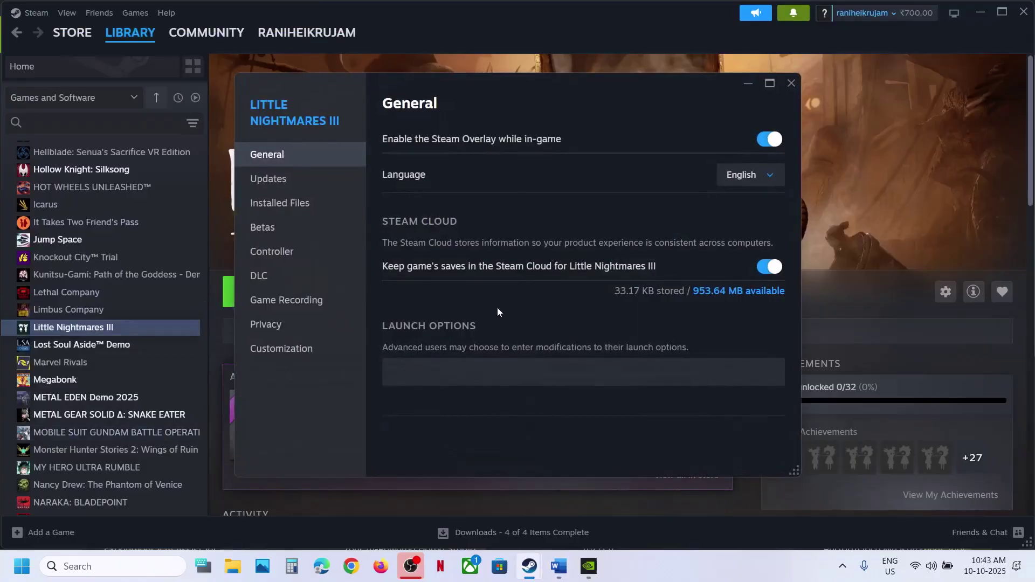
- Set the launch options of Little Nightmares III to -dx12 and close its properties
{"action": "left_click", "coordinate": [431, 367]}
{"action": "left_click", "coordinate": [789, 86]}
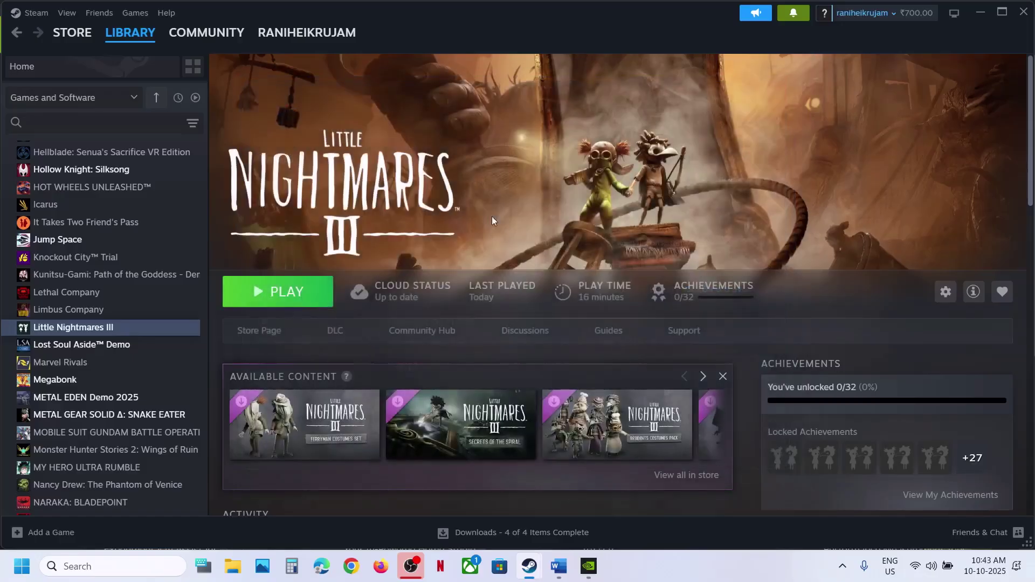
- Switch to the Word document to read Step 2, highlight "do not use -dx11 in launch options", and return to Steam
{"action": "left_click", "coordinate": [561, 565]}
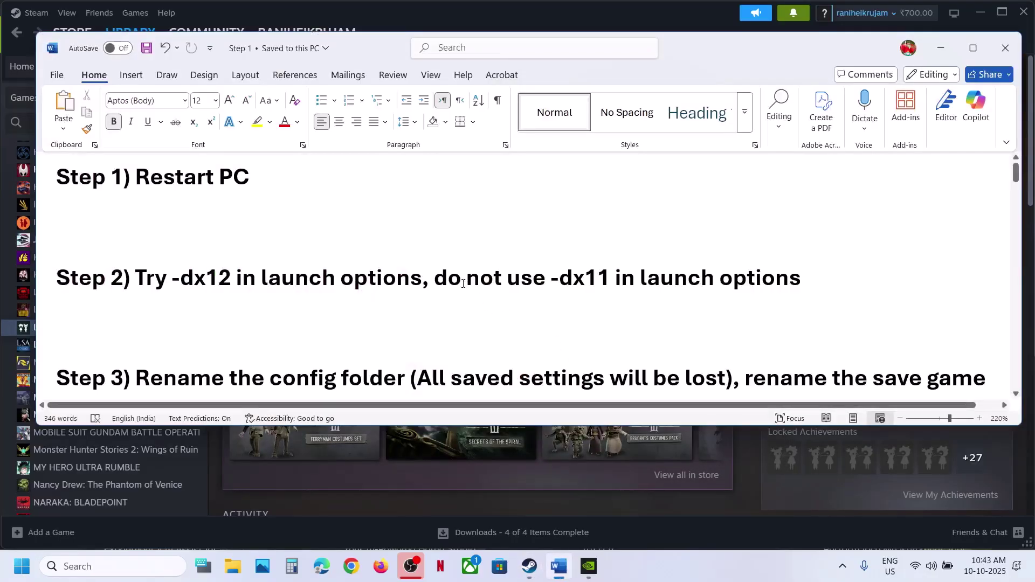
{"action": "left_click_drag", "start_coordinate": [462, 283], "coordinate": [802, 281]}
{"action": "left_click", "coordinate": [590, 14]}
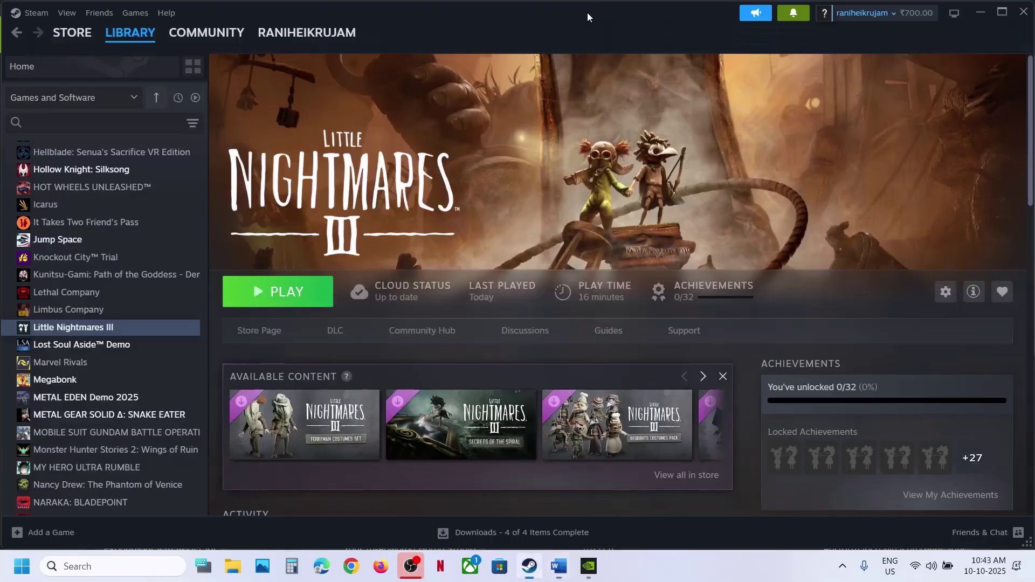
{"action": "left_click", "coordinate": [559, 566]}
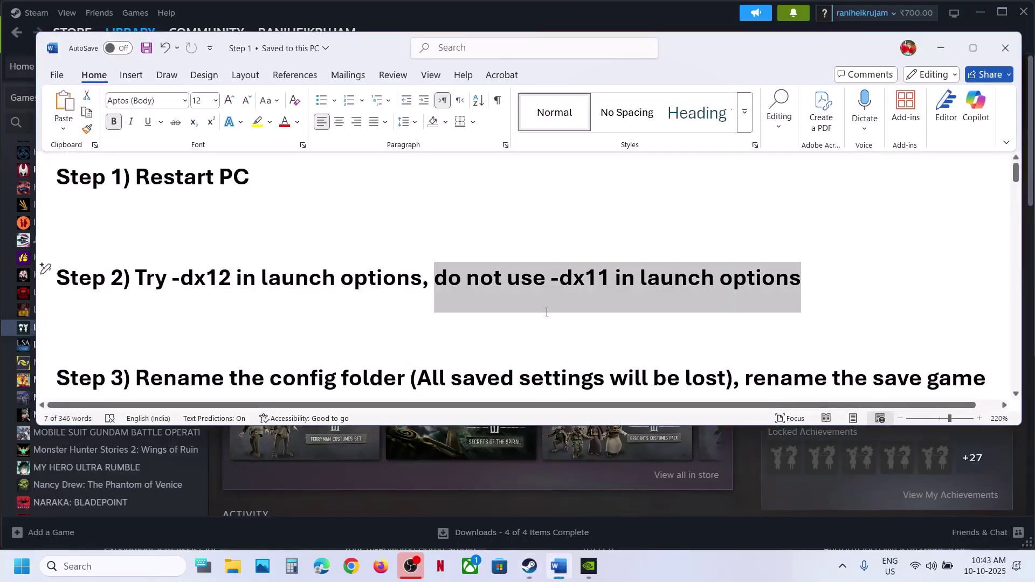
{"action": "left_click", "coordinate": [512, 16]}
- Clear the launch options in the Little Nightmares III properties and close them
{"action": "right_click", "coordinate": [82, 331]}
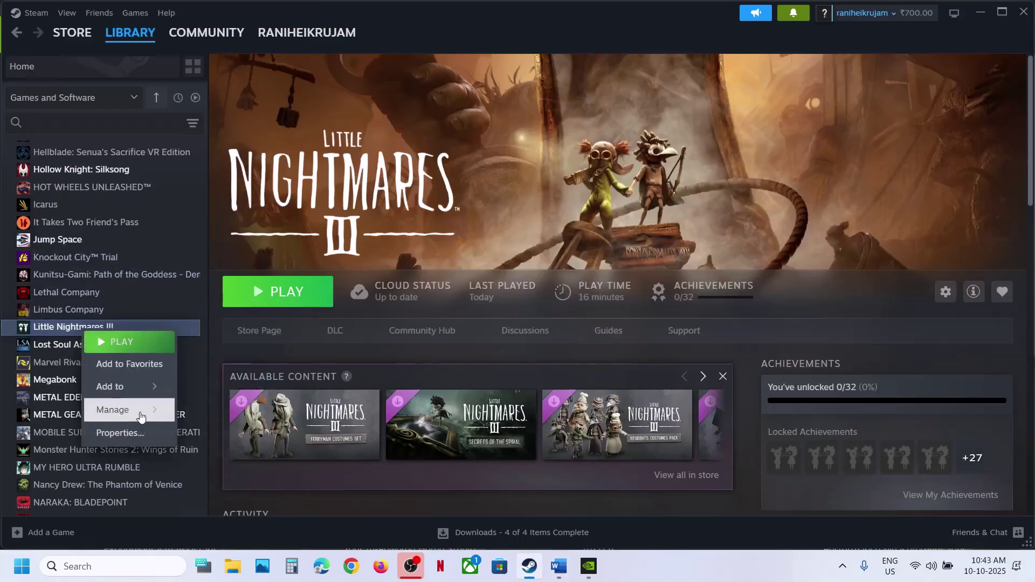
{"action": "left_click", "coordinate": [124, 433]}
{"action": "left_click", "coordinate": [427, 372]}
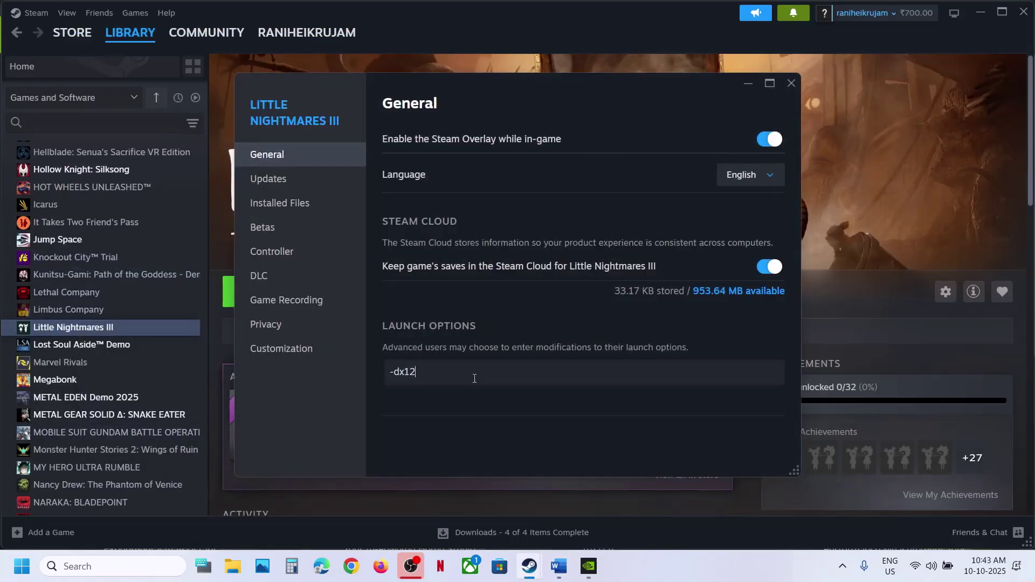
{"action": "key", "text": "ctrl+a"}
{"action": "key", "text": "BackSpace"}
{"action": "left_click", "coordinate": [791, 83]}
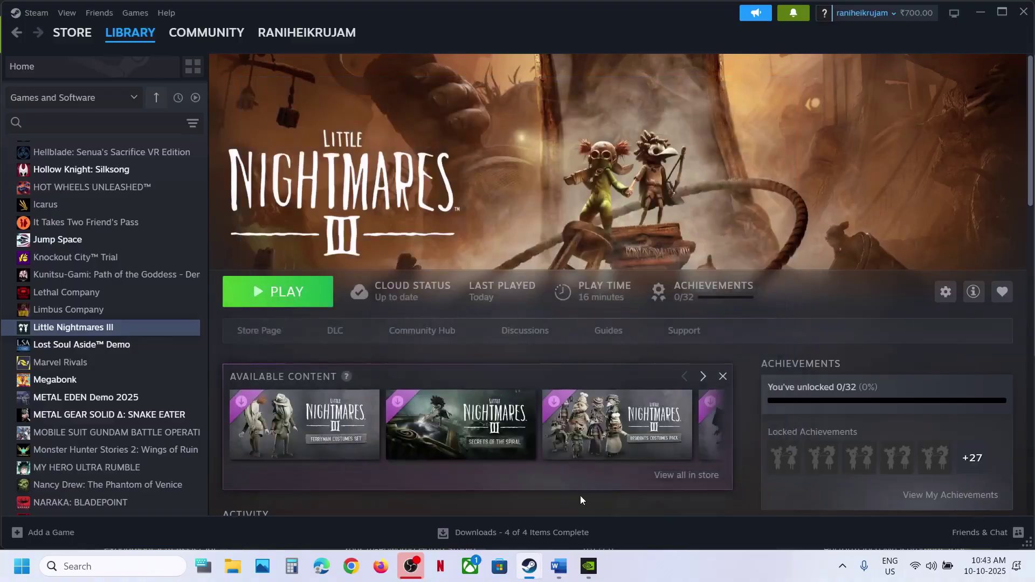
- Read Step 3 in the Word document, highlight "All saved settings will be lost", and return to Steam
{"action": "left_click", "coordinate": [559, 566]}
{"action": "scroll", "coordinate": [418, 344], "scroll_direction": "down", "scroll_amount": 3}
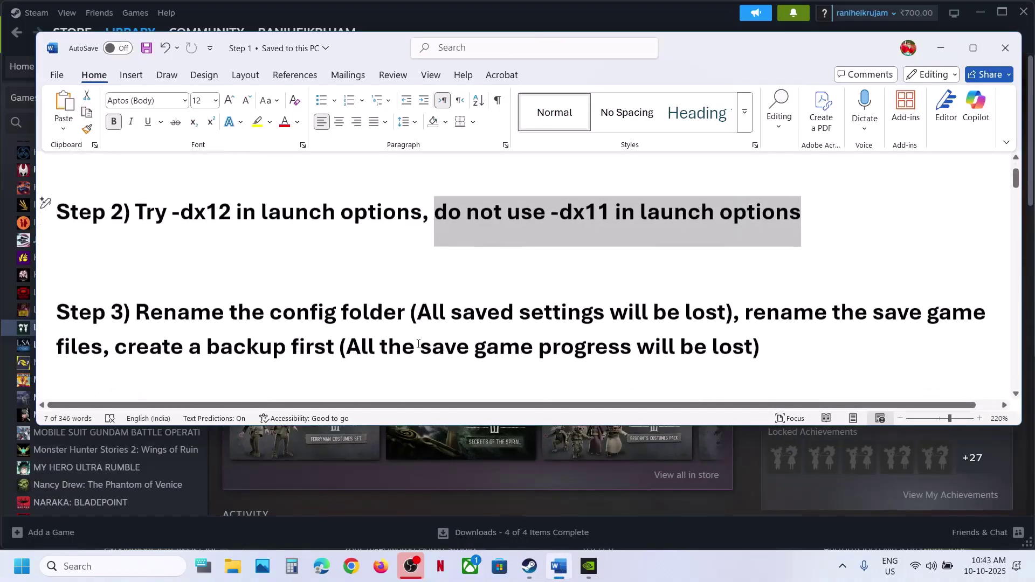
{"action": "left_click_drag", "start_coordinate": [216, 281], "coordinate": [726, 285]}
{"action": "left_click", "coordinate": [619, 16]}
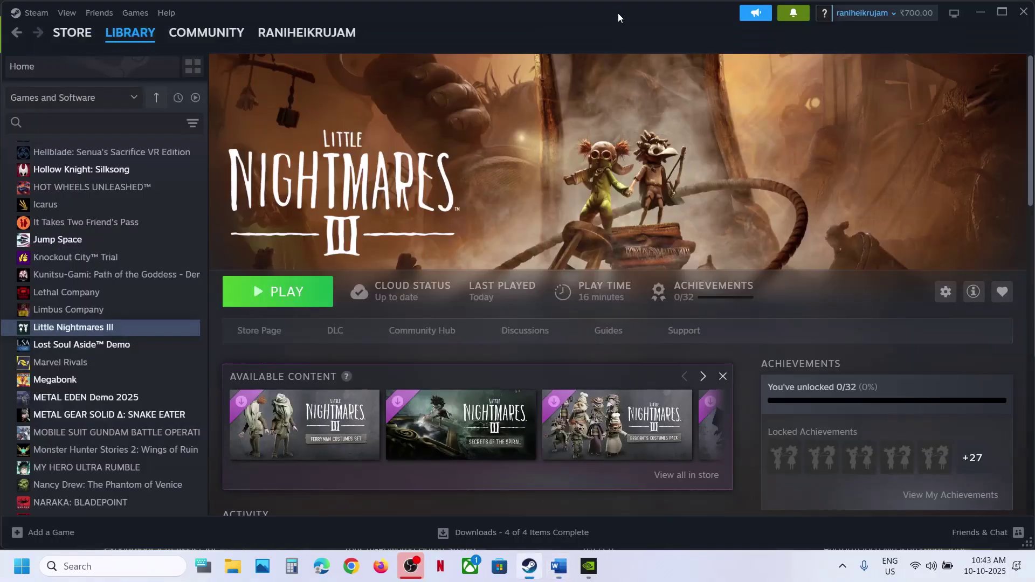
- Switch to File Explorer and open the account's user folder under C:\Users
{"action": "left_click", "coordinate": [233, 566]}
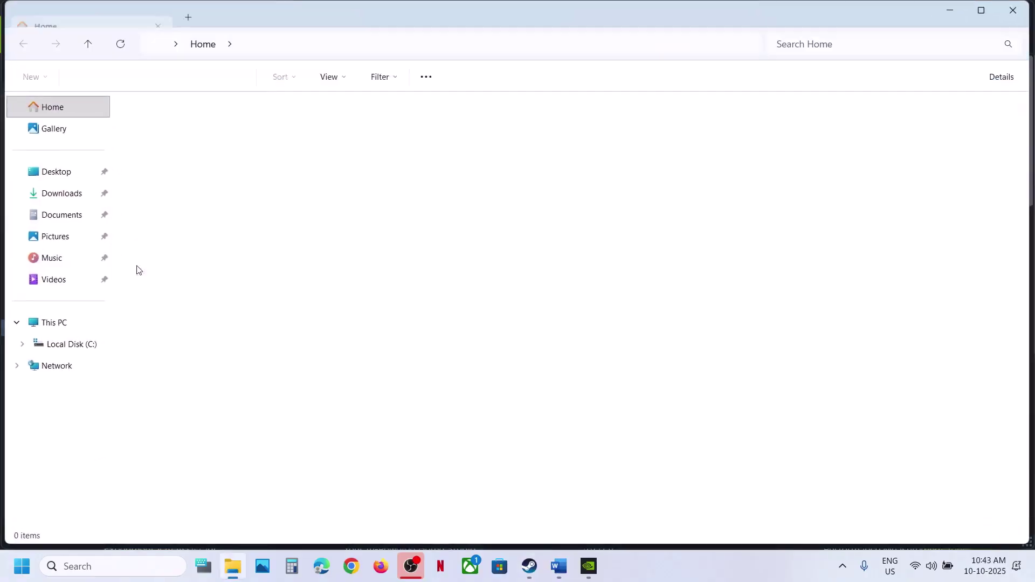
{"action": "left_click", "coordinate": [60, 322]}
{"action": "double_click", "coordinate": [212, 144]}
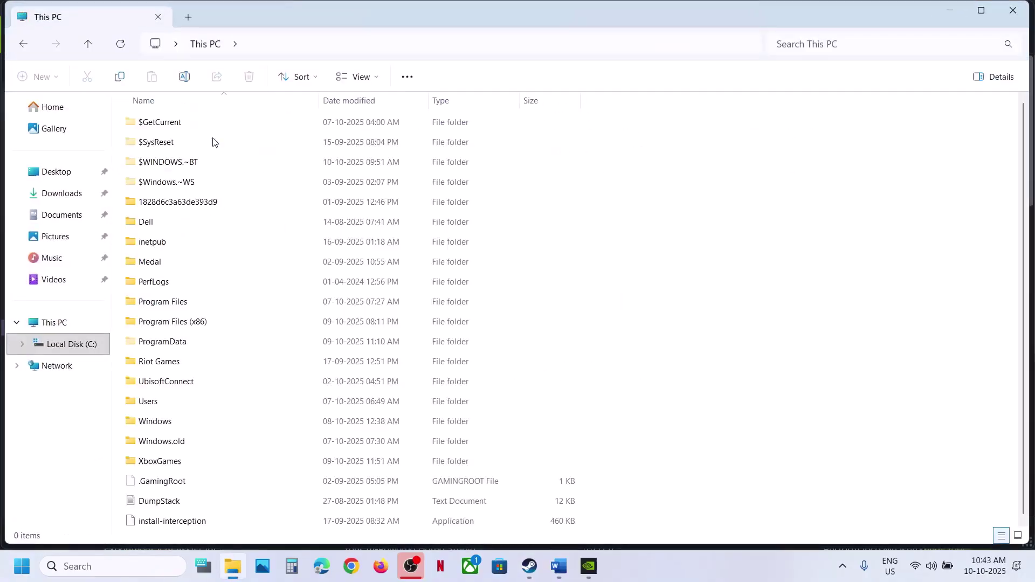
{"action": "double_click", "coordinate": [158, 404]}
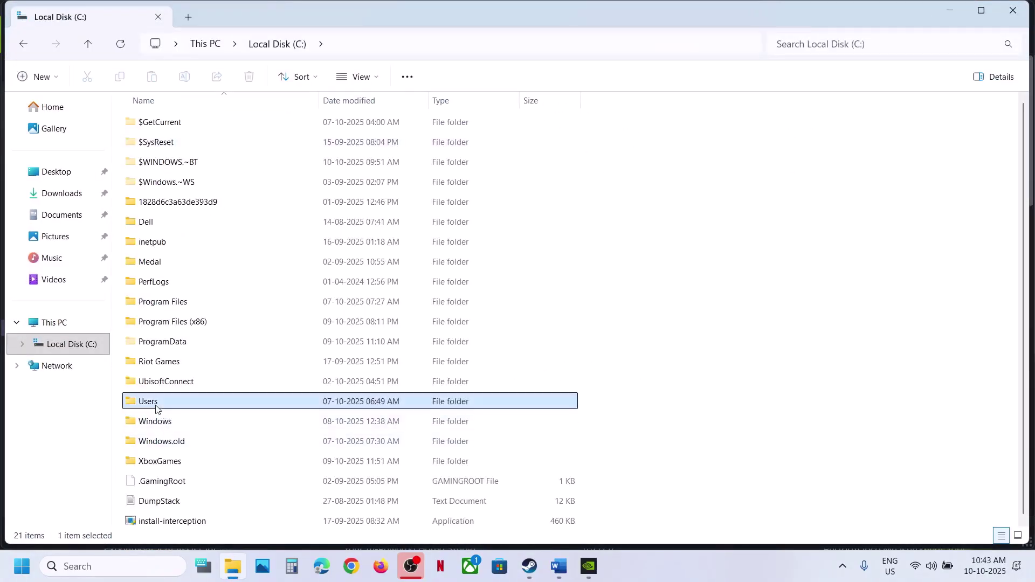
{"action": "left_click", "coordinate": [169, 124]}
{"action": "double_click", "coordinate": [169, 124]}
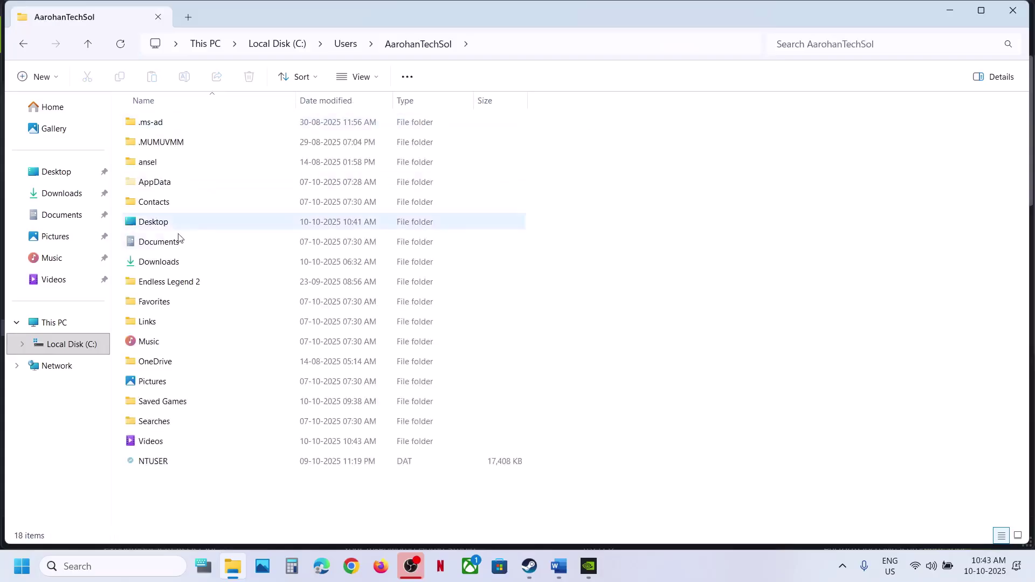
- Check in the view options whether hidden items such as the AppData folder are set to show
{"action": "left_click", "coordinate": [153, 182]}
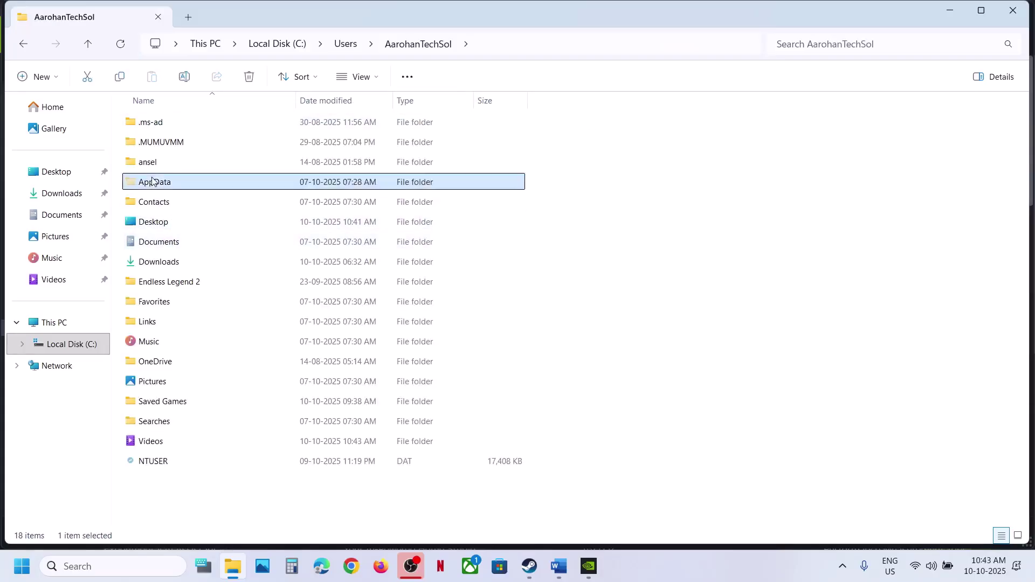
{"action": "left_click", "coordinate": [374, 77]}
{"action": "mouse_move", "coordinate": [368, 330]}
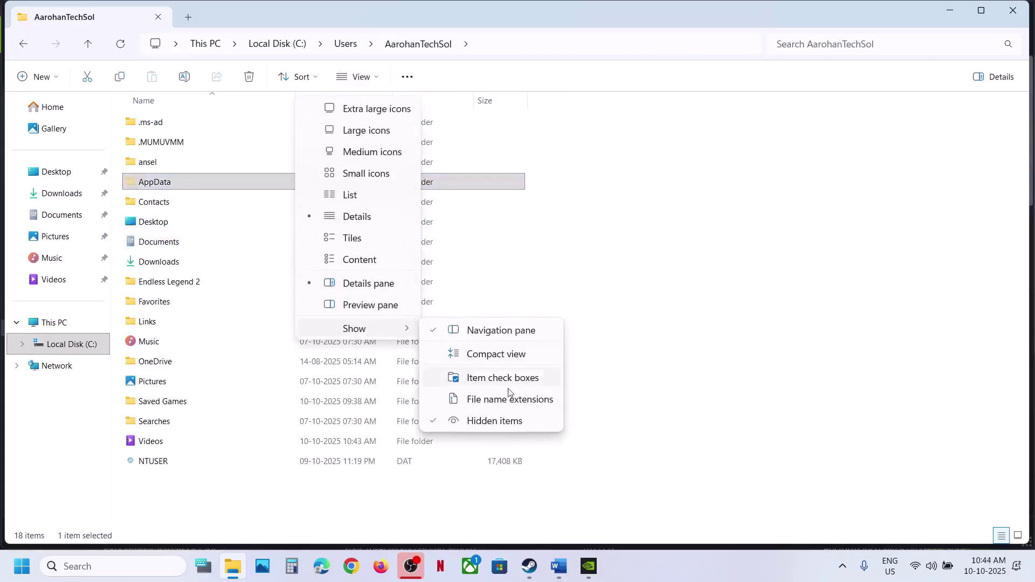
- Open the AppData\Local\LittleNightmaresIII\Saved folder
{"action": "double_click", "coordinate": [159, 181]}
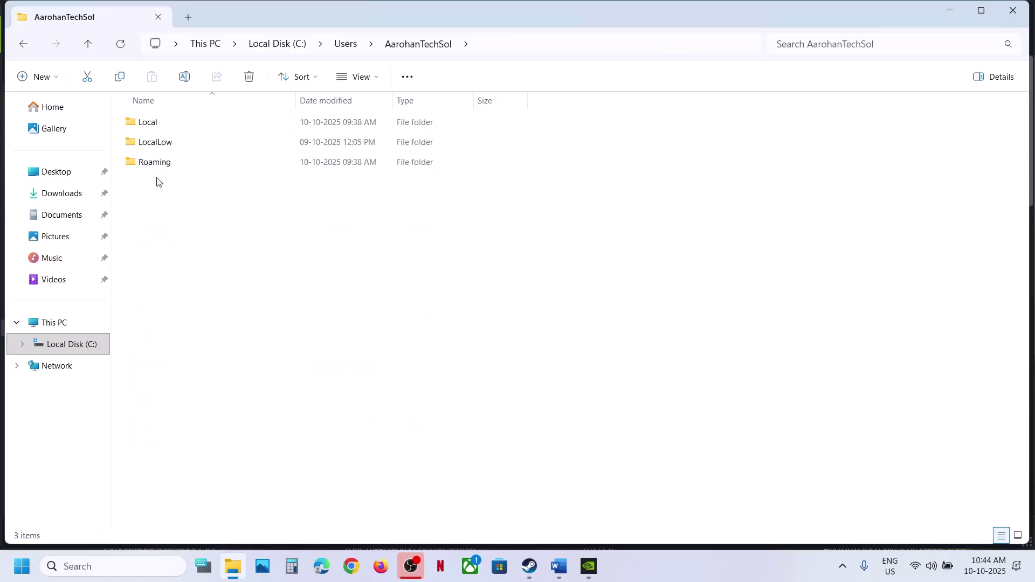
{"action": "double_click", "coordinate": [170, 121]}
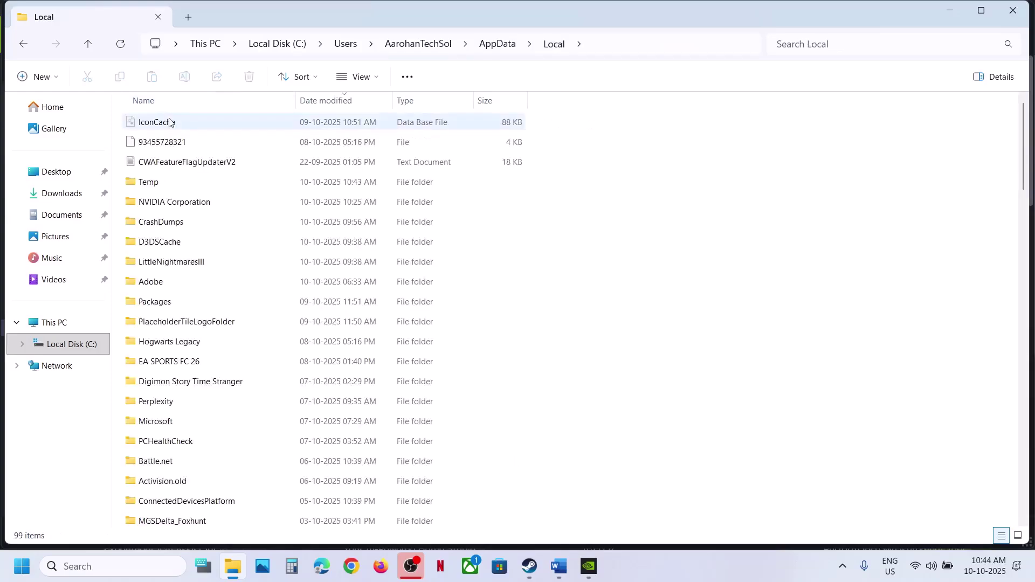
{"action": "left_click", "coordinate": [201, 262]}
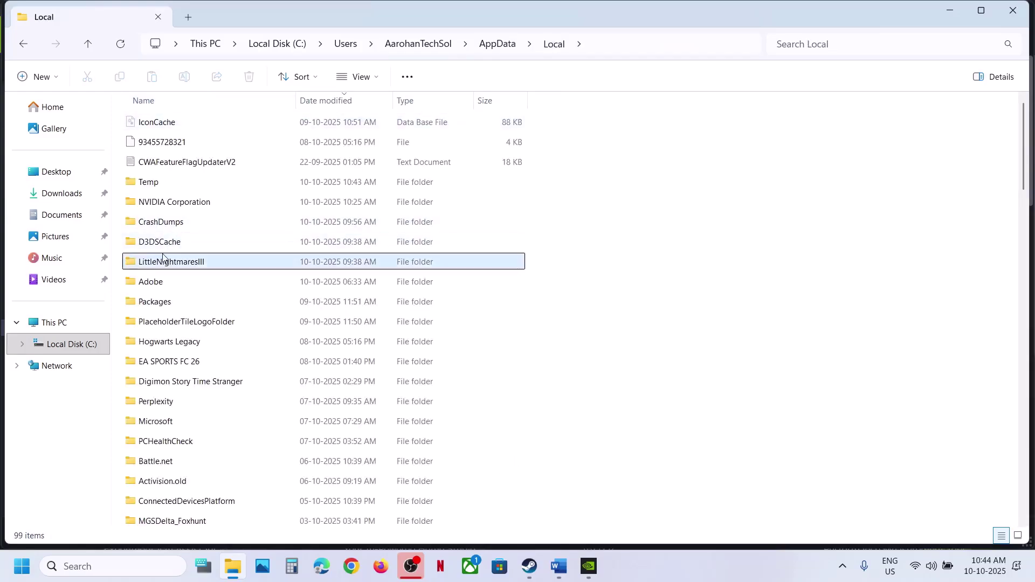
{"action": "double_click", "coordinate": [193, 268]}
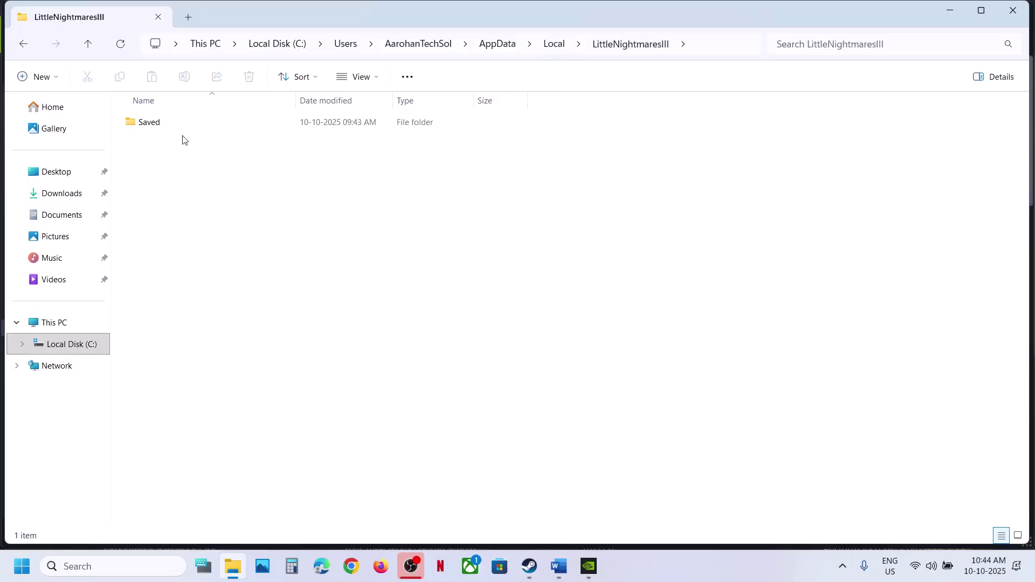
{"action": "double_click", "coordinate": [162, 124]}
- Rename the Config folder to Config.old
{"action": "left_click", "coordinate": [172, 124]}
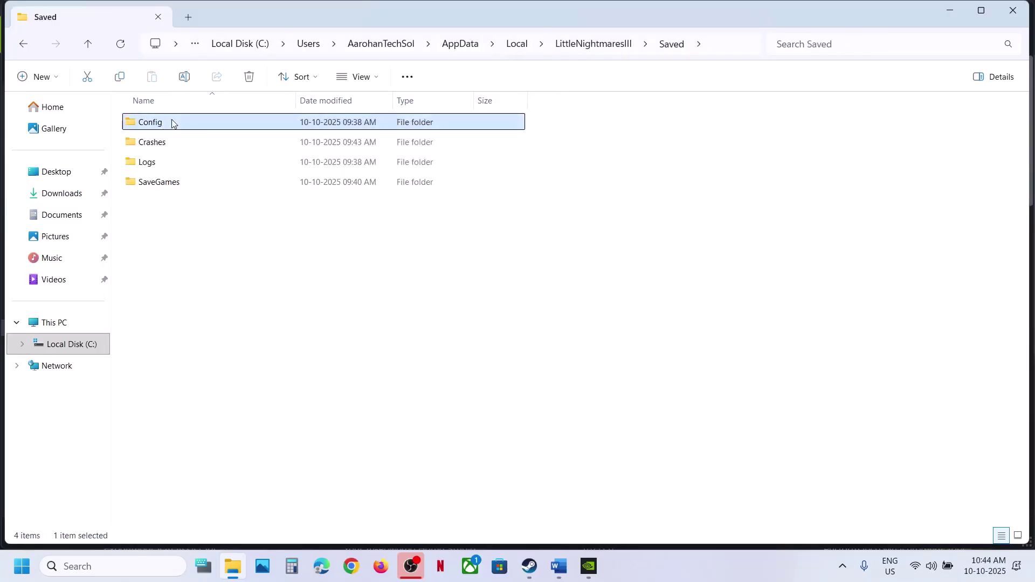
{"action": "right_click", "coordinate": [173, 124]}
{"action": "left_click", "coordinate": [282, 140]}
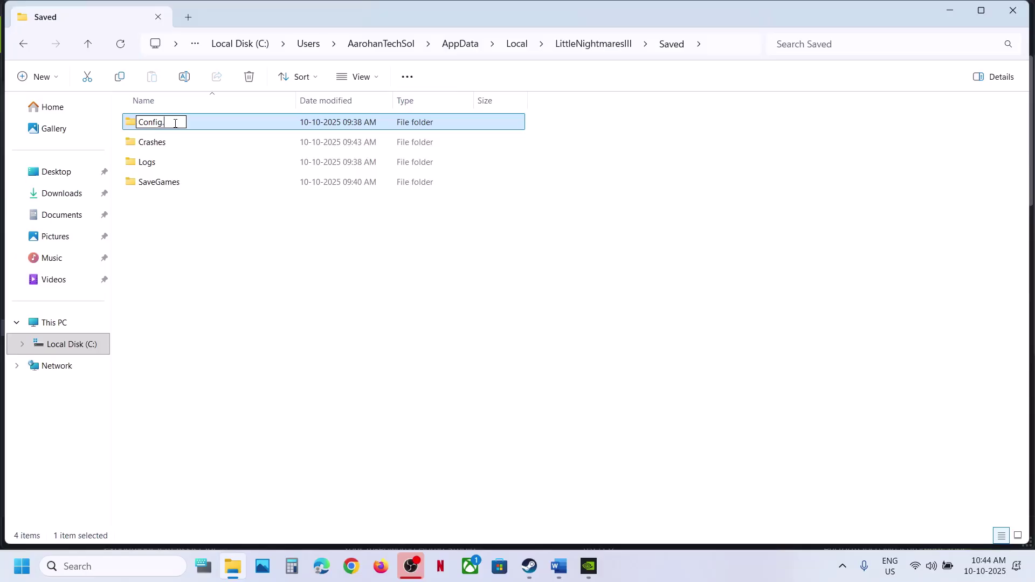
{"action": "left_click", "coordinate": [312, 294]}
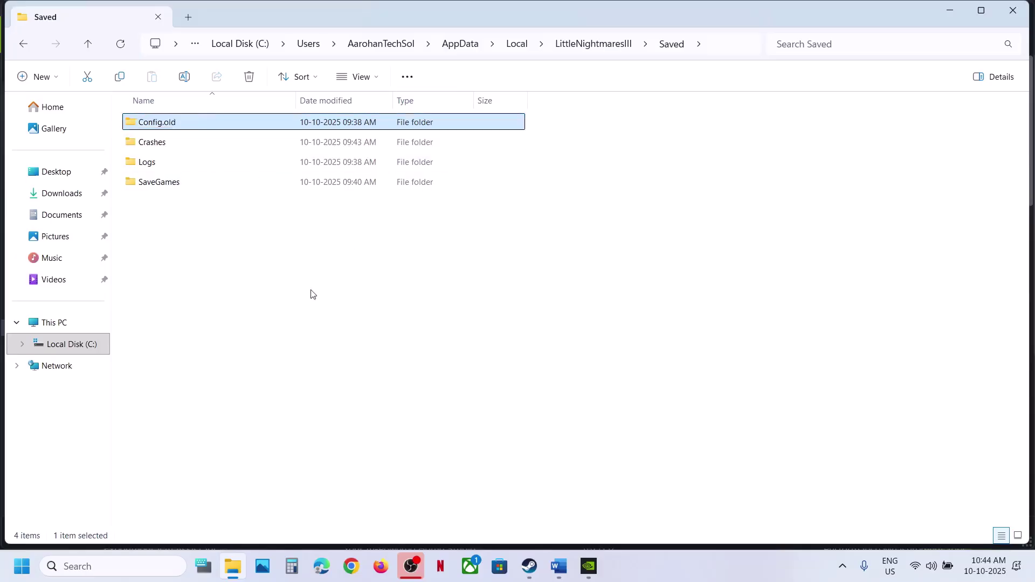
- Read the save game part of Step 3 in the Word document, highlighting the rename, progress loss and backup notes
{"action": "left_click", "coordinate": [534, 565]}
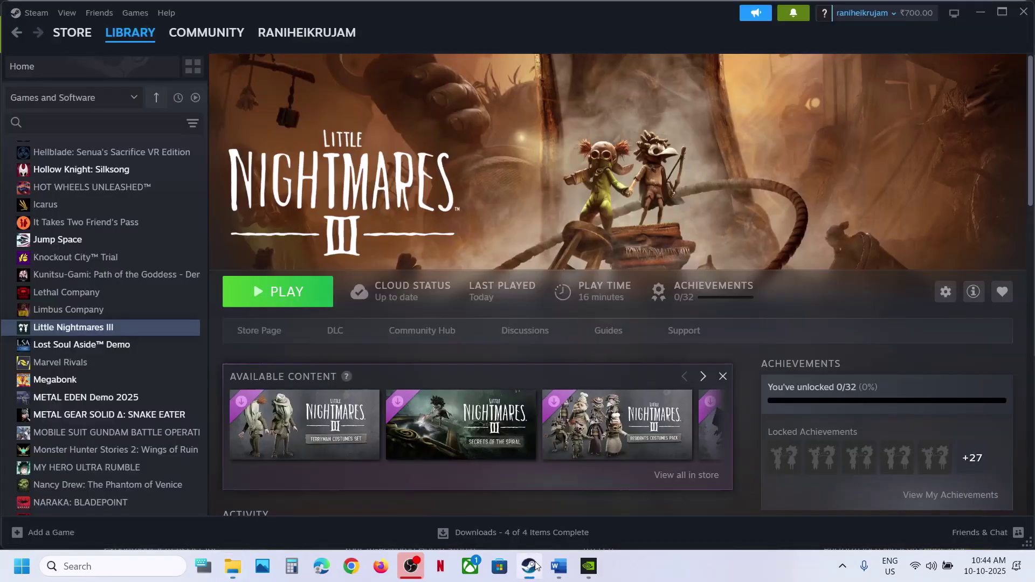
{"action": "left_click", "coordinate": [556, 565]}
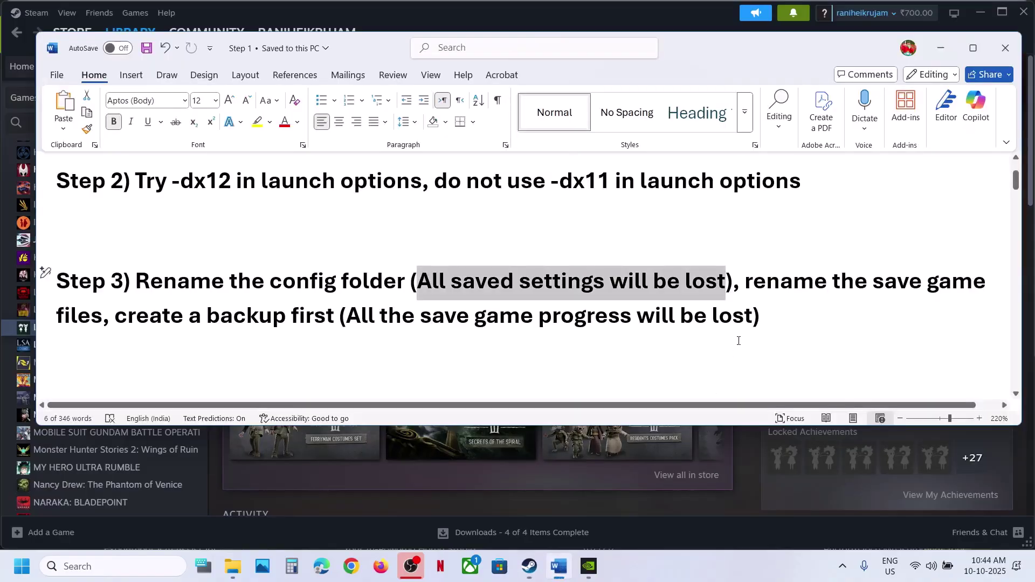
{"action": "left_click_drag", "start_coordinate": [745, 282], "coordinate": [105, 313]}
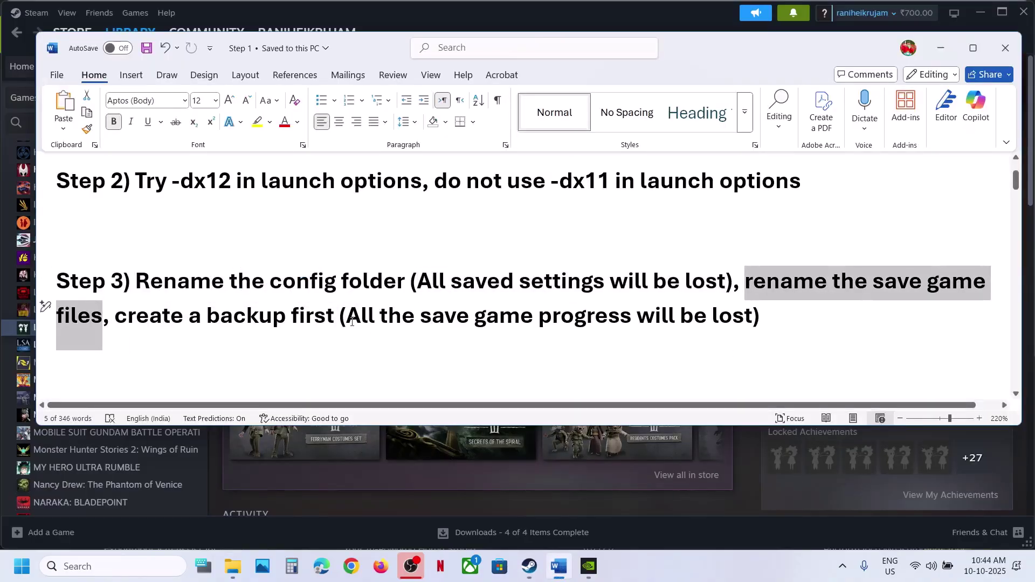
{"action": "left_click_drag", "start_coordinate": [345, 318], "coordinate": [752, 320]}
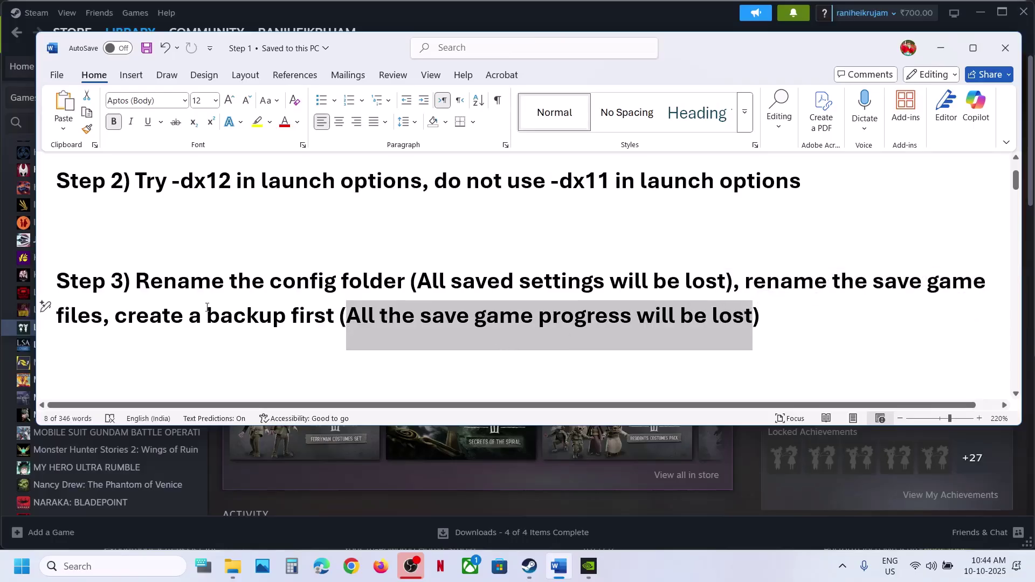
{"action": "left_click_drag", "start_coordinate": [113, 317], "coordinate": [339, 318]}
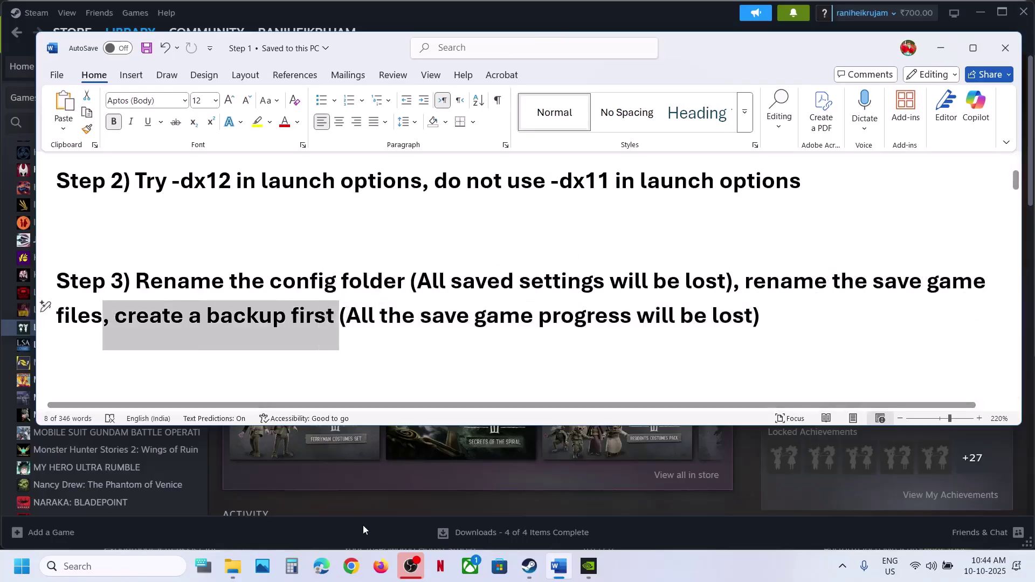
- Return to File Explorer, go up to AppData\Local, and copy the LittleNightmaresIII folder
{"action": "left_click", "coordinate": [228, 575]}
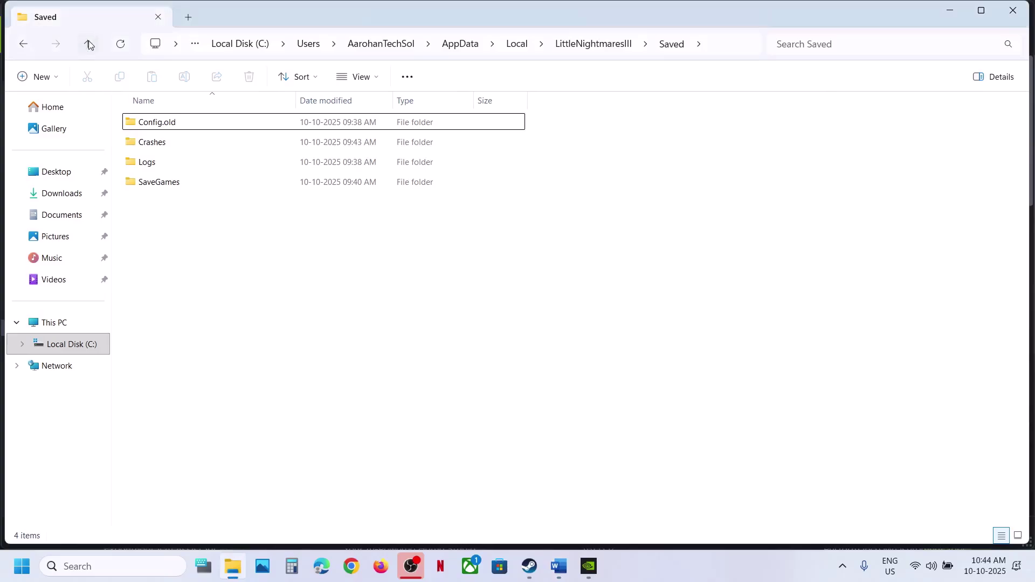
{"action": "left_click", "coordinate": [89, 44]}
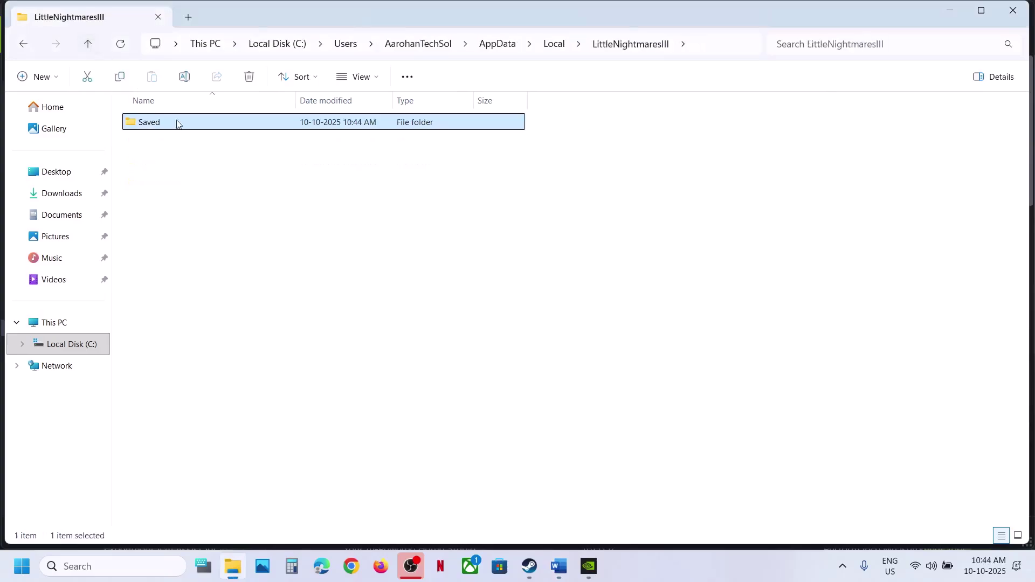
{"action": "left_click", "coordinate": [88, 42]}
{"action": "left_click", "coordinate": [609, 51]}
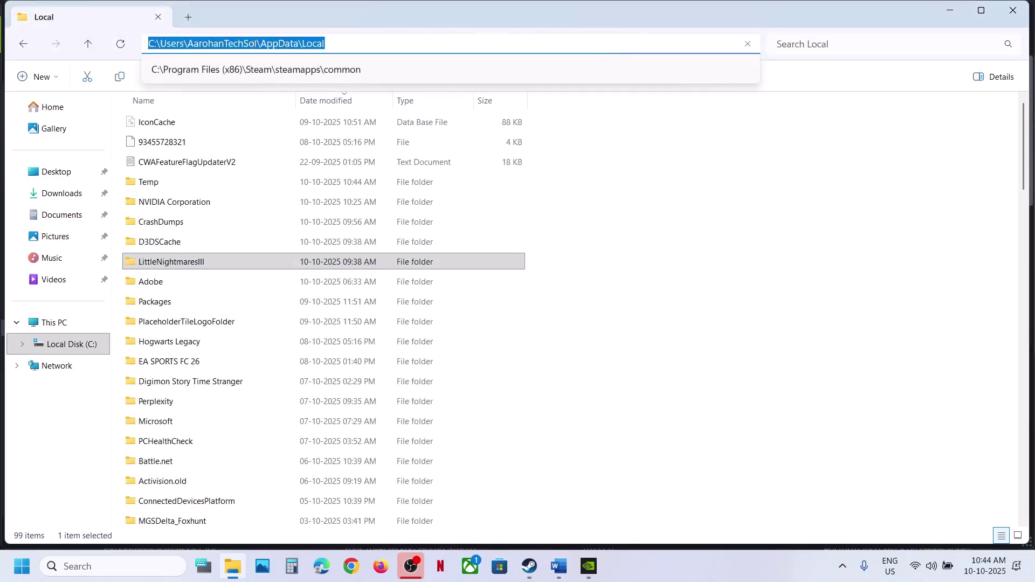
{"action": "left_click", "coordinate": [158, 267]}
{"action": "right_click", "coordinate": [158, 268]}
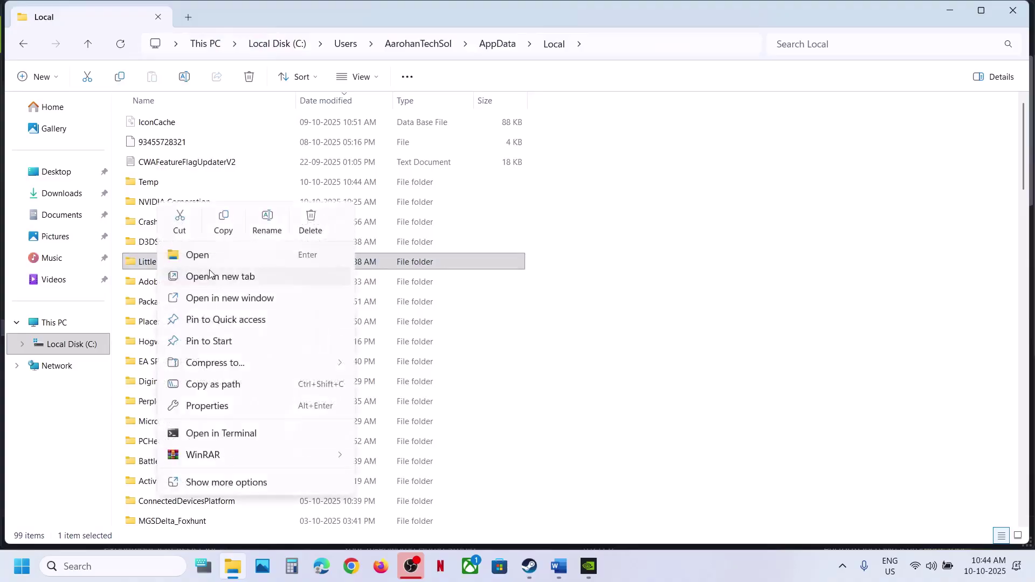
{"action": "left_click", "coordinate": [229, 229]}
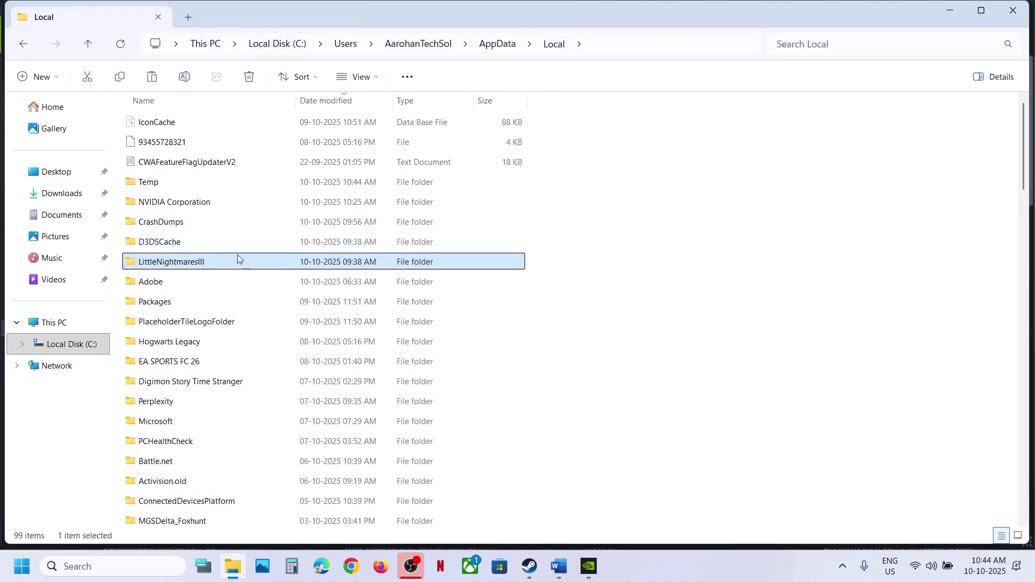
- Paste the LittleNightmaresIII backup onto the desktop, move it to the middle of the desktop, and return to File Explorer
{"action": "key", "text": "super+d"}
{"action": "left_click", "coordinate": [438, 275]}
{"action": "key", "text": "ctrl+v"}
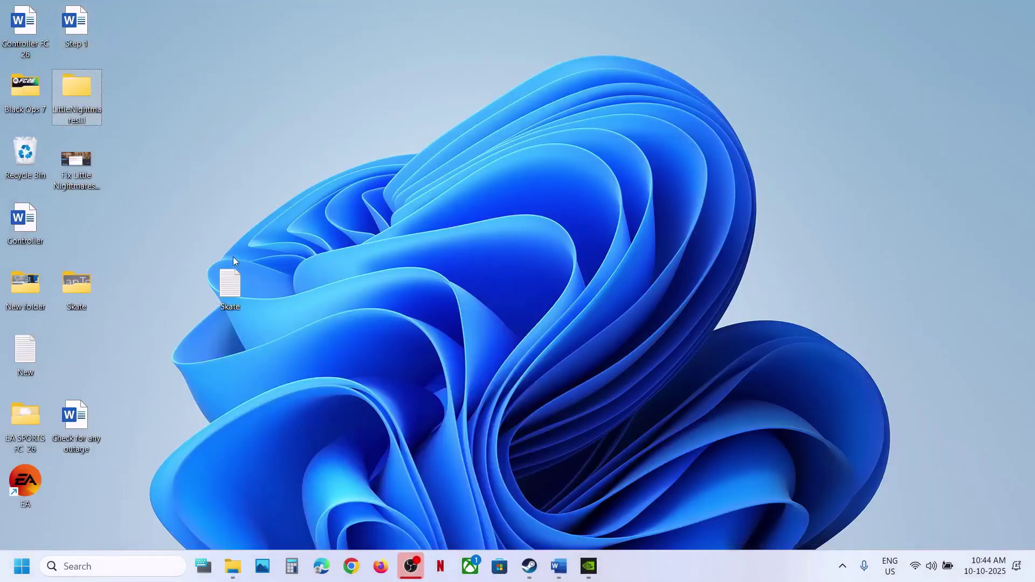
{"action": "left_click_drag", "start_coordinate": [89, 98], "coordinate": [542, 302]}
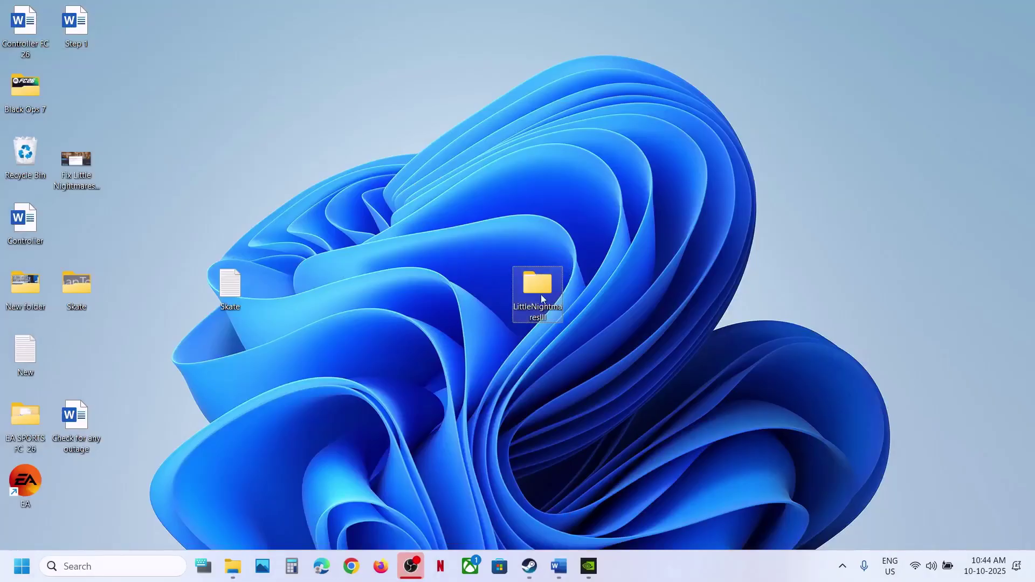
{"action": "left_click", "coordinate": [233, 566]}
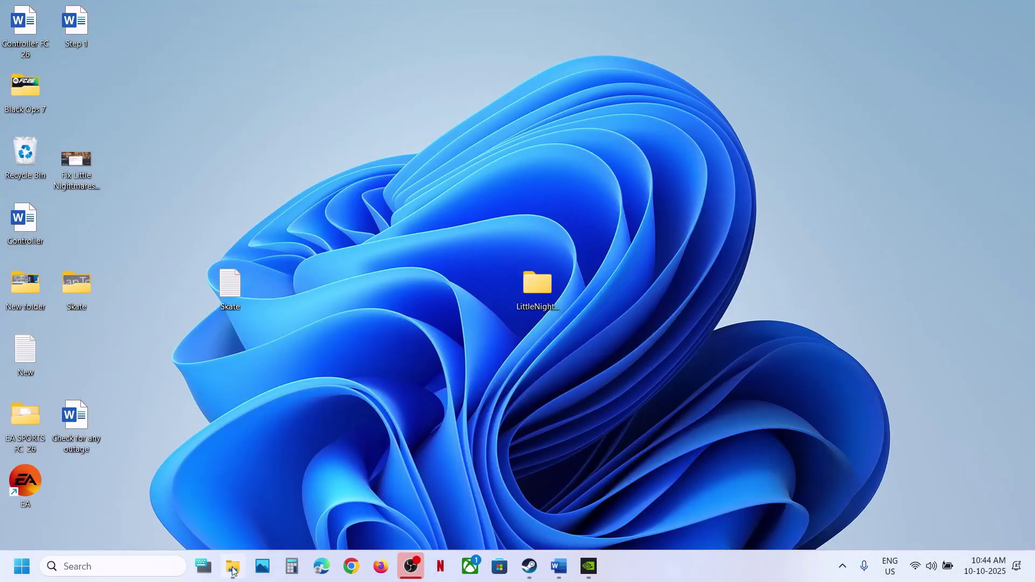
- Rename the LittleNightmaresIII folder in AppData\Local to LittleNightmaresIII.old
{"action": "right_click", "coordinate": [179, 263]}
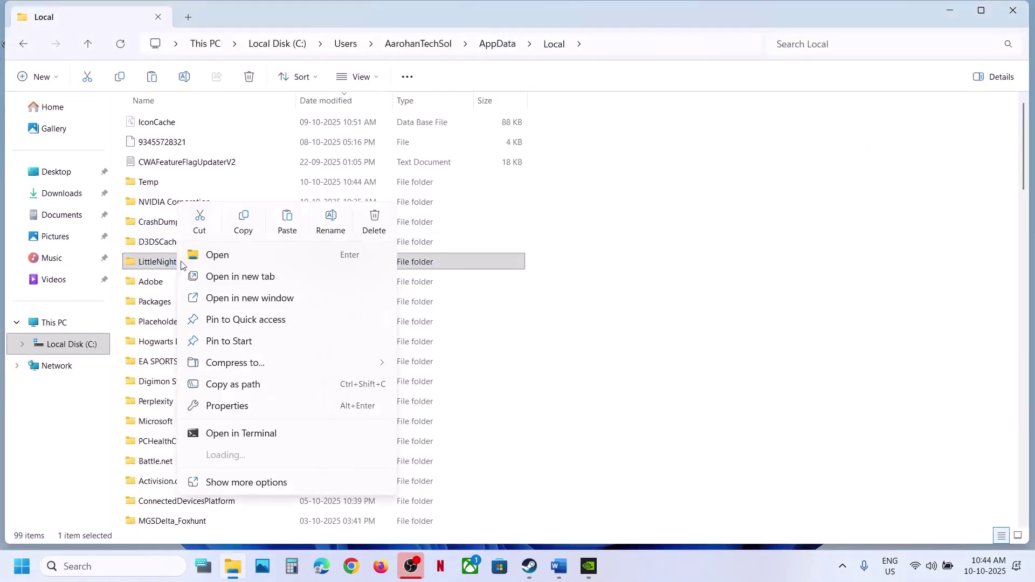
{"action": "left_click", "coordinate": [332, 224]}
{"action": "left_click", "coordinate": [215, 261]}
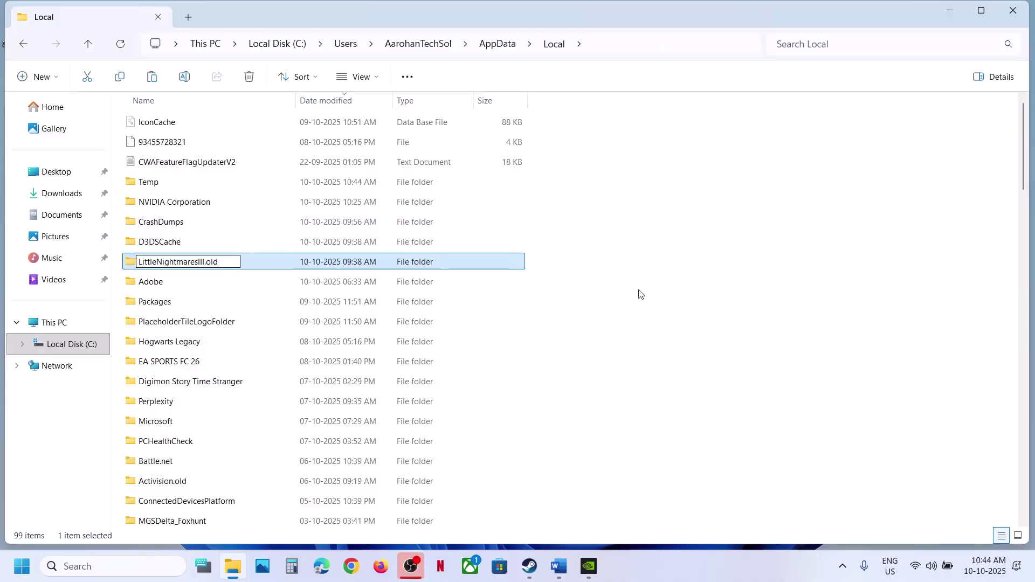
{"action": "left_click", "coordinate": [820, 323]}
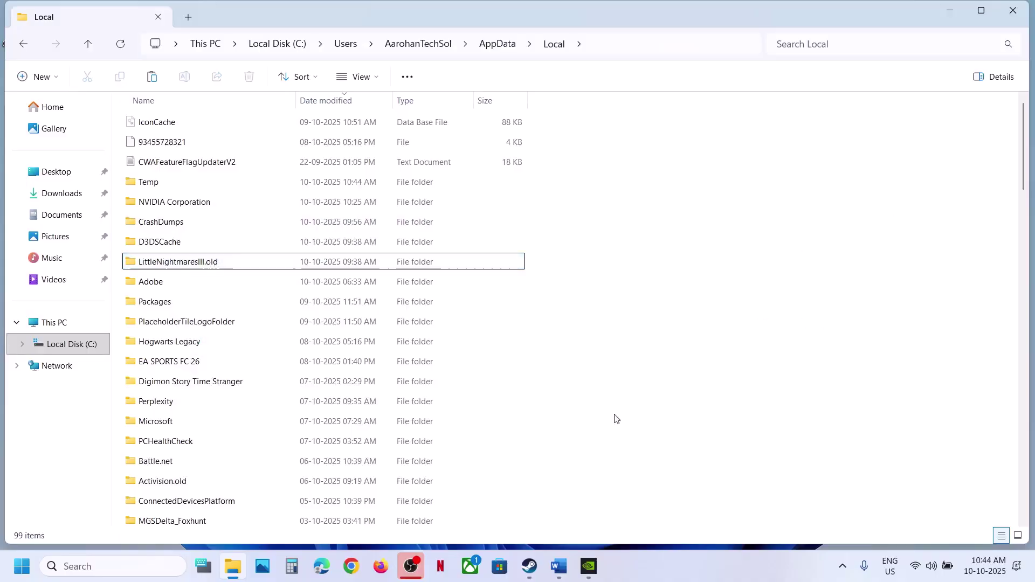
- Switch to Steam, return to the Word document, and open the NVIDIA driver download link under Step 4
{"action": "left_click", "coordinate": [528, 568]}
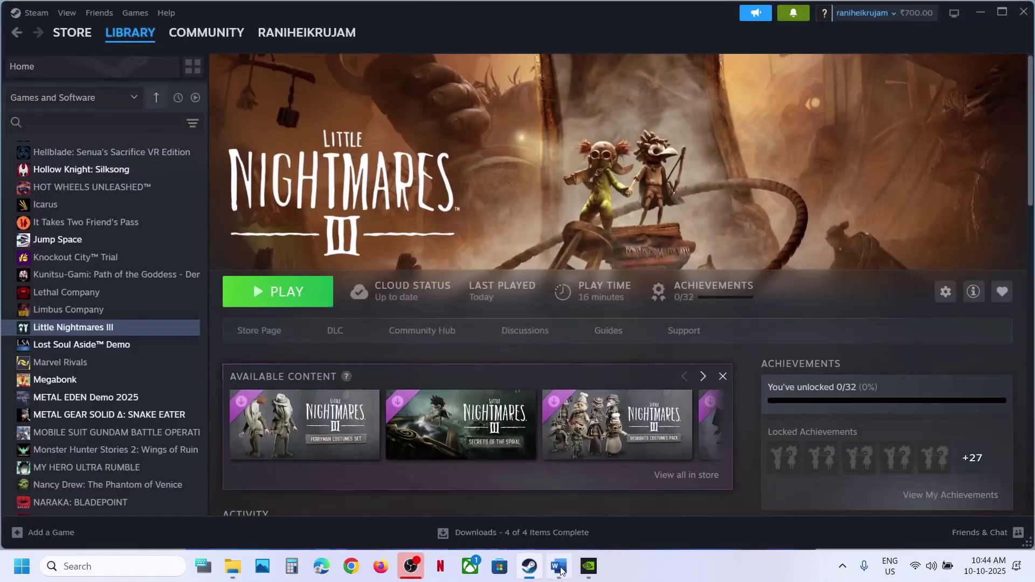
{"action": "left_click", "coordinate": [559, 566]}
{"action": "scroll", "coordinate": [347, 289], "scroll_direction": "down", "scroll_amount": 5}
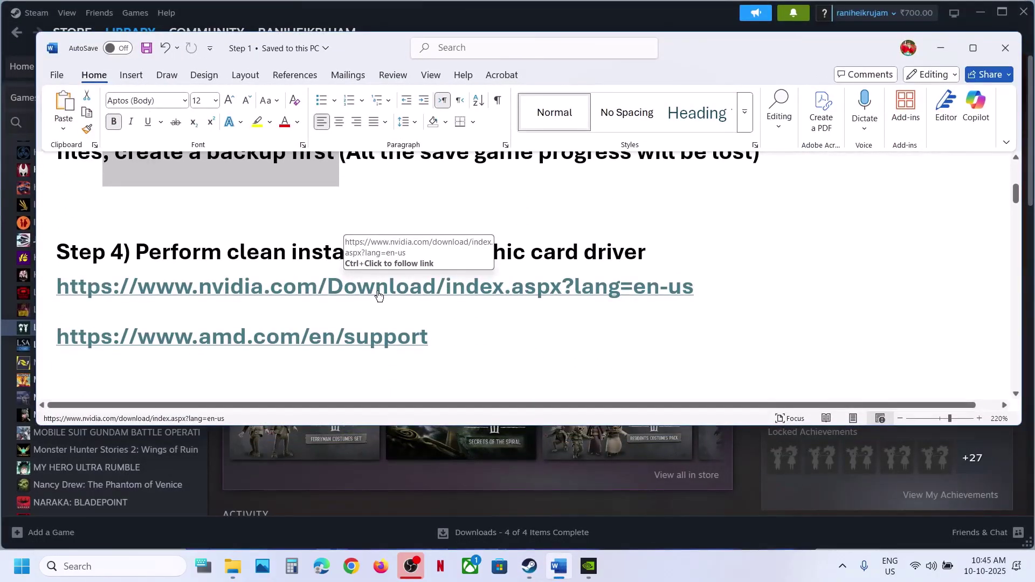
{"action": "left_click", "coordinate": [309, 298], "text": "ctrl"}
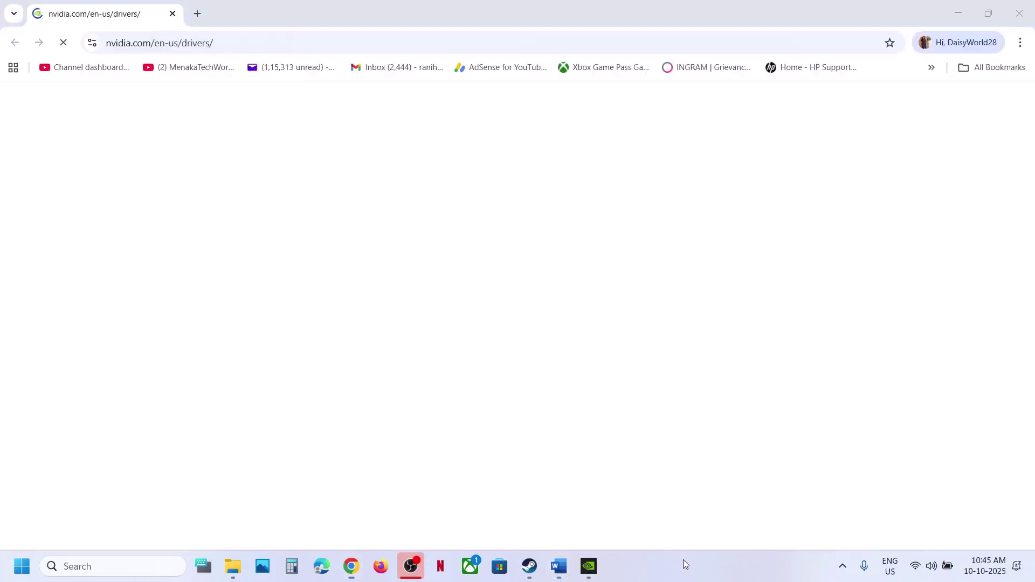
- Search for GeForce RTX 3050 Laptop GPU drivers for Windows 11 and download GeForce Game Ready Driver 581.42
{"action": "scroll", "coordinate": [265, 374], "scroll_direction": "down", "scroll_amount": 2}
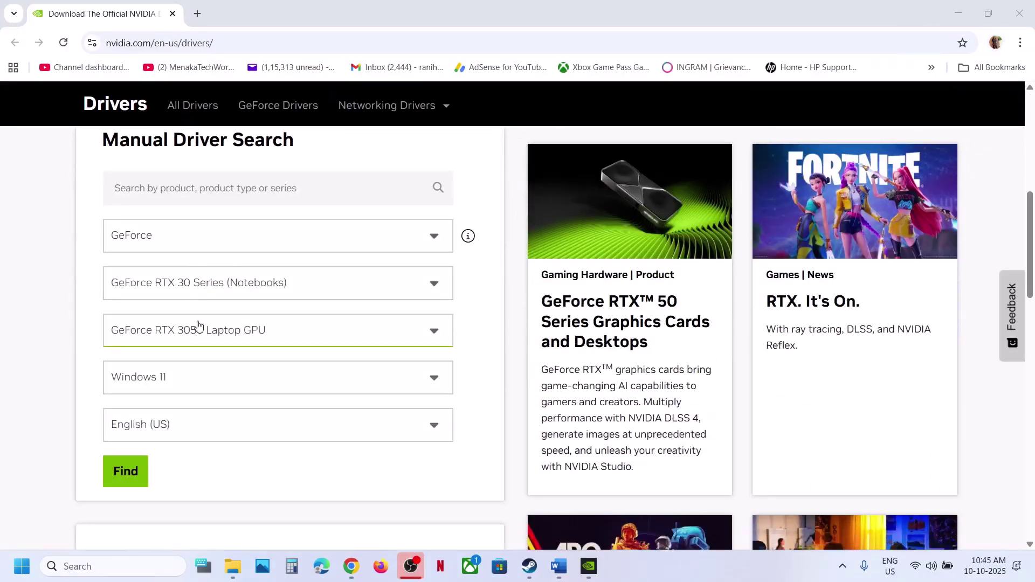
{"action": "left_click", "coordinate": [125, 475]}
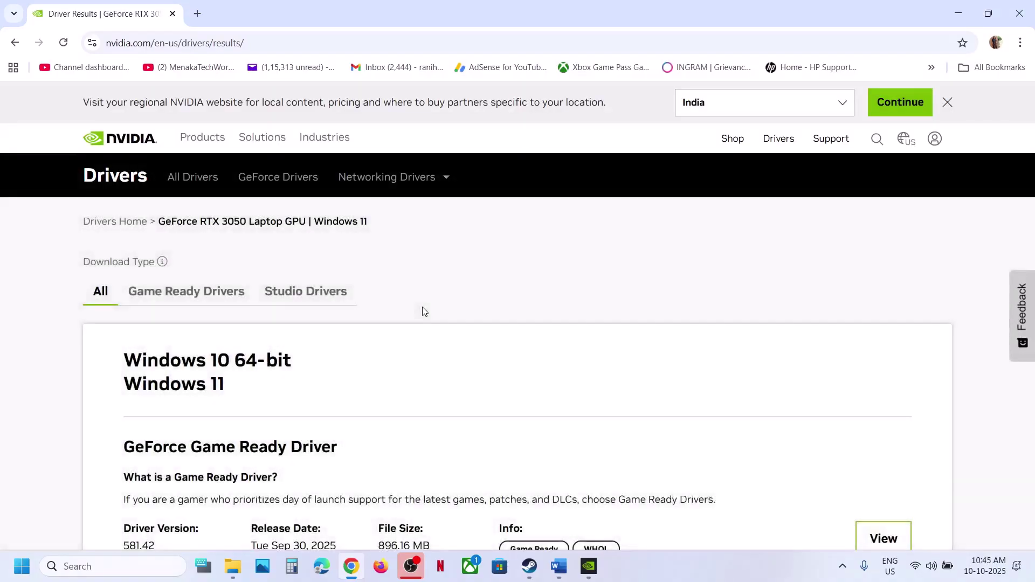
{"action": "scroll", "coordinate": [402, 355], "scroll_direction": "down", "scroll_amount": 5}
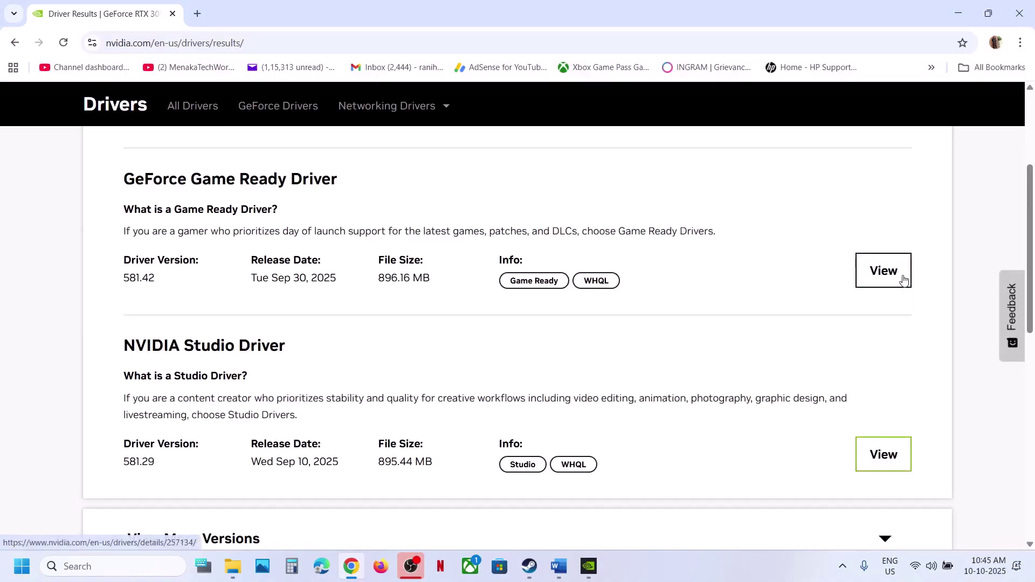
{"action": "left_click", "coordinate": [901, 280]}
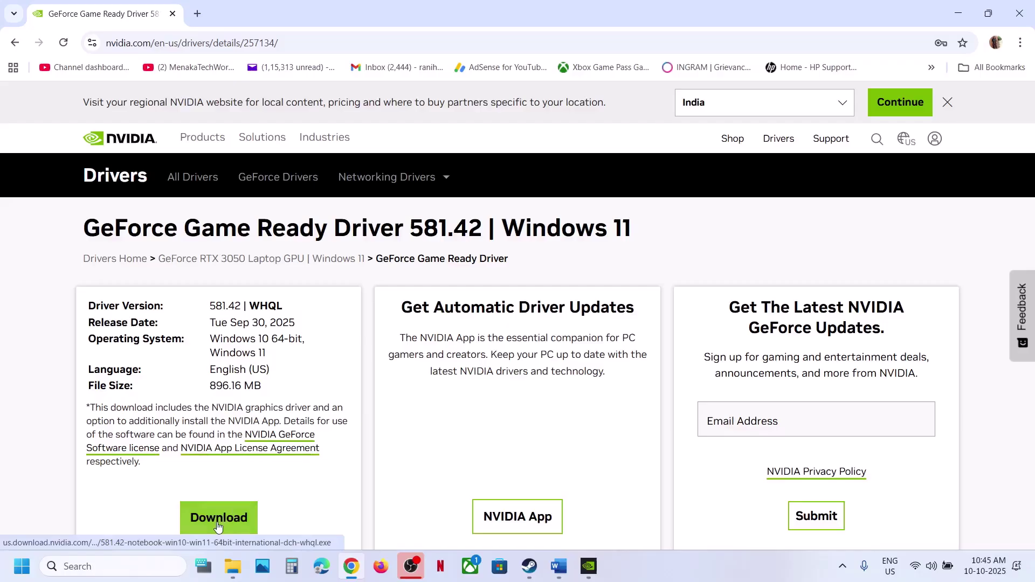
{"action": "left_click", "coordinate": [218, 524]}
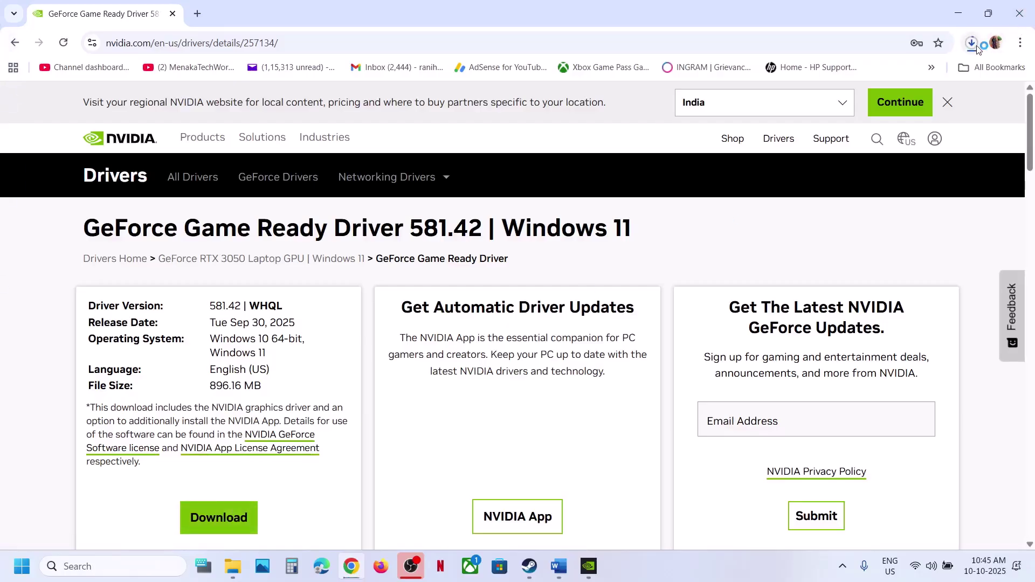
- Run the NVIDIA driver installer, accept the license agreement, and choose Custom (Advanced) with Perform a clean installation
{"action": "left_click", "coordinate": [973, 45]}
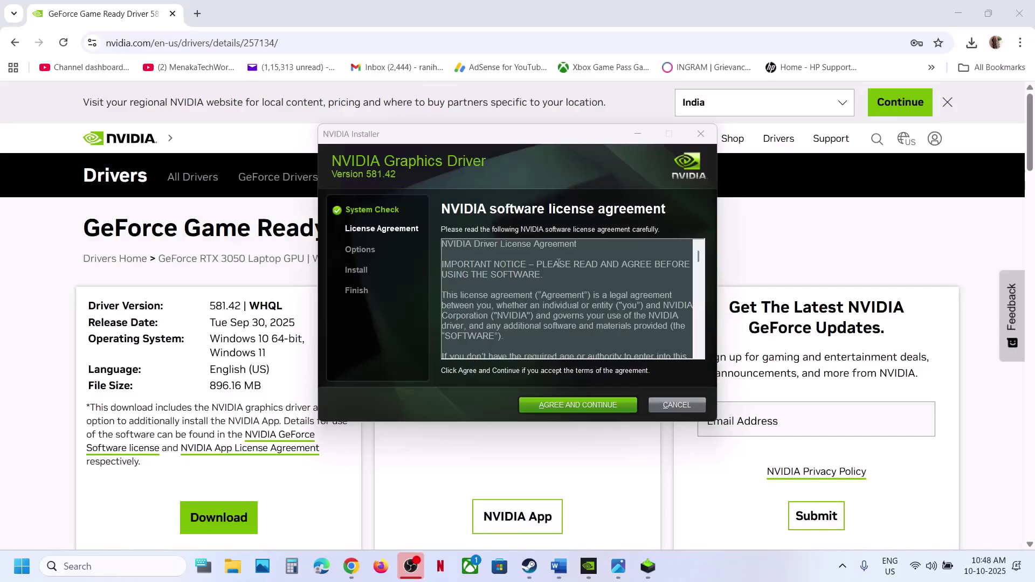
{"action": "left_click", "coordinate": [575, 403]}
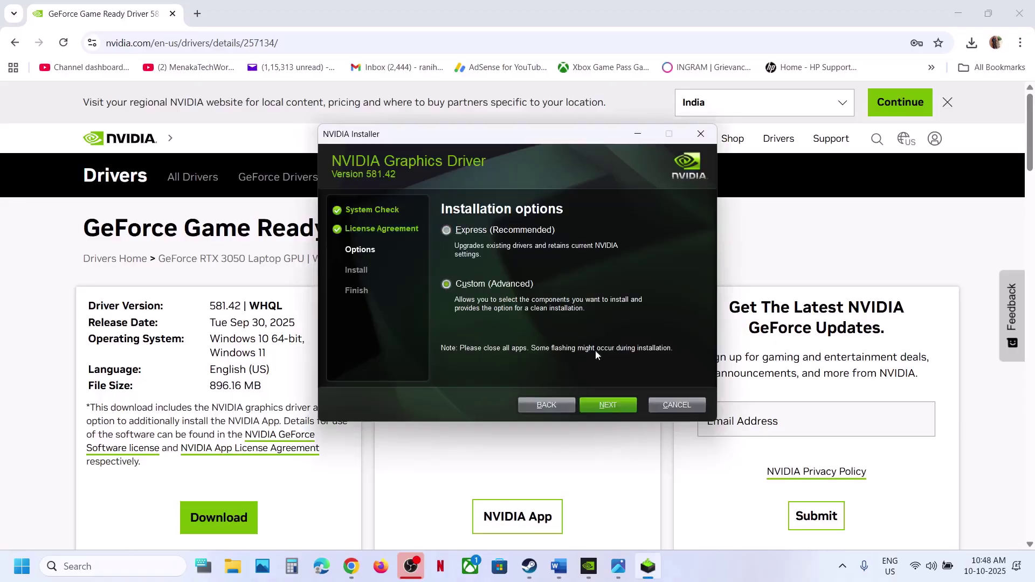
{"action": "left_click", "coordinate": [603, 403]}
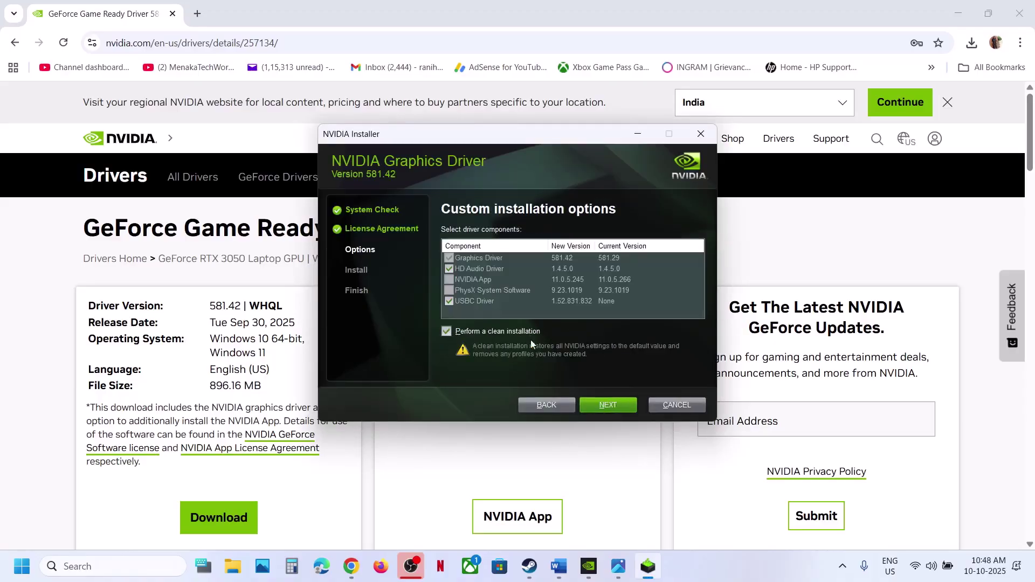
- Leave the installer and display the computer's power options, including Restart
{"action": "left_click", "coordinate": [415, 474]}
{"action": "left_click", "coordinate": [21, 566]}
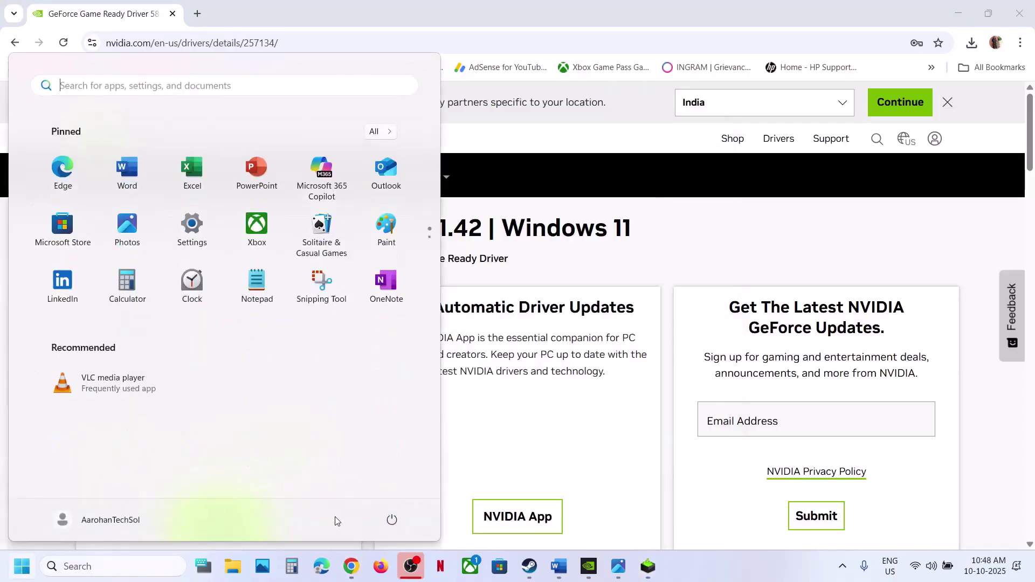
{"action": "left_click", "coordinate": [391, 520]}
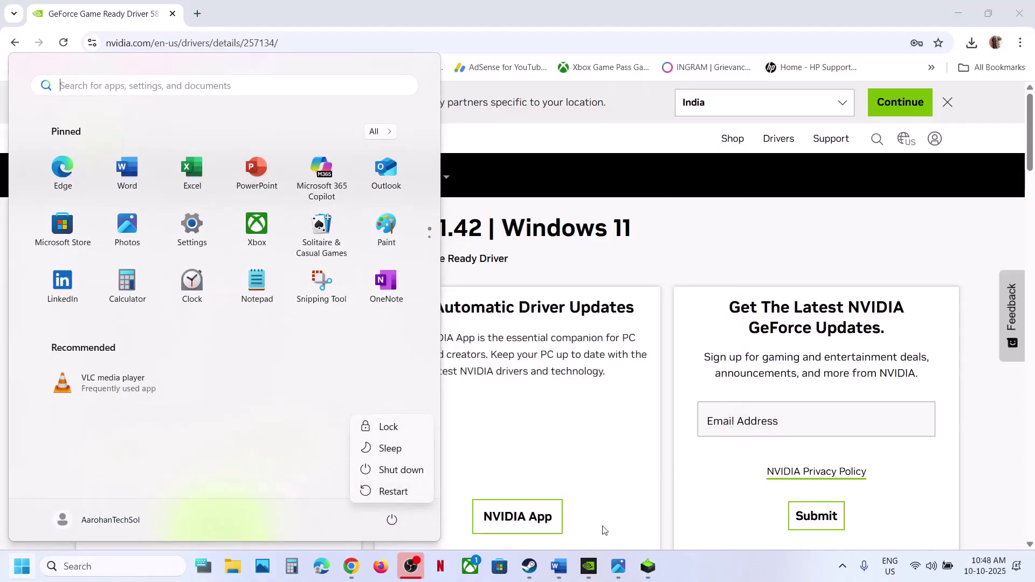
- Switch to Steam, return to the Word document, and copy the word "graphics" from the Step 5 heading
{"action": "left_click", "coordinate": [529, 566]}
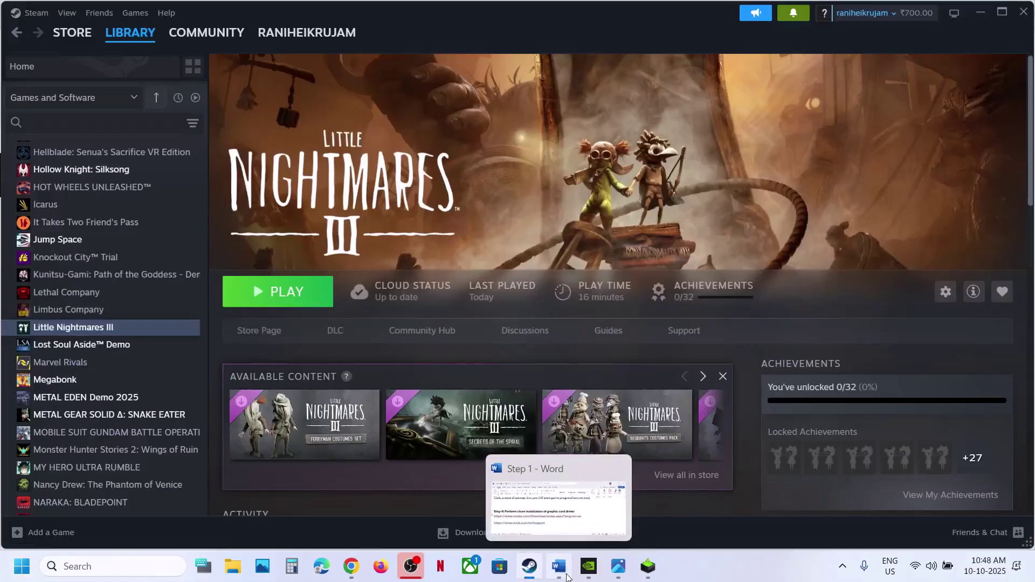
{"action": "left_click", "coordinate": [566, 576]}
{"action": "scroll", "coordinate": [409, 318], "scroll_direction": "down", "scroll_amount": 3}
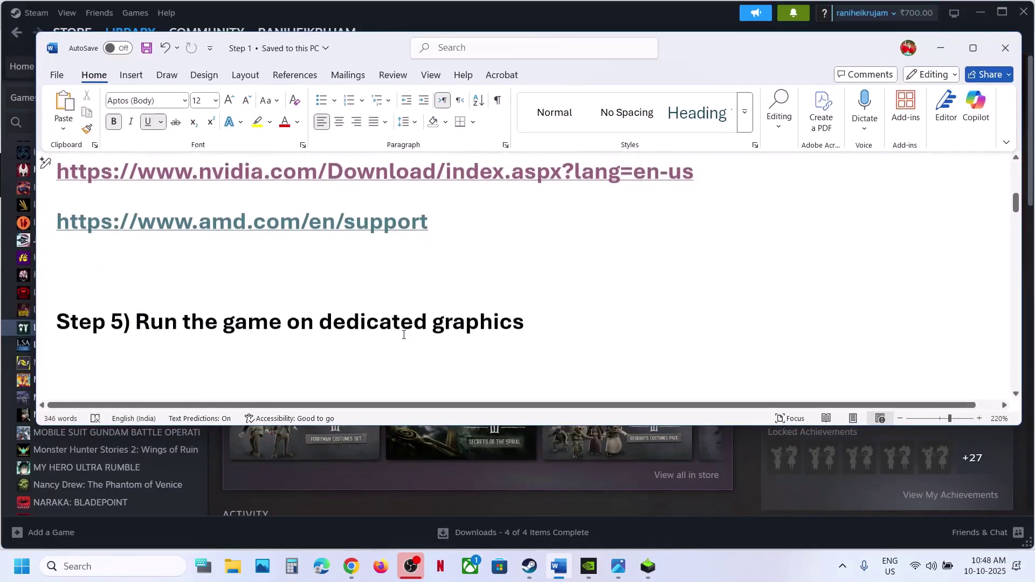
{"action": "double_click", "coordinate": [462, 321]}
{"action": "key", "text": "ctrl+c"}
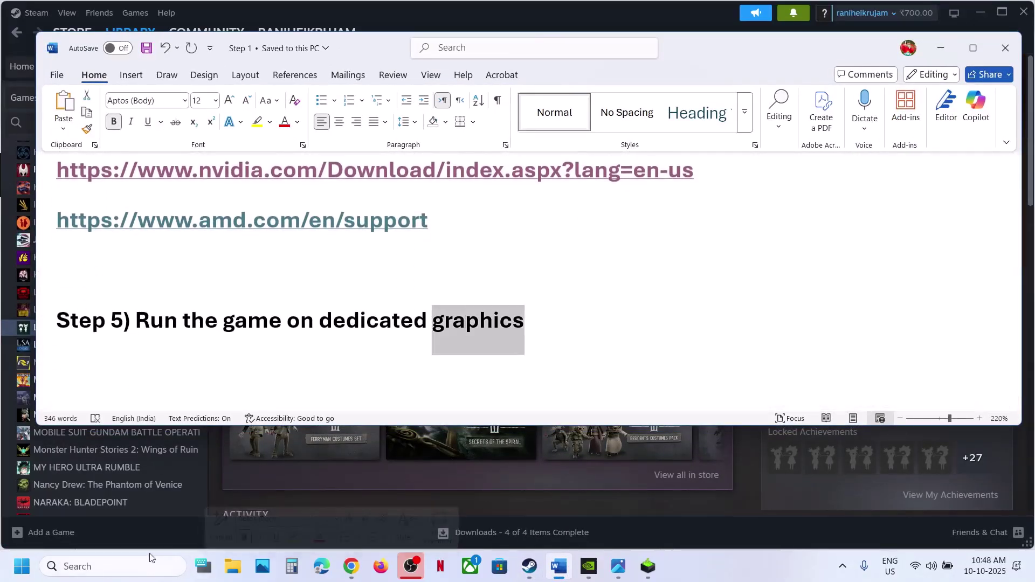
- Search Windows for "graphics" with the copied word and open Graphics settings
{"action": "left_click", "coordinate": [138, 567]}
{"action": "key", "text": "ctrl+v"}
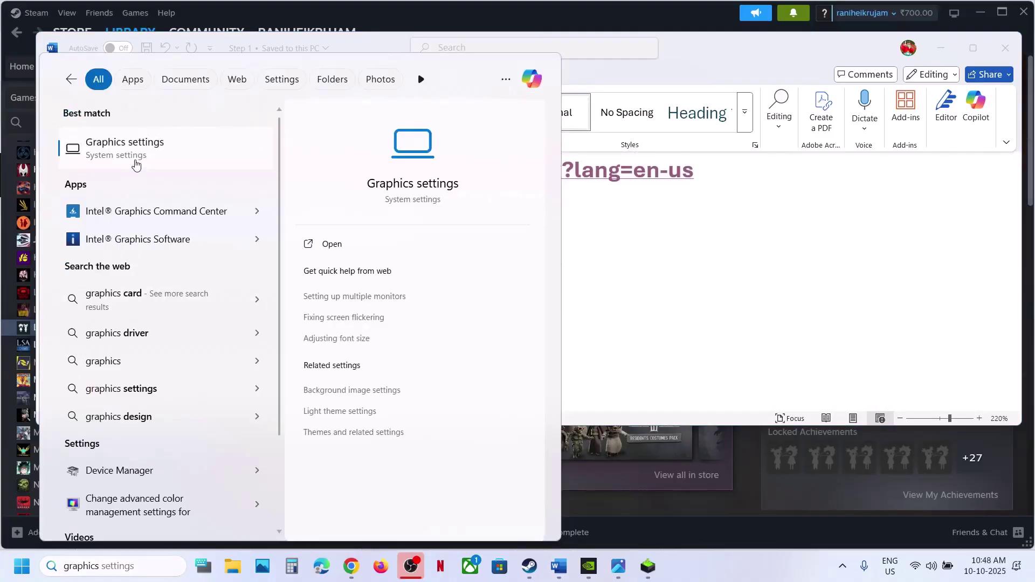
{"action": "left_click", "coordinate": [135, 158]}
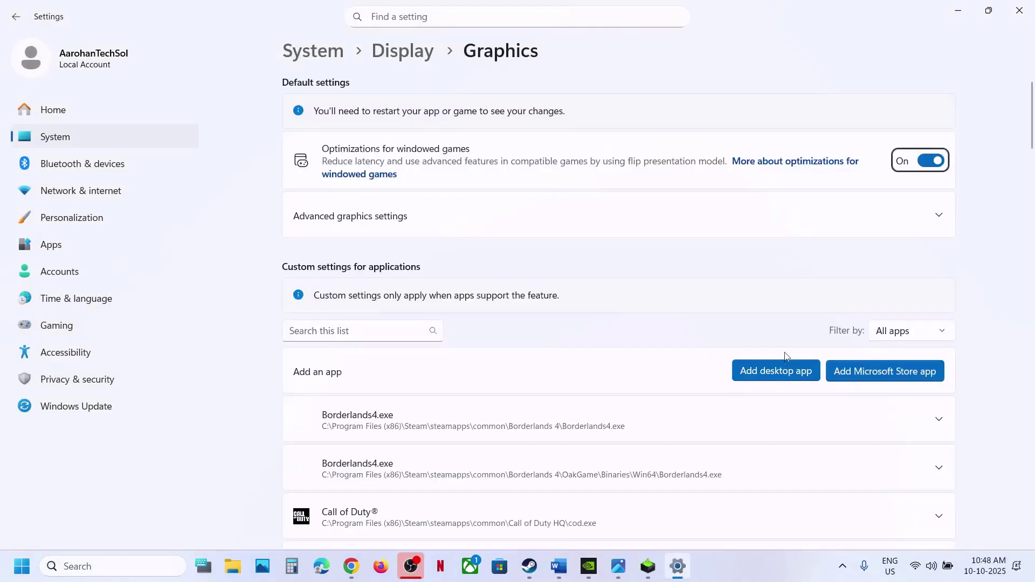
- Add the LittleNightmaresIII application from Steam\steamapps\common\Little Nightmares III as a desktop app in the graphics settings
{"action": "left_click", "coordinate": [765, 371]}
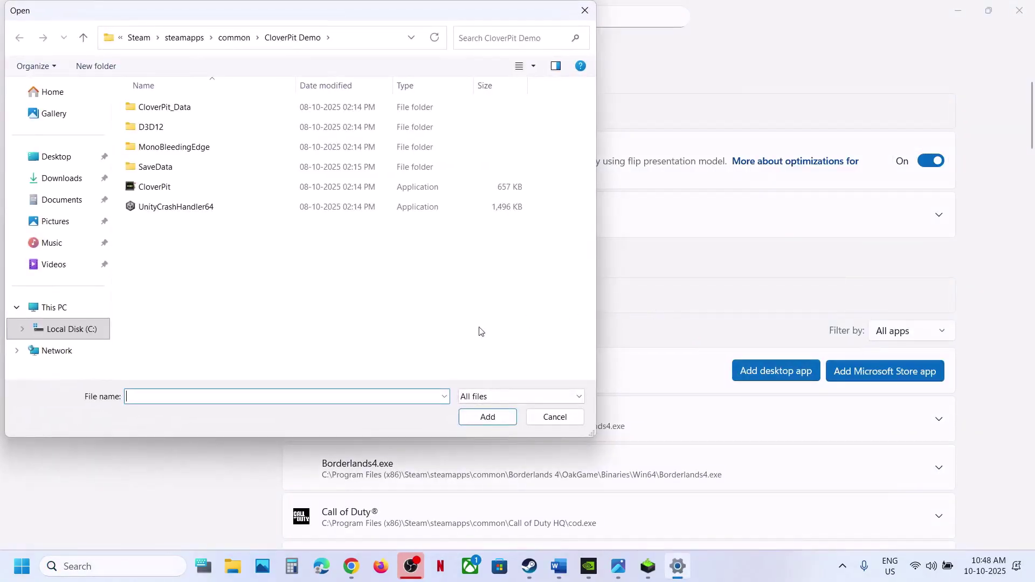
{"action": "left_click", "coordinate": [237, 38]}
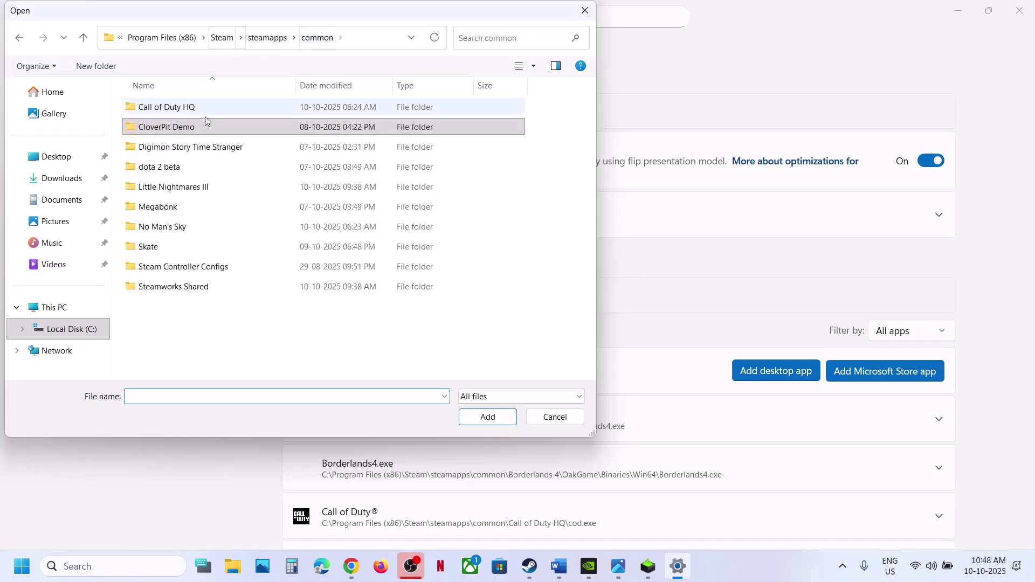
{"action": "double_click", "coordinate": [180, 186]}
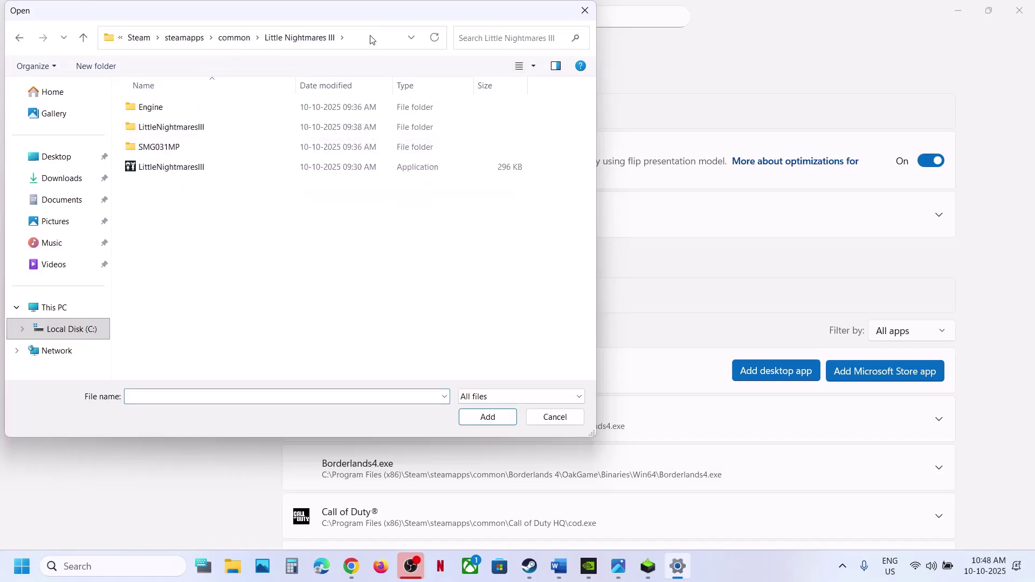
{"action": "left_click", "coordinate": [370, 39]}
{"action": "left_click", "coordinate": [254, 167]}
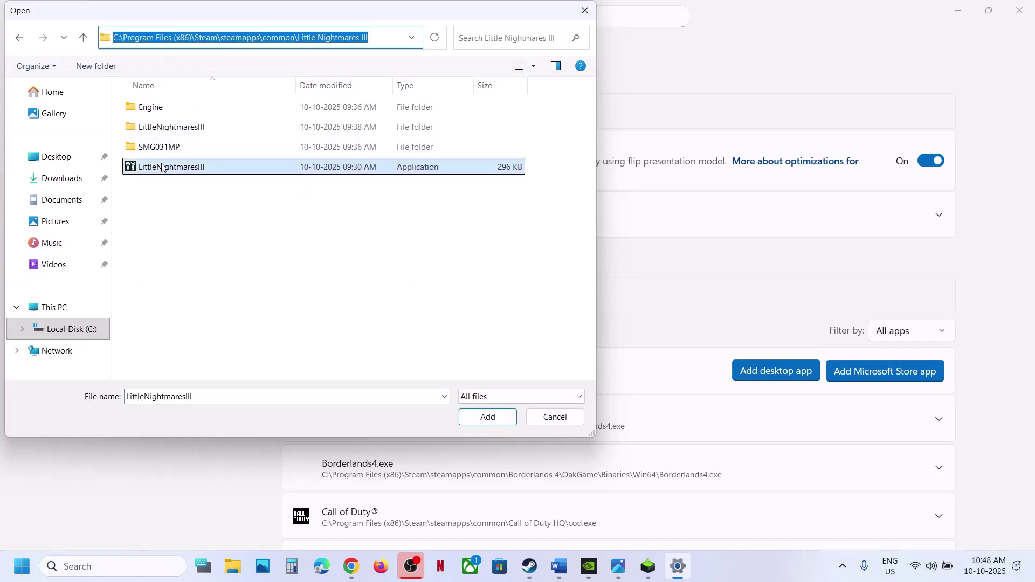
{"action": "left_click", "coordinate": [474, 418]}
- Set the GPU preference of Little Nightmares III to High Performance (NVIDIA GeForce RTX 3050 Laptop GPU)
{"action": "scroll", "coordinate": [517, 426], "scroll_direction": "down", "scroll_amount": 7}
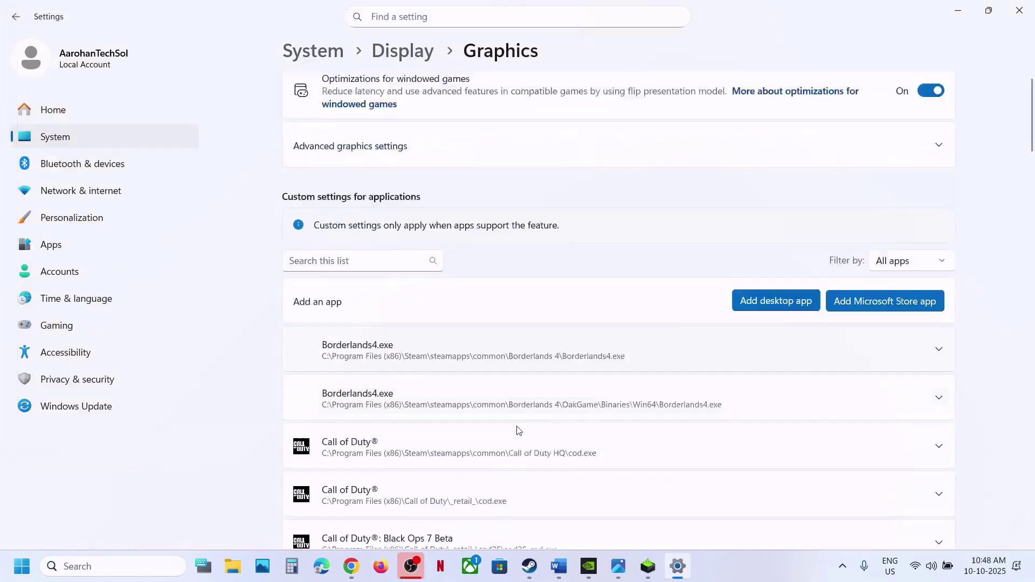
{"action": "scroll", "coordinate": [517, 426], "scroll_direction": "down", "scroll_amount": 9}
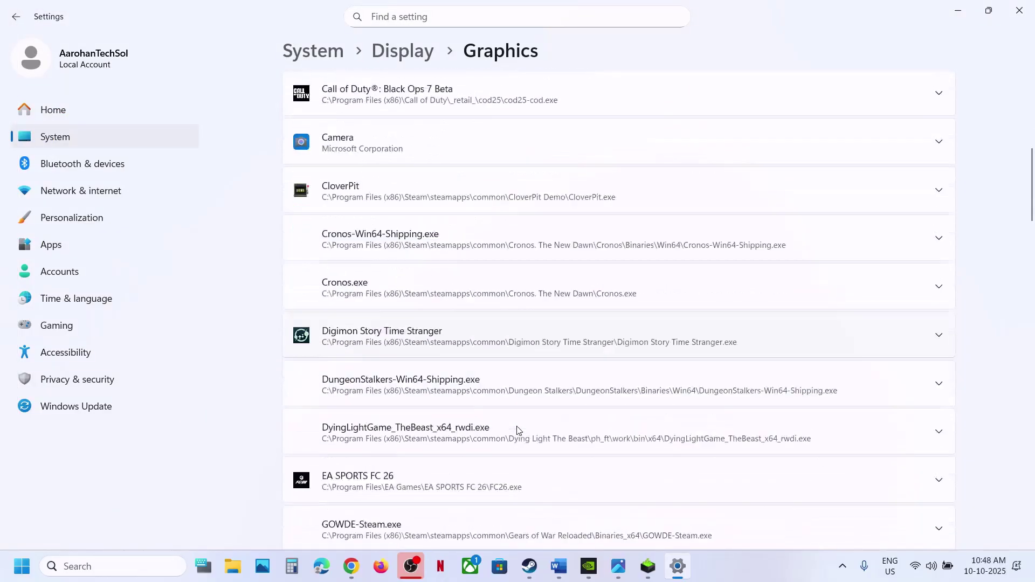
{"action": "scroll", "coordinate": [516, 430], "scroll_direction": "down", "scroll_amount": 5}
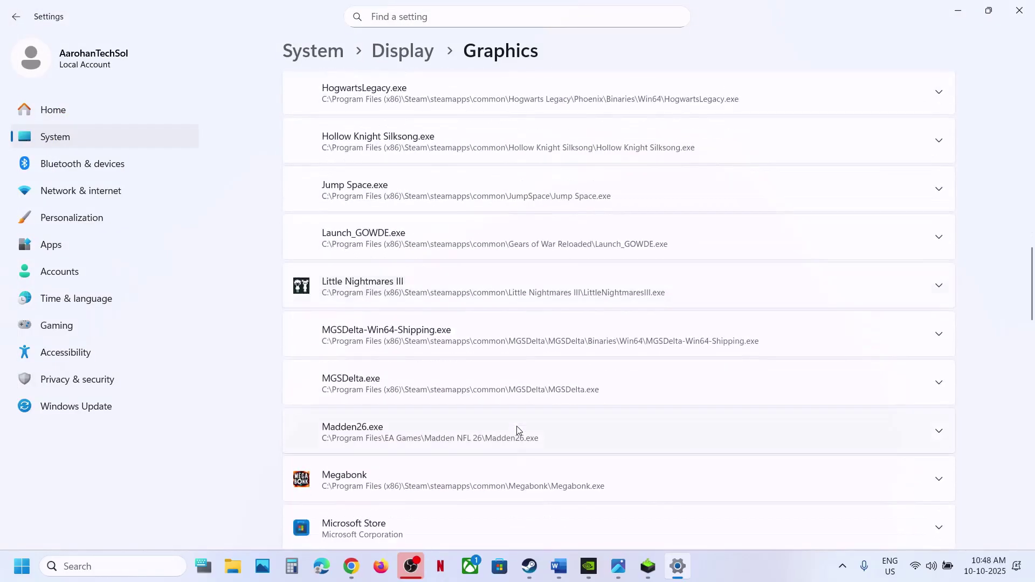
{"action": "left_click", "coordinate": [449, 287]}
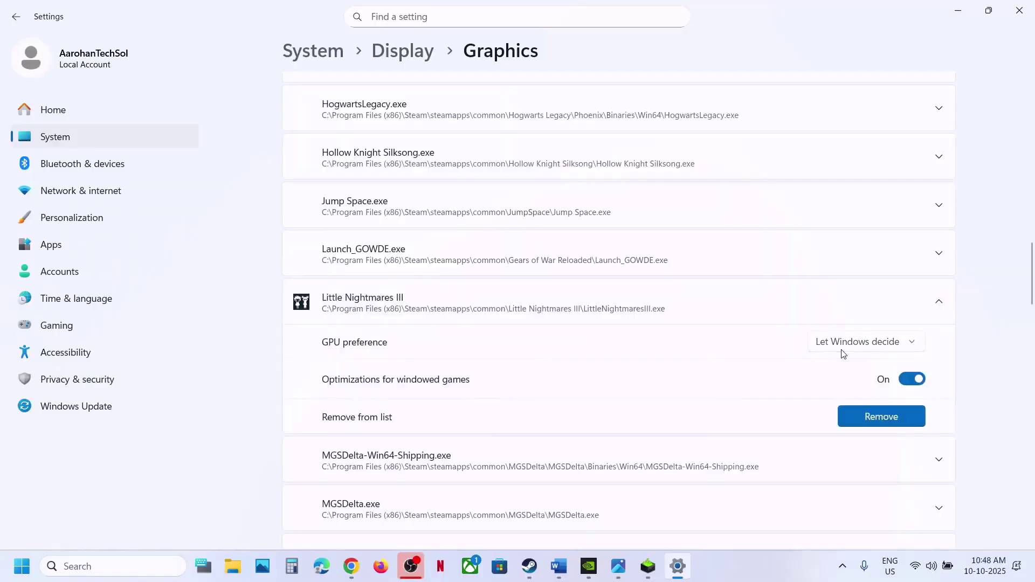
{"action": "left_click", "coordinate": [857, 343]}
{"action": "left_click", "coordinate": [864, 391]}
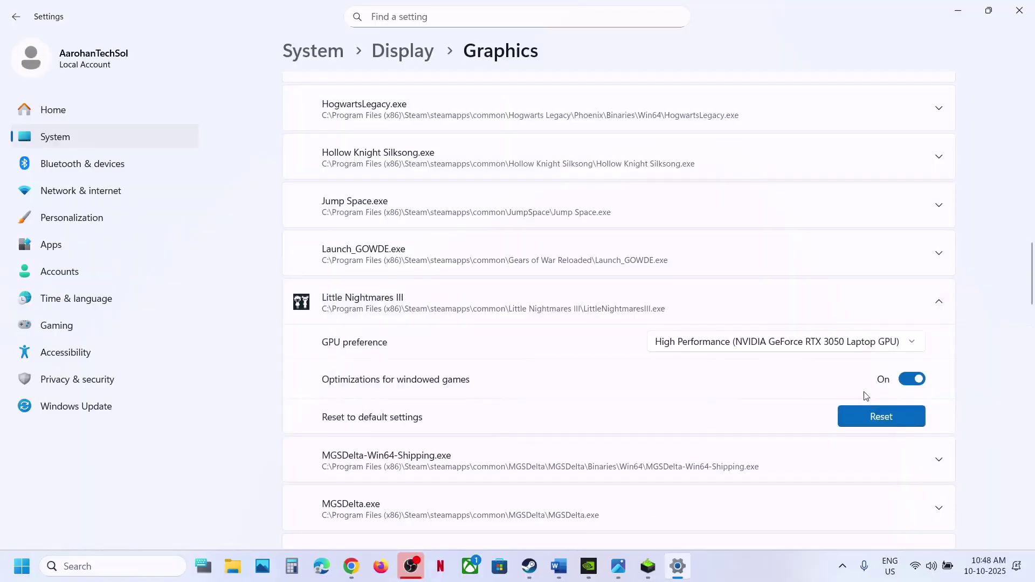
- Start adding another desktop app to the custom graphics settings
{"action": "scroll", "coordinate": [684, 241], "scroll_direction": "up", "scroll_amount": 15}
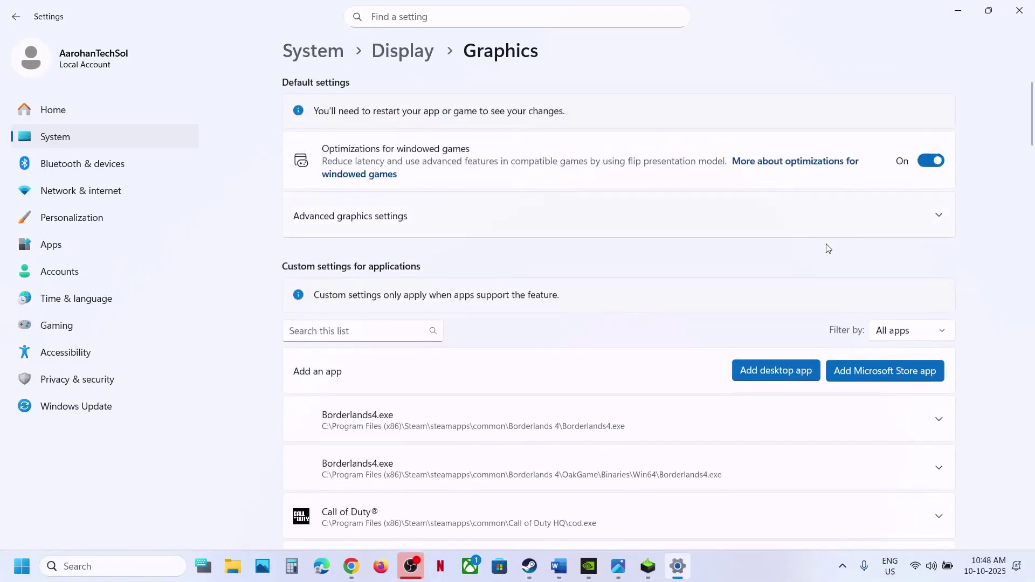
{"action": "left_click", "coordinate": [761, 369]}
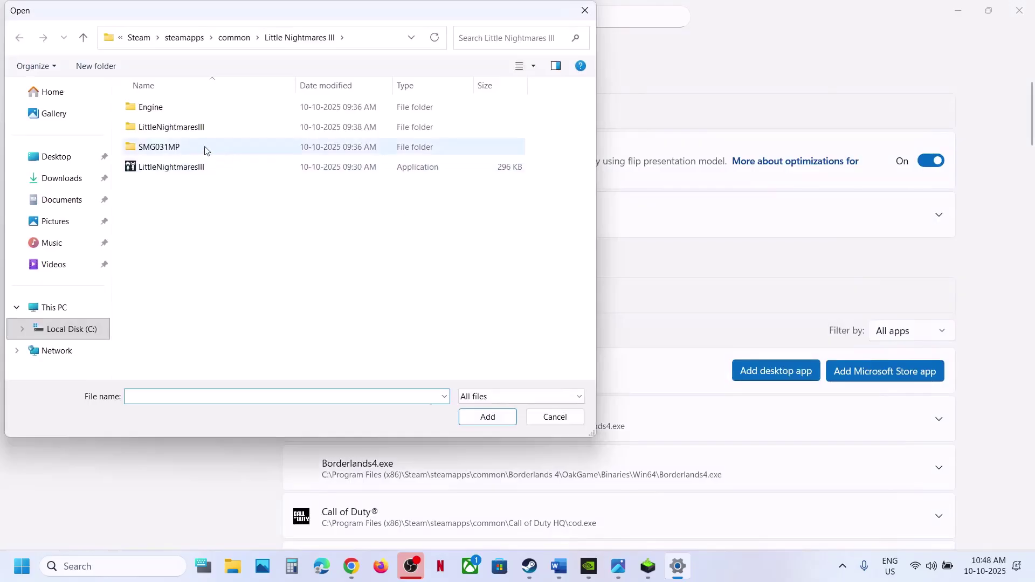
{"action": "double_click", "coordinate": [168, 128]}
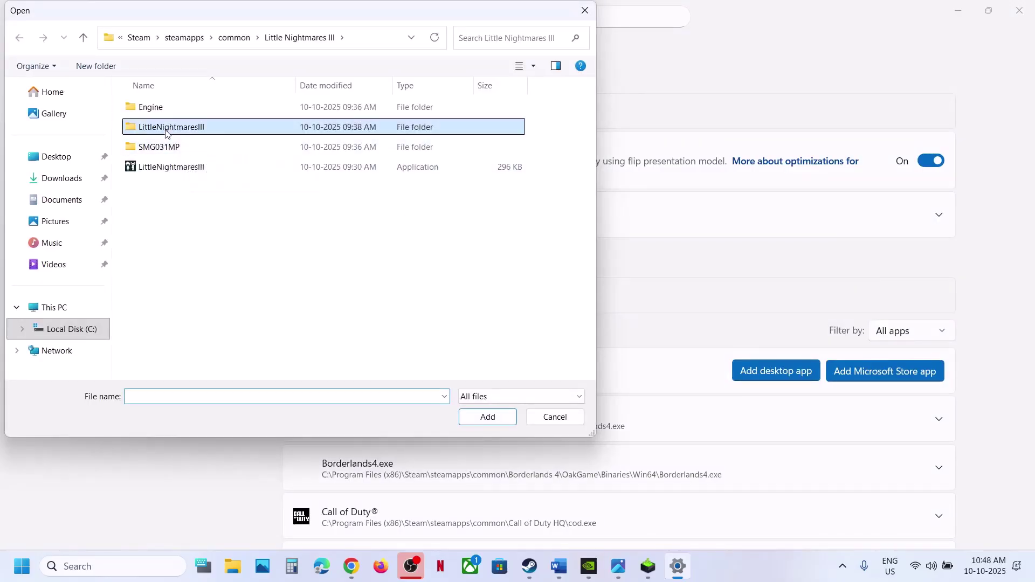
{"action": "double_click", "coordinate": [162, 107]}
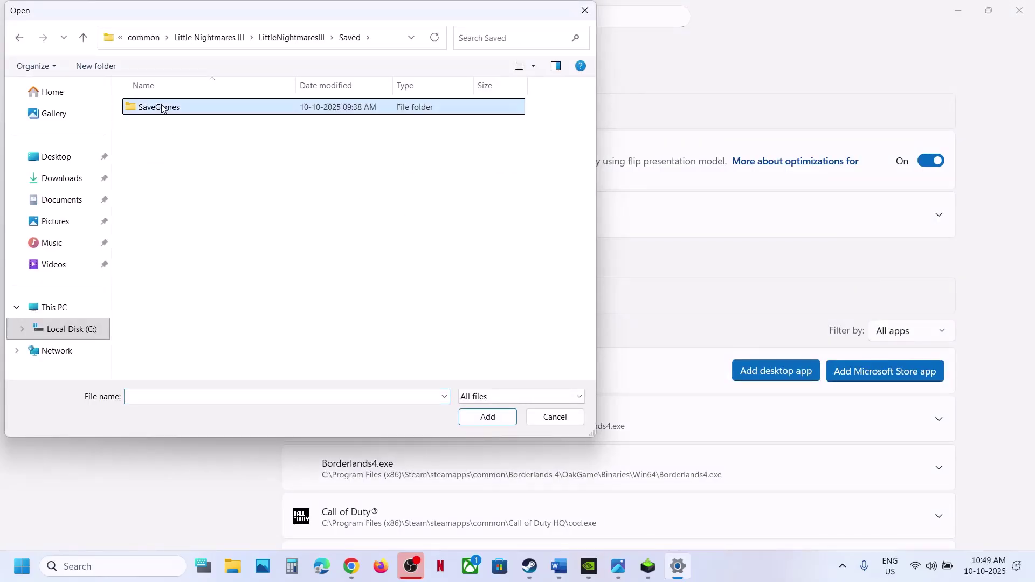
{"action": "double_click", "coordinate": [162, 107]}
{"action": "left_click", "coordinate": [85, 37]}
{"action": "left_click", "coordinate": [84, 37]}
{"action": "left_click", "coordinate": [84, 37]}
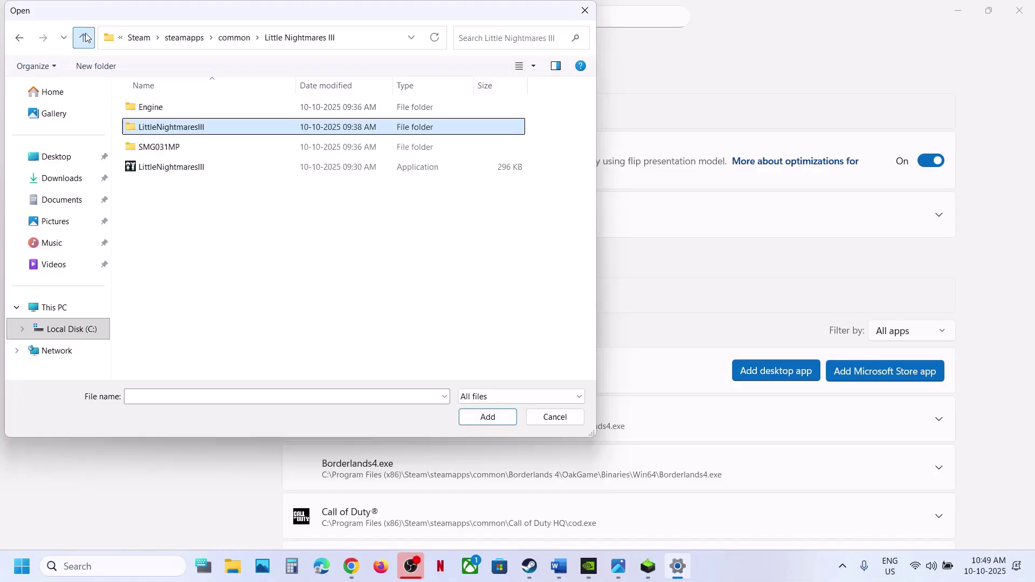
- Add the LittleNightmaresIII application from the game's SMG031MP\Binaries\Win64 folder to the graphics settings
{"action": "left_click", "coordinate": [150, 154]}
{"action": "double_click", "coordinate": [166, 153]}
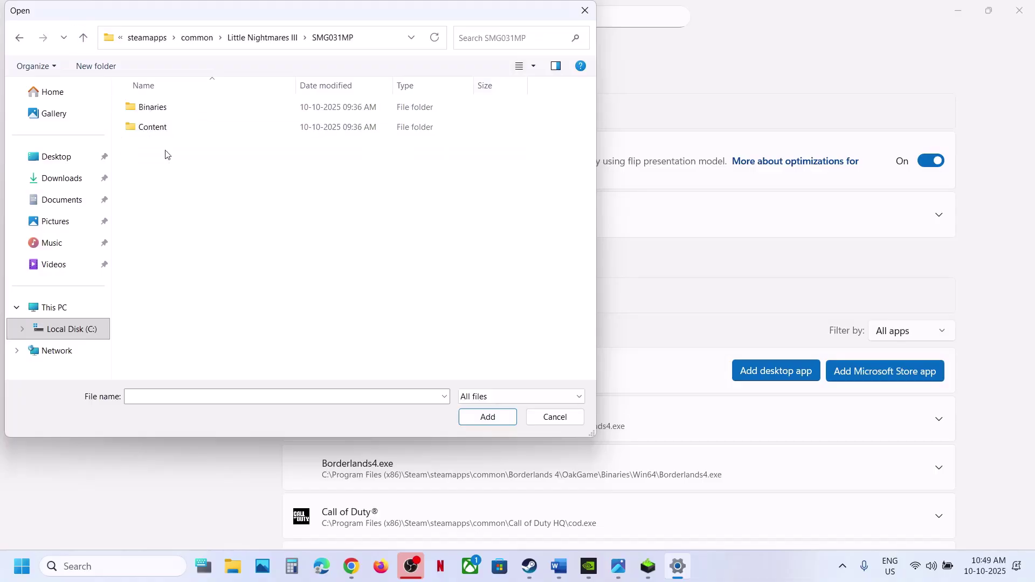
{"action": "double_click", "coordinate": [162, 105]}
{"action": "double_click", "coordinate": [161, 108]}
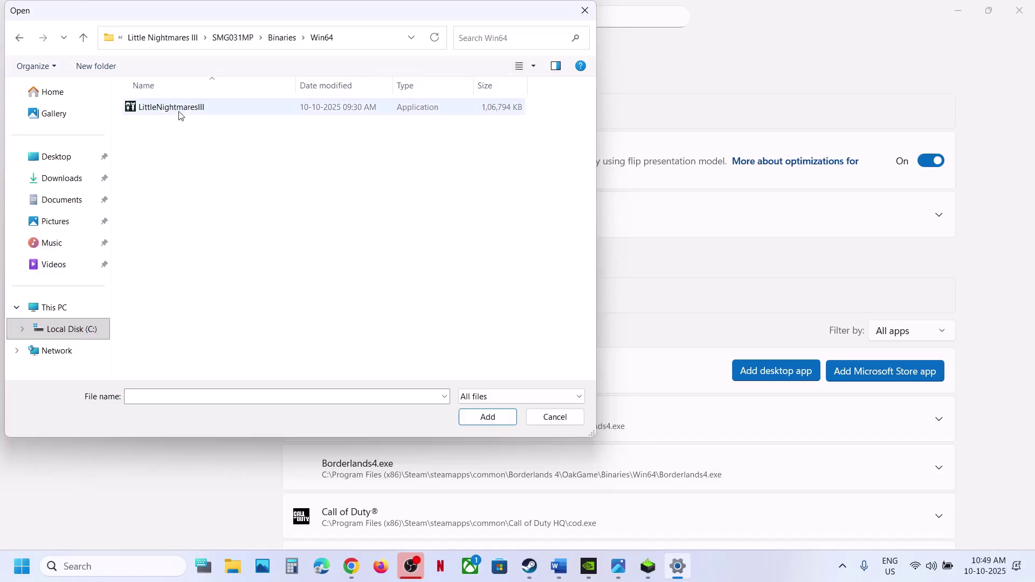
{"action": "left_click", "coordinate": [180, 114]}
{"action": "left_click", "coordinate": [487, 418]}
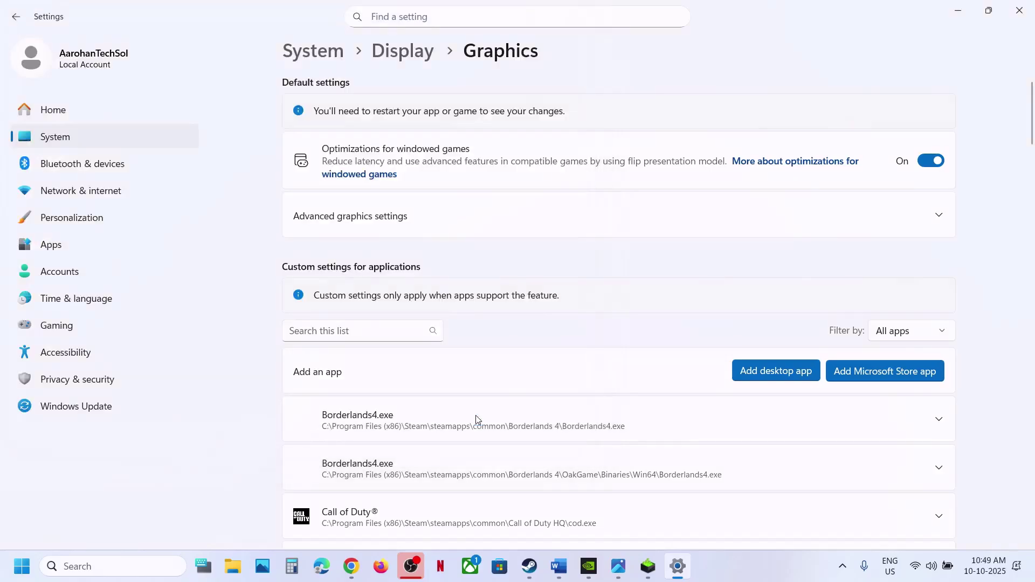
- Set the GPU preference of the SMG031MP\Binaries\Win64 Little Nightmares III entry to High Performance (NVIDIA GeForce RTX 3050 Laptop GPU) and close Settings
{"action": "scroll", "coordinate": [478, 420], "scroll_direction": "down", "scroll_amount": 10}
{"action": "scroll", "coordinate": [476, 419], "scroll_direction": "down", "scroll_amount": 10}
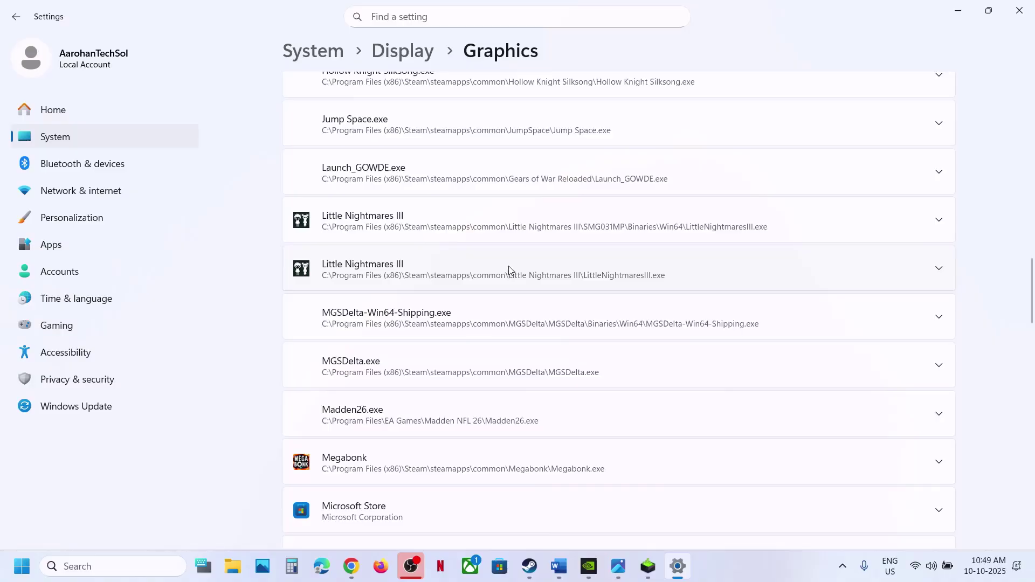
{"action": "left_click", "coordinate": [529, 236]}
{"action": "left_click", "coordinate": [845, 288]}
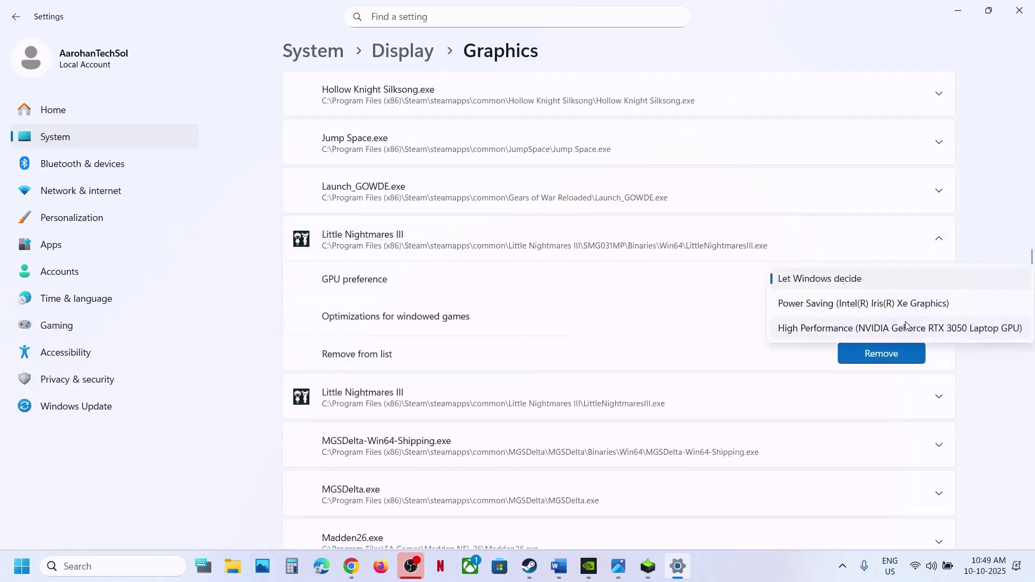
{"action": "left_click", "coordinate": [820, 328]}
{"action": "left_click", "coordinate": [1020, 11]}
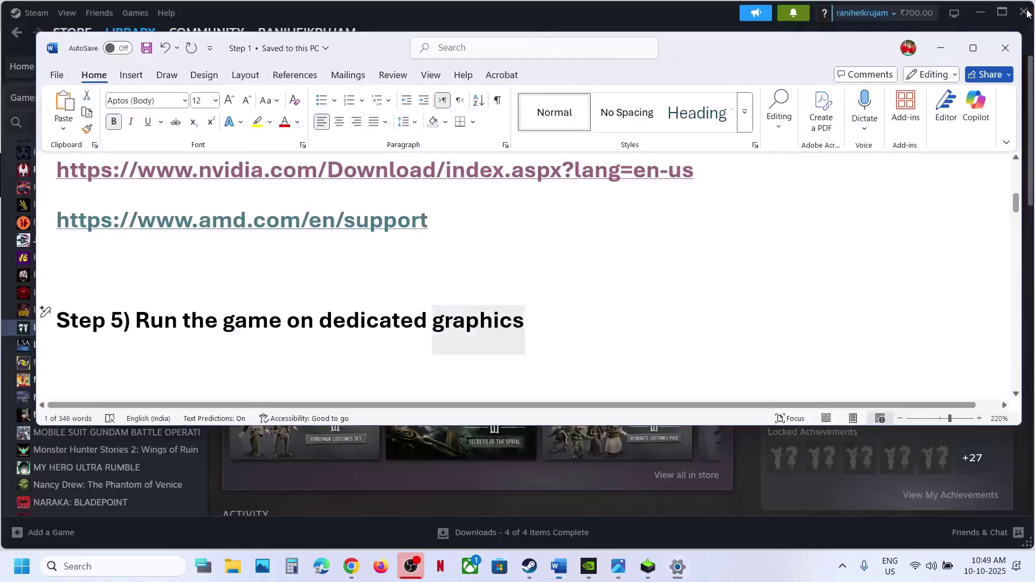
- Highlight "Verify the game files" under Step 6 in Word, and view Little Nightmares III's Installed Files properties in Steam for the verification option
{"action": "scroll", "coordinate": [448, 279], "scroll_direction": "down", "scroll_amount": 3}
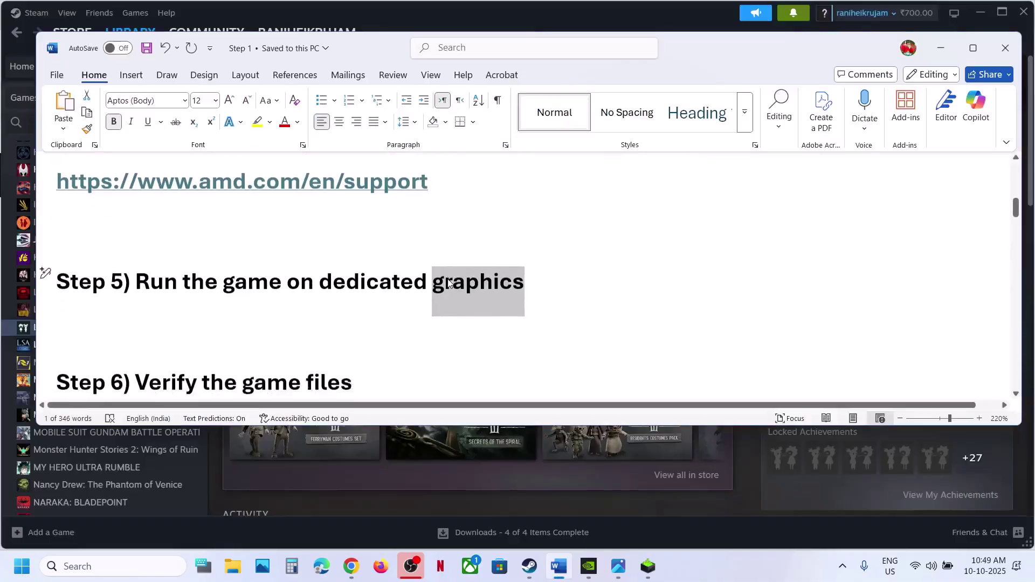
{"action": "left_click_drag", "start_coordinate": [144, 301], "coordinate": [328, 311]}
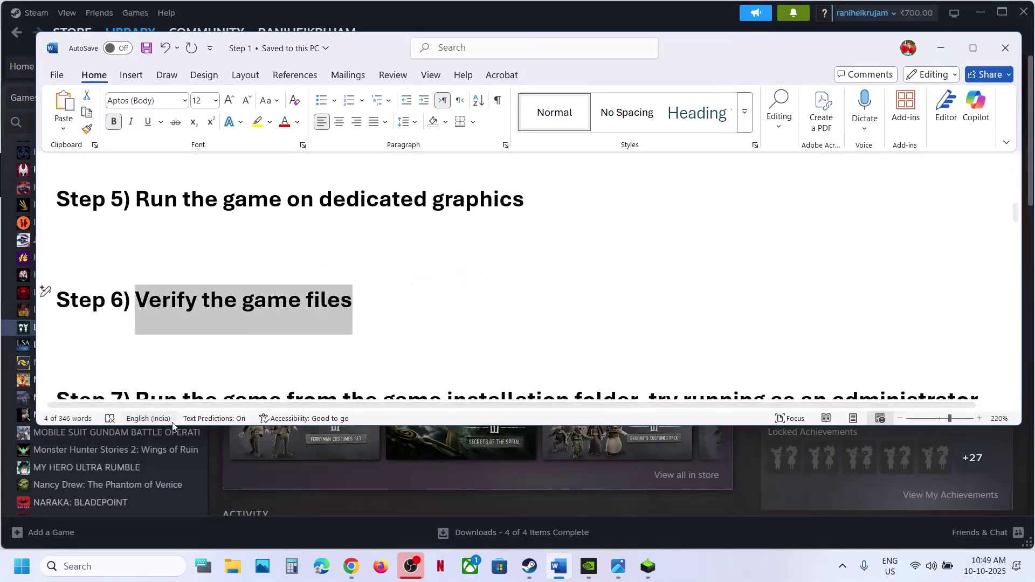
{"action": "left_click", "coordinate": [271, 501]}
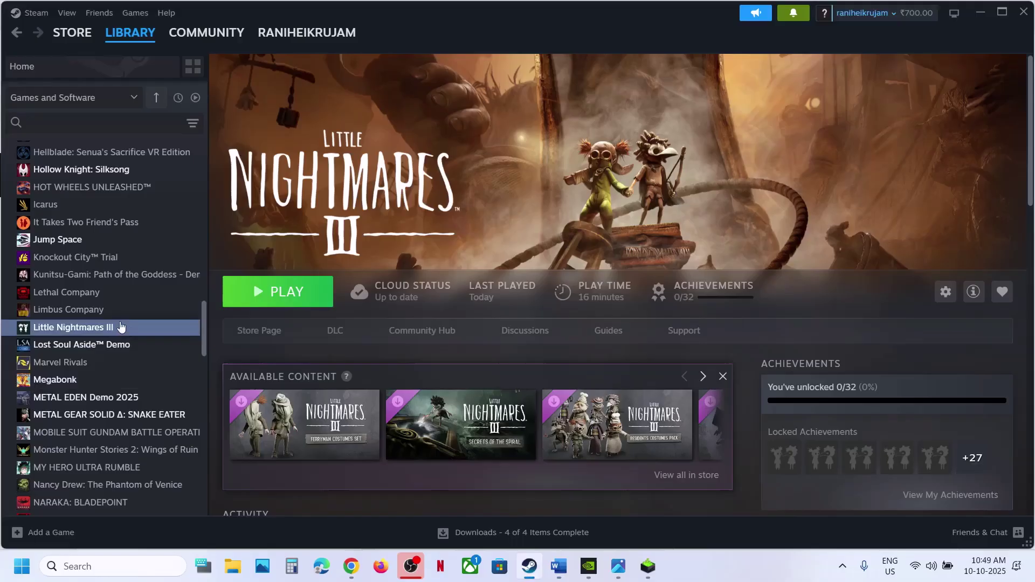
{"action": "right_click", "coordinate": [108, 330]}
{"action": "left_click", "coordinate": [138, 427]}
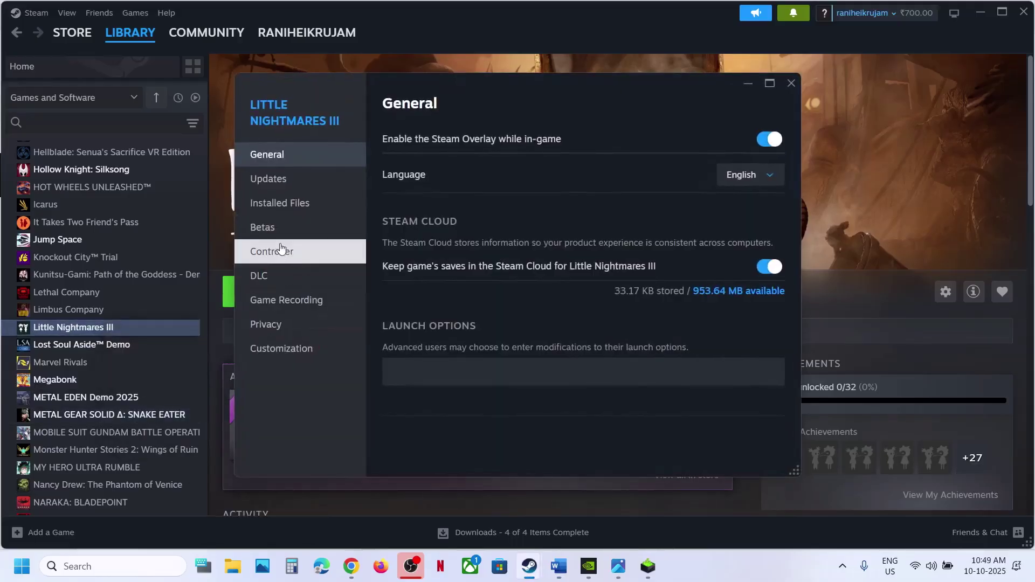
{"action": "left_click", "coordinate": [281, 208]}
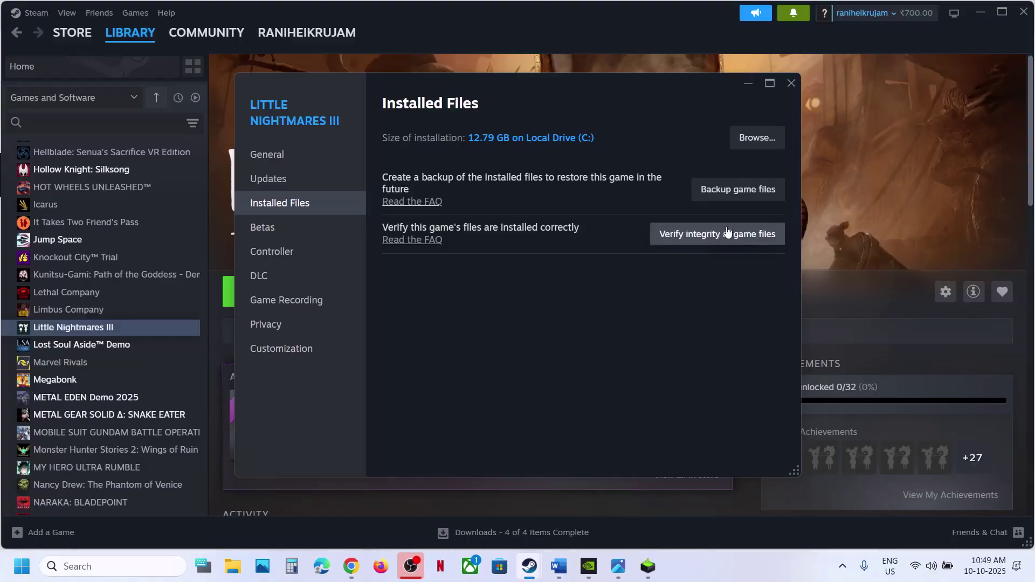
{"action": "left_click", "coordinate": [792, 84]}
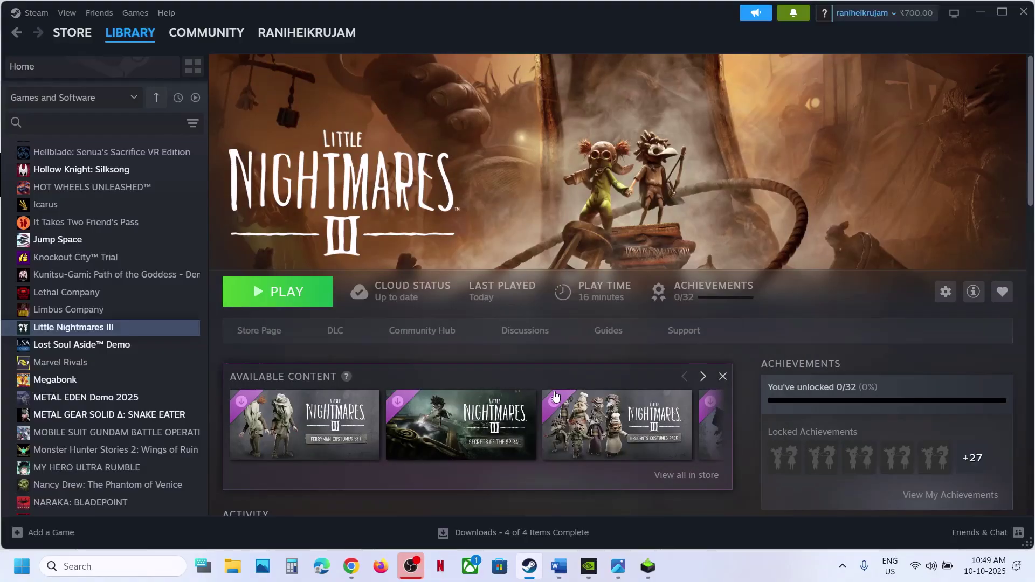
- Return to the Word document and highlight "Run the game from the game installation folder" in Step 7
{"action": "left_click", "coordinate": [557, 577]}
{"action": "scroll", "coordinate": [411, 252], "scroll_direction": "down", "scroll_amount": 3}
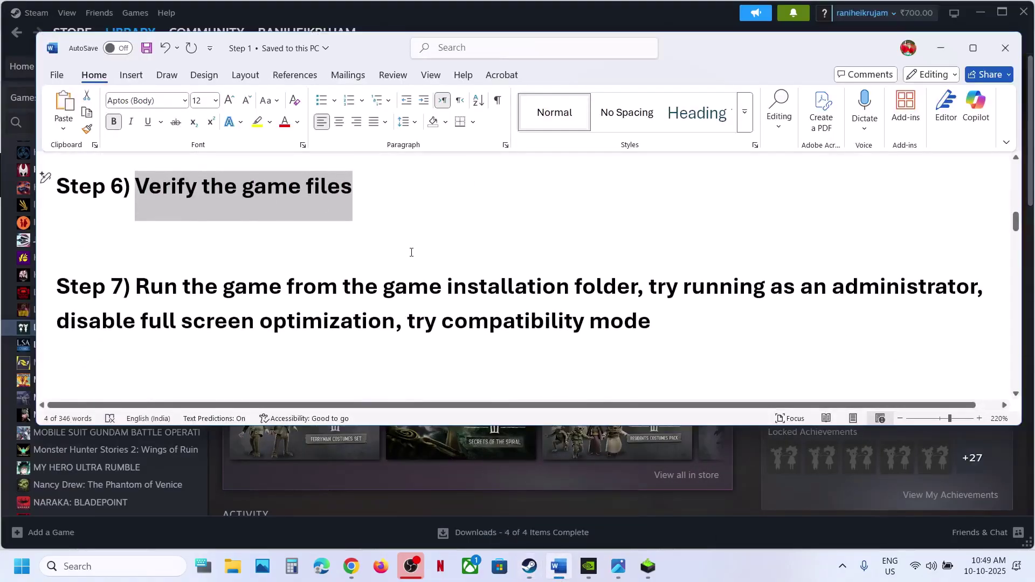
{"action": "left_click_drag", "start_coordinate": [144, 291], "coordinate": [637, 289]}
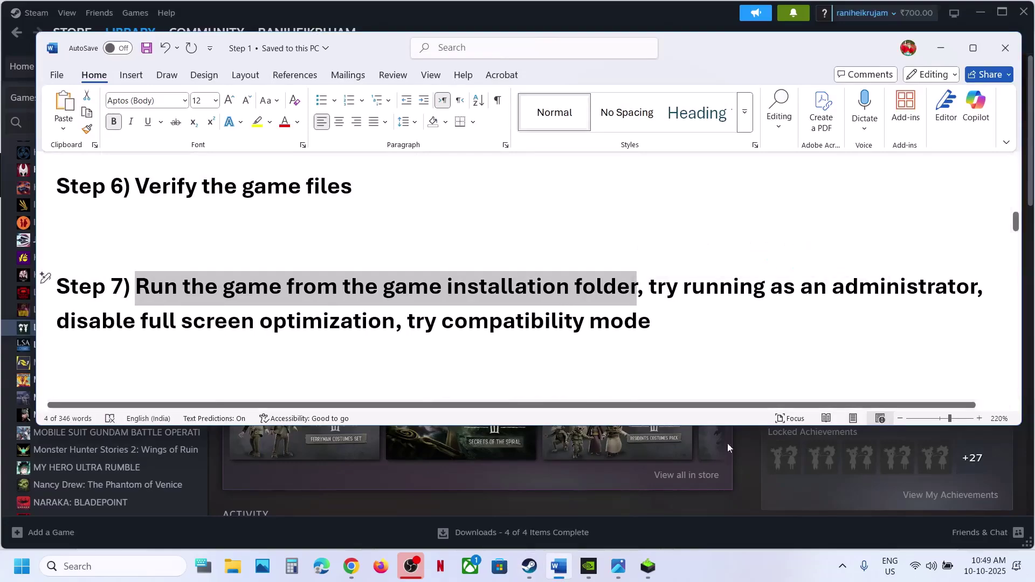
- Switch to Steam, browse the local files of Little Nightmares III, and select the LittleNightmaresIII application in its installation folder
{"action": "left_click", "coordinate": [744, 472]}
{"action": "right_click", "coordinate": [111, 330]}
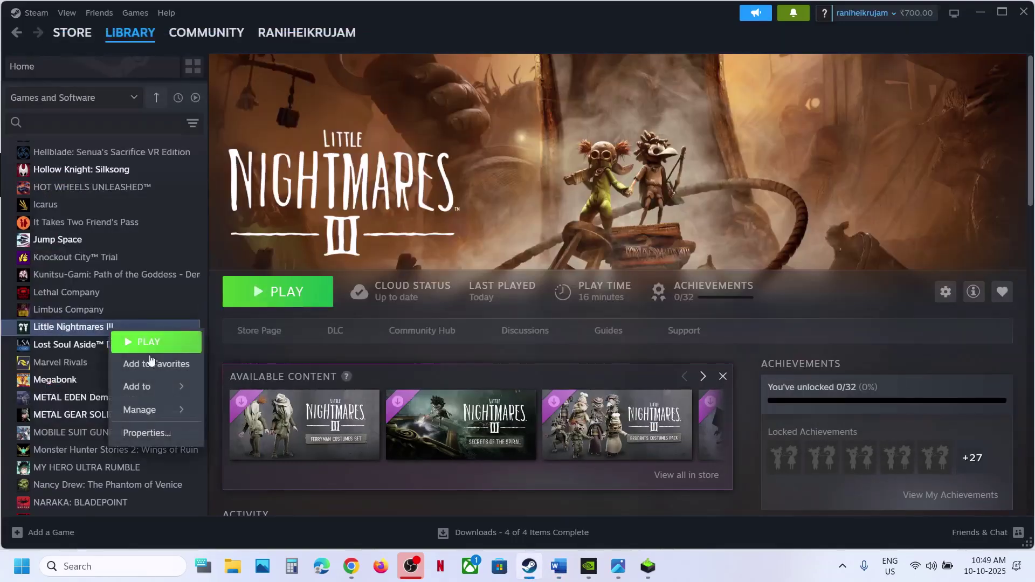
{"action": "mouse_move", "coordinate": [153, 420]}
{"action": "left_click", "coordinate": [237, 434]}
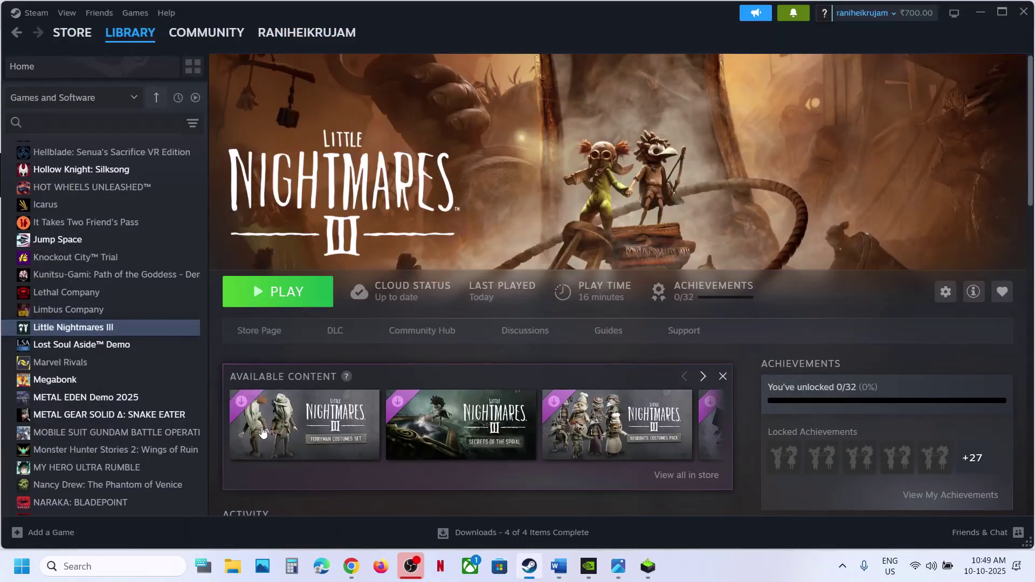
{"action": "left_click", "coordinate": [153, 181]}
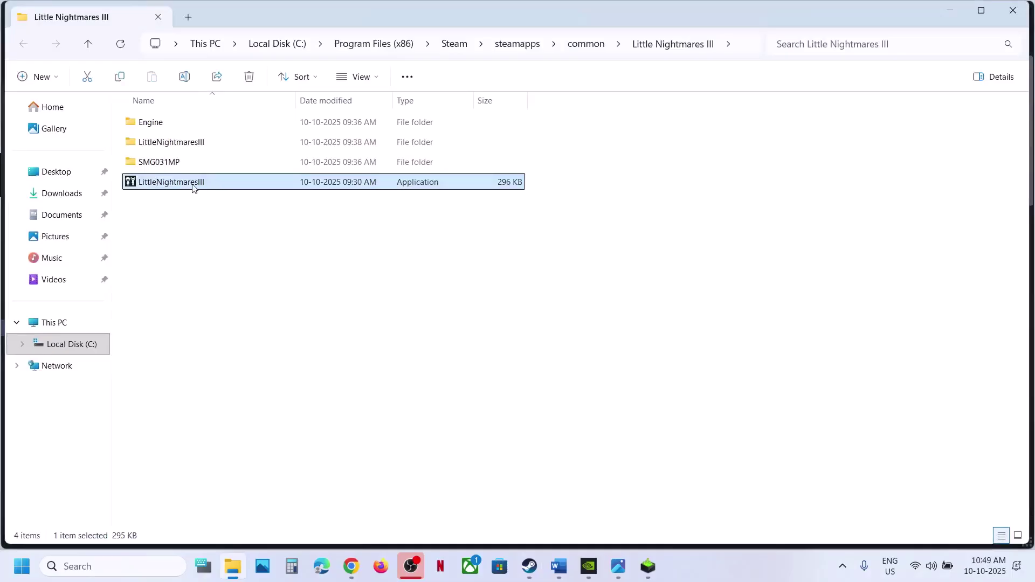
- Go to the SMG031MP\Binaries\Win64 subfolder and select the LittleNightmaresIII application
{"action": "left_click", "coordinate": [159, 165]}
{"action": "double_click", "coordinate": [178, 164]}
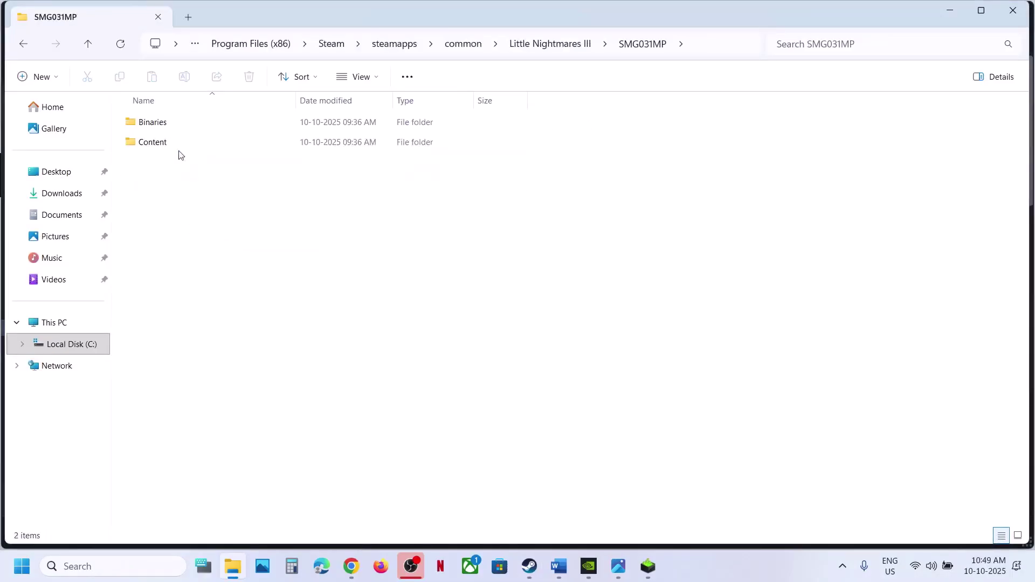
{"action": "double_click", "coordinate": [170, 128]}
{"action": "double_click", "coordinate": [168, 129]}
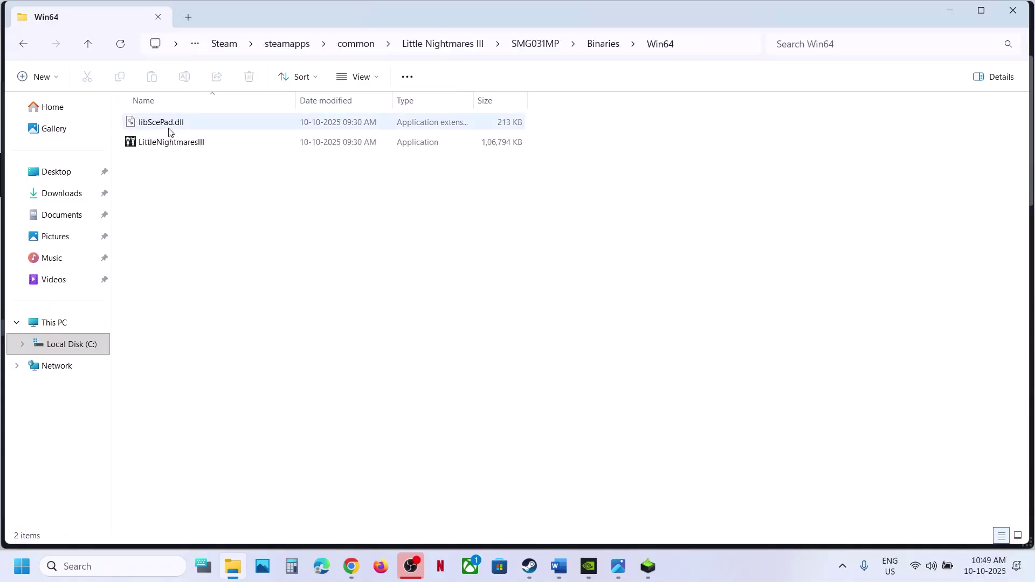
{"action": "left_click", "coordinate": [174, 144]}
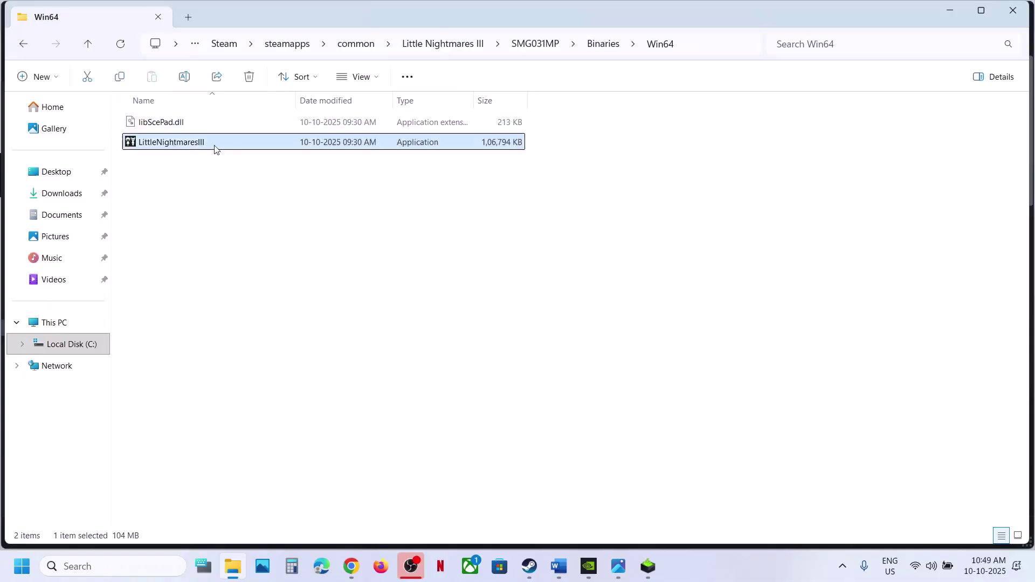
- Set the LittleNightmaresIII application in Win64 to run as an administrator in its compatibility properties
{"action": "right_click", "coordinate": [184, 149]}
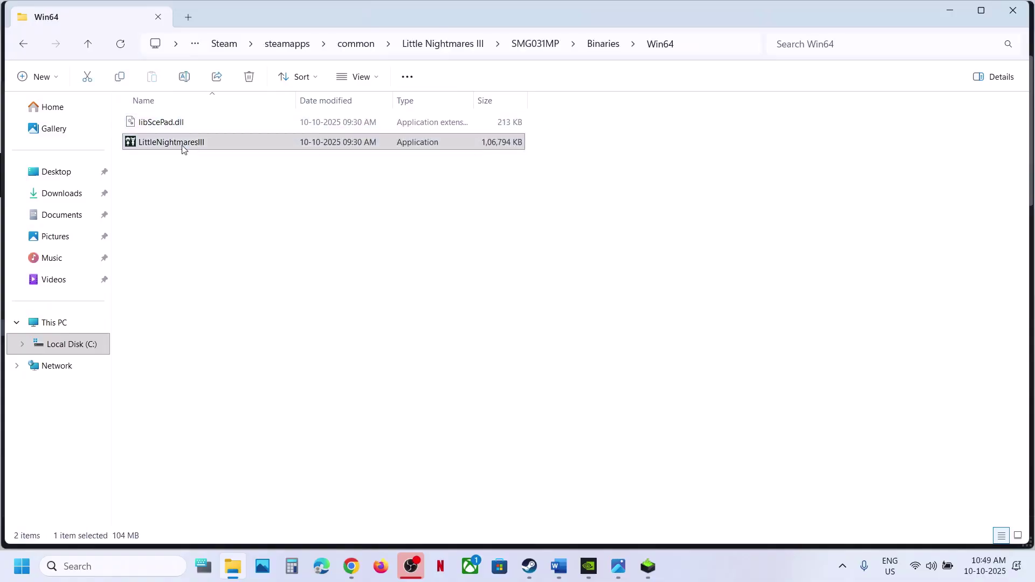
{"action": "left_click", "coordinate": [243, 373]}
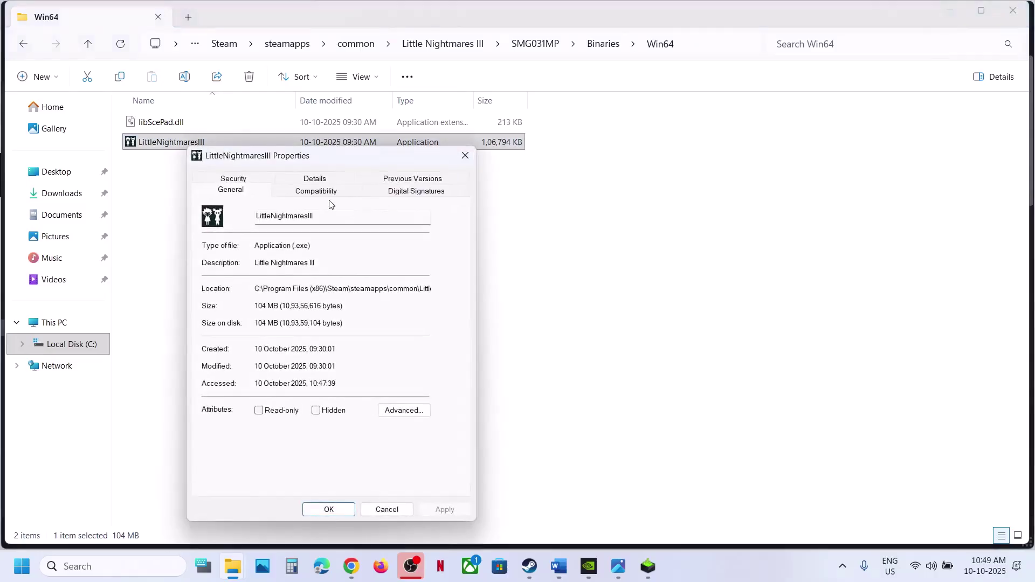
{"action": "left_click", "coordinate": [322, 193]}
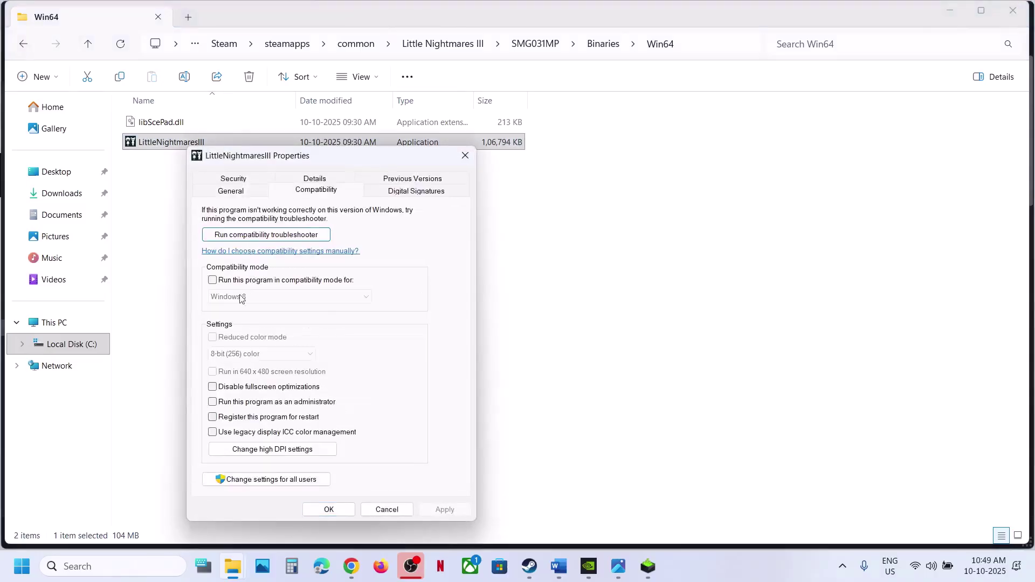
{"action": "left_click", "coordinate": [215, 402]}
{"action": "left_click", "coordinate": [330, 510]}
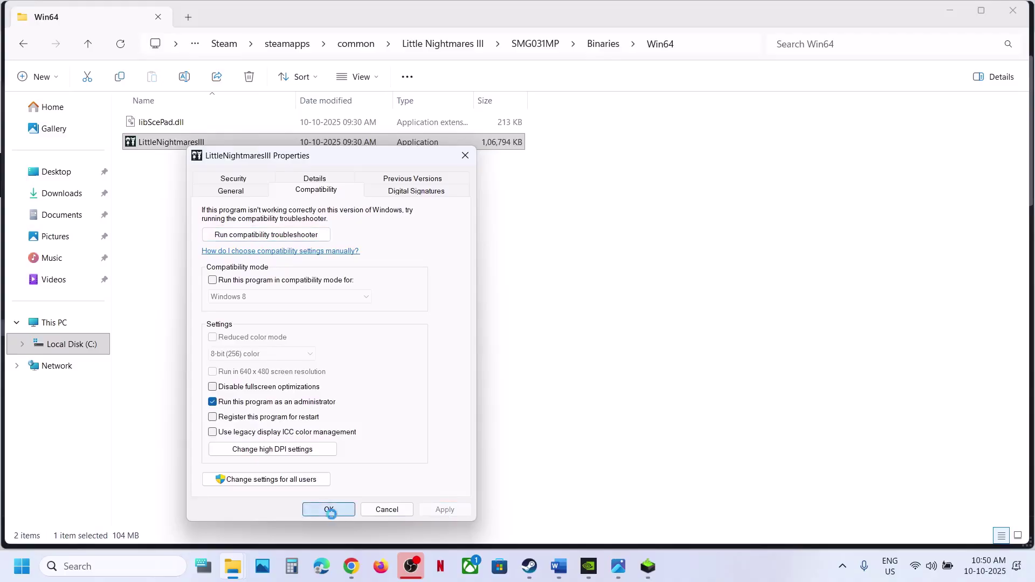
- Enable compatibility mode for Windows 8 on the LittleNightmaresIII application and apply it
{"action": "right_click", "coordinate": [179, 149]}
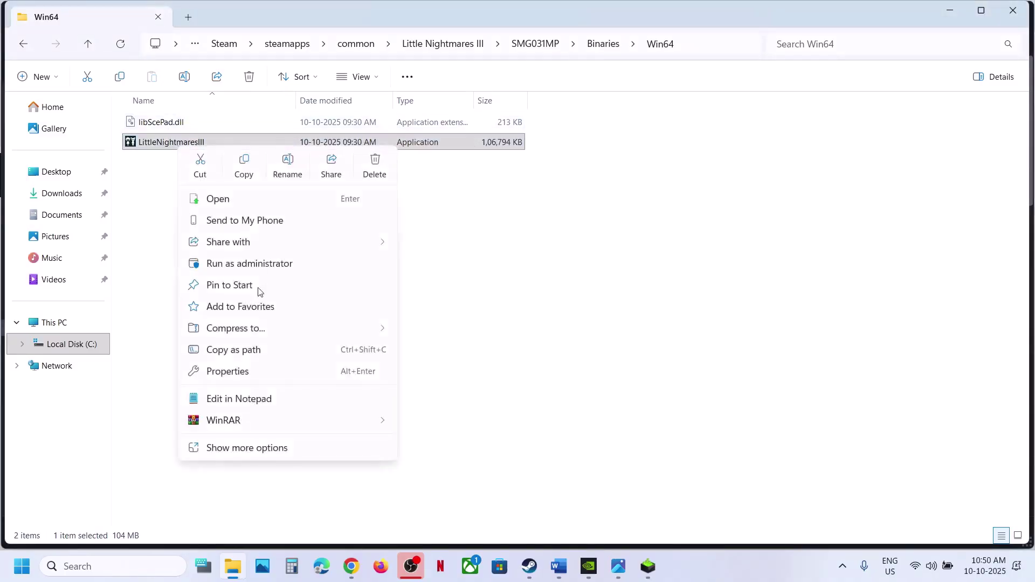
{"action": "left_click", "coordinate": [240, 371]}
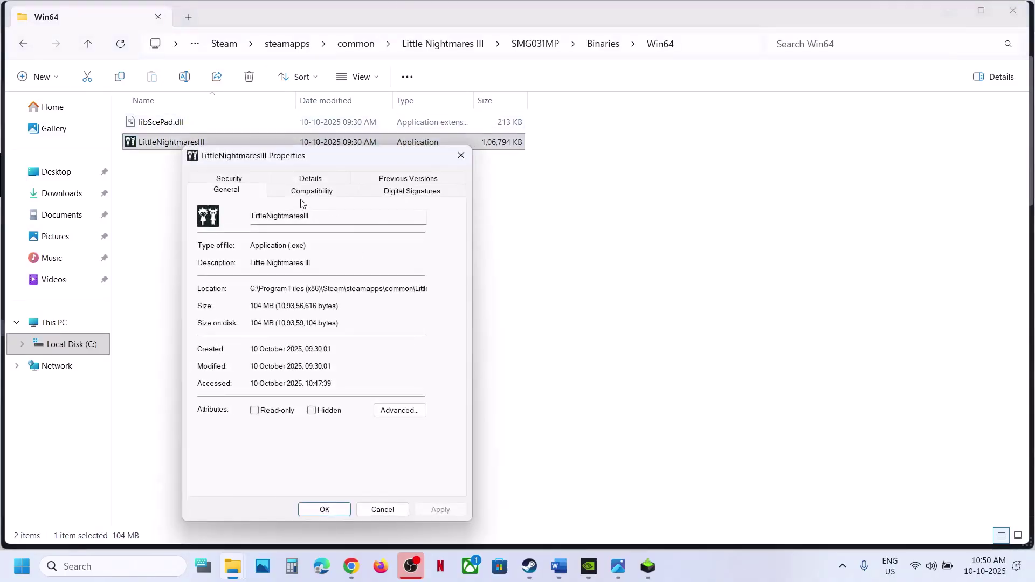
{"action": "left_click", "coordinate": [299, 193]}
{"action": "left_click", "coordinate": [208, 280]}
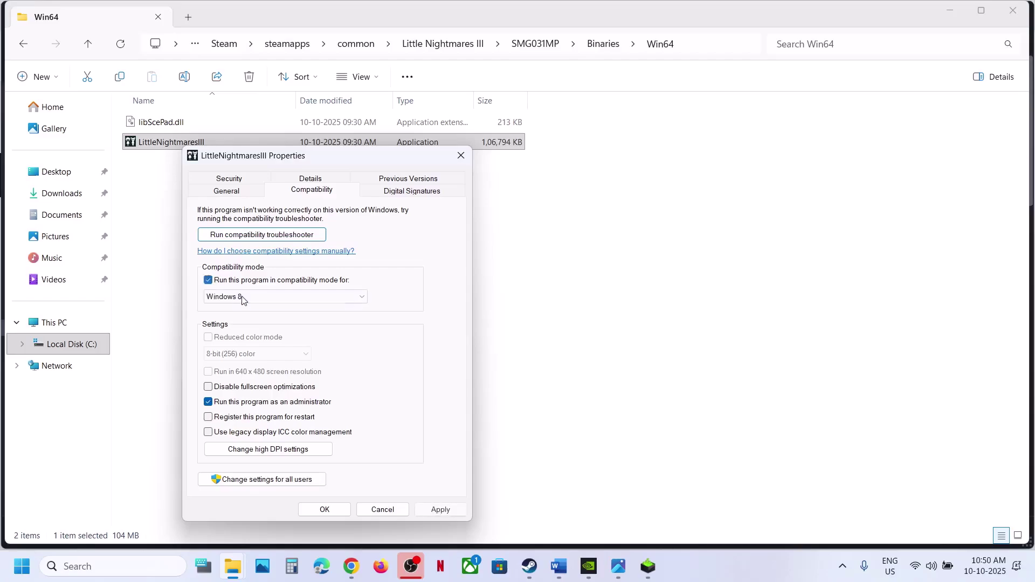
{"action": "left_click", "coordinate": [439, 510]}
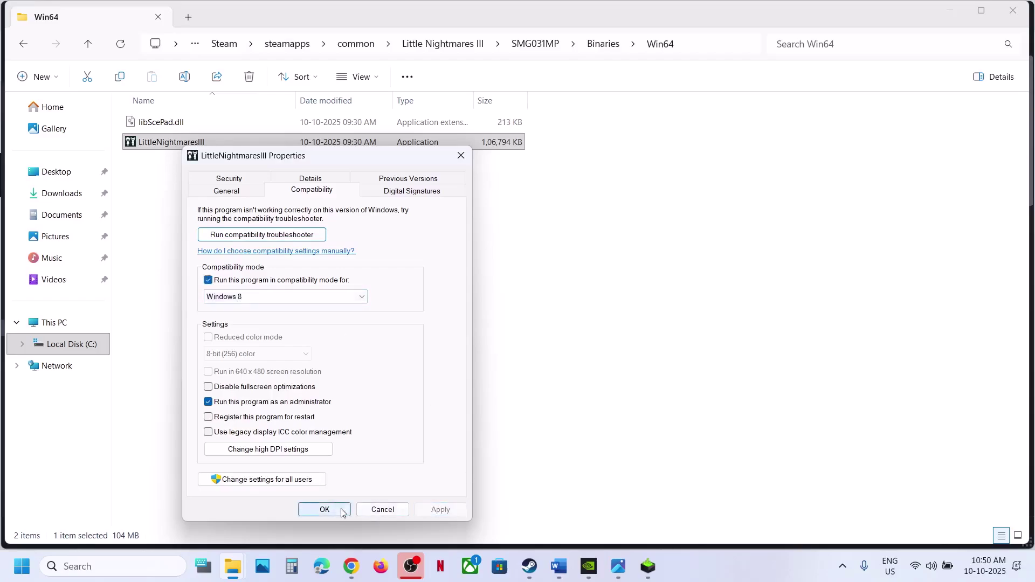
- Change the compatibility mode to Windows 7, disable fullscreen optimizations, and apply the settings
{"action": "left_click", "coordinate": [248, 296]}
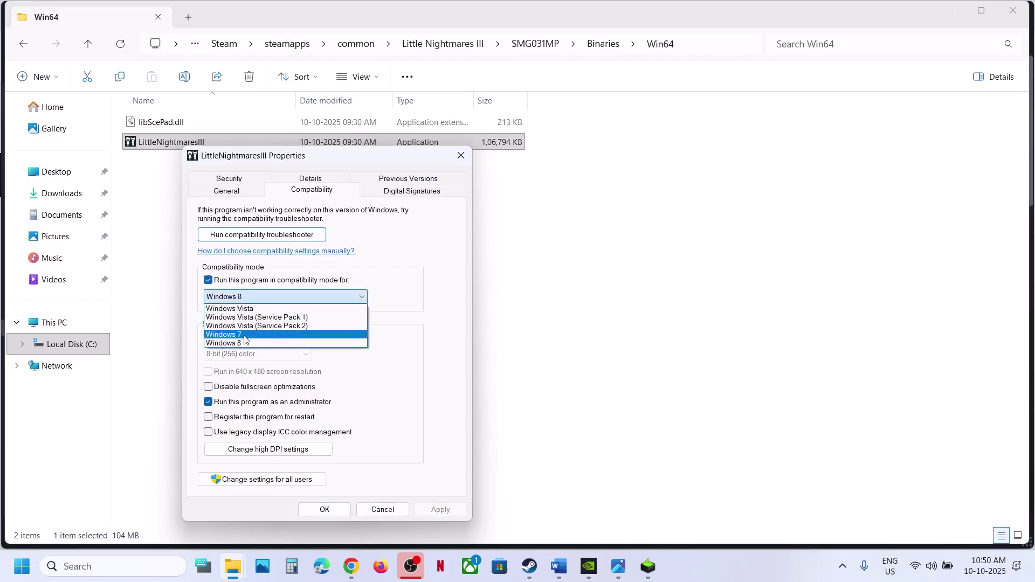
{"action": "left_click", "coordinate": [243, 334]}
{"action": "left_click", "coordinate": [424, 510]}
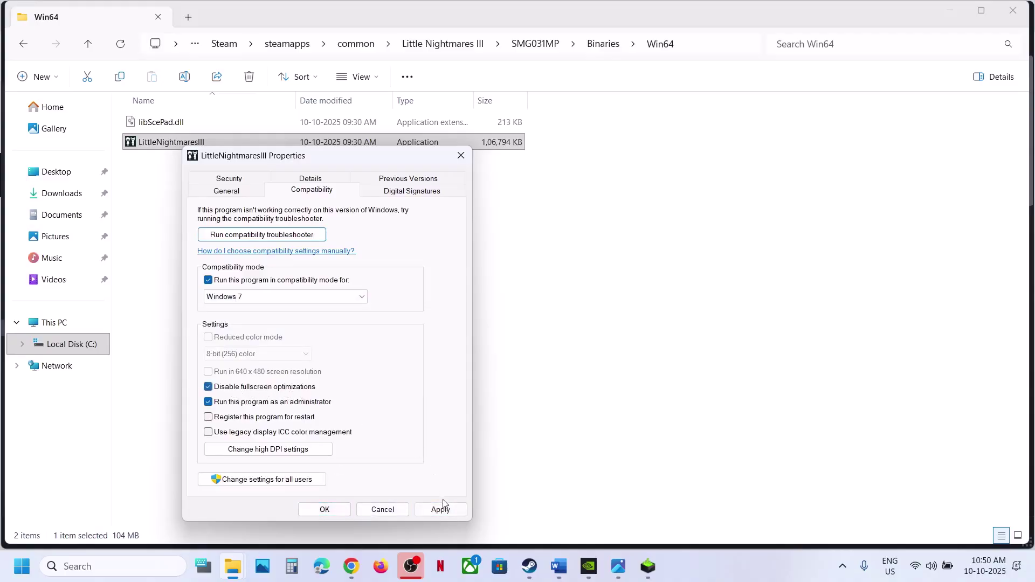
- Clear the compatibility mode, fullscreen optimizations and administrator options for the LittleNightmaresIII application, apply the change, and close the Win64 folder window
{"action": "left_click", "coordinate": [326, 509]}
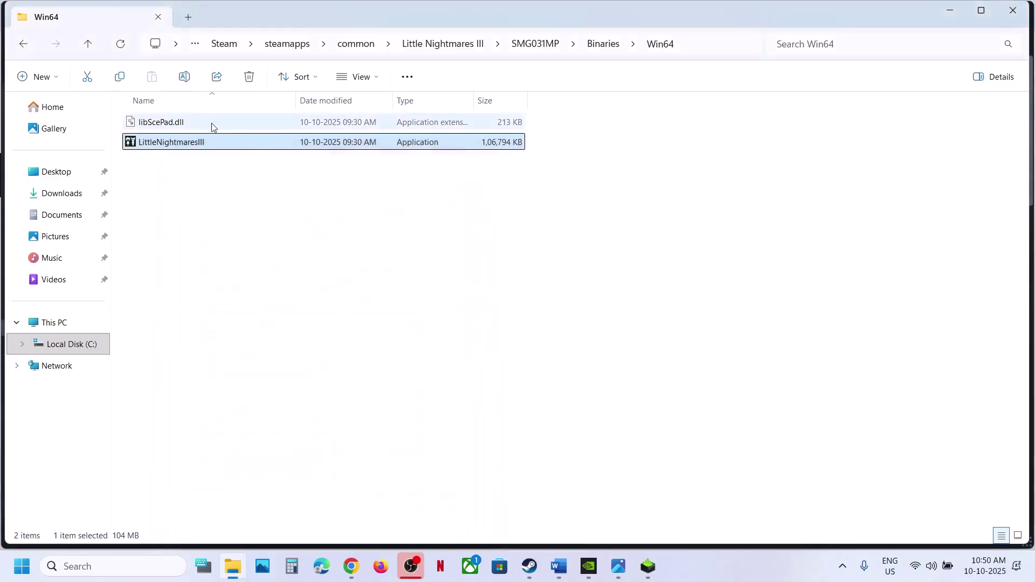
{"action": "right_click", "coordinate": [188, 148]}
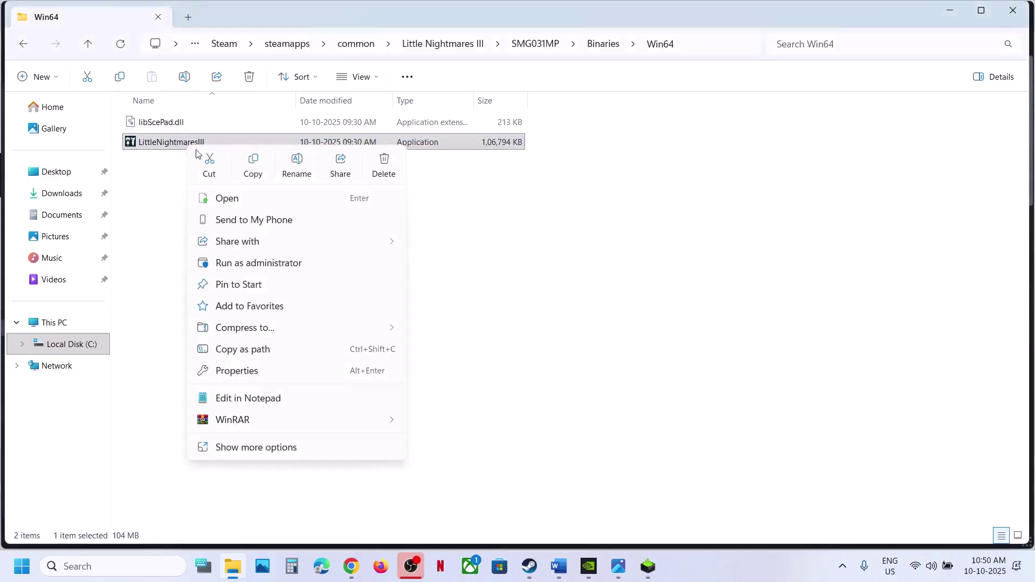
{"action": "left_click", "coordinate": [250, 372]}
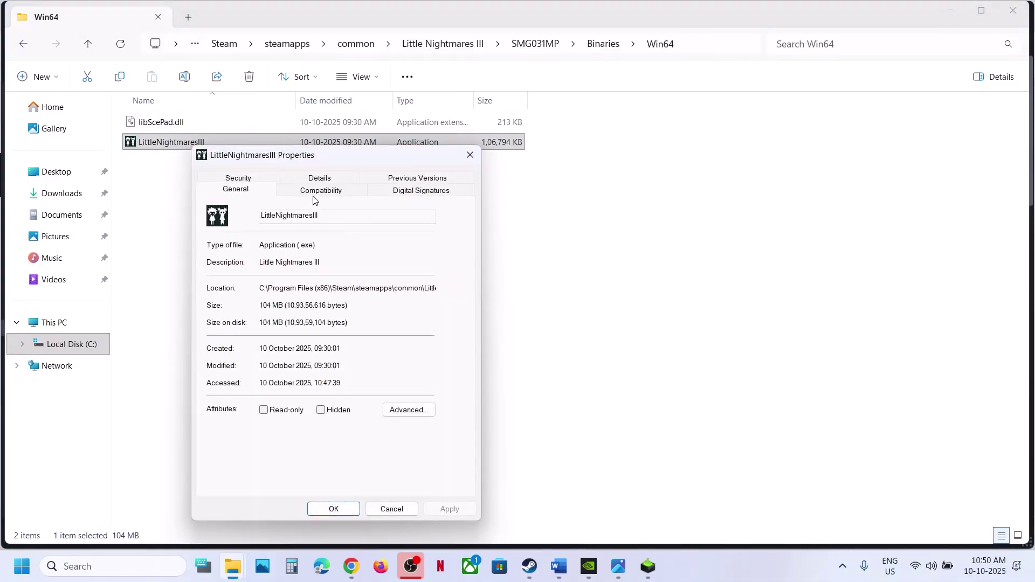
{"action": "left_click", "coordinate": [316, 191]}
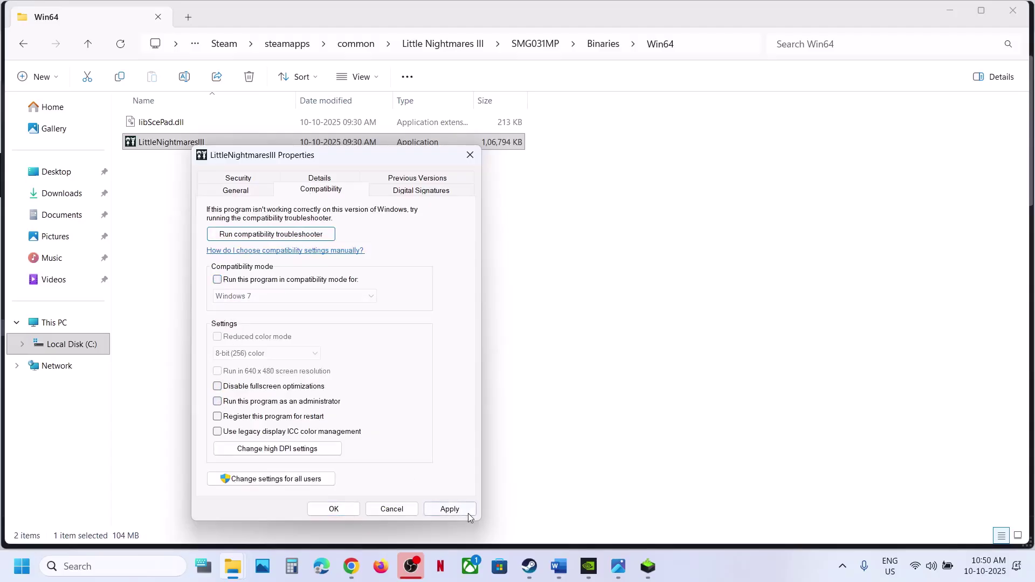
{"action": "left_click", "coordinate": [448, 509]}
{"action": "left_click", "coordinate": [335, 507]}
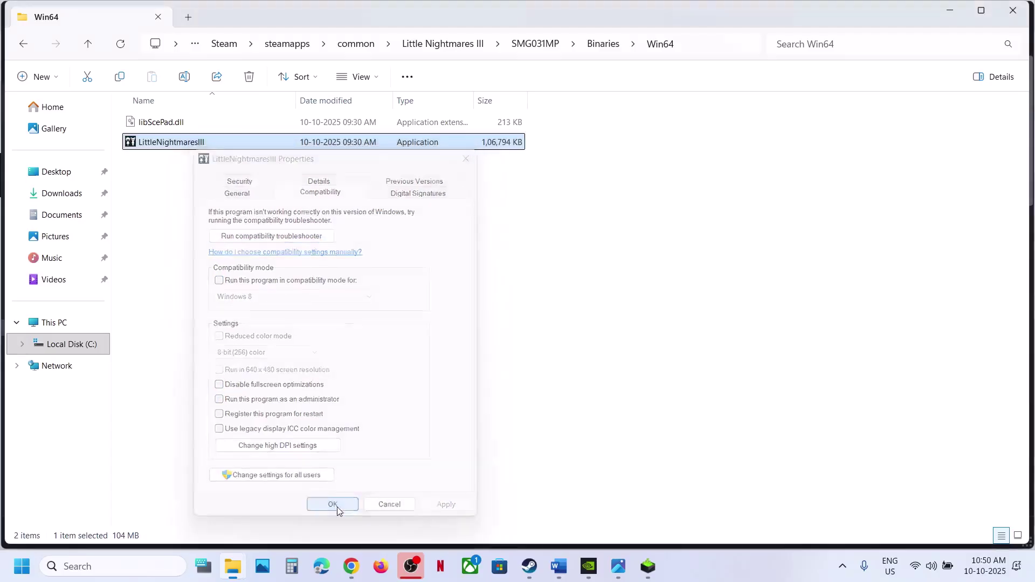
{"action": "left_click", "coordinate": [1013, 10]}
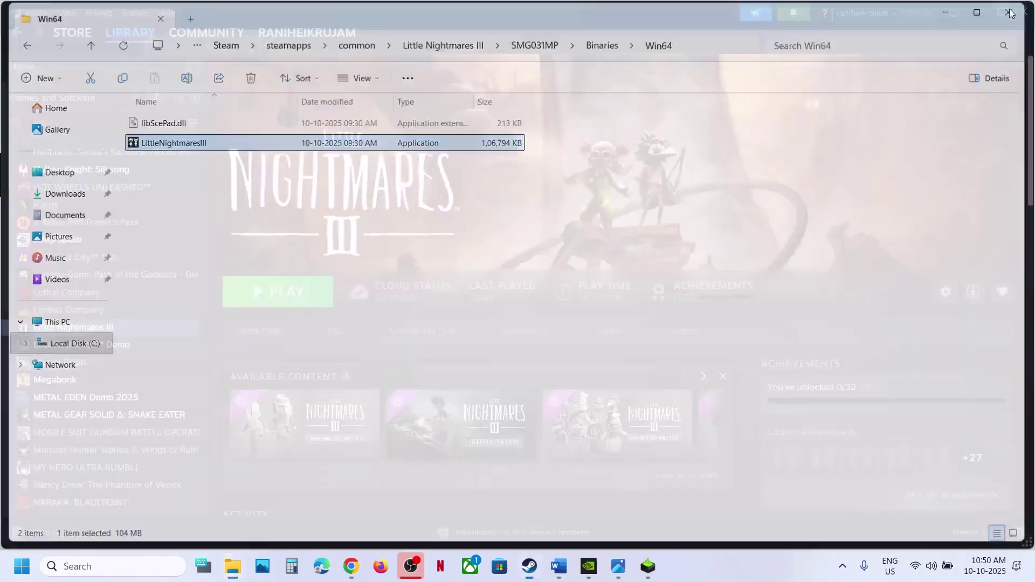
- Switch to the Word checklist and highlight Step 8 about allowing the game exe through antivirus programs, Windows Security and firewall
{"action": "left_click", "coordinate": [559, 566]}
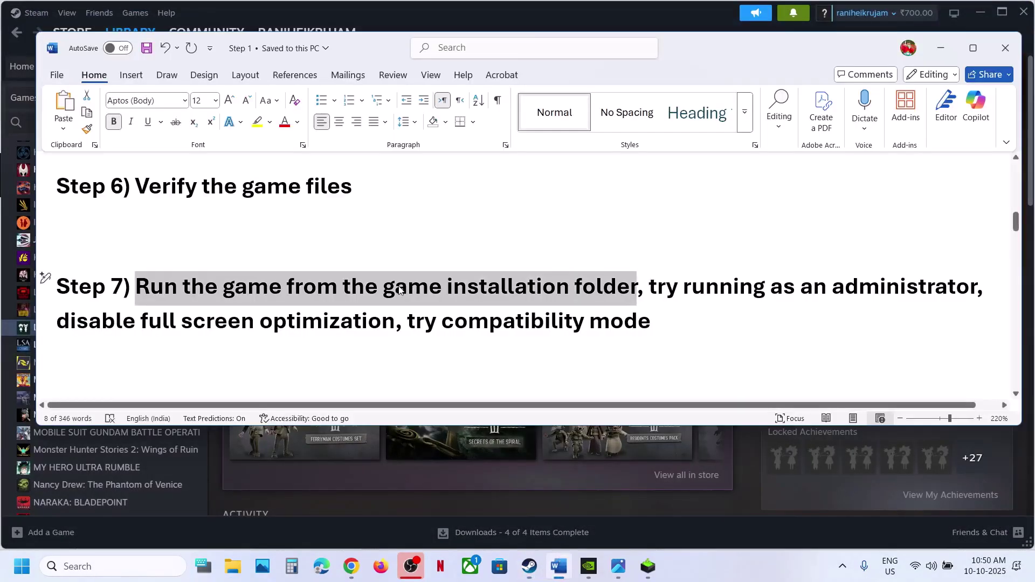
{"action": "scroll", "coordinate": [399, 292], "scroll_direction": "down", "scroll_amount": 5}
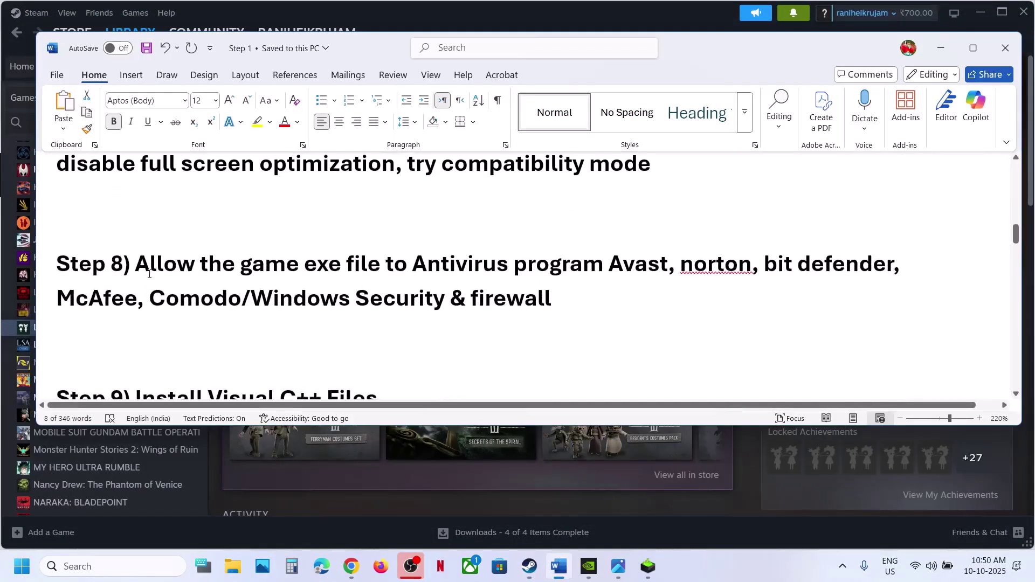
{"action": "left_click_drag", "start_coordinate": [138, 263], "coordinate": [474, 266]}
{"action": "left_click_drag", "start_coordinate": [593, 289], "coordinate": [693, 300]}
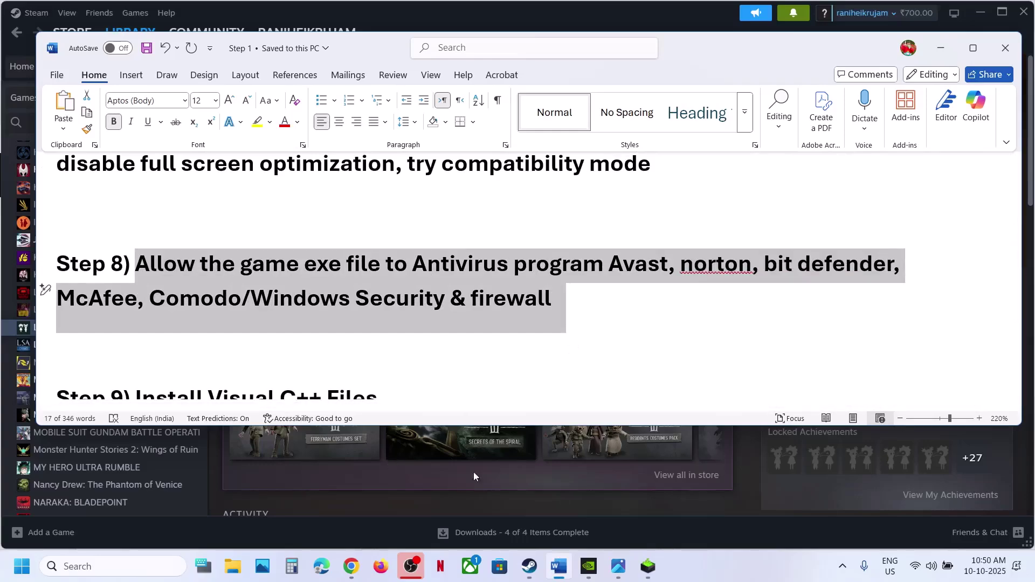
{"action": "left_click", "coordinate": [749, 489]}
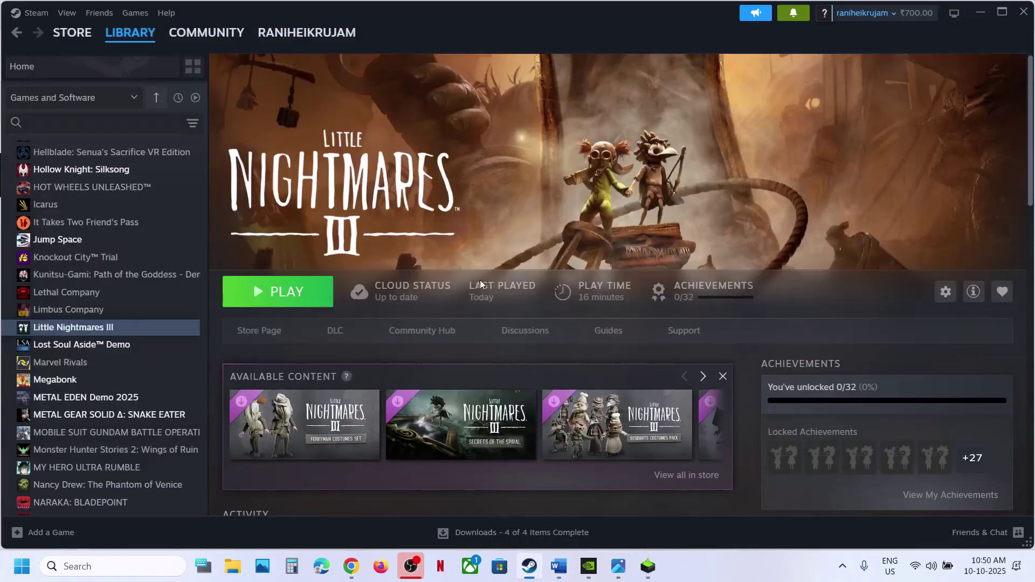
{"action": "left_click", "coordinate": [558, 567]}
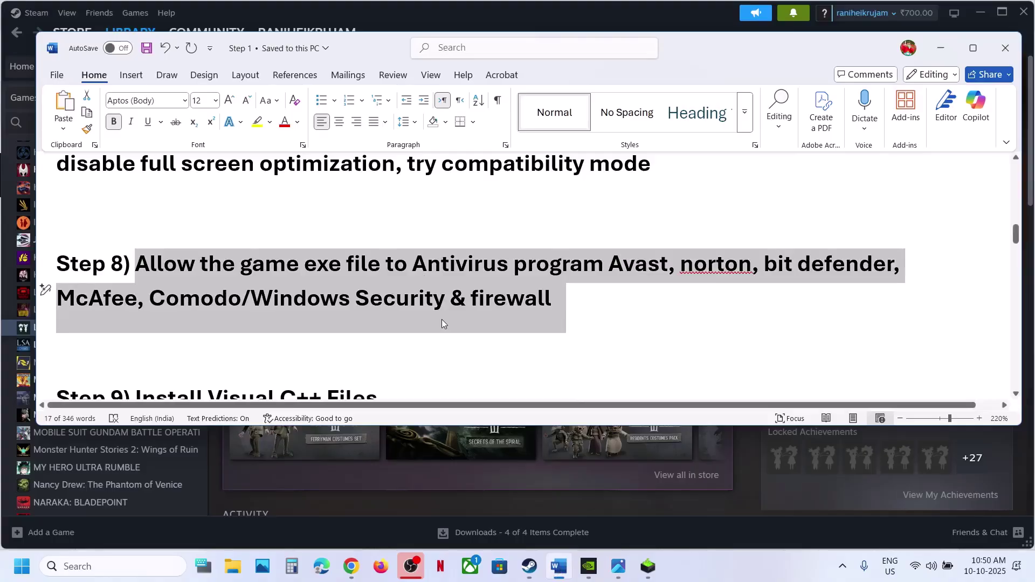
- Open the Controlled folder access allowed-apps page under Windows Security's ransomware protection, granting the administrator permission
{"action": "key", "text": "super+i"}
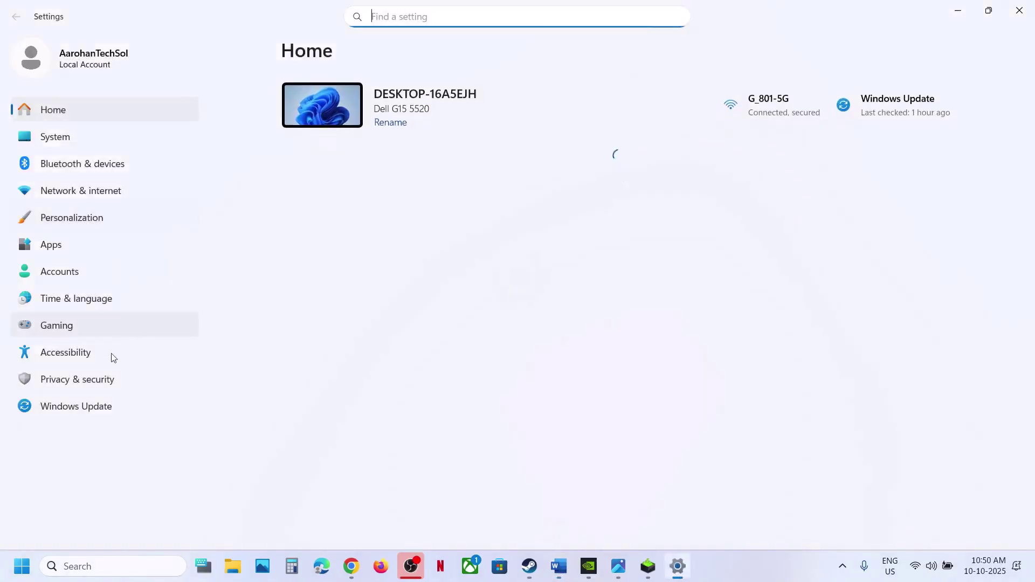
{"action": "left_click", "coordinate": [100, 379]}
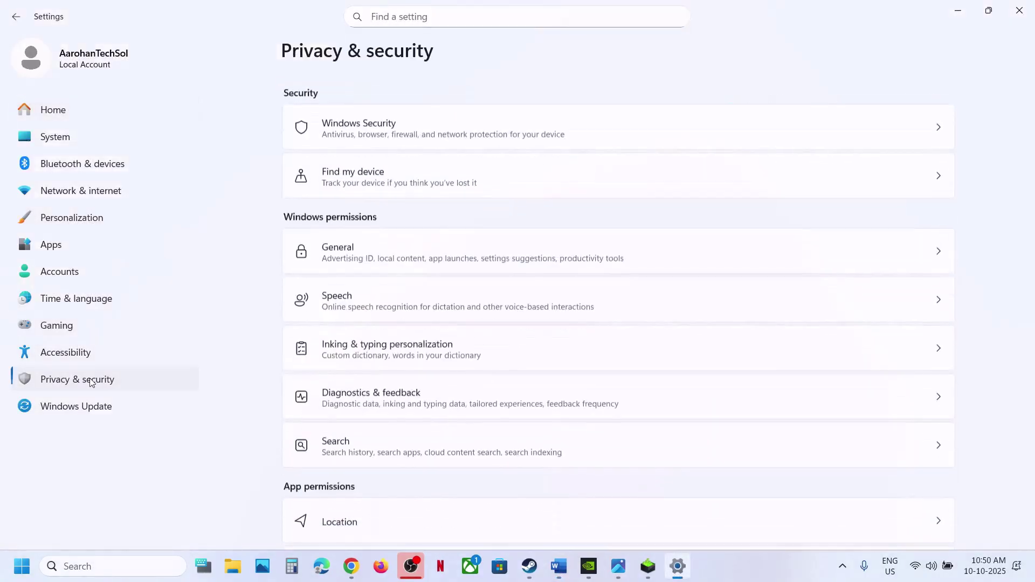
{"action": "left_click", "coordinate": [388, 127]}
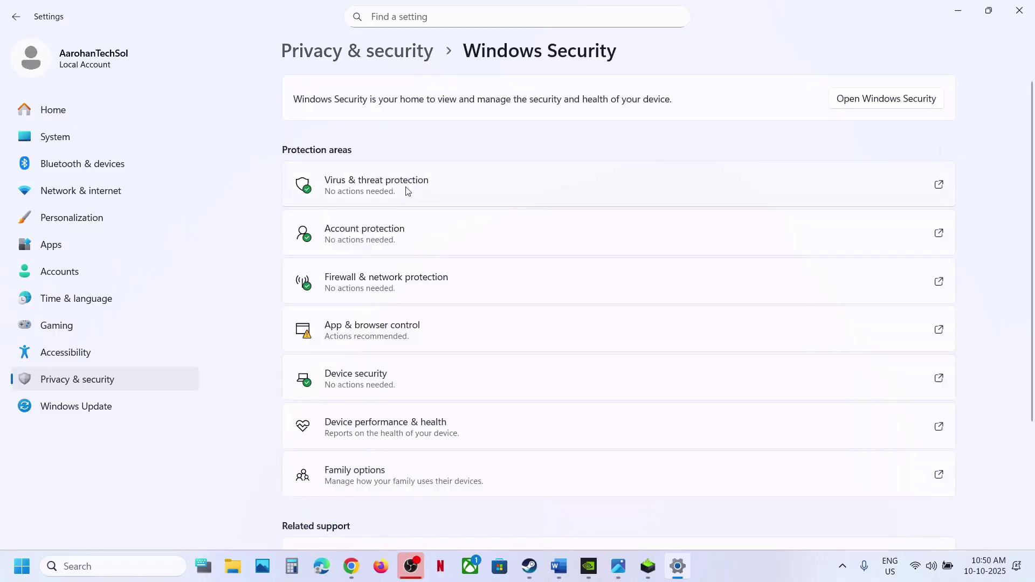
{"action": "left_click", "coordinate": [407, 193]}
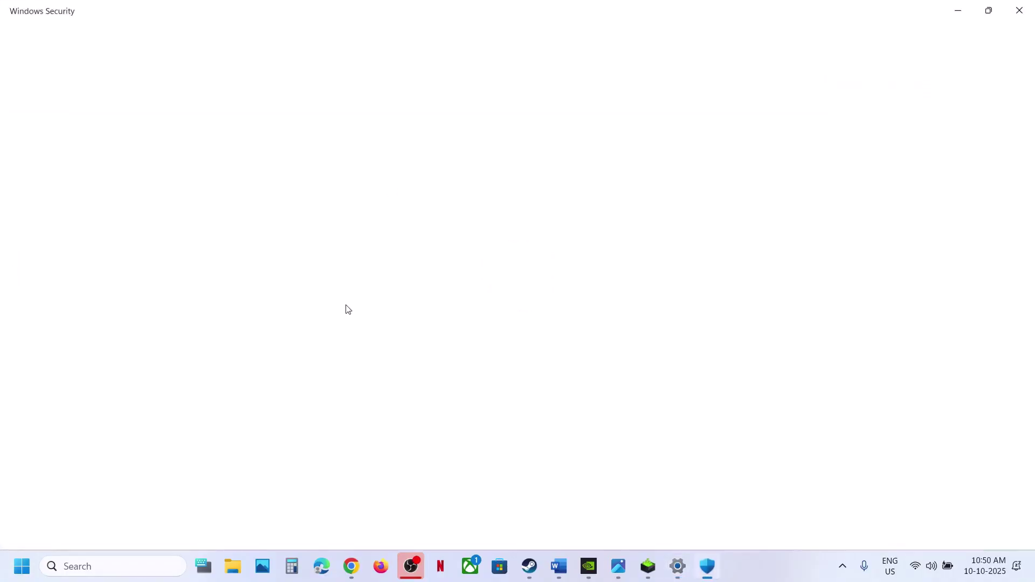
{"action": "scroll", "coordinate": [347, 307], "scroll_direction": "down", "scroll_amount": 2}
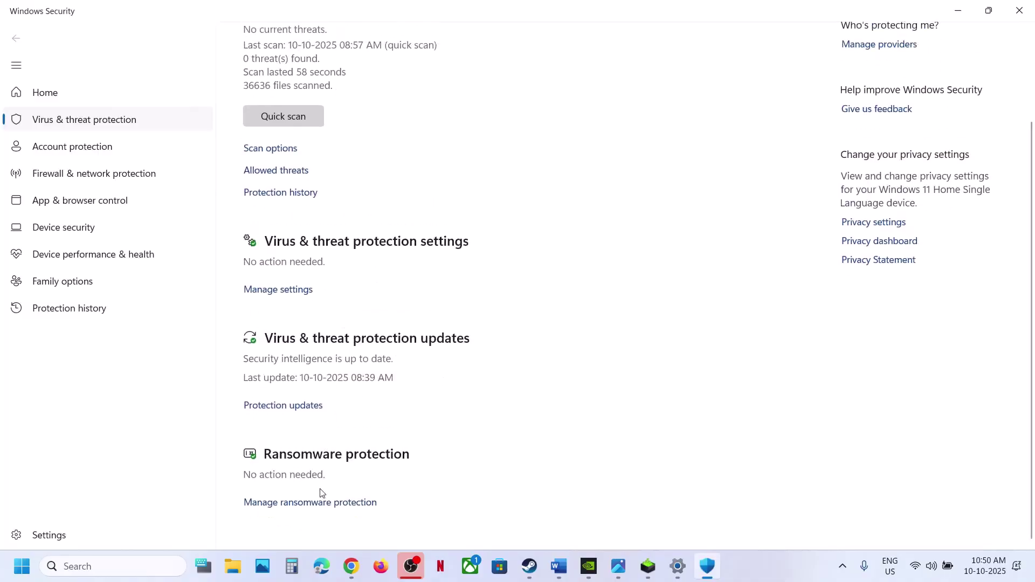
{"action": "left_click", "coordinate": [312, 507]}
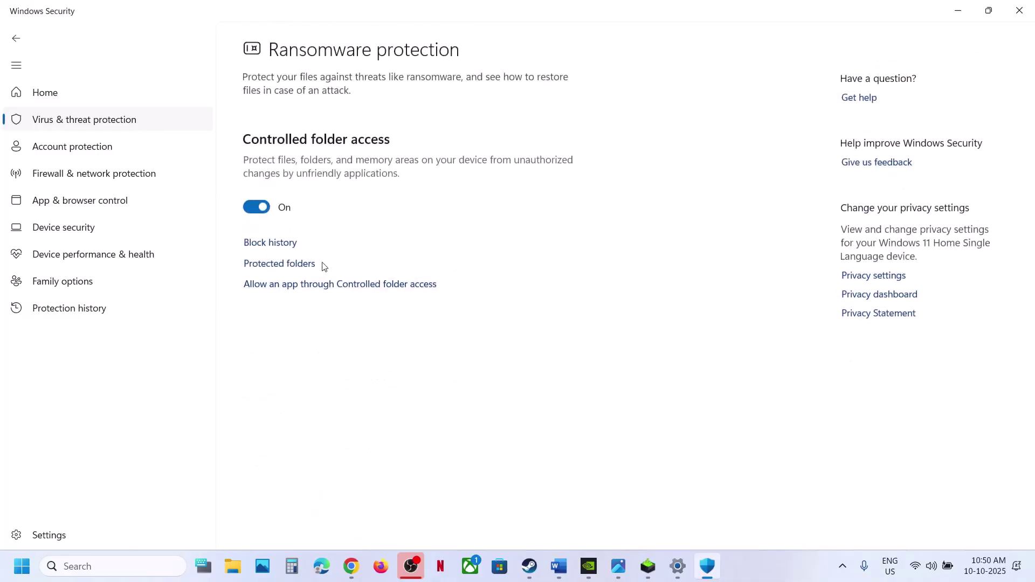
{"action": "left_click", "coordinate": [293, 285]}
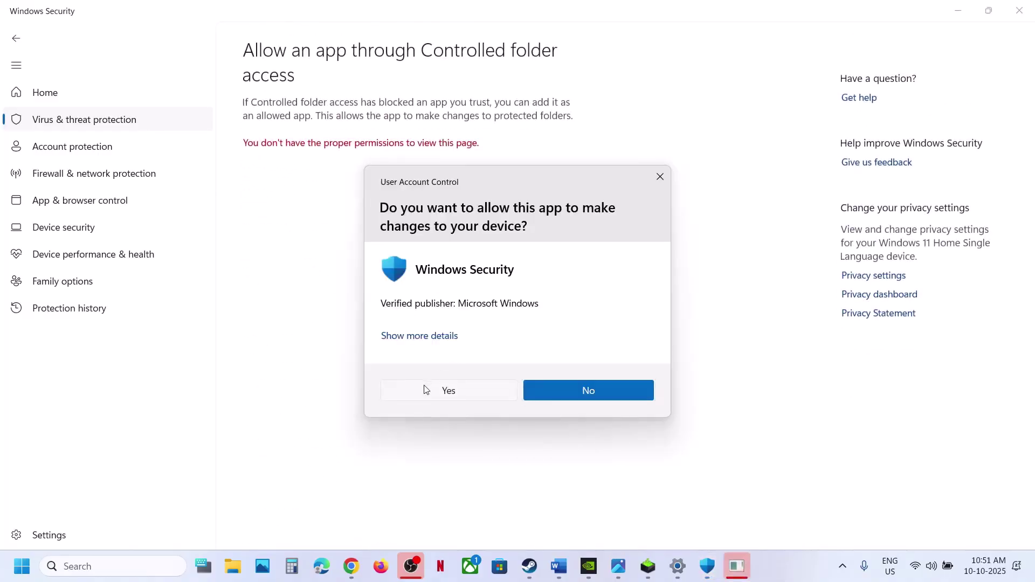
{"action": "left_click", "coordinate": [427, 388]}
- Add the LittleNightmaresIII application from steamapps\common\Little Nightmares III as an allowed app for Controlled folder access
{"action": "left_click", "coordinate": [315, 149]}
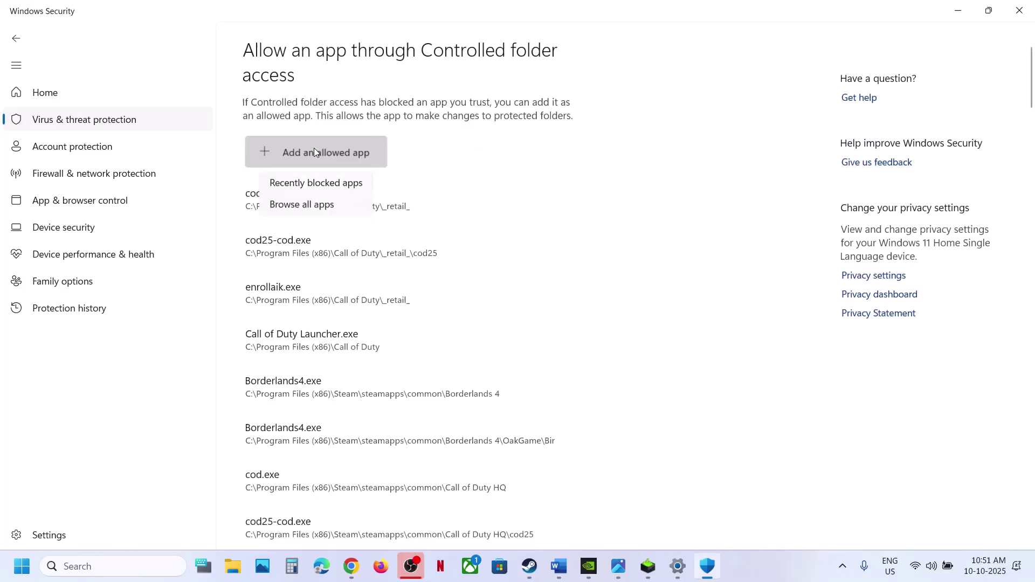
{"action": "left_click", "coordinate": [340, 203]}
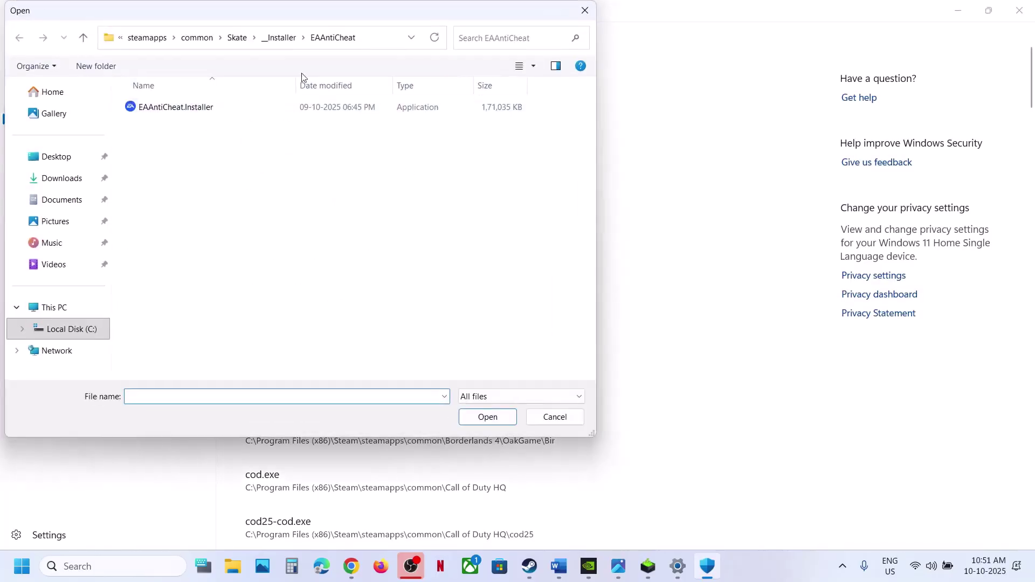
{"action": "left_click", "coordinate": [237, 37]}
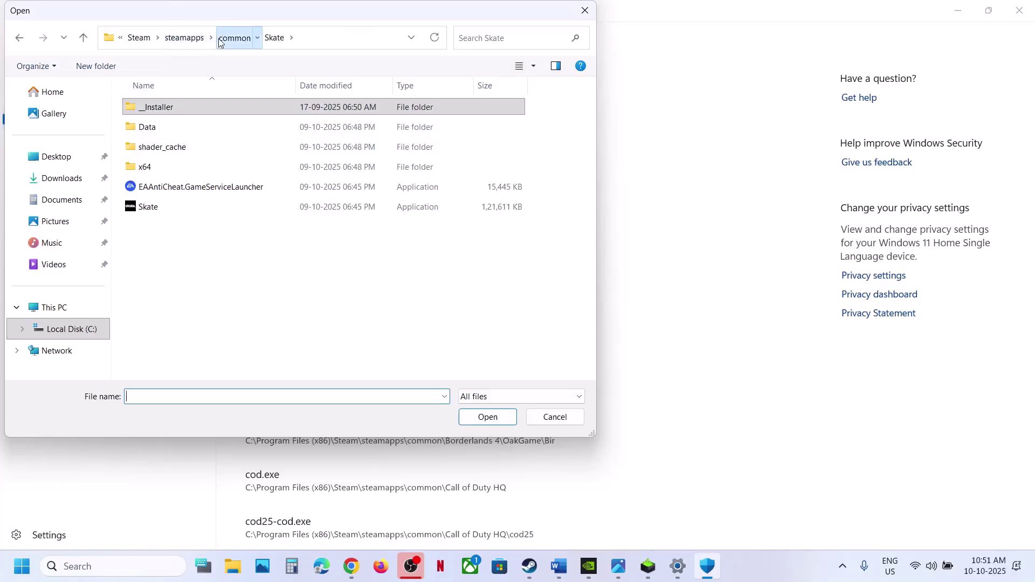
{"action": "left_click", "coordinate": [234, 37]}
{"action": "double_click", "coordinate": [174, 187]}
{"action": "left_click", "coordinate": [181, 167]}
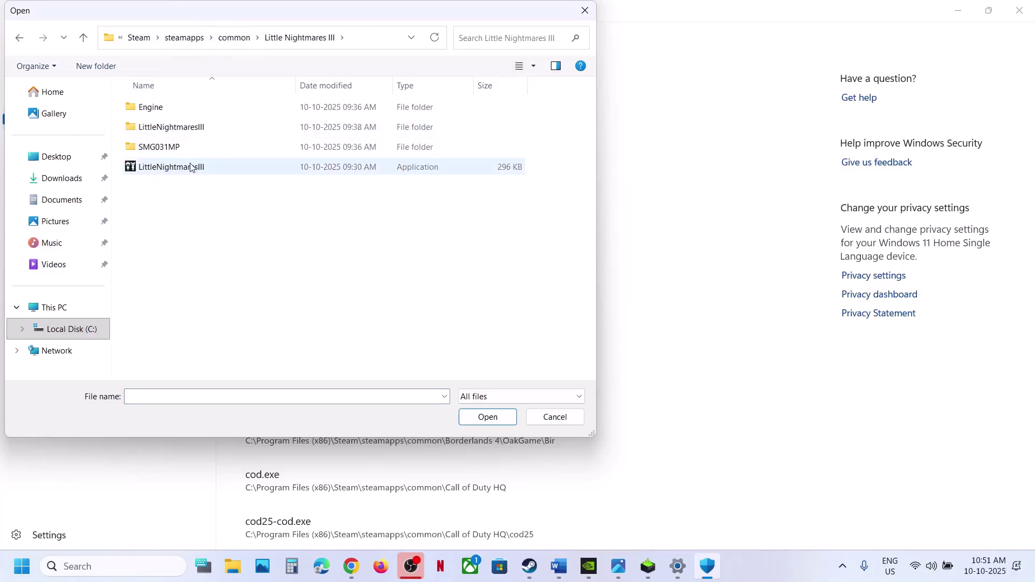
{"action": "left_click", "coordinate": [510, 415]}
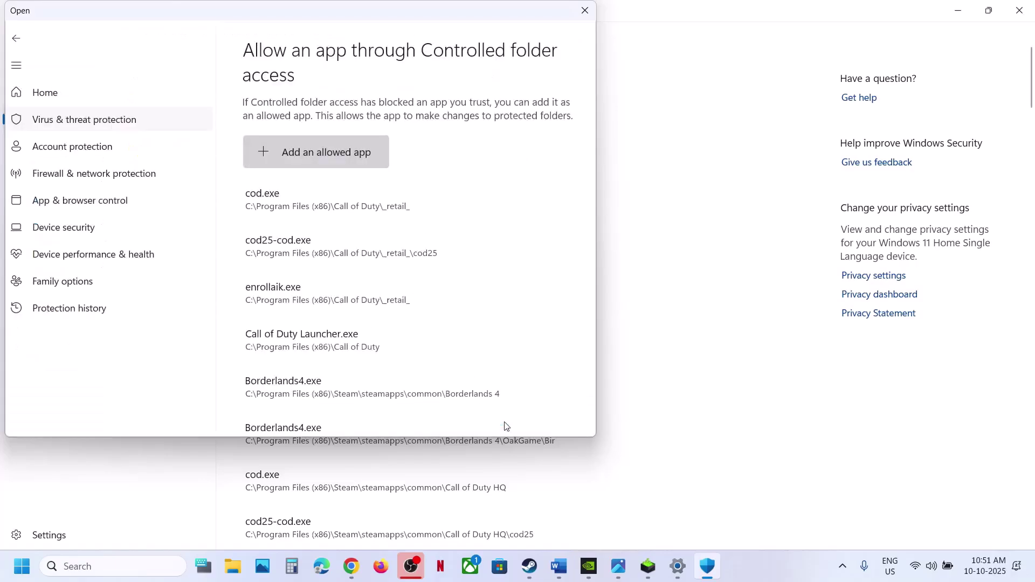
- Add the second LittleNightmaresIII application, from SMG031MP\Binaries\Win64, as an allowed app for Controlled folder access
{"action": "left_click", "coordinate": [331, 153]}
{"action": "left_click", "coordinate": [317, 208]}
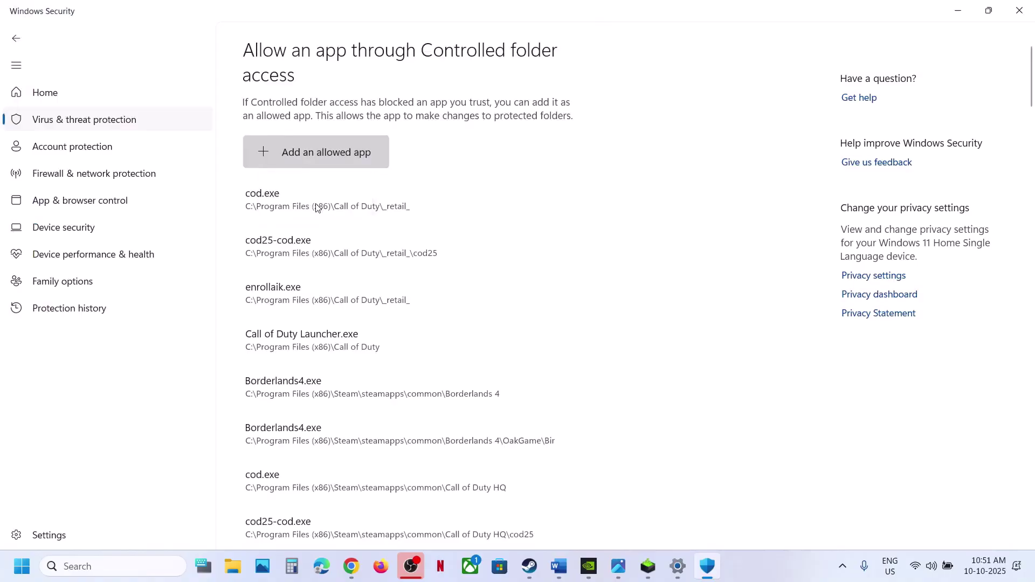
{"action": "double_click", "coordinate": [153, 147]}
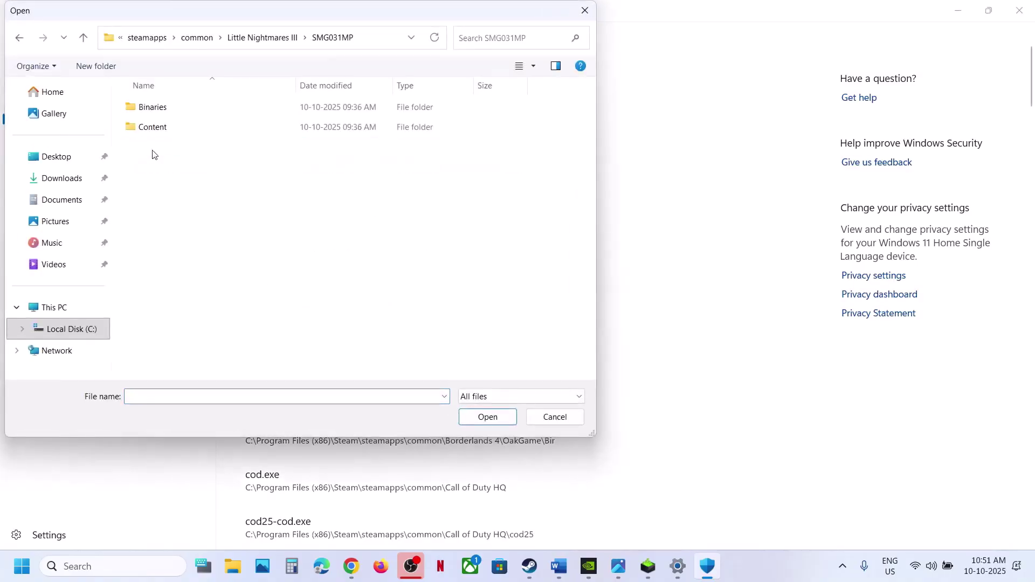
{"action": "double_click", "coordinate": [161, 112]}
{"action": "double_click", "coordinate": [162, 112]}
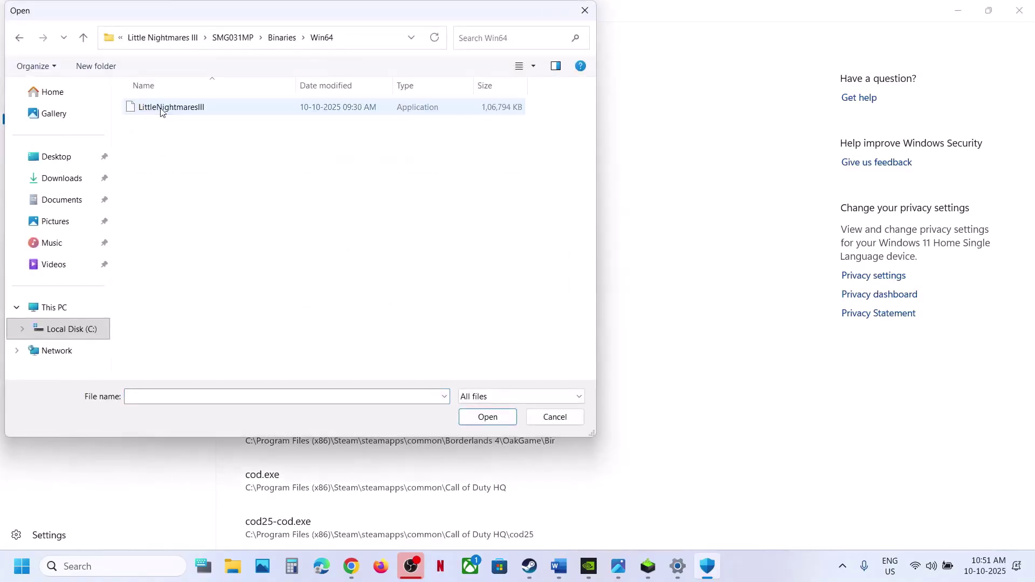
{"action": "left_click", "coordinate": [188, 117]}
{"action": "double_click", "coordinate": [188, 117]}
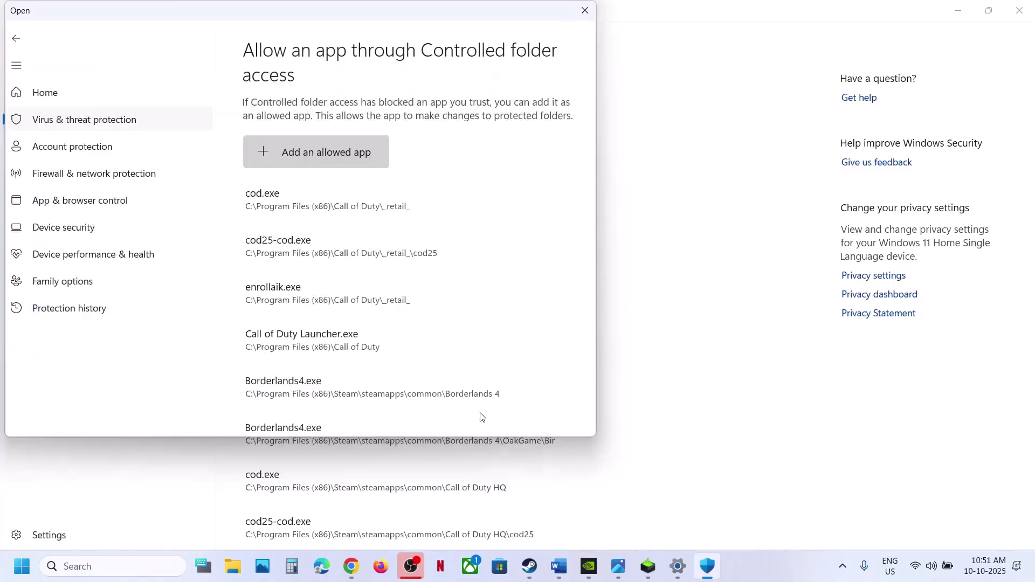
- Open Control Panel and go to the allowed apps list of Windows Defender Firewall
{"action": "left_click", "coordinate": [112, 567]}
{"action": "type", "text": "contro"}
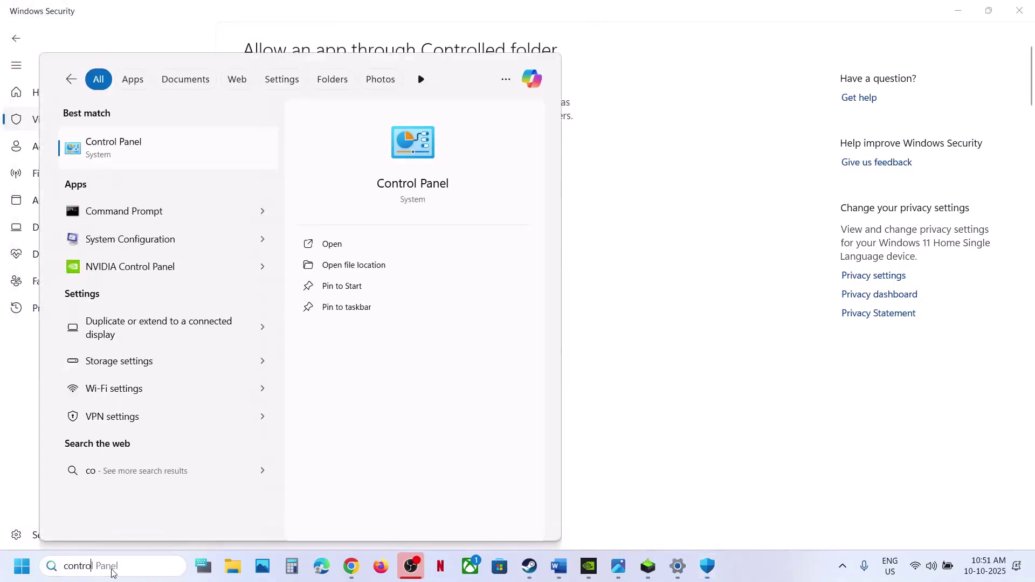
{"action": "type", "text": "l"}
{"action": "key", "text": "Return"}
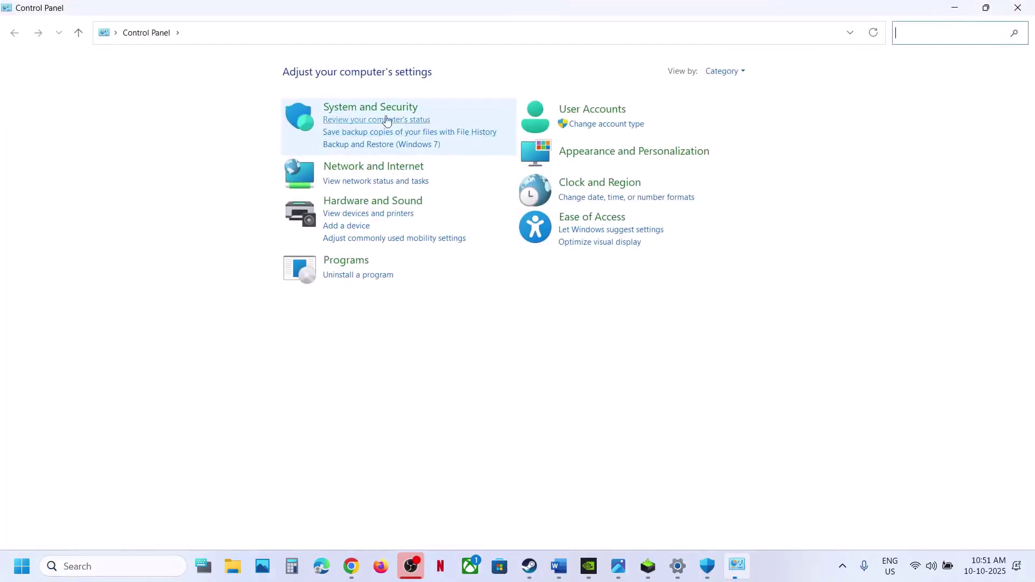
{"action": "left_click", "coordinate": [370, 107]}
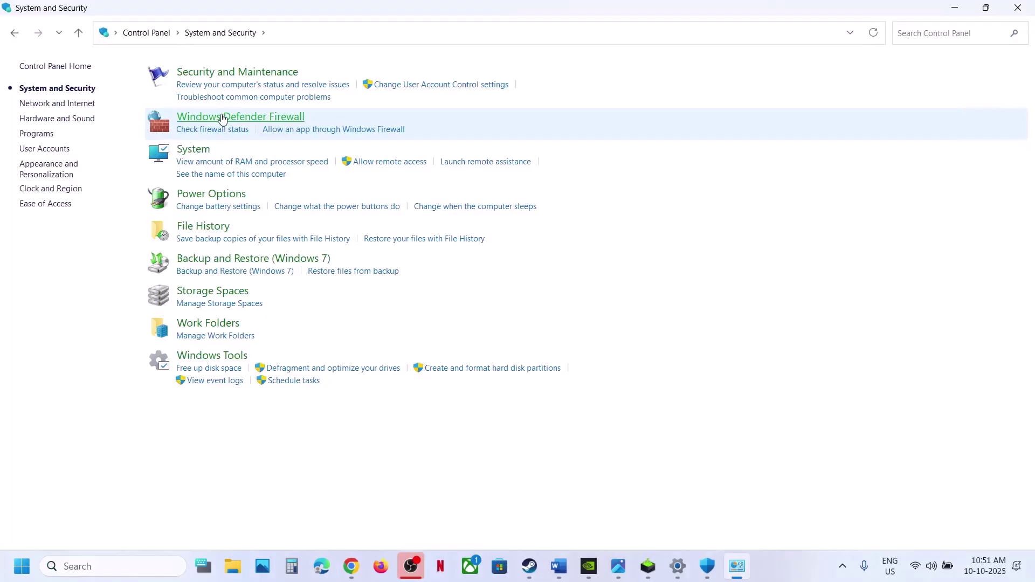
{"action": "left_click", "coordinate": [232, 118]}
{"action": "left_click", "coordinate": [62, 101]}
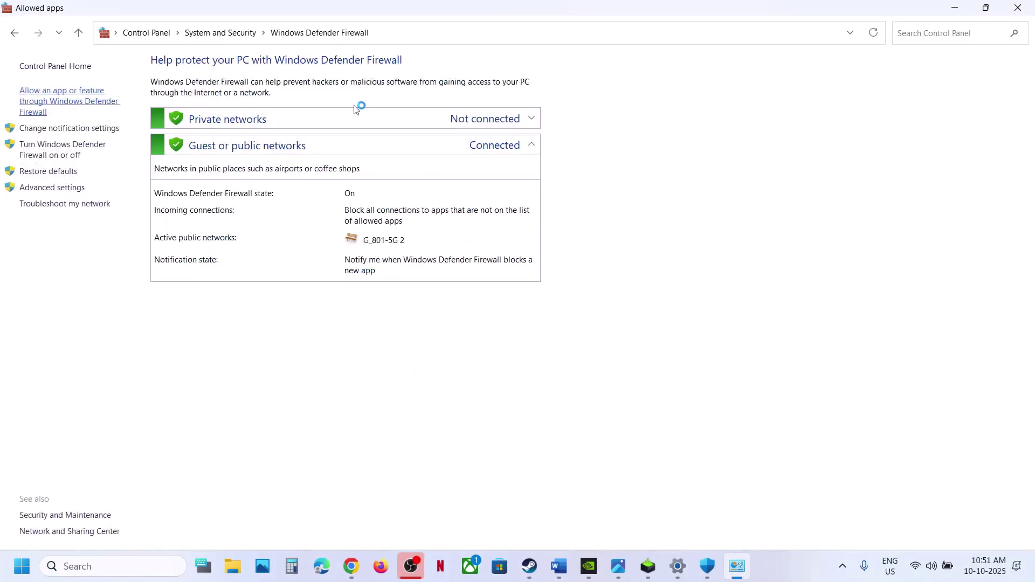
- Try to add the LittleNightmaresIII application from steamapps\common\Little Nightmares III to the firewall's allowed apps
{"action": "left_click", "coordinate": [710, 104]}
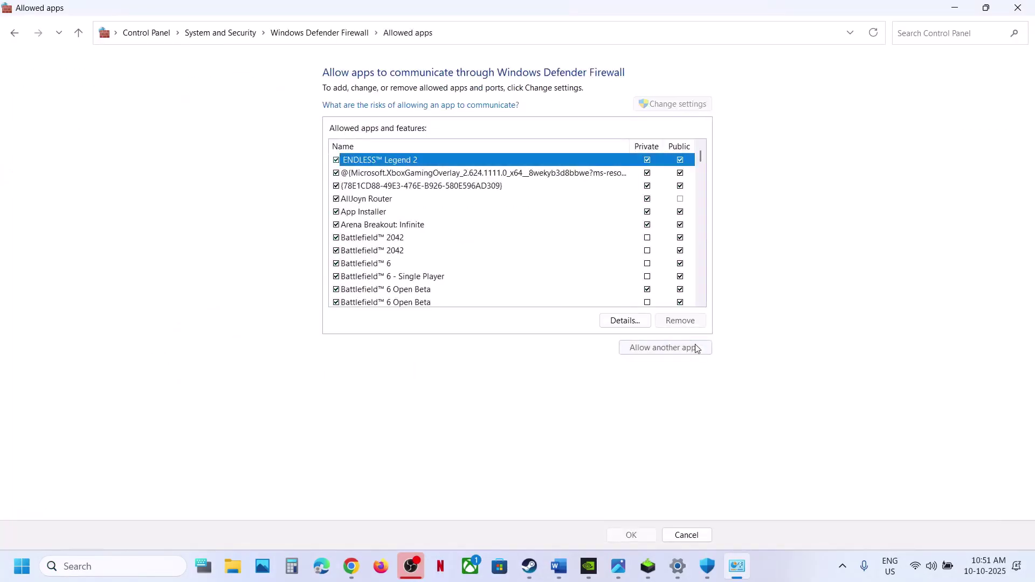
{"action": "left_click", "coordinate": [683, 347]}
{"action": "left_click", "coordinate": [608, 345]}
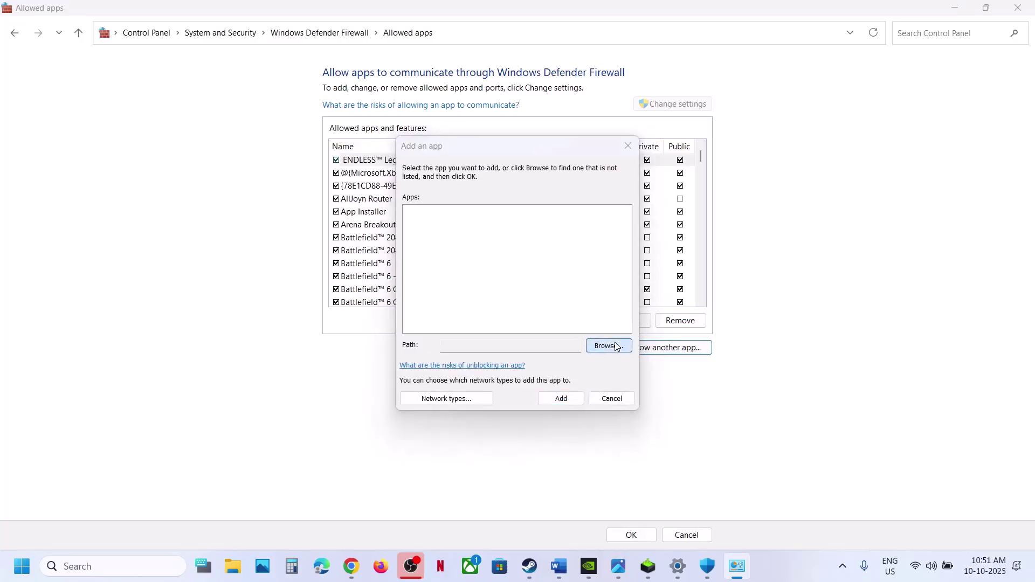
{"action": "left_click", "coordinate": [539, 202]}
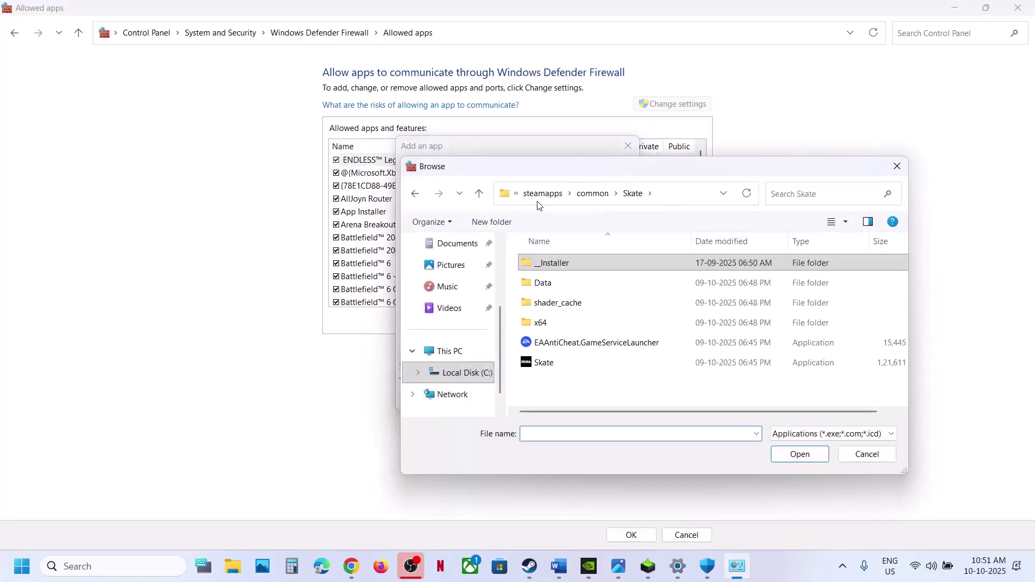
{"action": "left_click", "coordinate": [578, 204]}
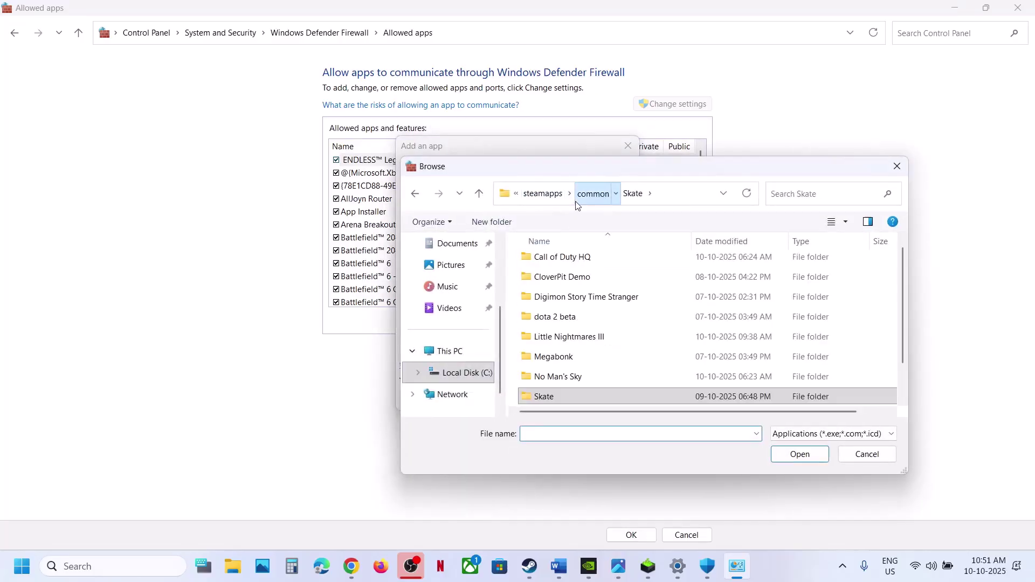
{"action": "double_click", "coordinate": [572, 340]}
{"action": "left_click", "coordinate": [567, 323]}
{"action": "left_click", "coordinate": [800, 454]}
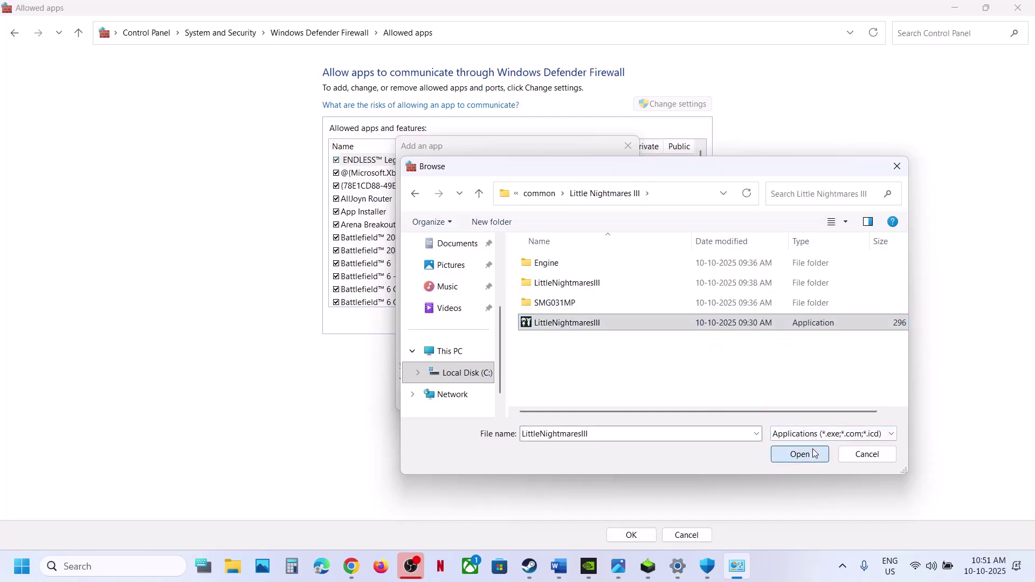
{"action": "left_click", "coordinate": [561, 399]}
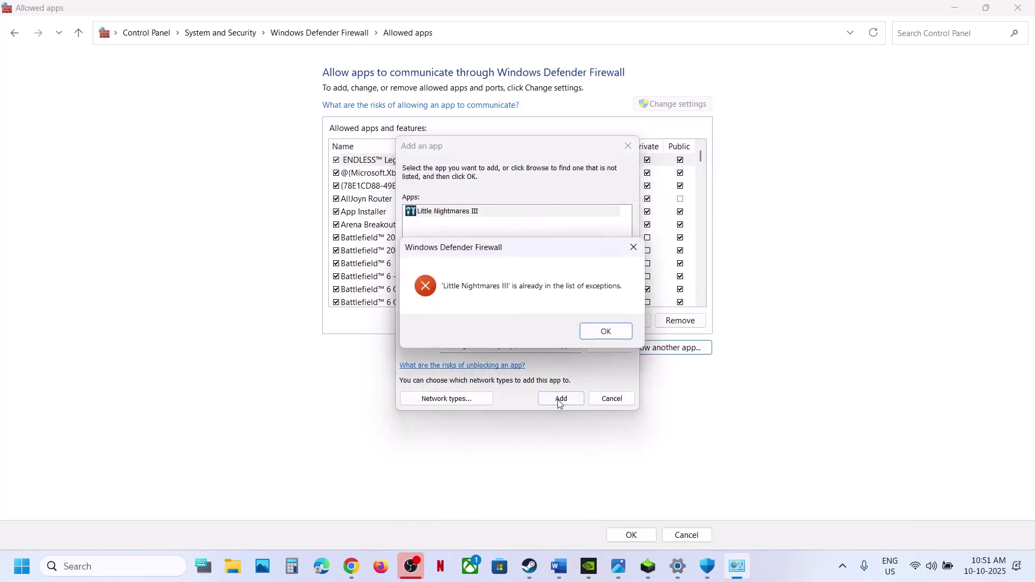
{"action": "left_click", "coordinate": [605, 331]}
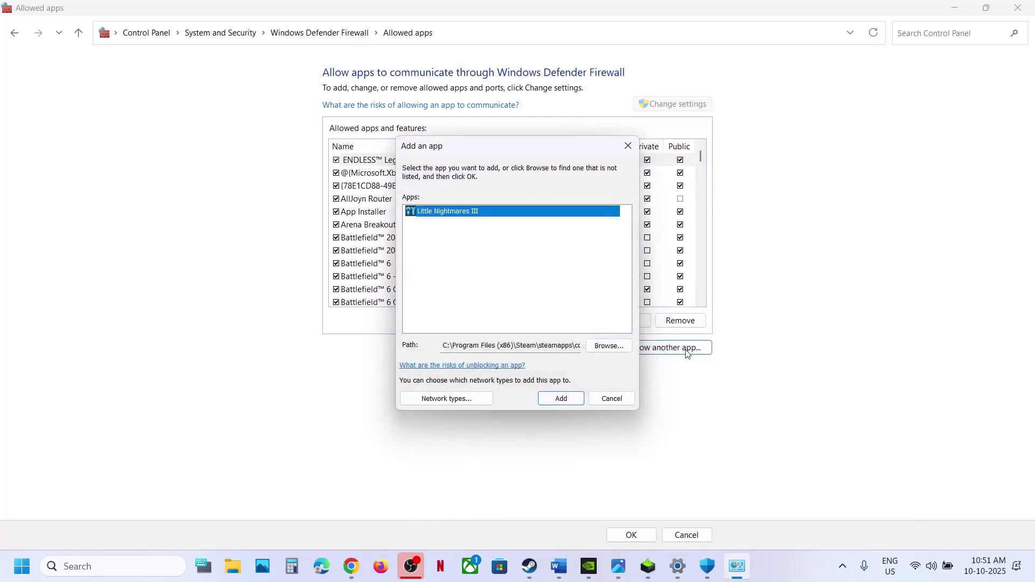
- Add the second LittleNightmaresIII application, from SMG031MP\Binaries\Win64, to the firewall's allowed apps
{"action": "left_click", "coordinate": [606, 346]}
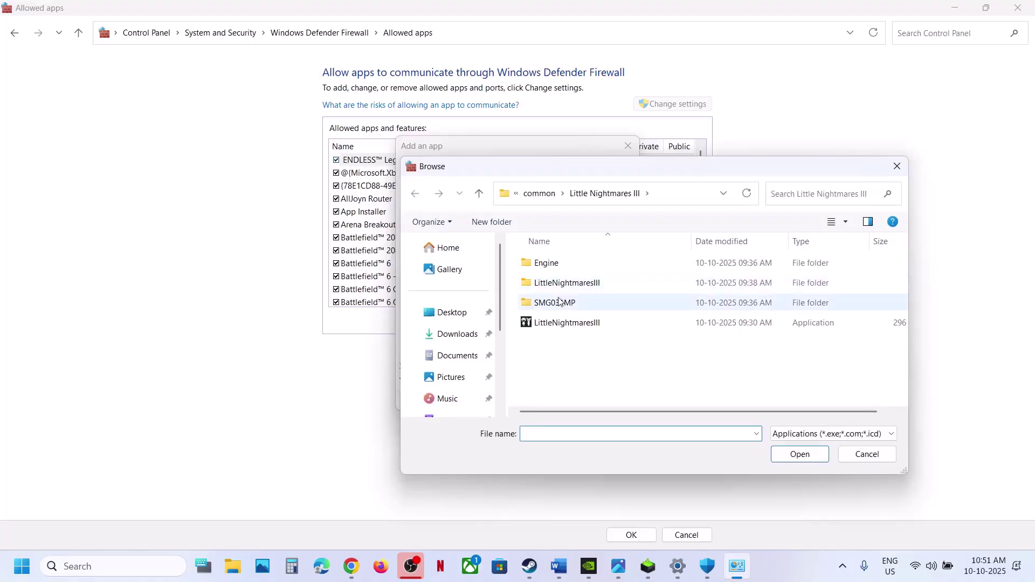
{"action": "double_click", "coordinate": [560, 301]}
{"action": "double_click", "coordinate": [551, 262]}
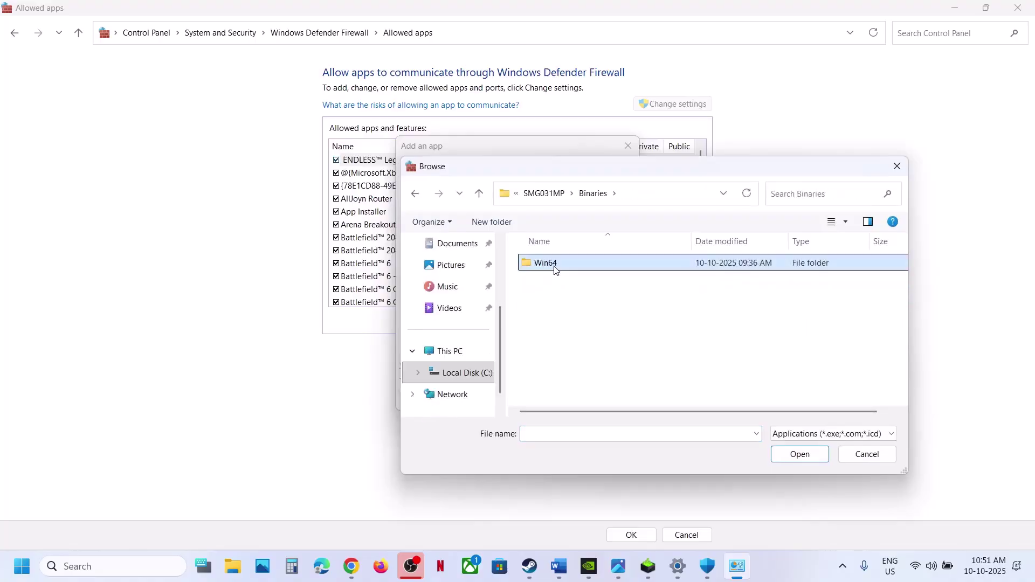
{"action": "double_click", "coordinate": [556, 270]}
{"action": "left_click", "coordinate": [562, 268]}
{"action": "left_click", "coordinate": [784, 458]}
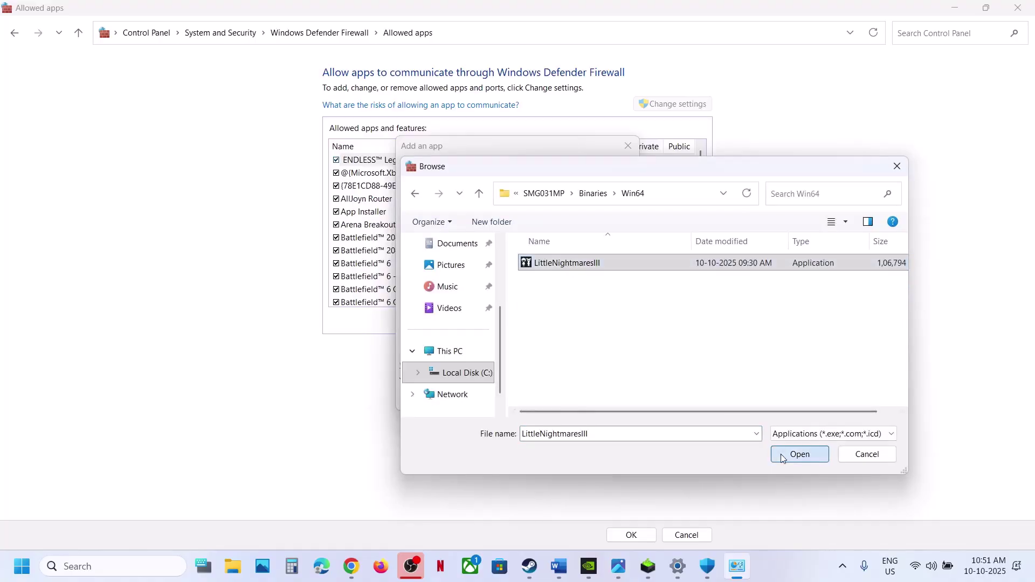
{"action": "left_click", "coordinate": [556, 403]}
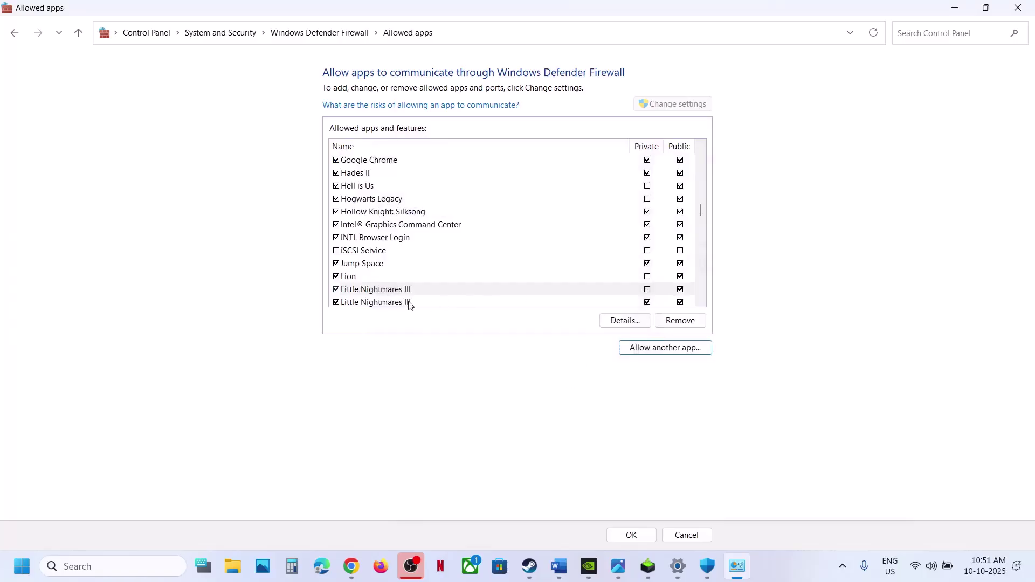
- Close the firewall's allowed apps window, Windows Security and the remaining settings window
{"action": "left_click", "coordinate": [1029, 9]}
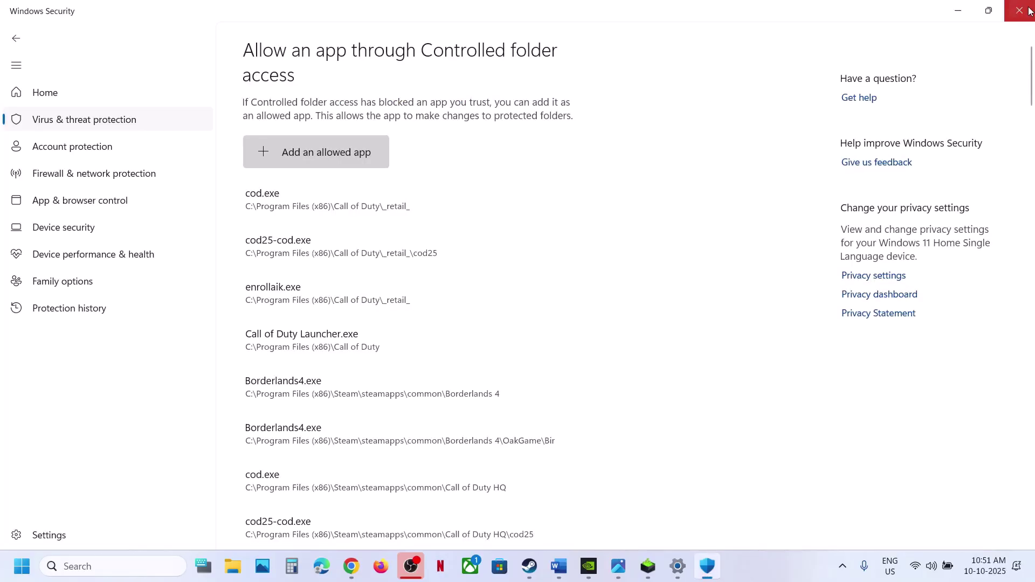
{"action": "left_click", "coordinate": [1029, 9]}
{"action": "left_click", "coordinate": [1029, 9]}
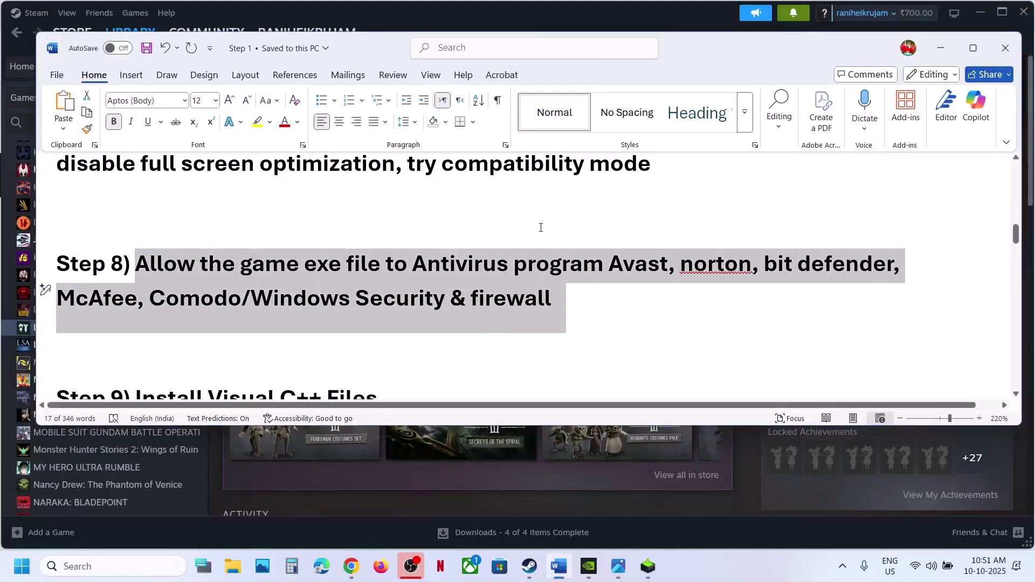
- Open the Visual C++ link under Step 9 of the Word guide and download the latest x86 and x64 redistributables
{"action": "scroll", "coordinate": [540, 227], "scroll_direction": "down", "scroll_amount": 3}
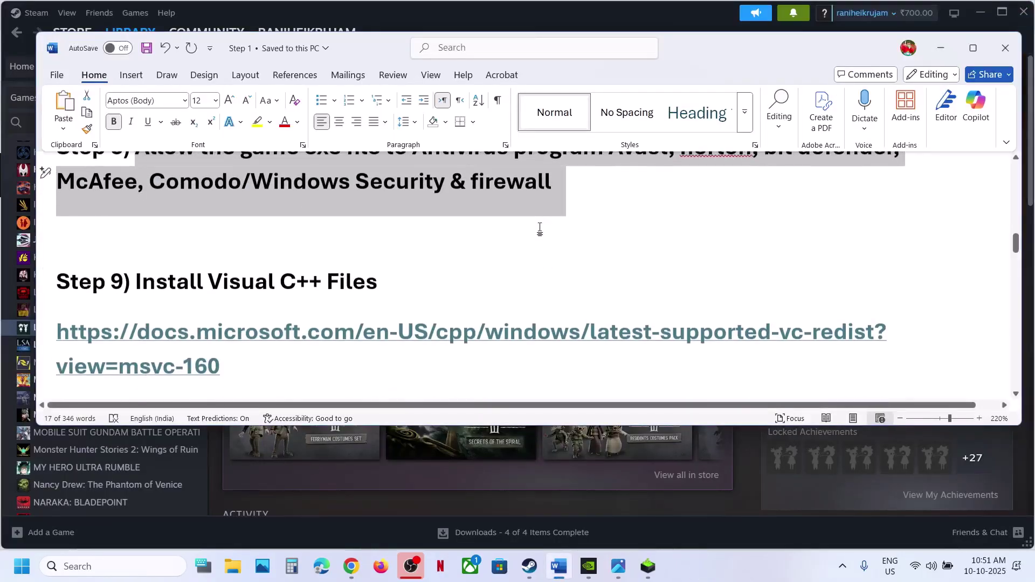
{"action": "left_click", "coordinate": [240, 347], "text": "ctrl"}
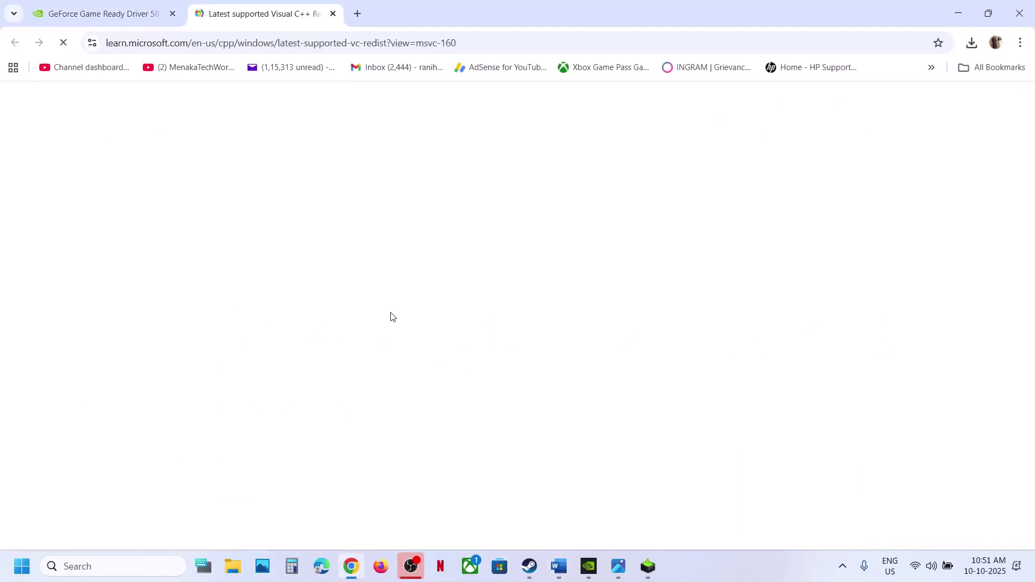
{"action": "scroll", "coordinate": [387, 368], "scroll_direction": "down", "scroll_amount": 12}
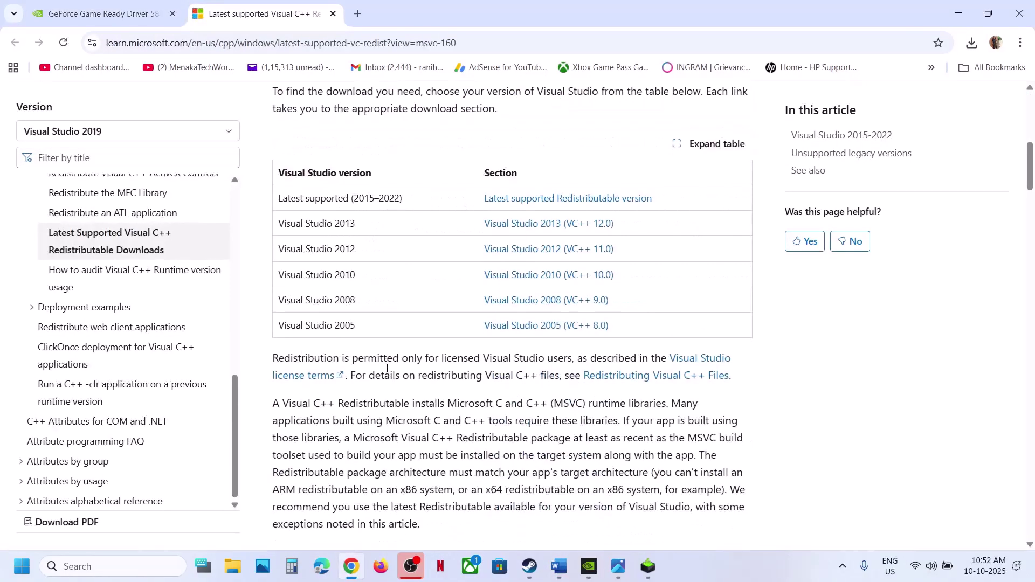
{"action": "scroll", "coordinate": [388, 369], "scroll_direction": "down", "scroll_amount": 9}
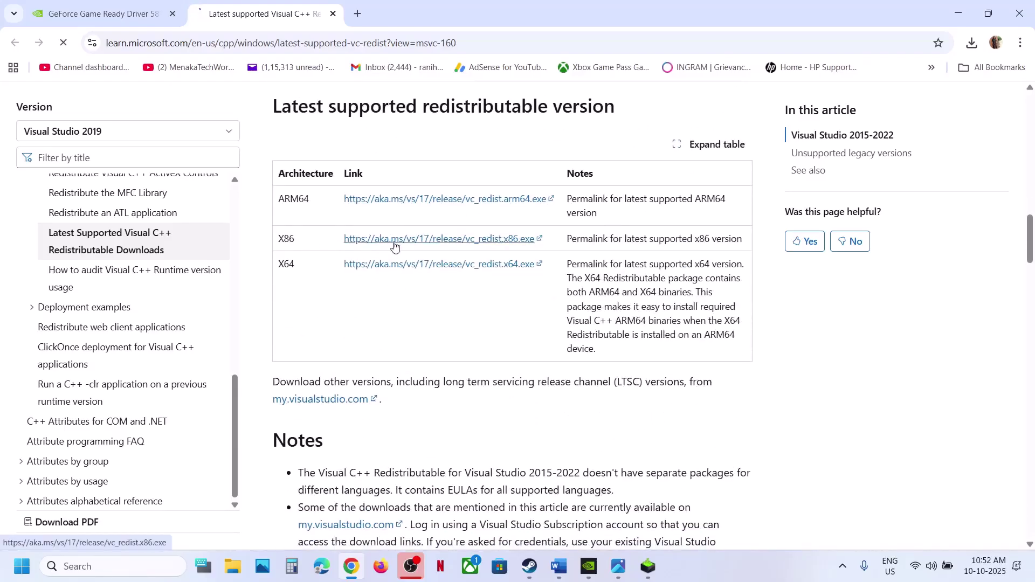
{"action": "left_click", "coordinate": [395, 267]}
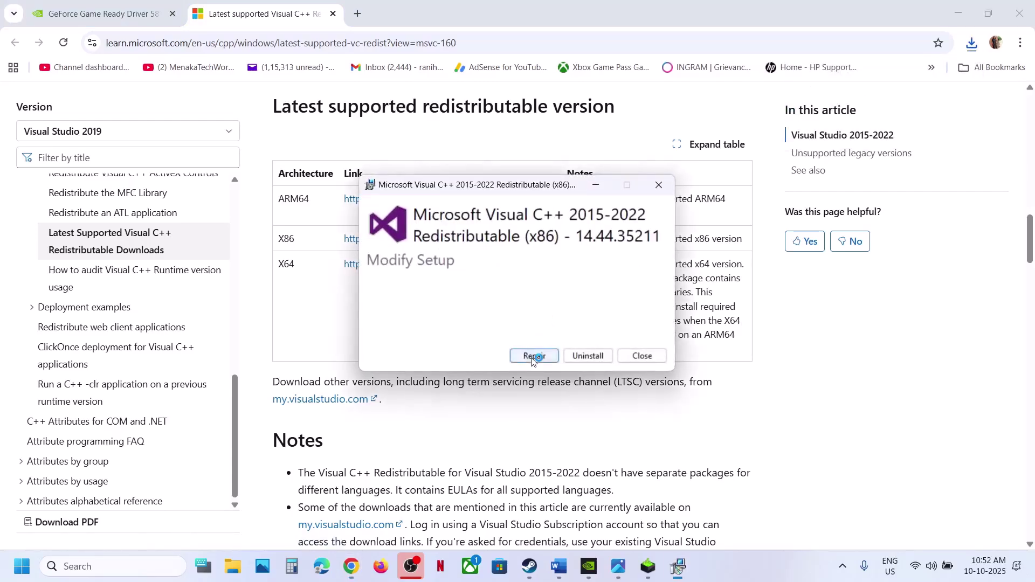
- Start the repair of the Microsoft Visual C++ 2015-2022 Redistributable (x86) and return to the download page
{"action": "left_click", "coordinate": [469, 419]}
{"action": "left_click", "coordinate": [452, 386]}
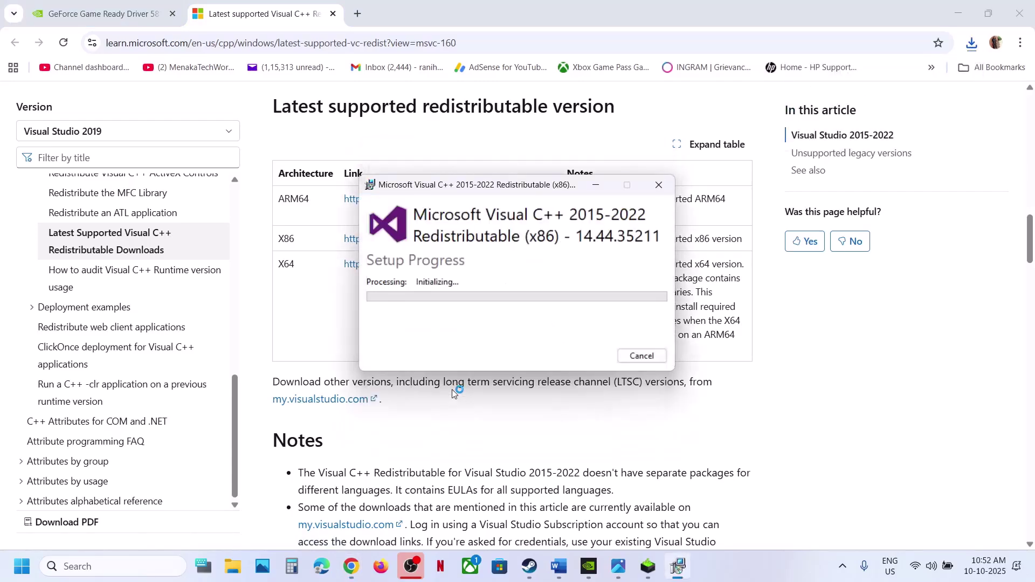
{"action": "left_click", "coordinate": [290, 268]}
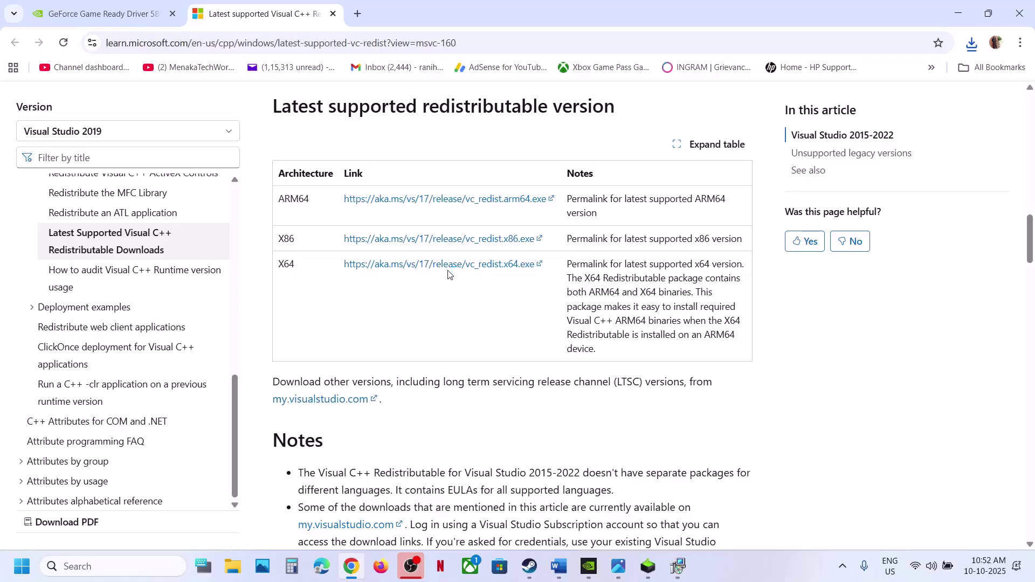
- Launch the downloaded x64 Visual C++ redistributable, start its repair, and move the x86 setup window aside
{"action": "left_click", "coordinate": [972, 43]}
{"action": "left_click", "coordinate": [581, 307]}
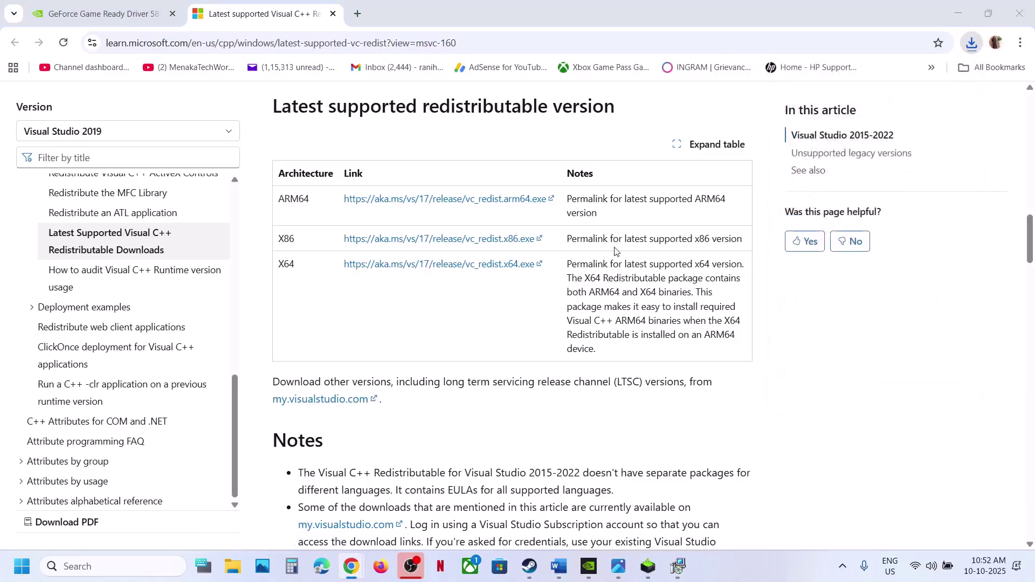
{"action": "left_click", "coordinate": [533, 353]}
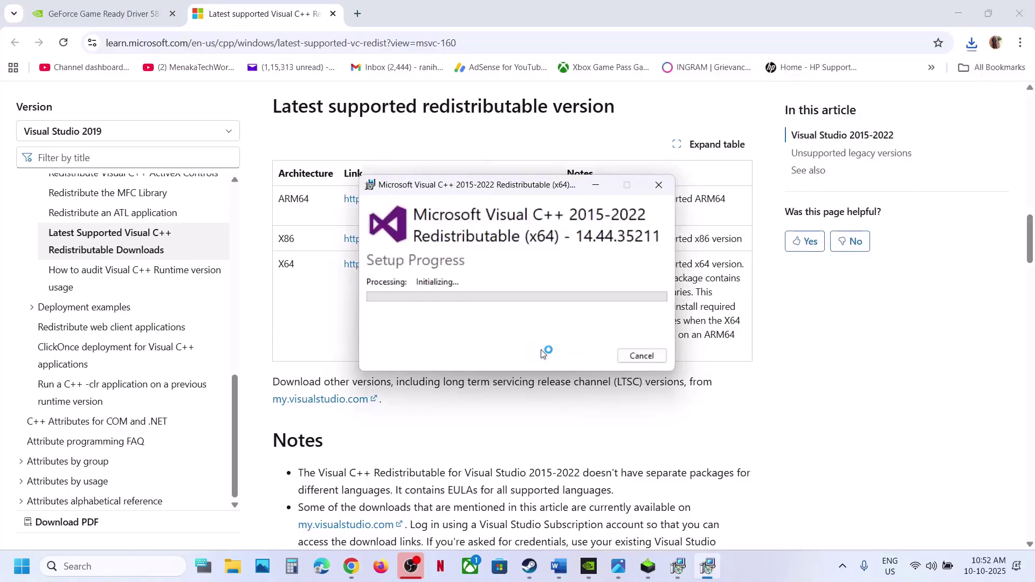
{"action": "left_click", "coordinate": [471, 385]}
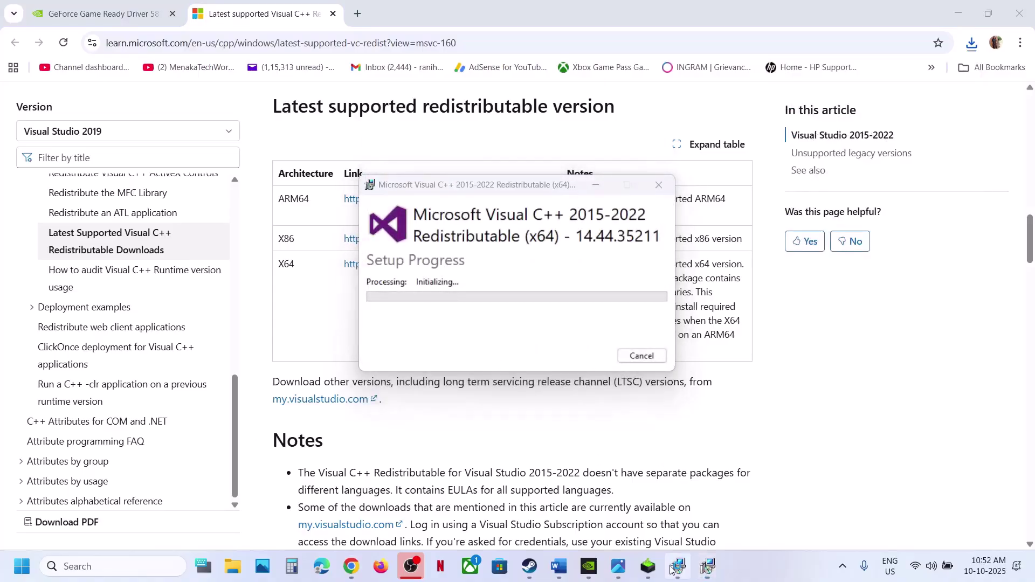
{"action": "left_click_drag", "start_coordinate": [550, 193], "coordinate": [208, 224]}
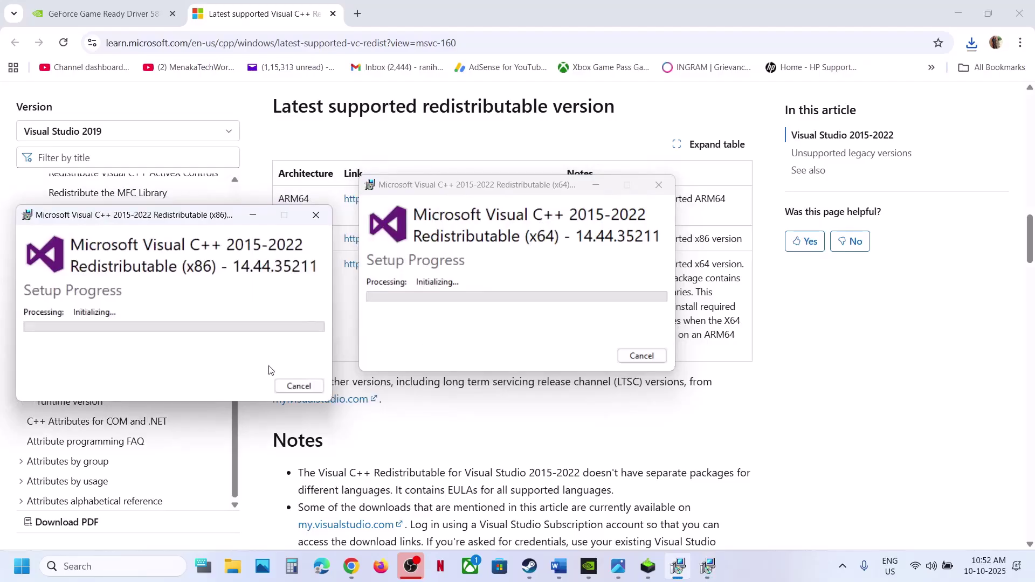
{"action": "left_click", "coordinate": [244, 431]}
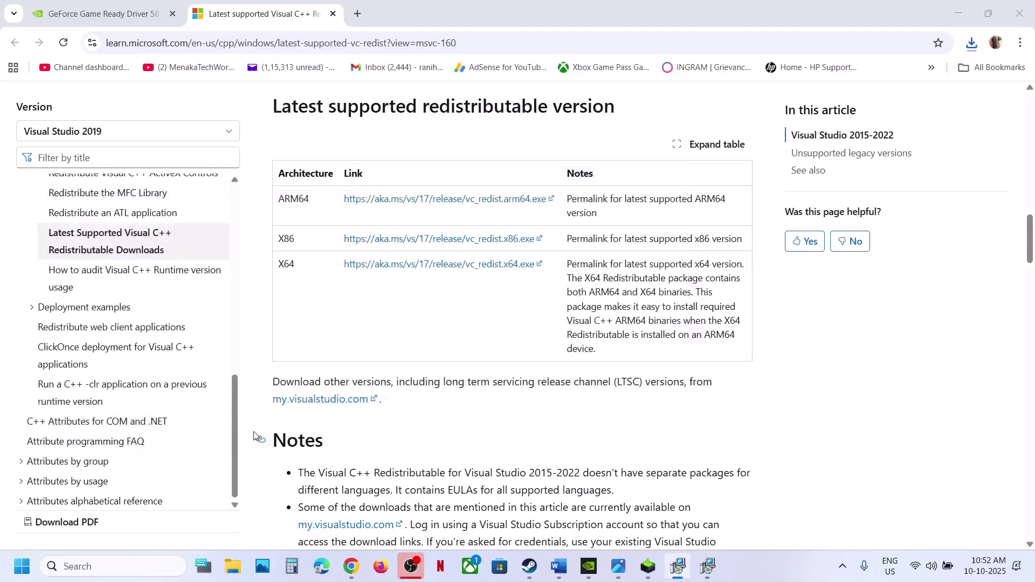
- View the computer's power options, including Restart, and leave them without choosing any
{"action": "left_click", "coordinate": [21, 567]}
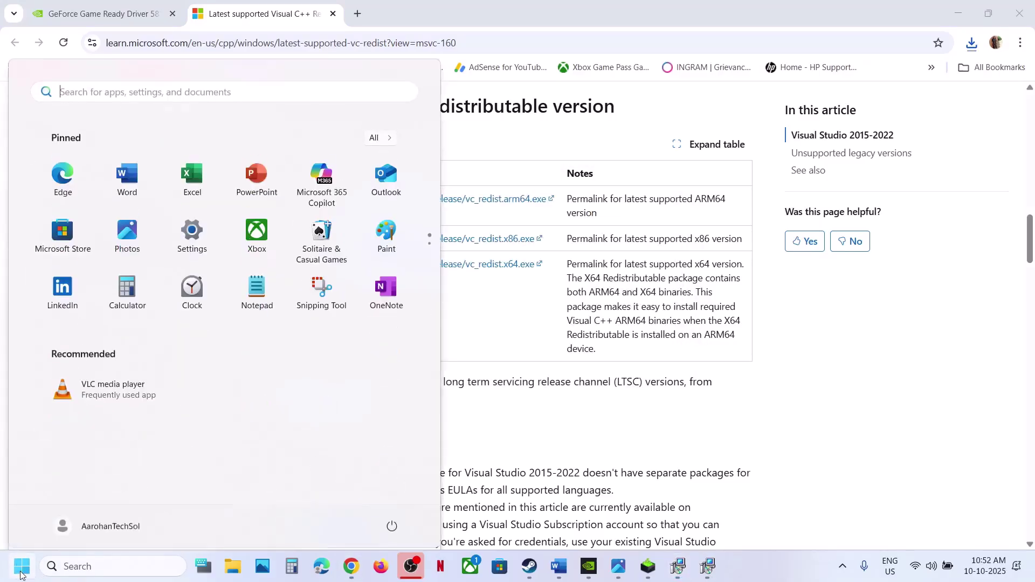
{"action": "left_click", "coordinate": [392, 521]}
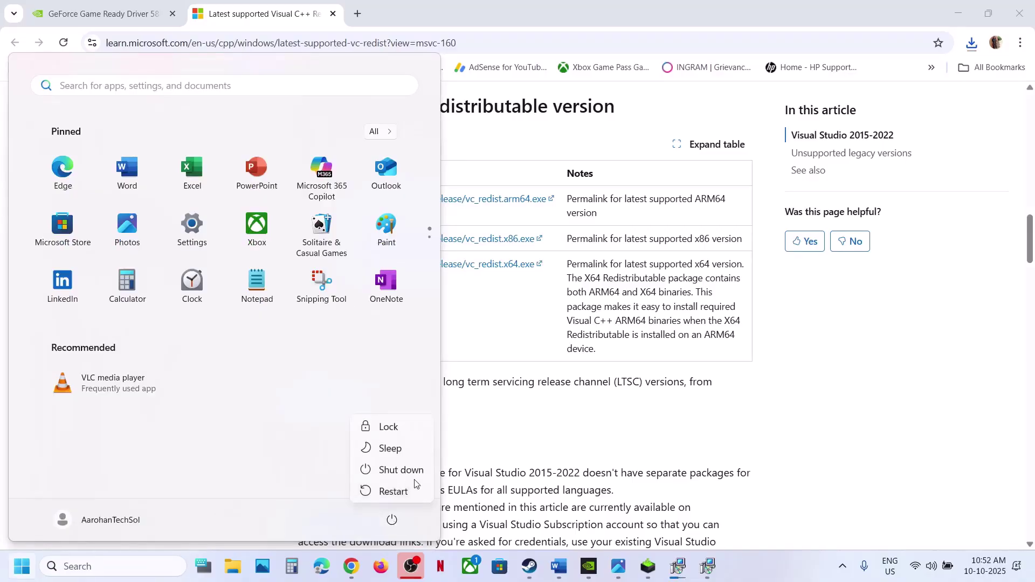
{"action": "left_click", "coordinate": [529, 566]}
- Switch to the Word guide and highlight Step 10 about launching and optimizing the game from the Nvidia App
{"action": "left_click", "coordinate": [567, 574]}
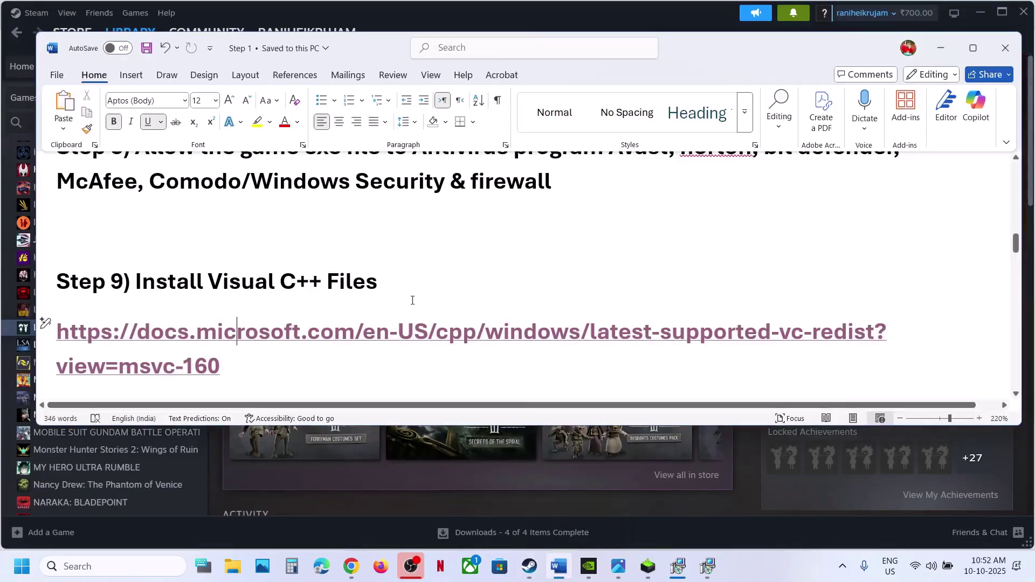
{"action": "scroll", "coordinate": [225, 282], "scroll_direction": "down", "scroll_amount": 3}
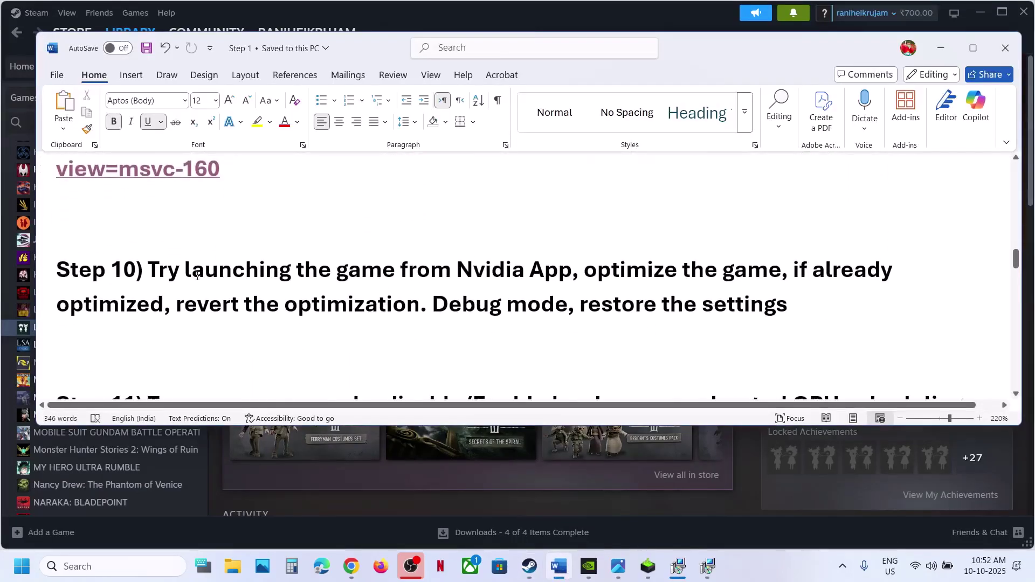
{"action": "left_click_drag", "start_coordinate": [198, 276], "coordinate": [681, 272]}
- Open the NVIDIA app and go to the graphics program settings of Little Nightmares III
{"action": "left_click", "coordinate": [143, 567]}
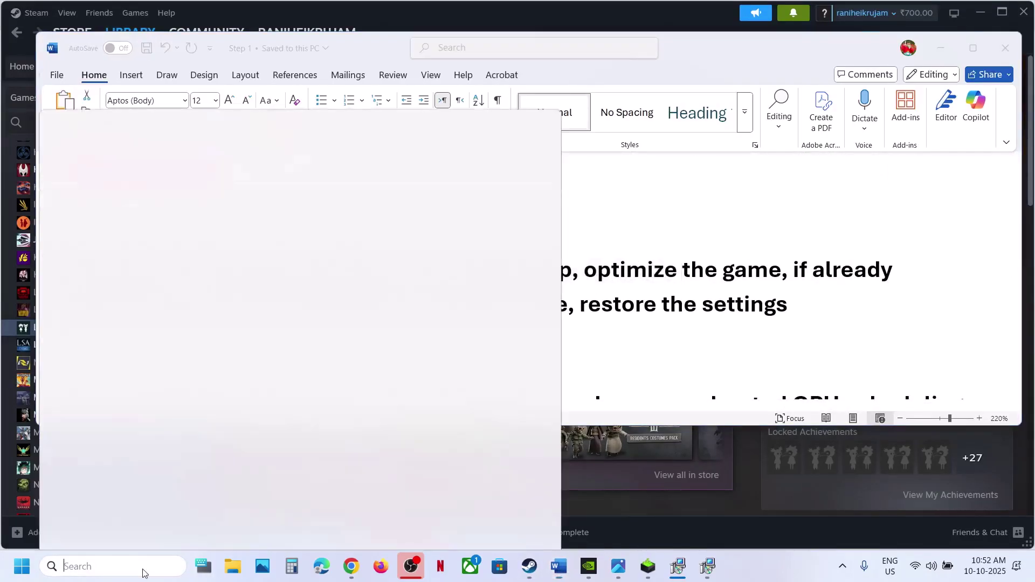
{"action": "type", "text": "nvi"}
{"action": "key", "text": "Return"}
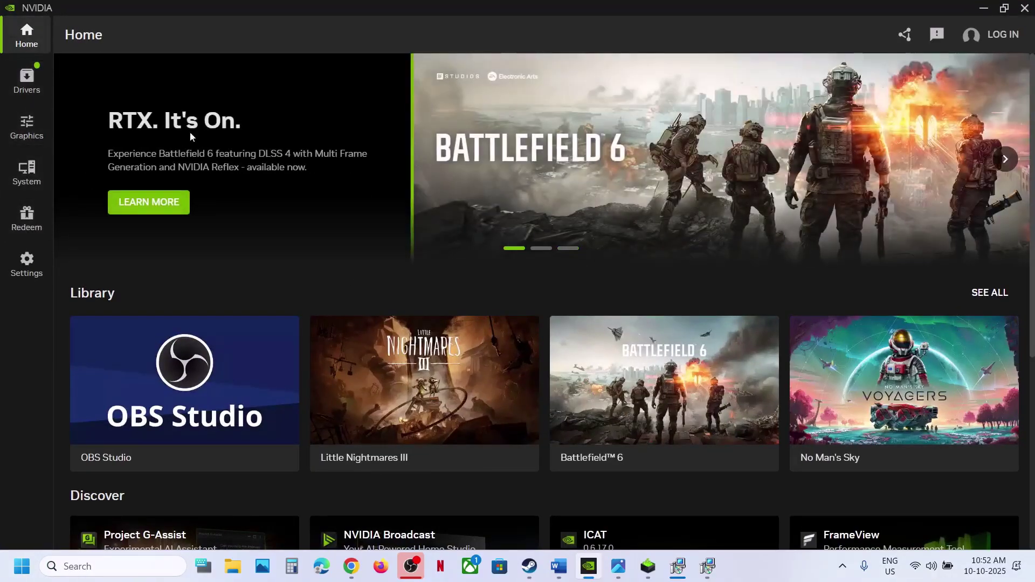
{"action": "mouse_move", "coordinate": [430, 383]}
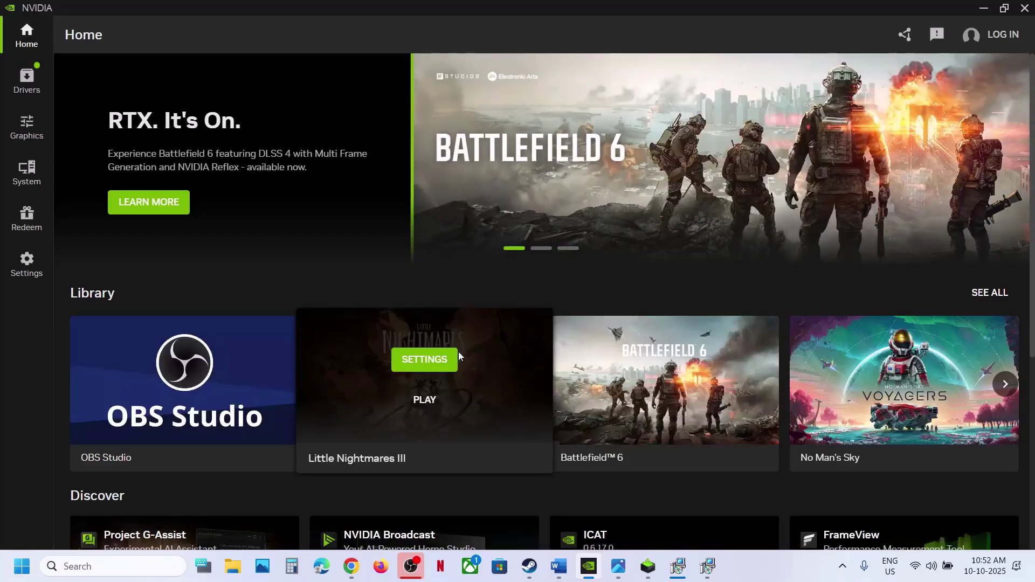
{"action": "left_click", "coordinate": [418, 361]}
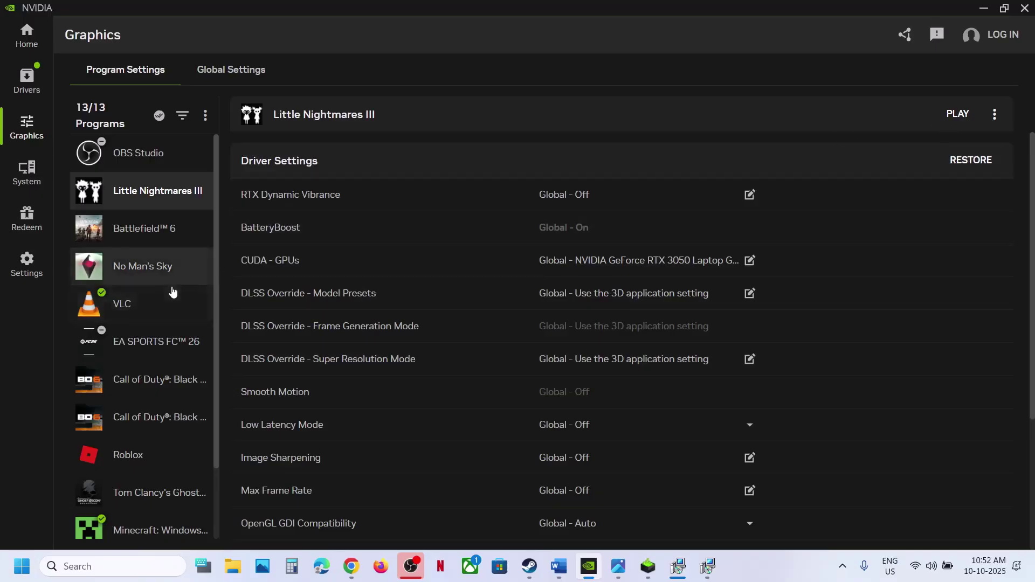
- Select OBS Studio in the program list and optimize its Plugged In settings
{"action": "left_click", "coordinate": [161, 159]}
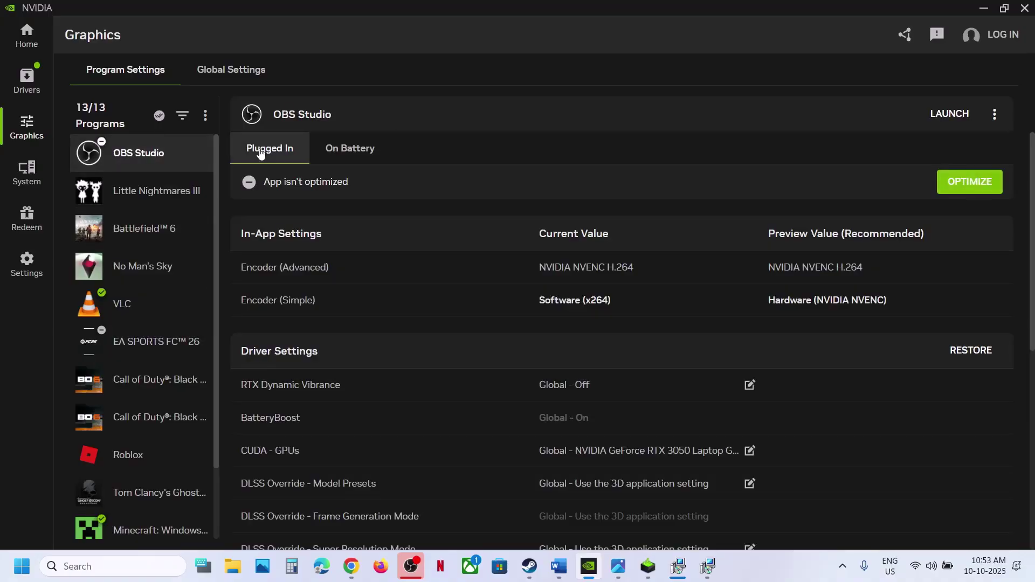
{"action": "left_click", "coordinate": [988, 187]}
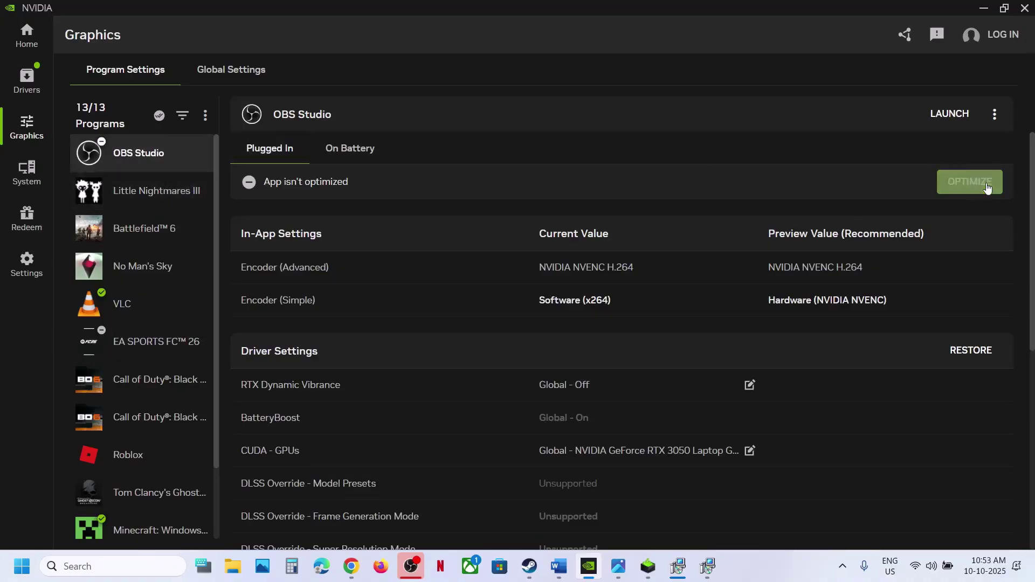
- Revert the Plugged In optimization of OBS Studio and return to the Little Nightmares III program settings
{"action": "left_click", "coordinate": [168, 195]}
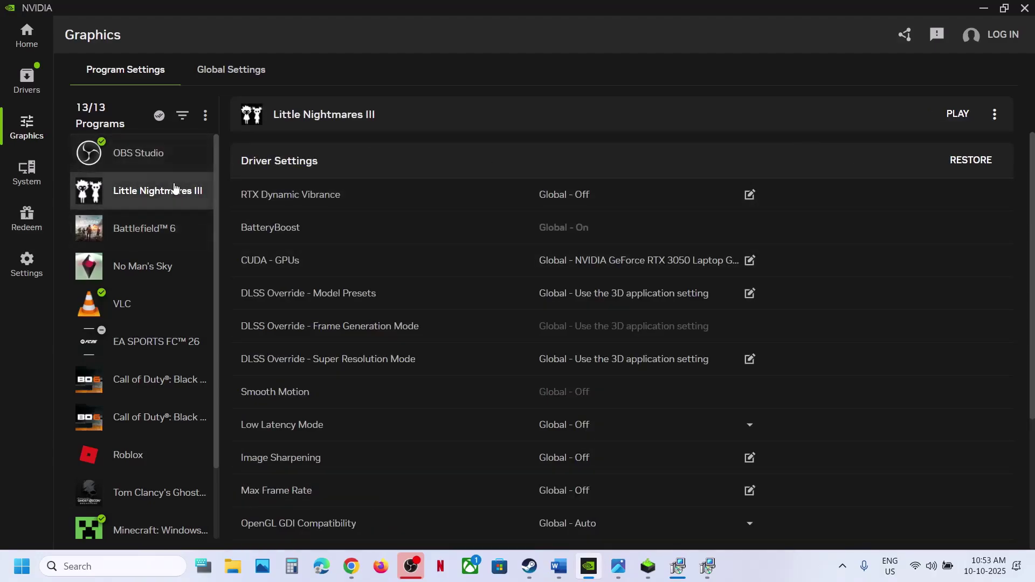
{"action": "left_click", "coordinate": [158, 160]}
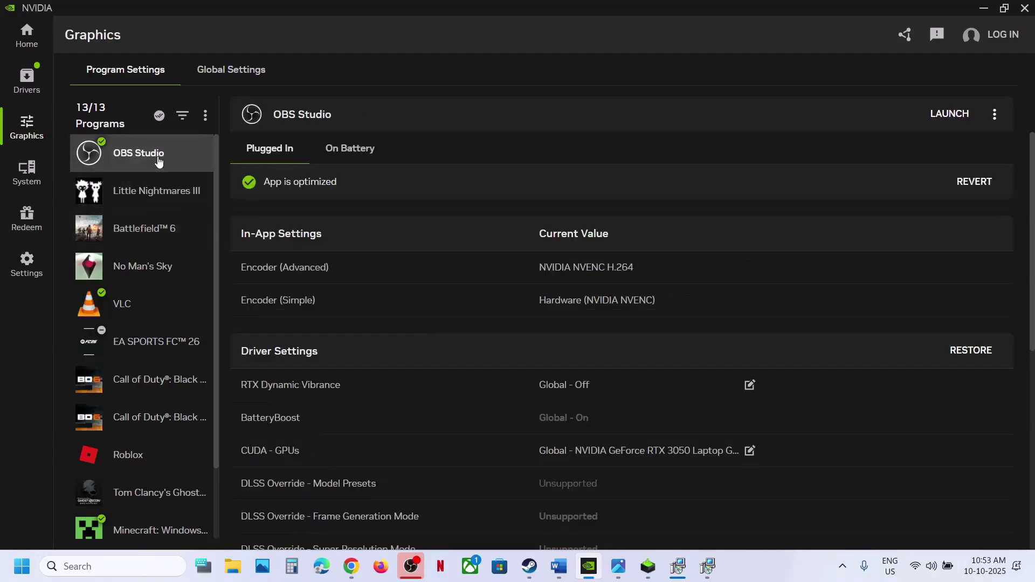
{"action": "left_click", "coordinate": [984, 184]}
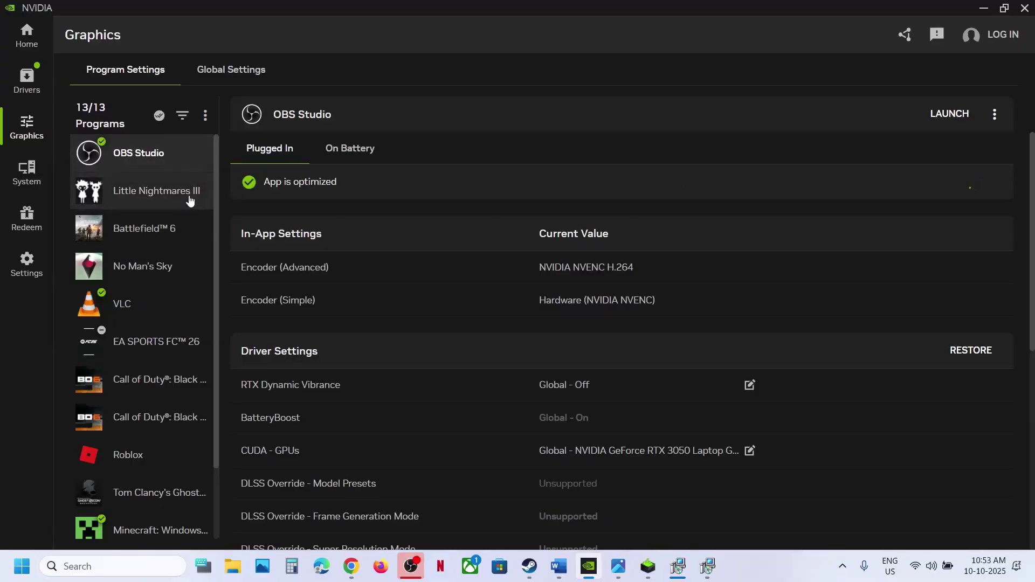
{"action": "left_click", "coordinate": [173, 202]}
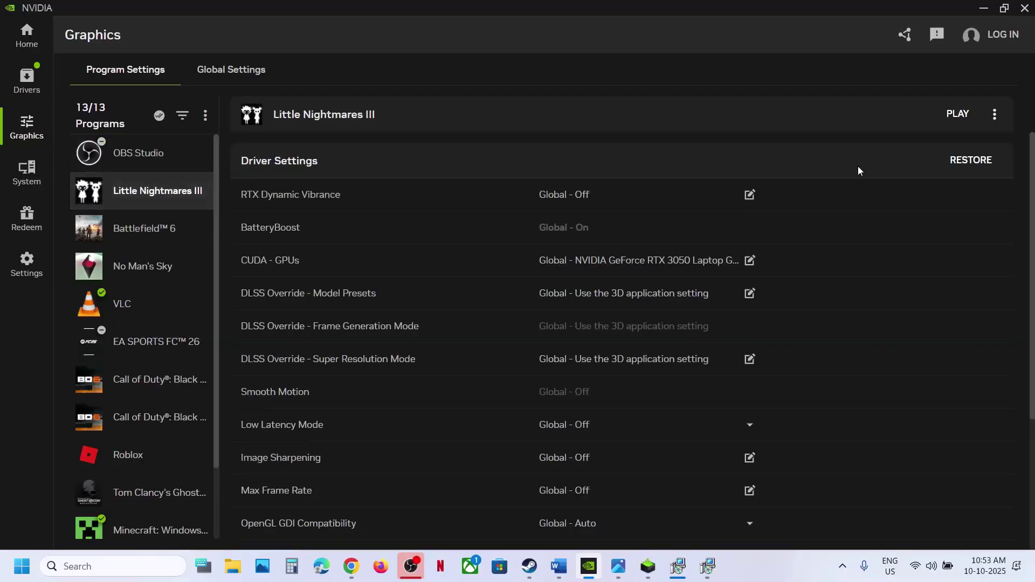
- Show the desktop and open the NVIDIA Control Panel from it
{"action": "left_click", "coordinate": [559, 565]}
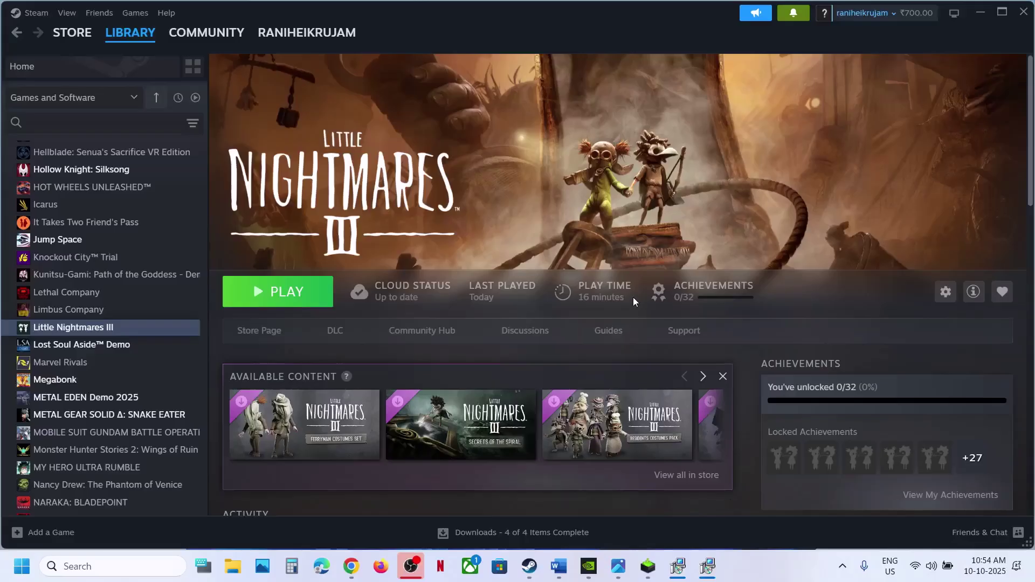
{"action": "key", "text": "super+d"}
{"action": "right_click", "coordinate": [558, 198]}
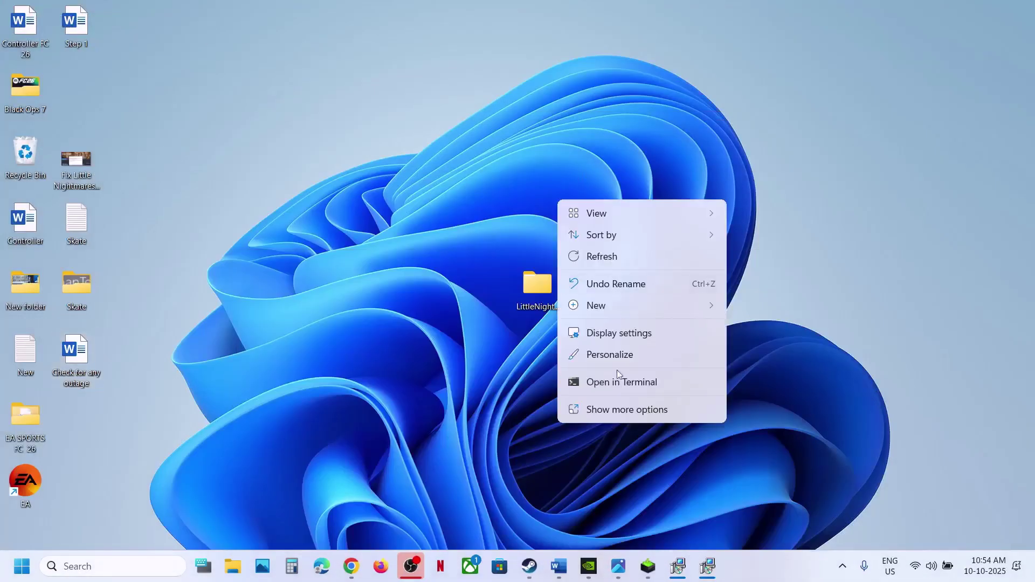
{"action": "left_click", "coordinate": [610, 419]}
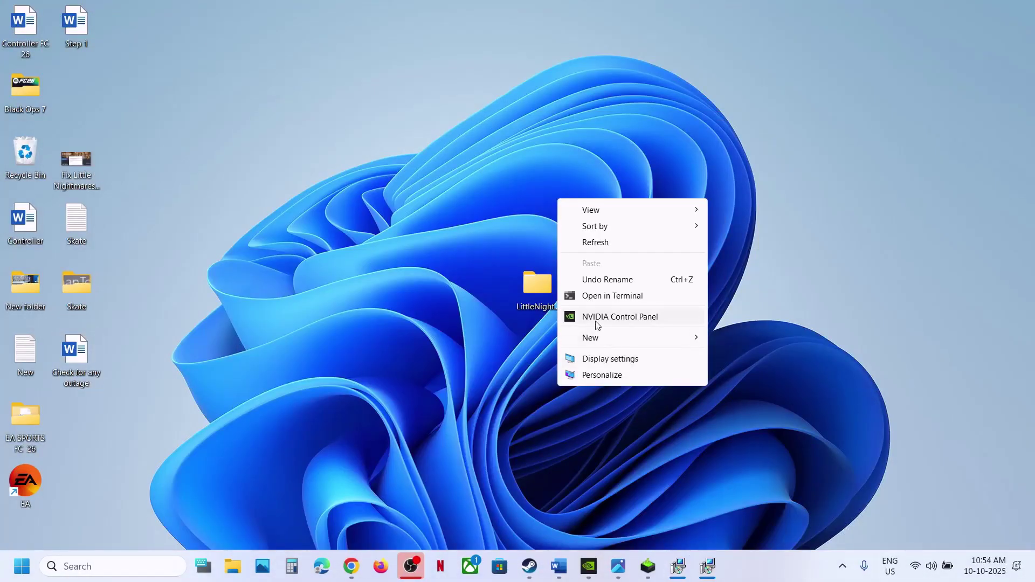
{"action": "left_click", "coordinate": [596, 322]}
- Bring Steam forward and close the Visual C++ 2015-2022 Redistributable x86 and x64 setup windows
{"action": "left_click", "coordinate": [530, 566]}
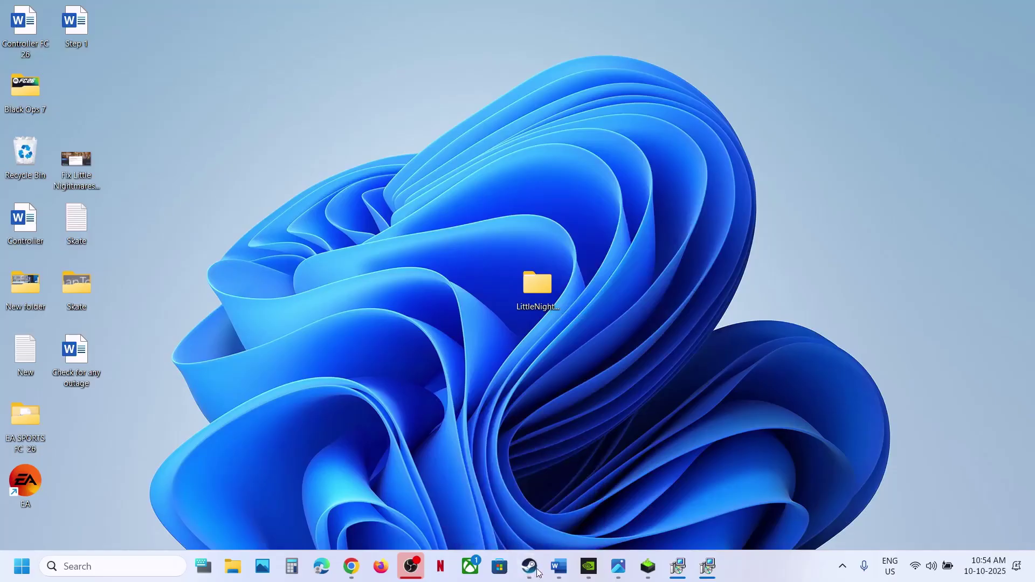
{"action": "left_click", "coordinate": [675, 567]}
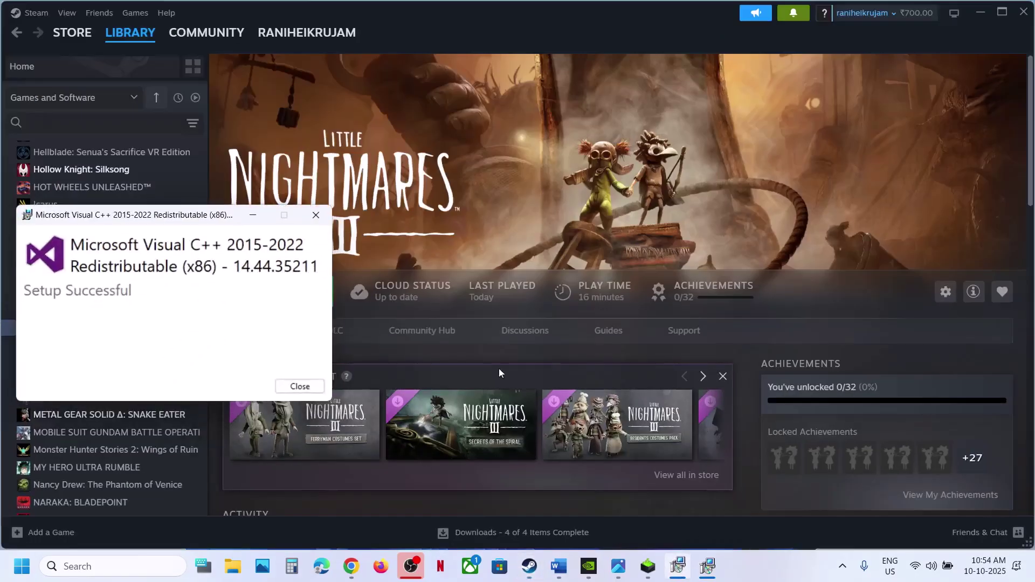
{"action": "left_click", "coordinate": [304, 387]}
{"action": "left_click", "coordinate": [677, 566]}
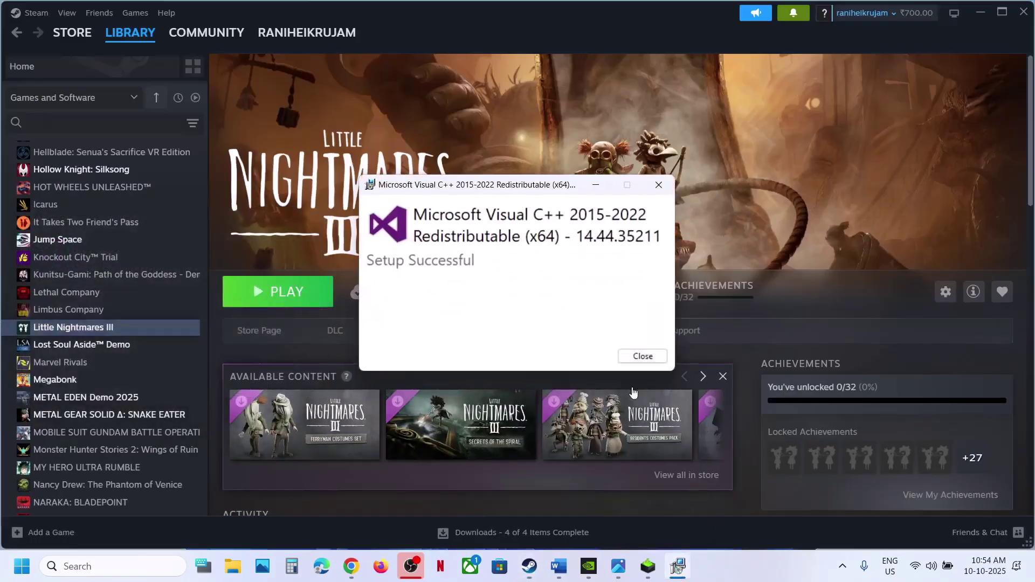
{"action": "left_click", "coordinate": [650, 358]}
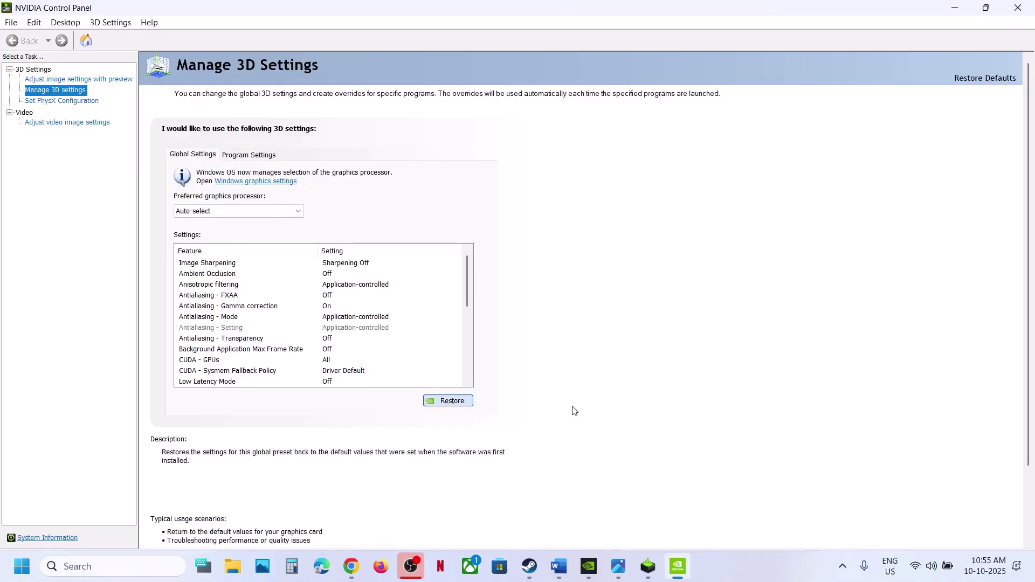
- Restore the global 3D settings in the NVIDIA Control Panel to their defaults and apply the change
{"action": "left_click", "coordinate": [448, 401]}
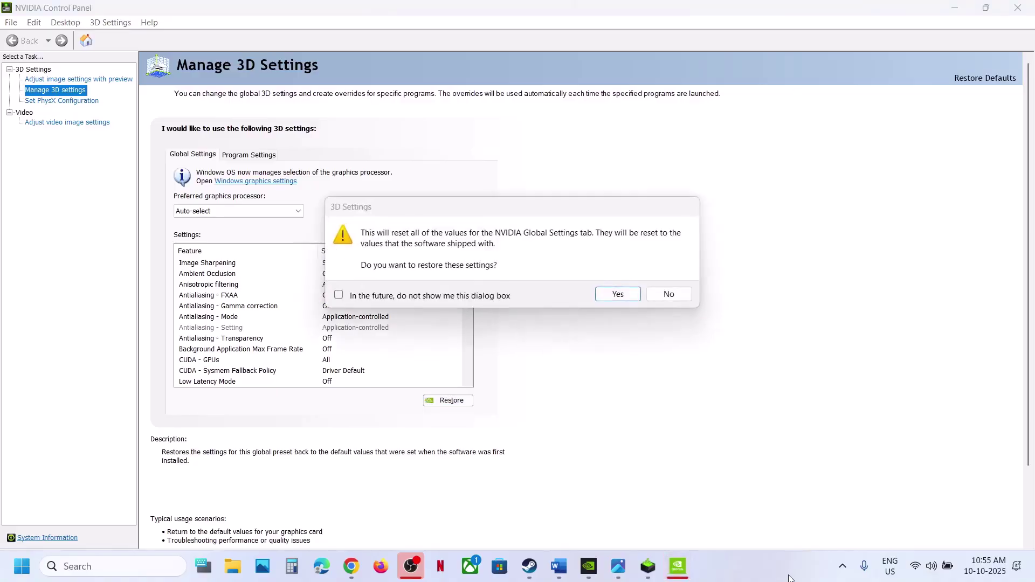
{"action": "left_click", "coordinate": [619, 294]}
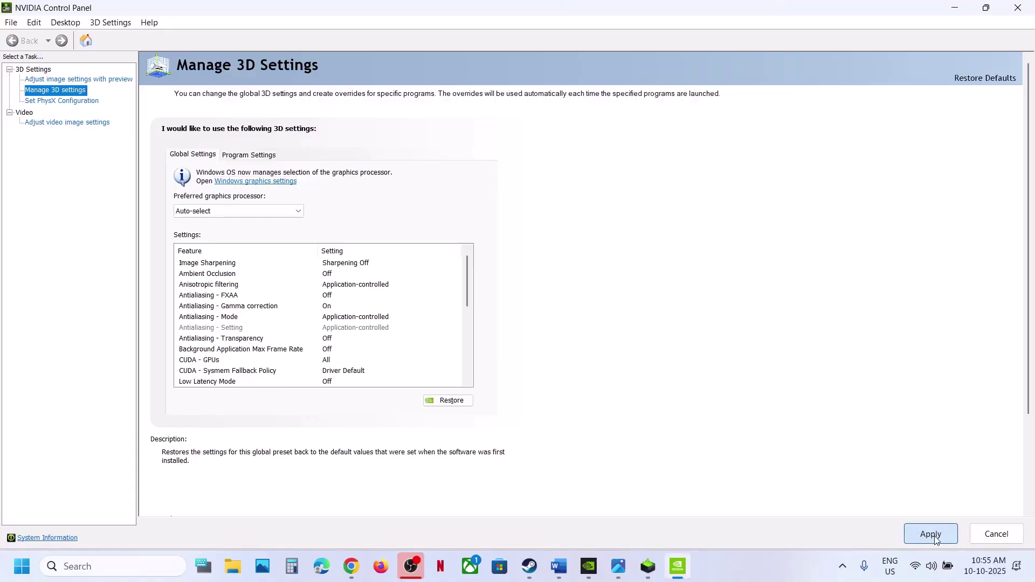
{"action": "left_click", "coordinate": [931, 534]}
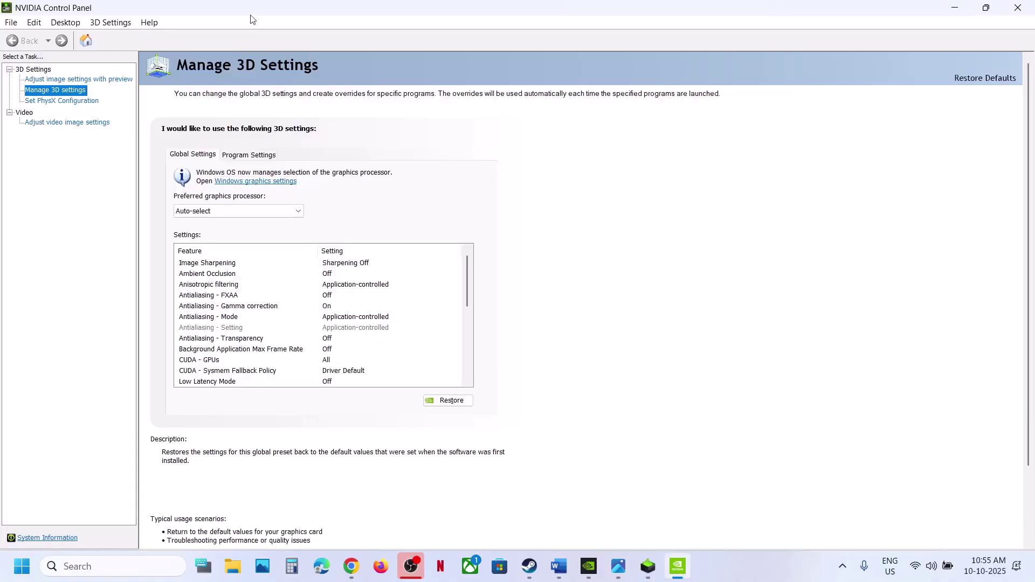
- Enable Debug Mode in the NVIDIA Control Panel and close the window
{"action": "left_click", "coordinate": [155, 23]}
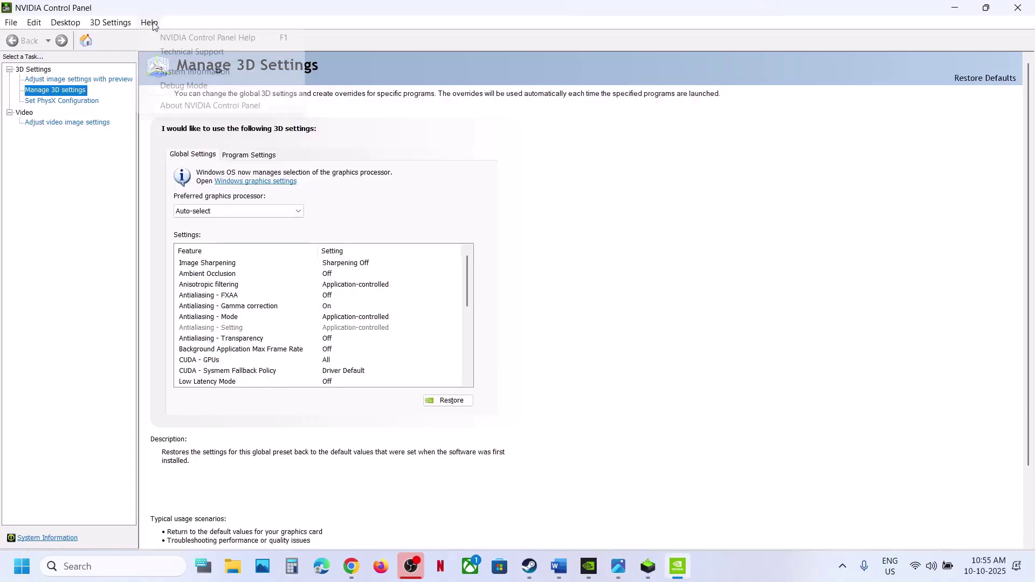
{"action": "left_click", "coordinate": [185, 90]}
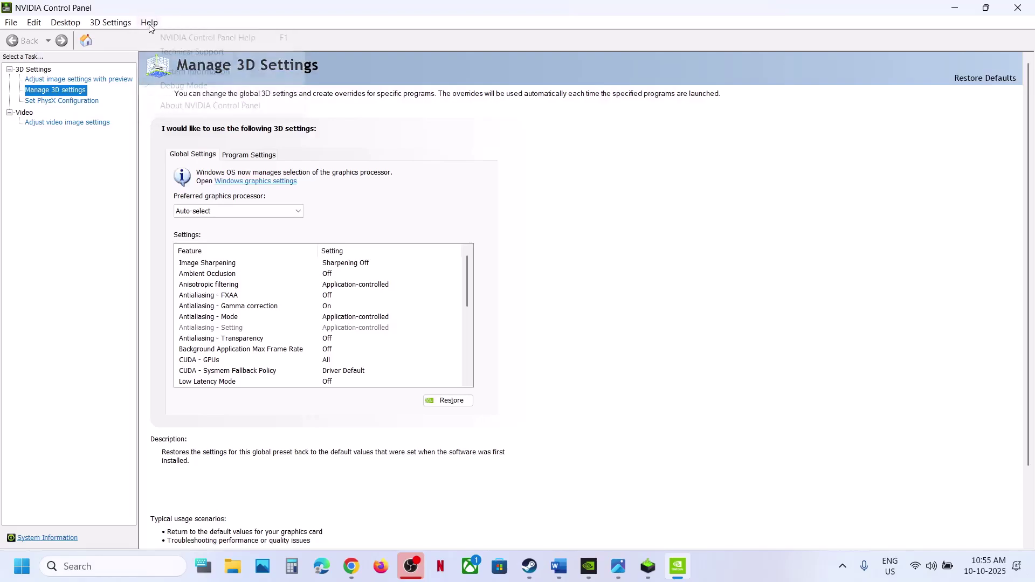
{"action": "left_click", "coordinate": [150, 23]}
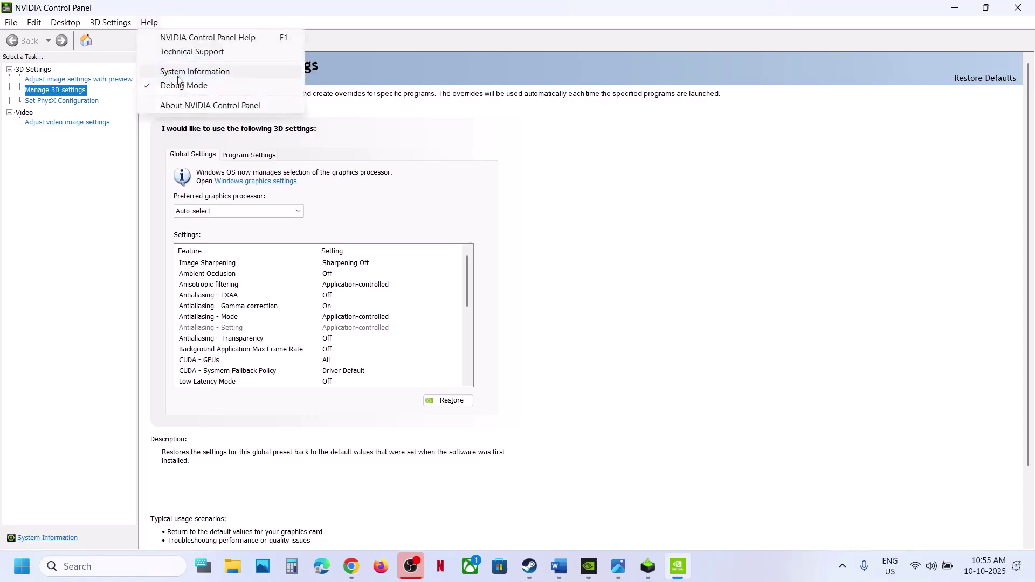
{"action": "left_click", "coordinate": [1020, 9]}
{"action": "left_click", "coordinate": [1020, 8]}
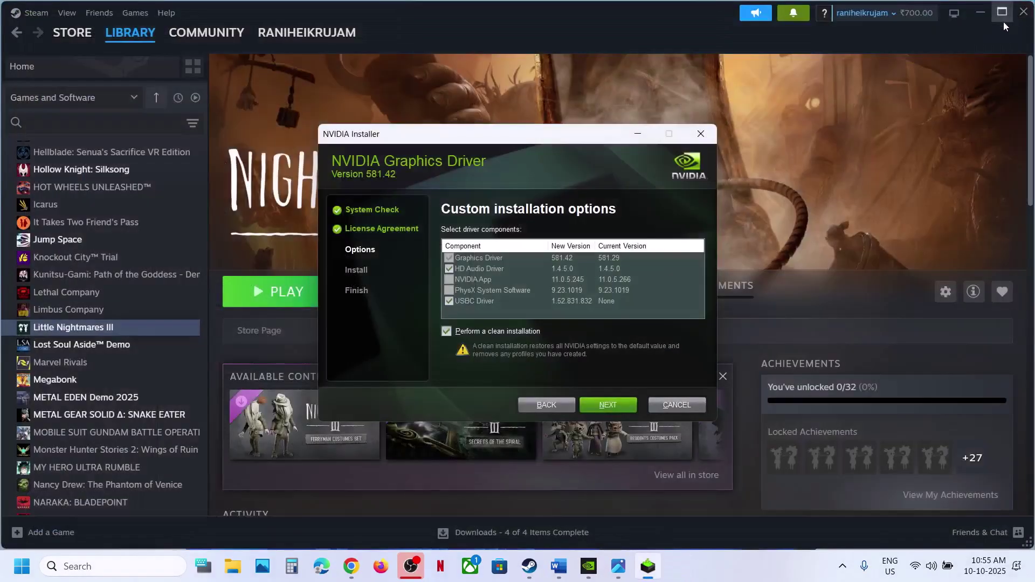
- Switch to the Word guide and highlight the power save mode part of Step 11
{"action": "left_click", "coordinate": [780, 267]}
{"action": "left_click", "coordinate": [559, 566]}
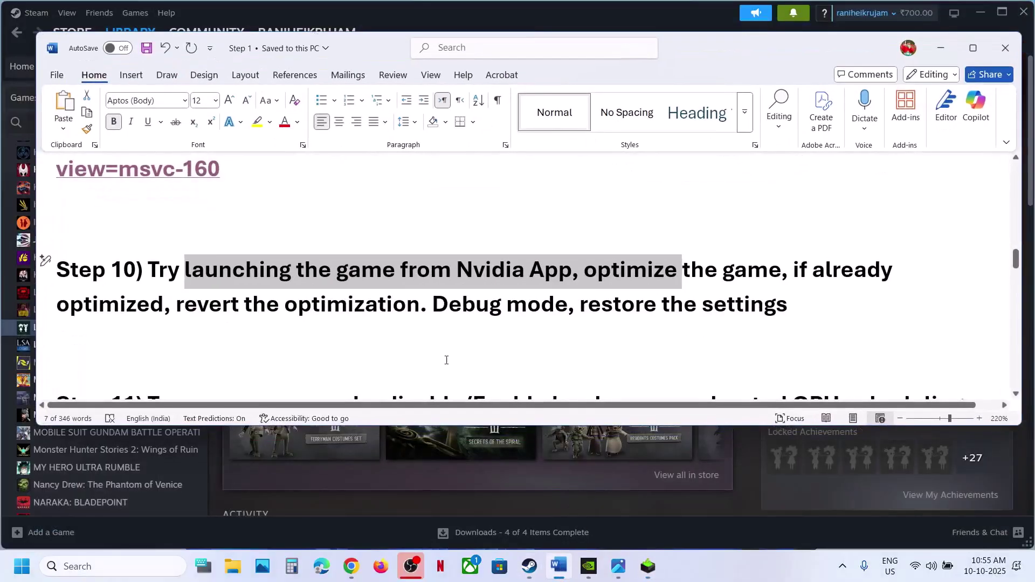
{"action": "scroll", "coordinate": [333, 312], "scroll_direction": "down", "scroll_amount": 2}
{"action": "scroll", "coordinate": [334, 310], "scroll_direction": "down", "scroll_amount": 1}
{"action": "scroll", "coordinate": [335, 316], "scroll_direction": "up", "scroll_amount": 2}
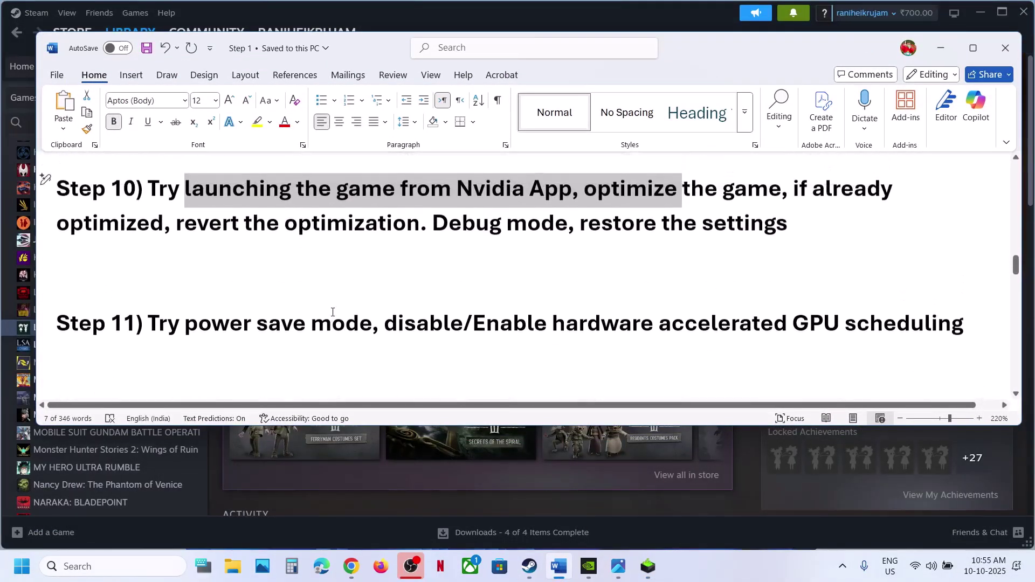
{"action": "left_click_drag", "start_coordinate": [156, 325], "coordinate": [380, 330]}
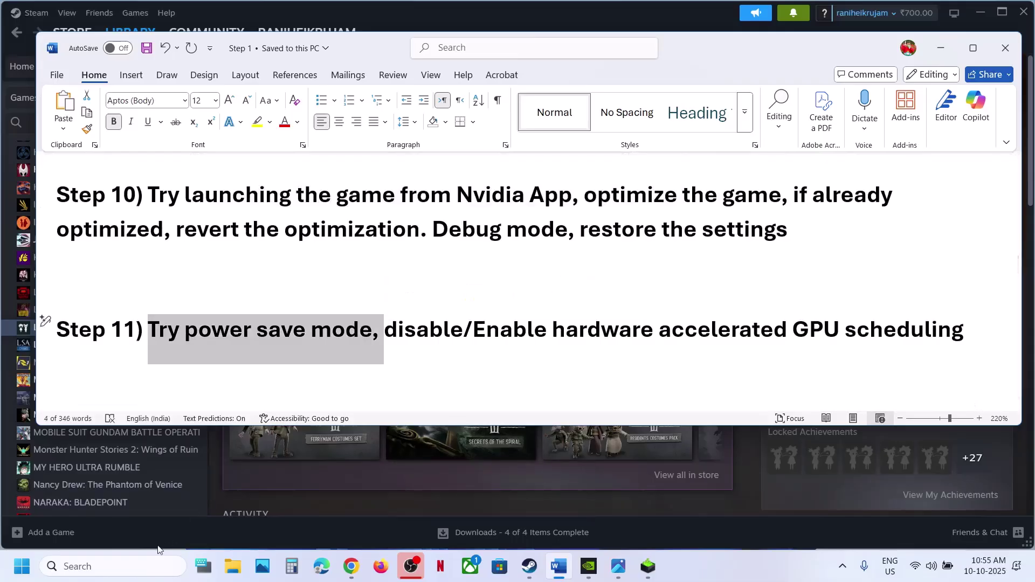
- Open the Windows Control Panel and go to Power Options under Hardware and Sound
{"action": "left_click", "coordinate": [136, 566]}
{"action": "type", "text": "control"}
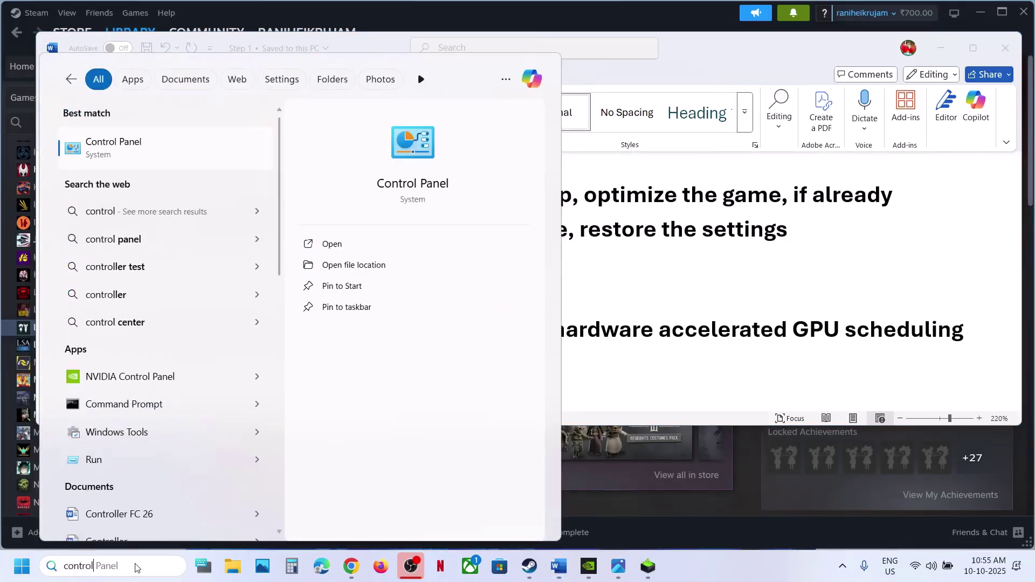
{"action": "key", "text": "Escape"}
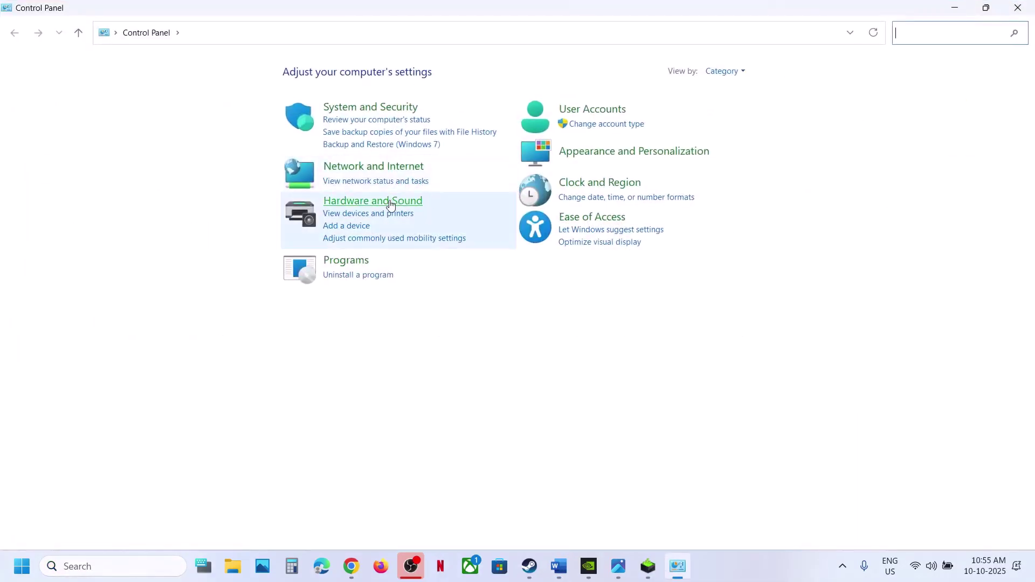
{"action": "left_click", "coordinate": [388, 203]}
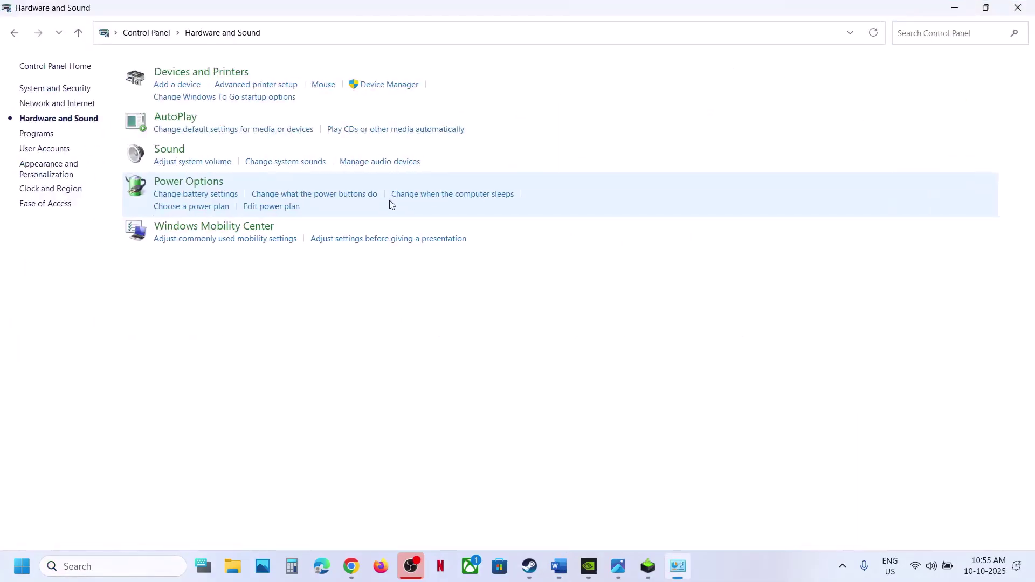
{"action": "left_click", "coordinate": [210, 184]}
- View the Power Saver.jpg reference image of the power plans, and close both the image and Power Options
{"action": "mouse_move", "coordinate": [571, 578]}
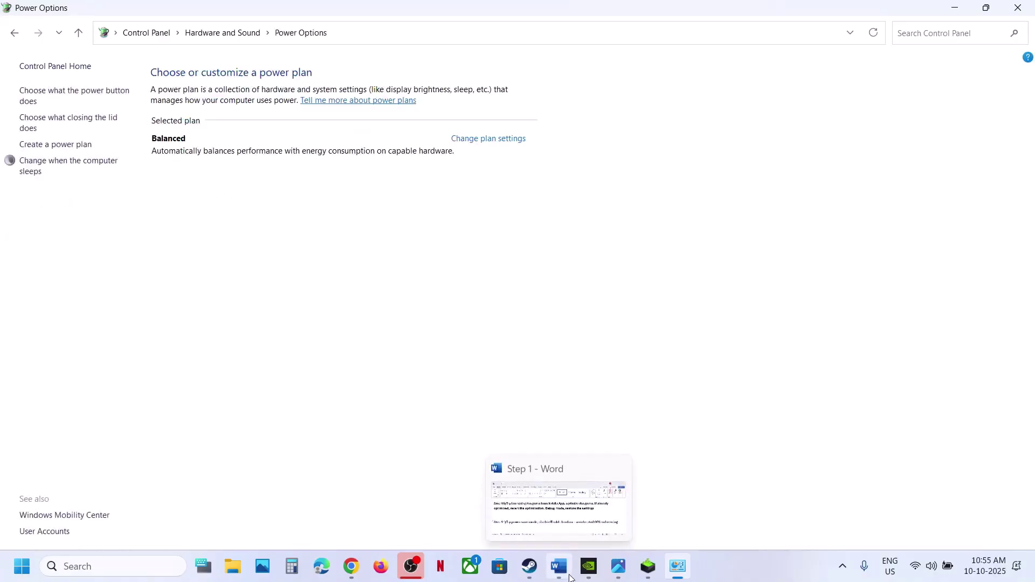
{"action": "left_click", "coordinate": [618, 566]}
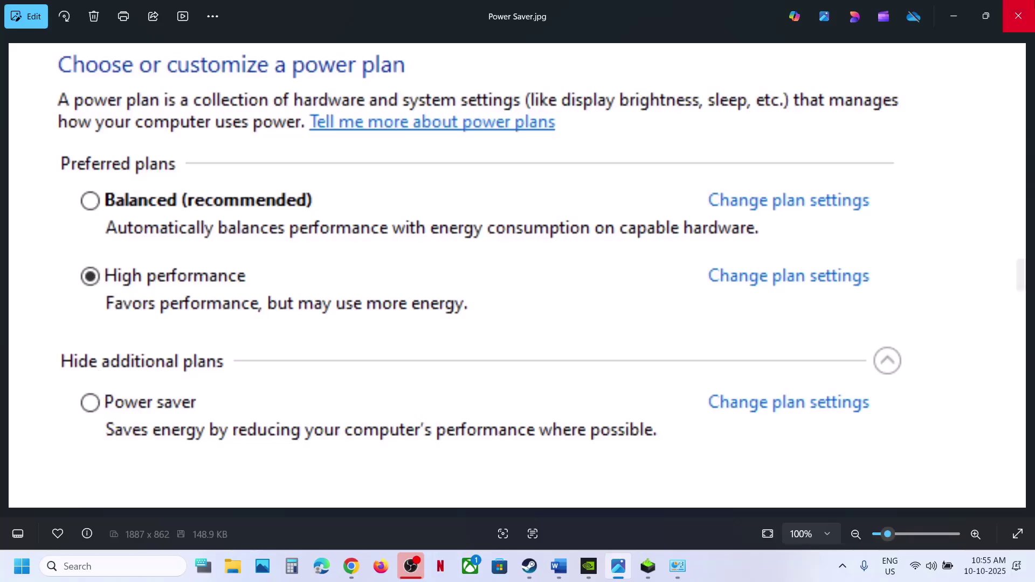
{"action": "left_click", "coordinate": [1018, 15]}
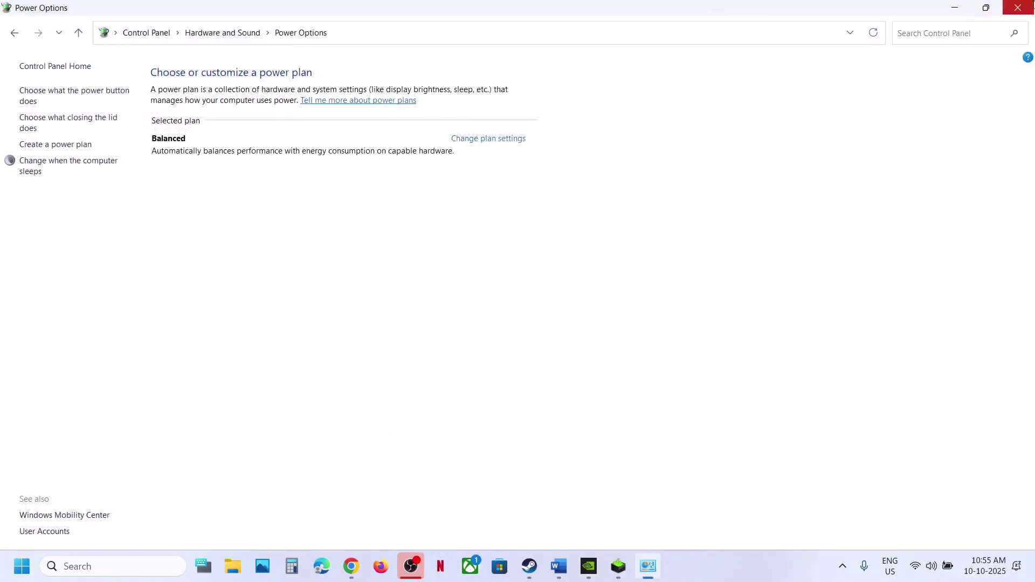
{"action": "left_click", "coordinate": [1017, 7]}
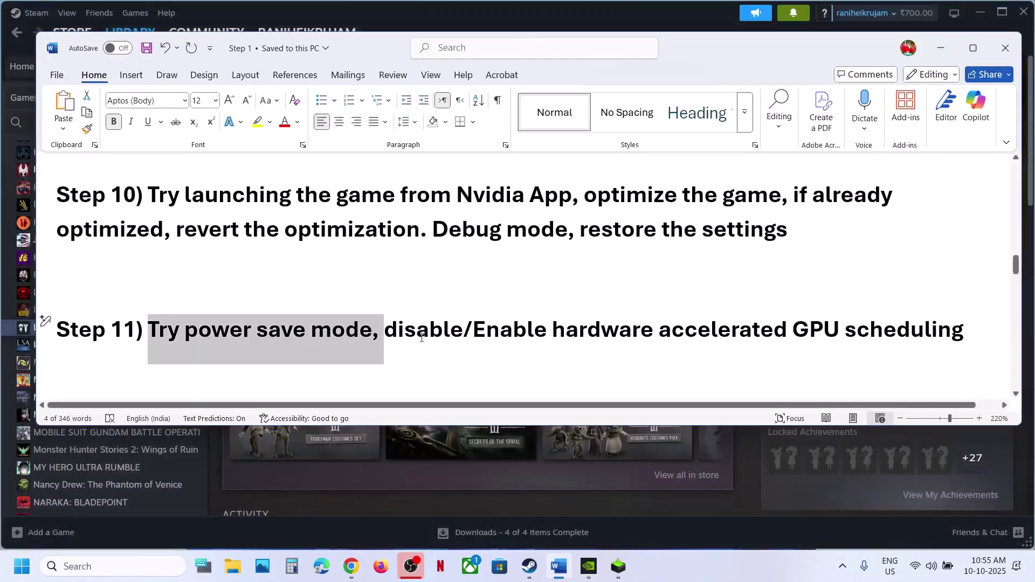
- Highlight the GPU scheduling part of Step 11 in the guide and turn on Hardware-accelerated GPU scheduling in Windows advanced graphics settings
{"action": "left_click_drag", "start_coordinate": [422, 338], "coordinate": [938, 335]}
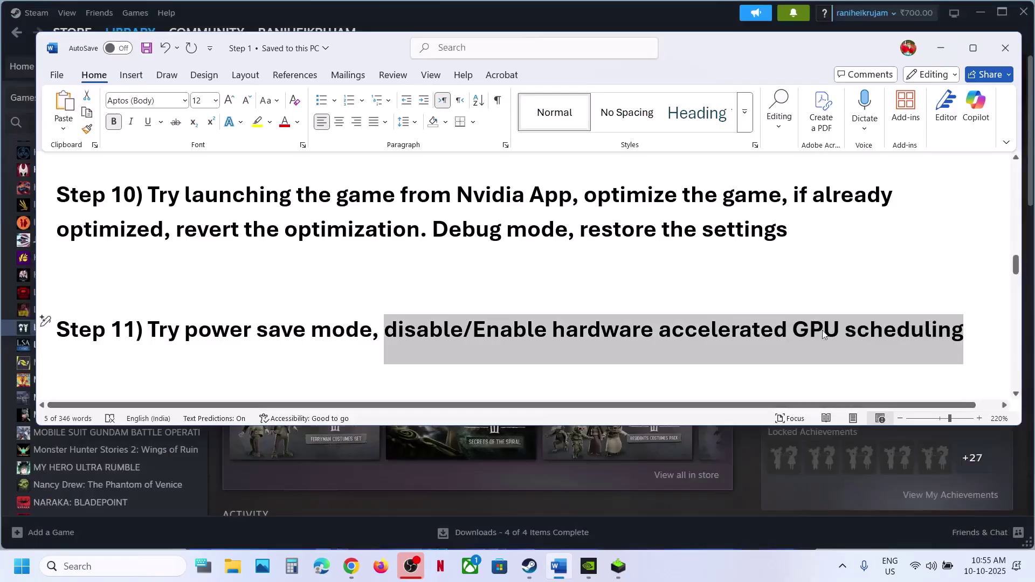
{"action": "key", "text": "super+i"}
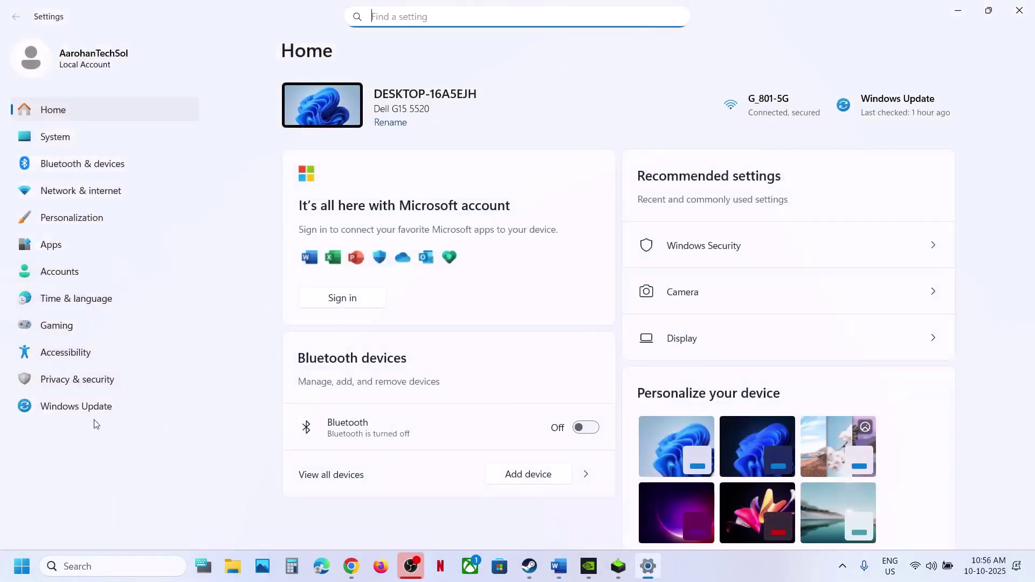
{"action": "left_click", "coordinate": [72, 574]}
{"action": "type", "text": "g"}
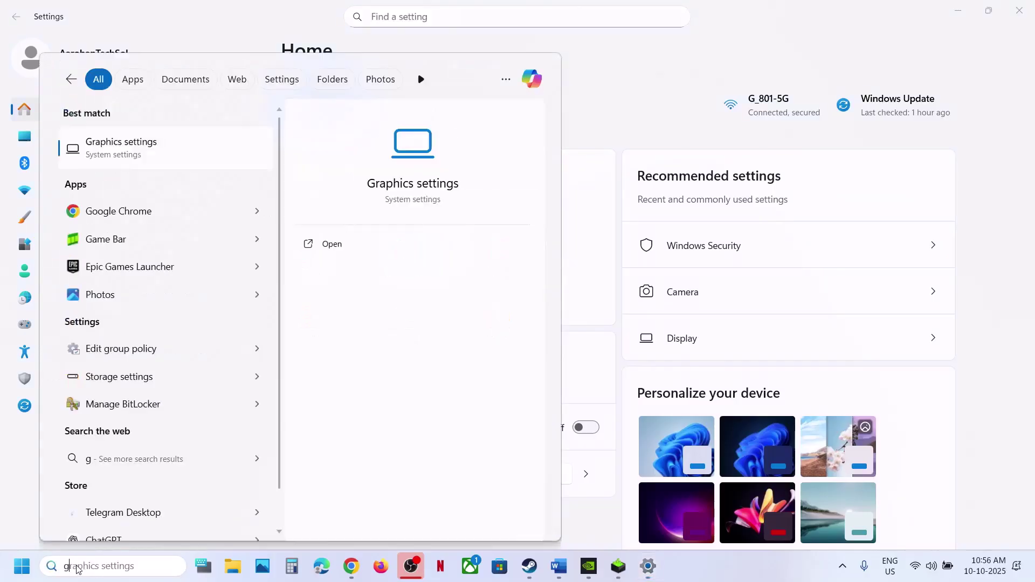
{"action": "type", "text": "raphics settings"}
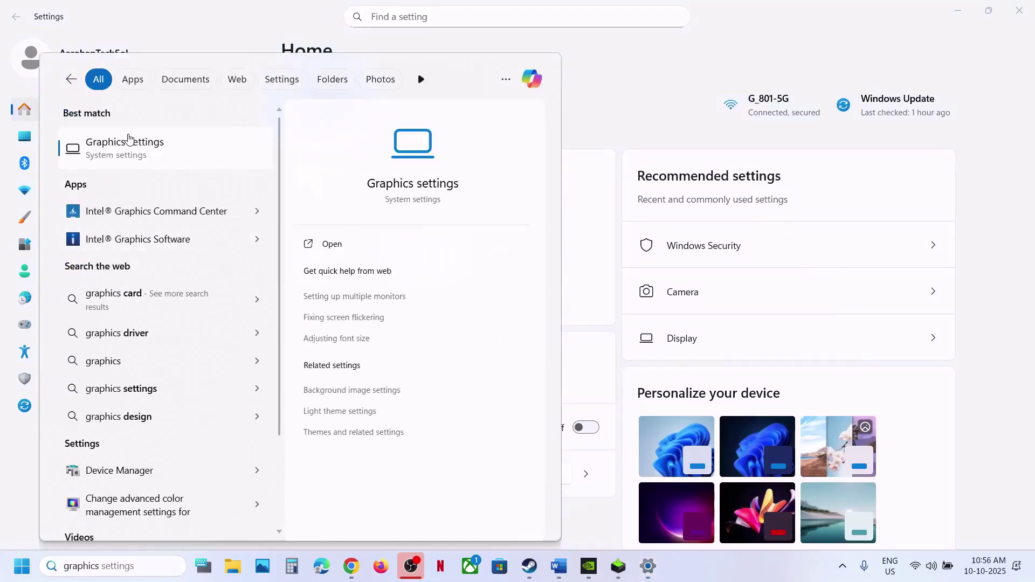
{"action": "left_click", "coordinate": [129, 142]}
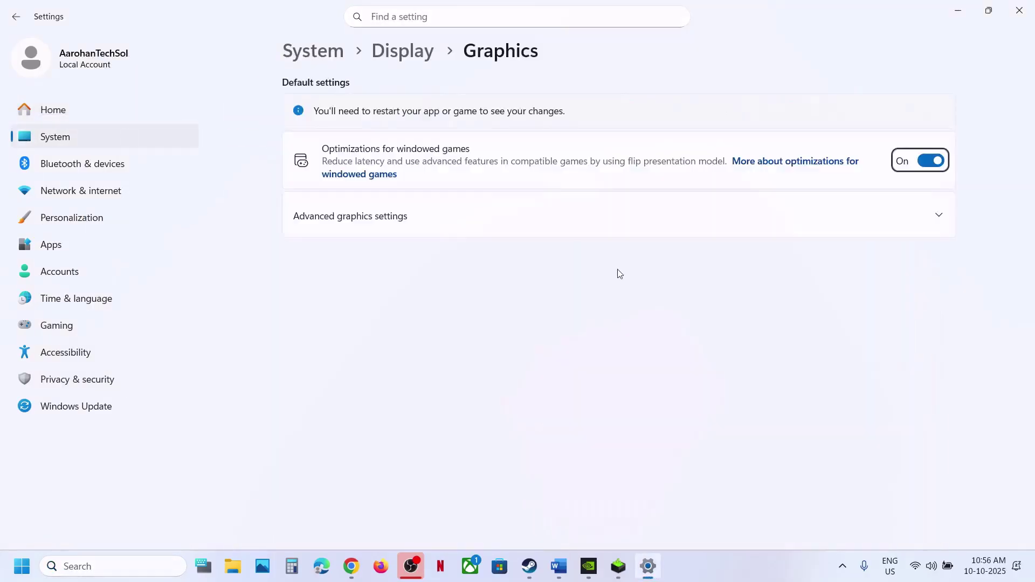
{"action": "left_click", "coordinate": [370, 221]}
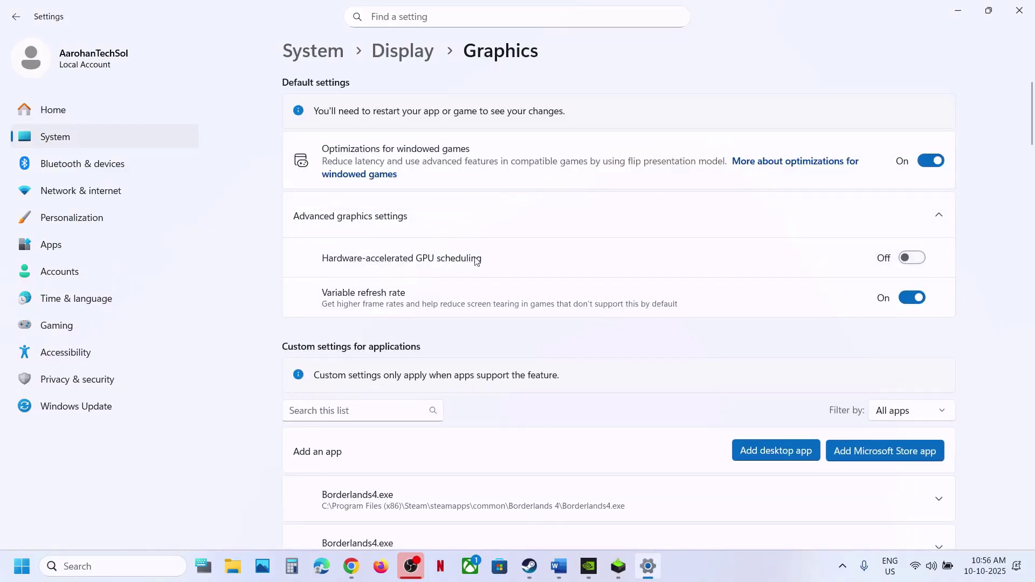
{"action": "left_click", "coordinate": [912, 258]}
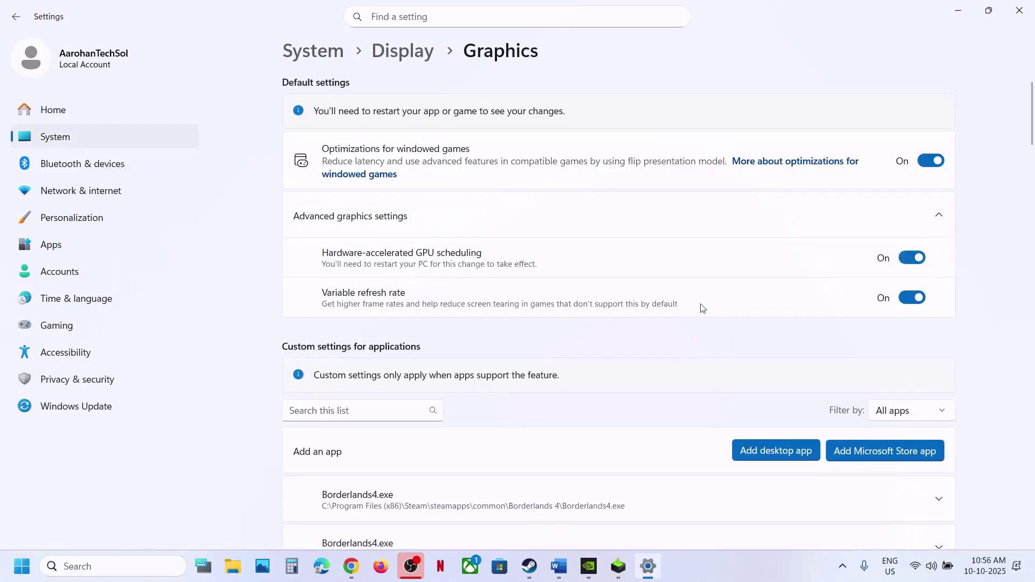
- Turn off Hardware-accelerated GPU scheduling in the advanced graphics settings and switch to Steam
{"action": "left_click", "coordinate": [530, 565]}
{"action": "left_click", "coordinate": [905, 264]}
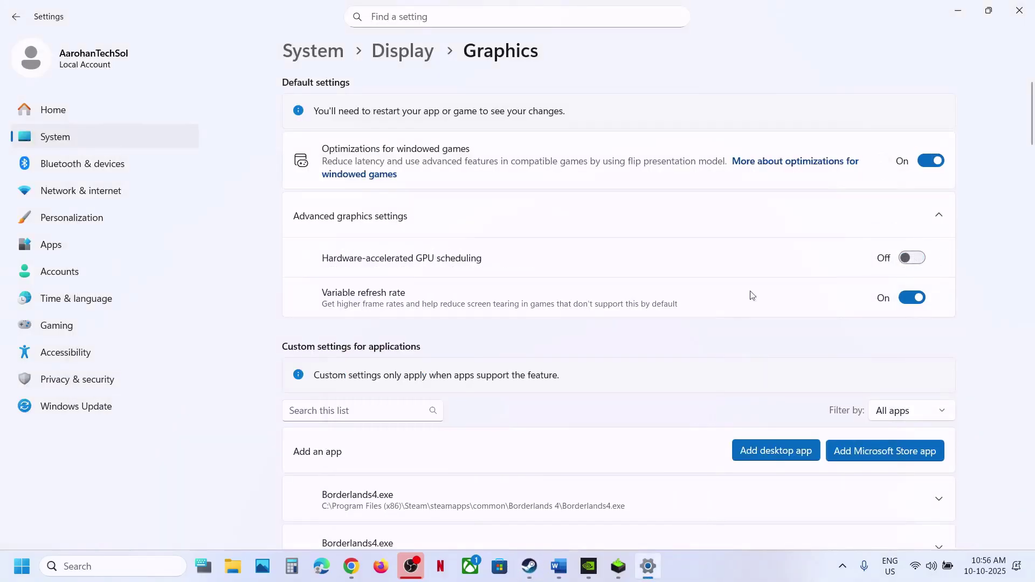
{"action": "left_click", "coordinate": [529, 565]}
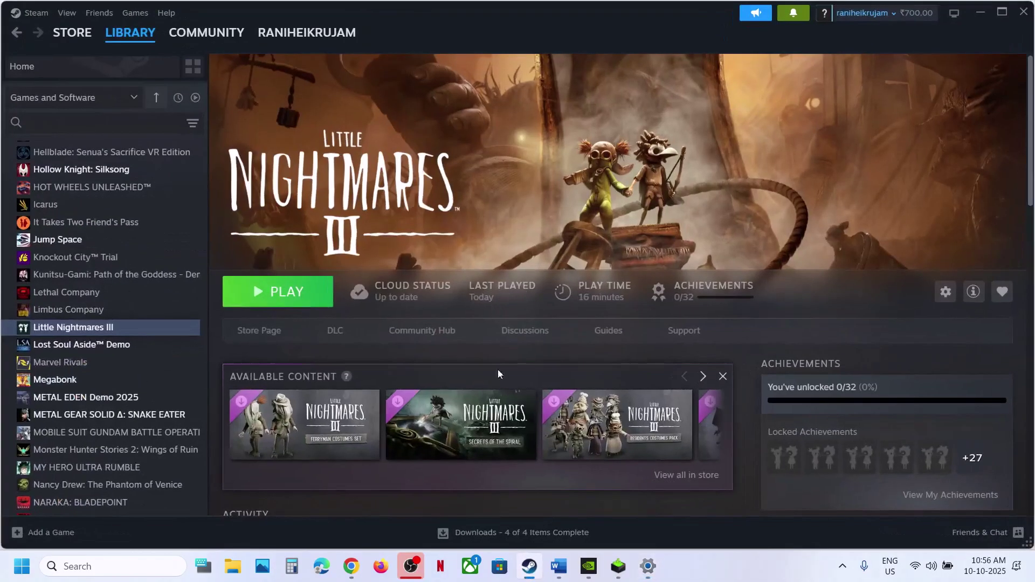
- Review Step 12 in the Word guide, and toggle the in-game Steam Overlay setting in Little Nightmares III's Steam properties
{"action": "left_click", "coordinate": [559, 566]}
{"action": "scroll", "coordinate": [406, 348], "scroll_direction": "down", "scroll_amount": 3}
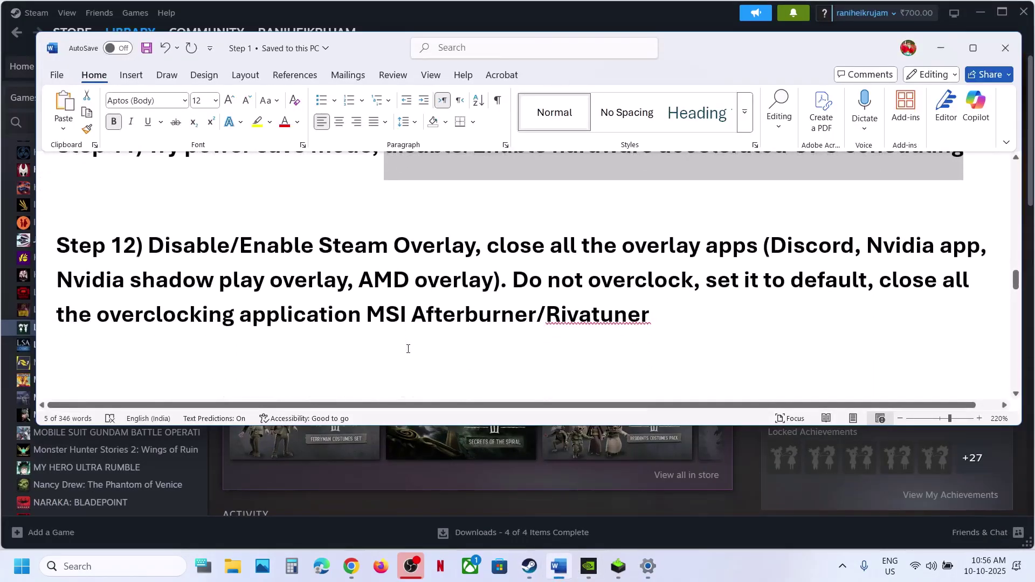
{"action": "left_click", "coordinate": [470, 6]}
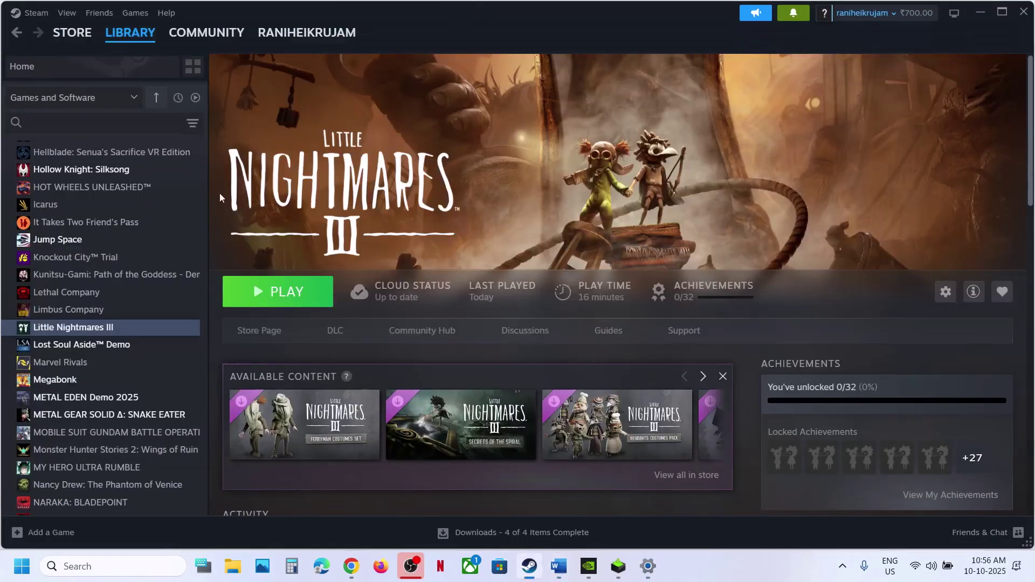
{"action": "right_click", "coordinate": [111, 327]}
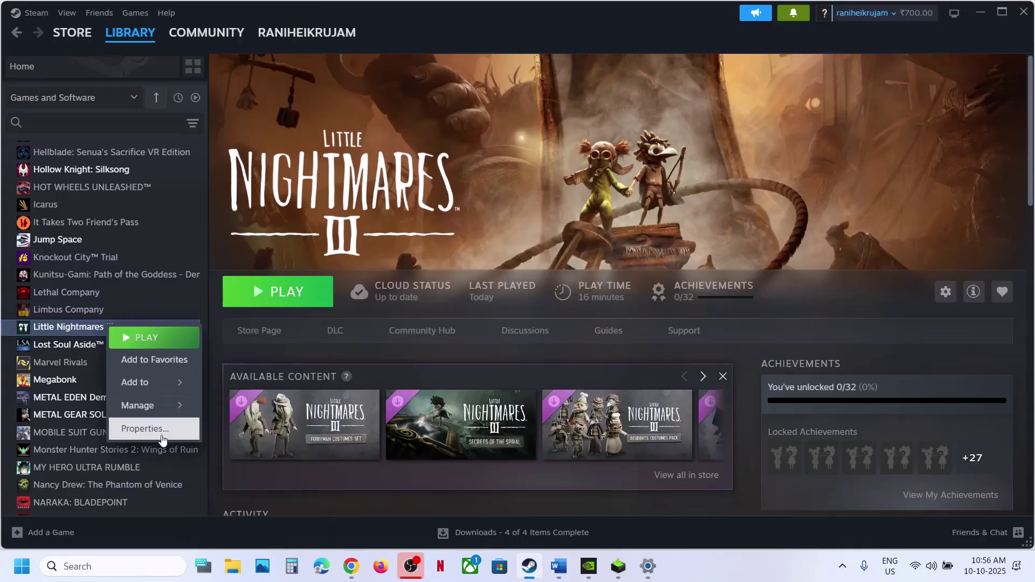
{"action": "left_click", "coordinate": [144, 429]}
{"action": "left_click", "coordinate": [769, 139]}
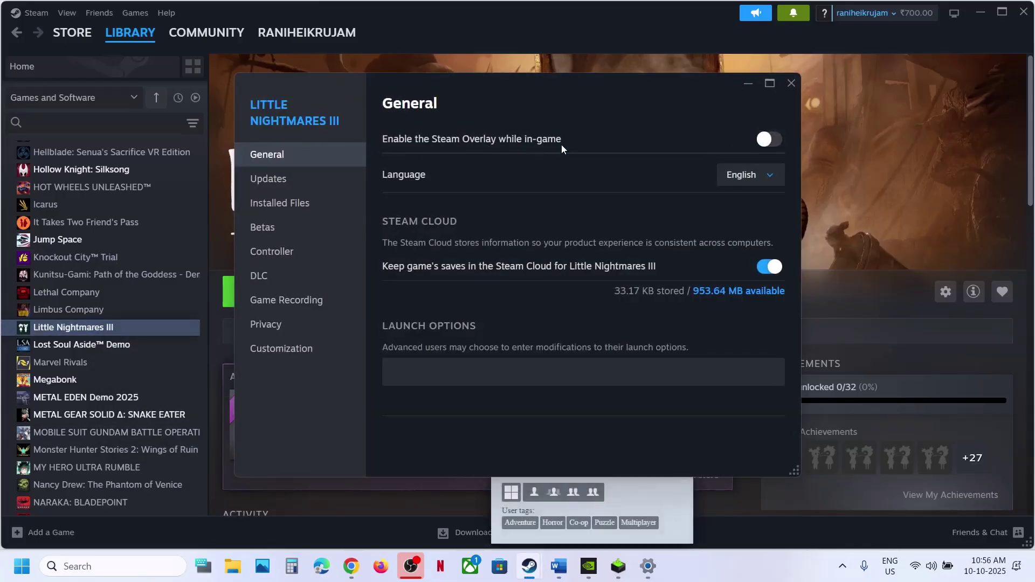
{"action": "left_click", "coordinate": [769, 140]}
{"action": "left_click", "coordinate": [788, 85]}
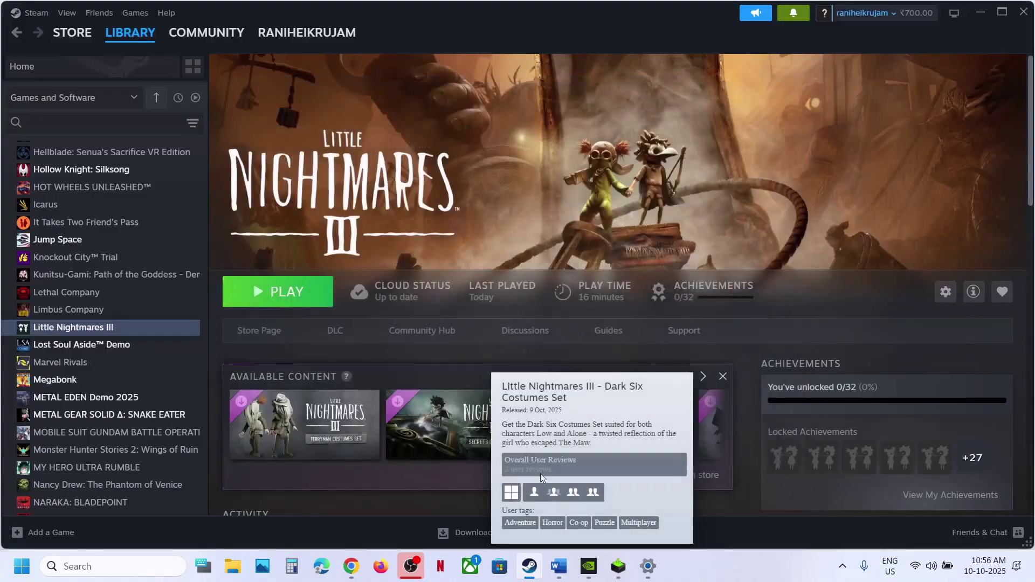
- Highlight Discord in Step 12 of the guide, and view the overlay settings in the NVIDIA app before closing it
{"action": "left_click", "coordinate": [566, 564]}
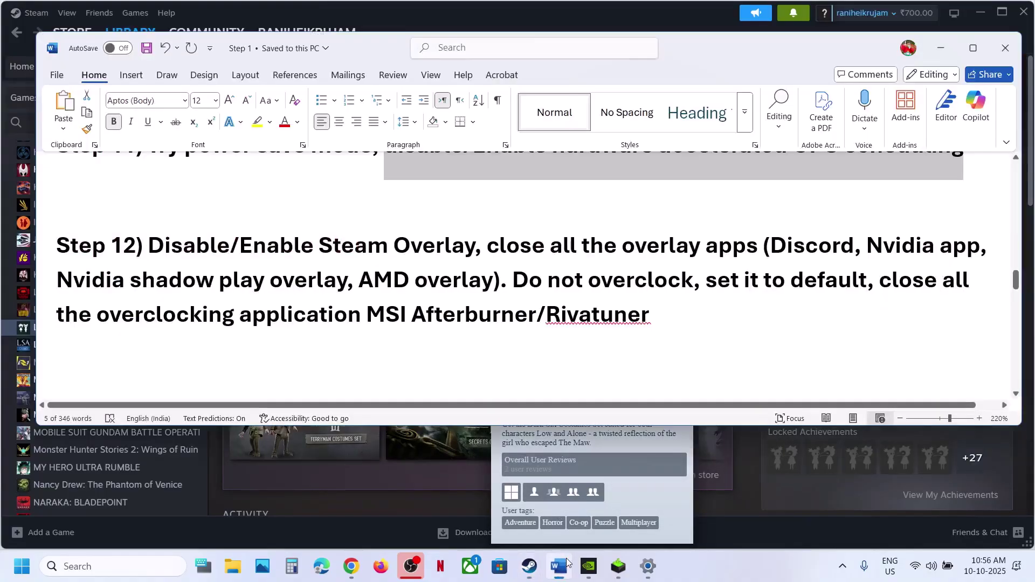
{"action": "left_click", "coordinate": [524, 251]}
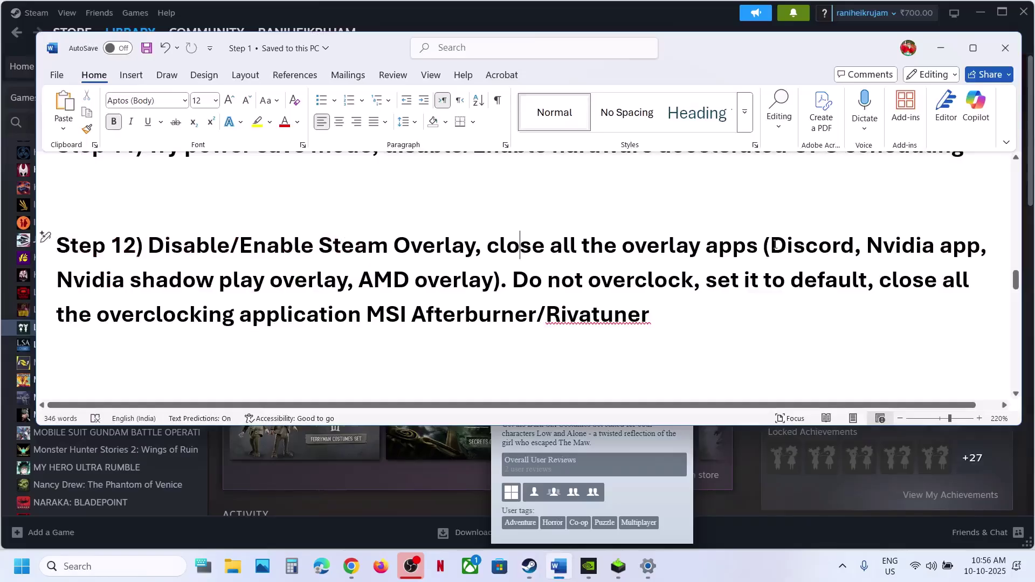
{"action": "left_click_drag", "start_coordinate": [774, 244], "coordinate": [860, 248]}
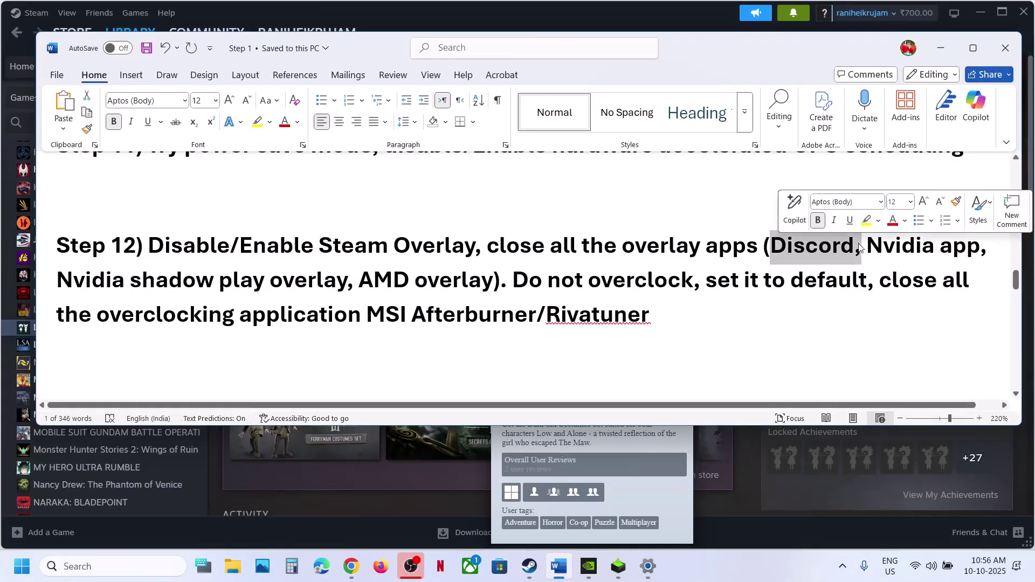
{"action": "left_click", "coordinate": [590, 570]}
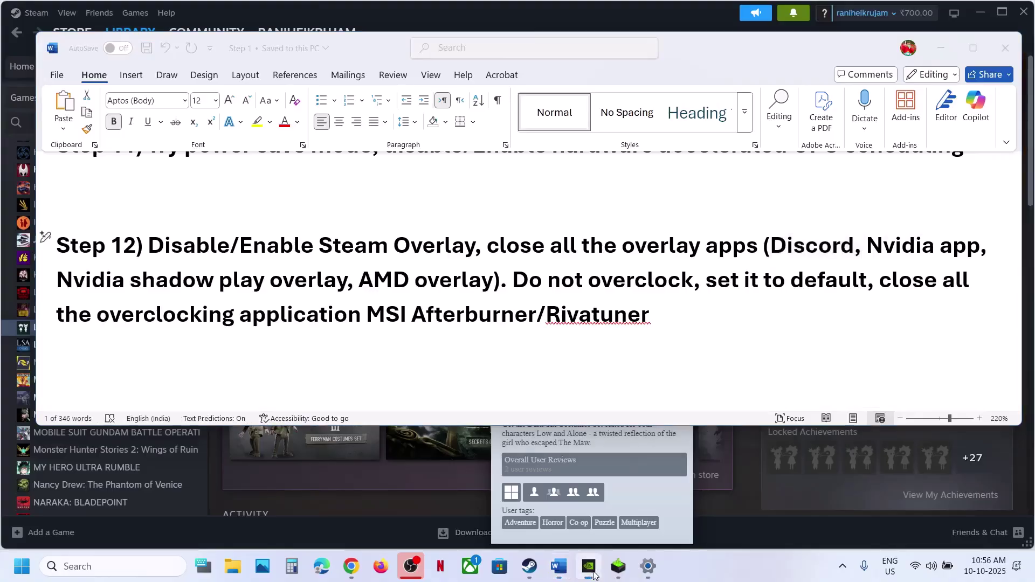
{"action": "left_click", "coordinate": [27, 264]}
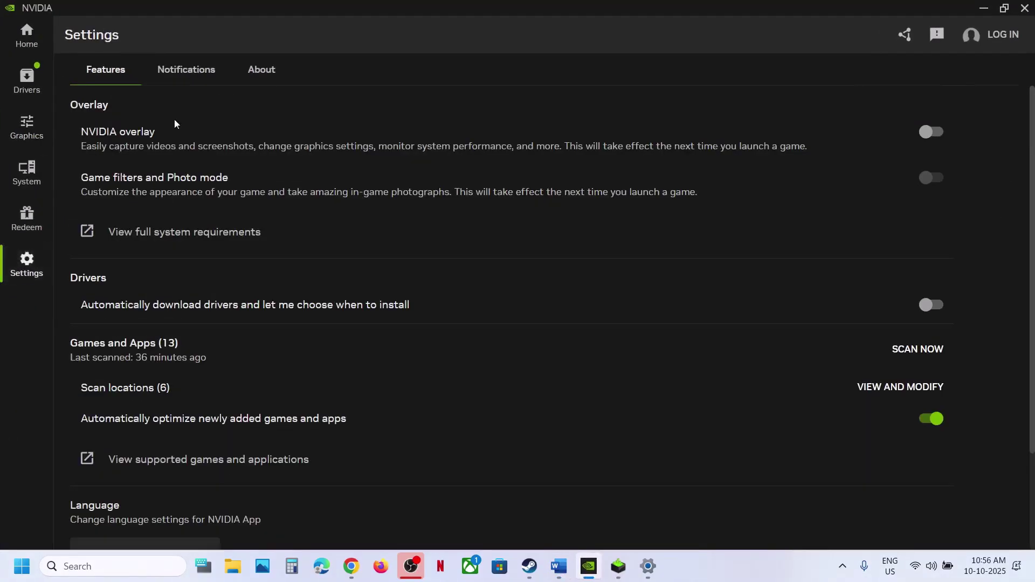
{"action": "left_click", "coordinate": [1024, 7]}
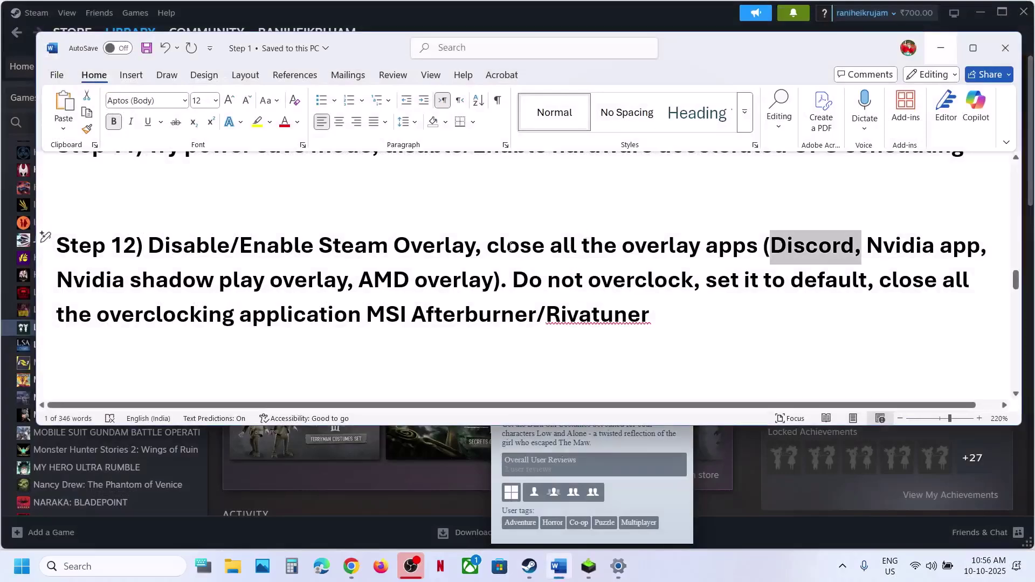
- Highlight the overlay and overclocking advice in Step 12 of the guide, and the 120hz/60Hz refresh rate advice in Step 13
{"action": "left_click_drag", "start_coordinate": [510, 247], "coordinate": [760, 247]}
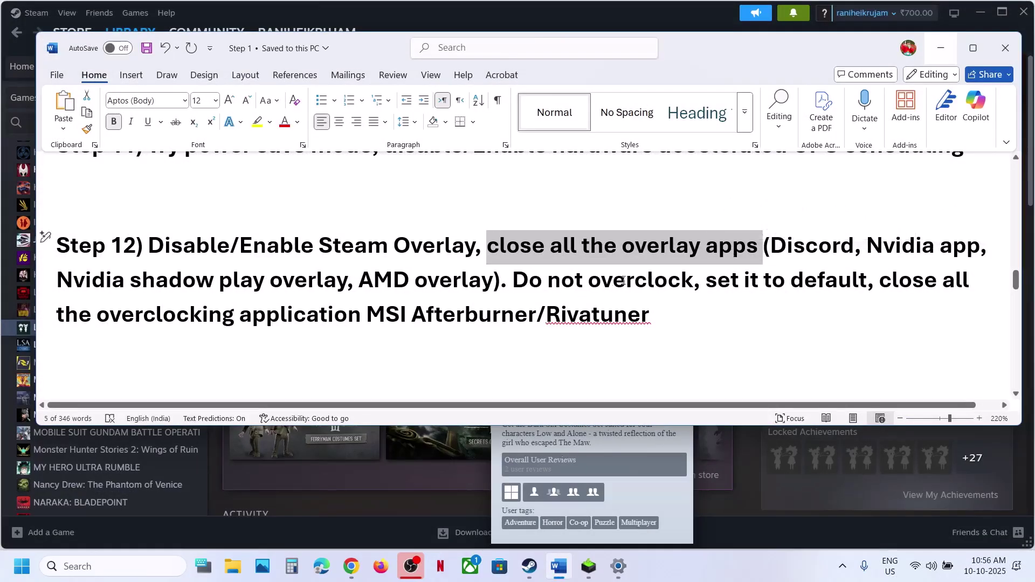
{"action": "left_click_drag", "start_coordinate": [515, 281], "coordinate": [595, 325]}
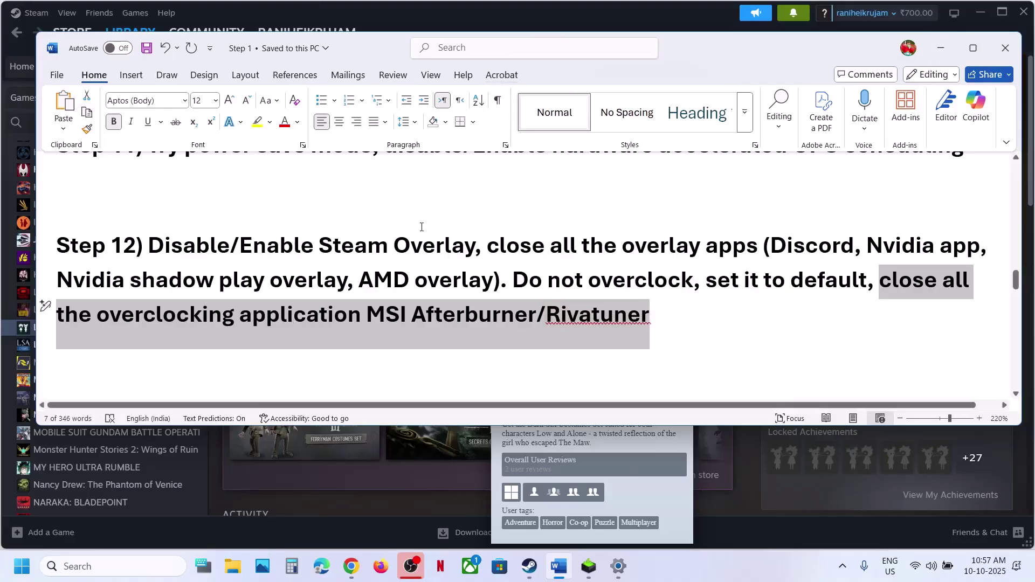
{"action": "scroll", "coordinate": [422, 227], "scroll_direction": "down", "scroll_amount": 1}
{"action": "scroll", "coordinate": [422, 227], "scroll_direction": "down", "scroll_amount": 2}
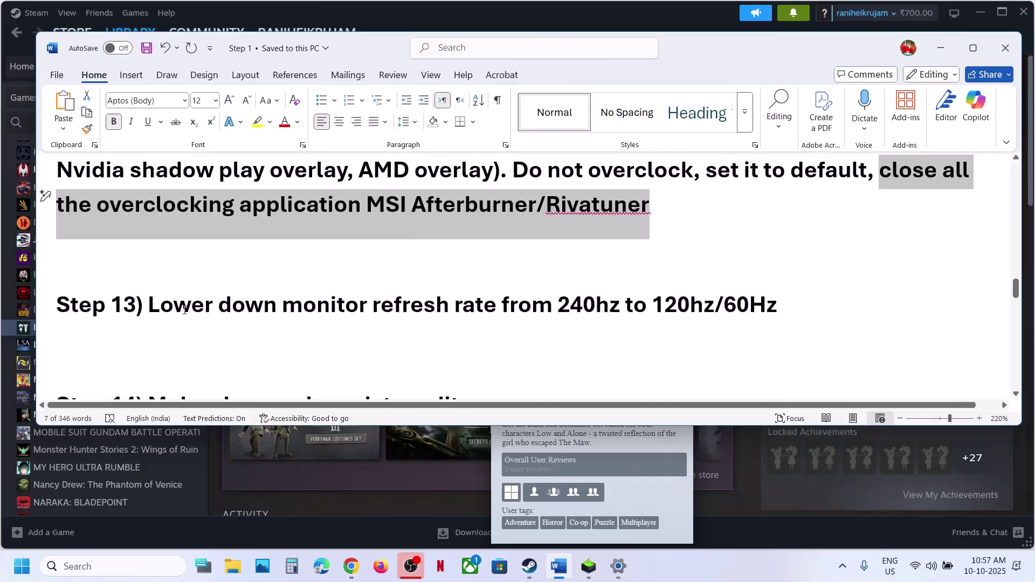
{"action": "left_click_drag", "start_coordinate": [184, 310], "coordinate": [453, 311]}
{"action": "left_click", "coordinate": [569, 317]}
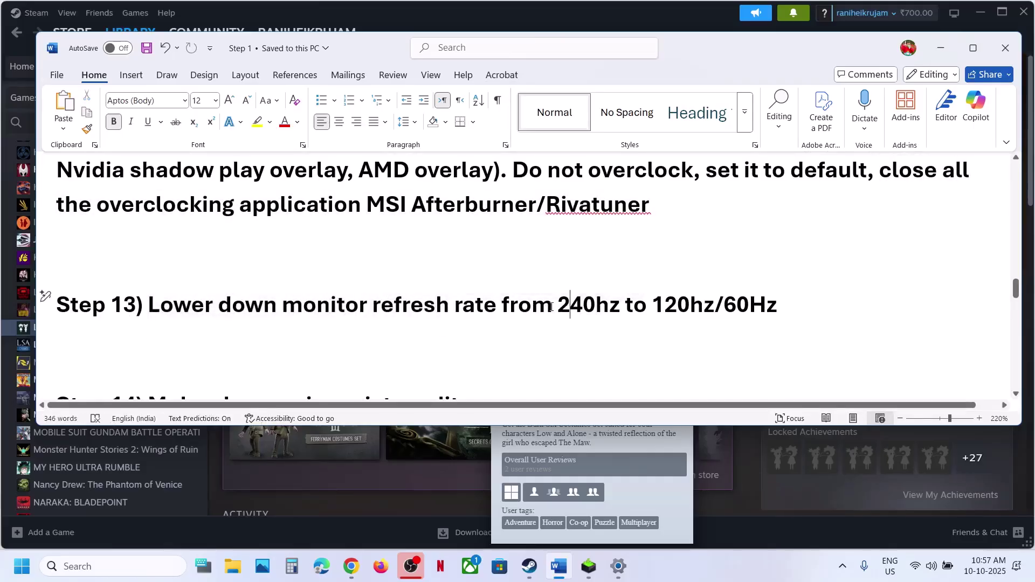
{"action": "left_click_drag", "start_coordinate": [551, 308], "coordinate": [778, 306]}
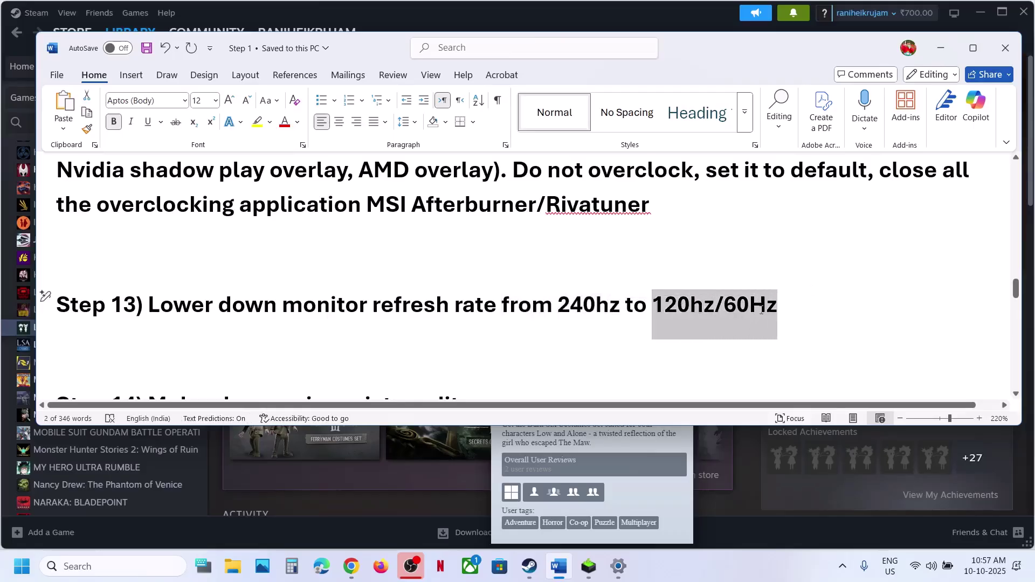
- Switch to Windows Settings, view the refresh rate choices under Advanced display, and close Settings
{"action": "left_click", "coordinate": [318, 338]}
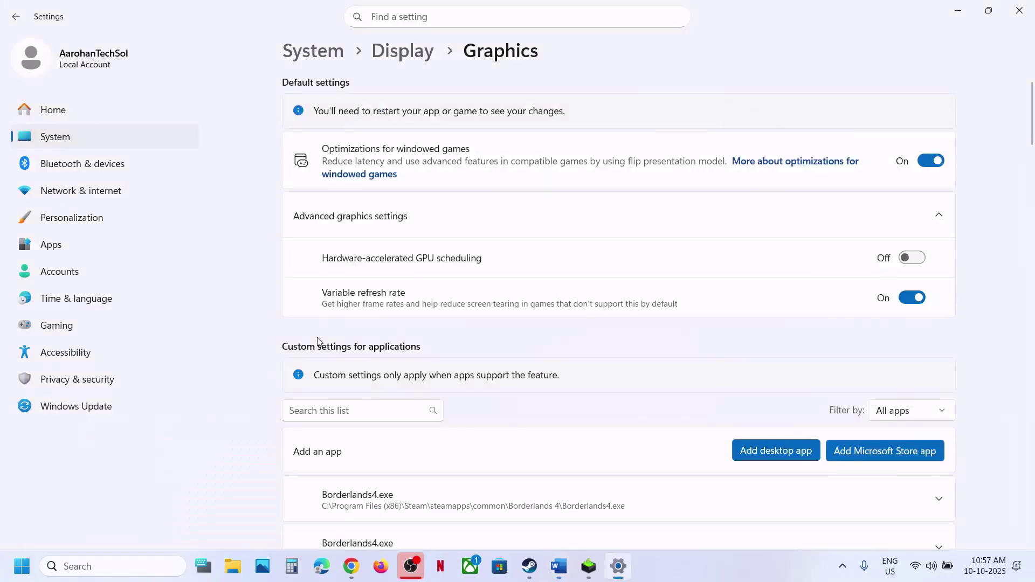
{"action": "left_click", "coordinate": [64, 137]}
{"action": "scroll", "coordinate": [348, 378], "scroll_direction": "down", "scroll_amount": 3}
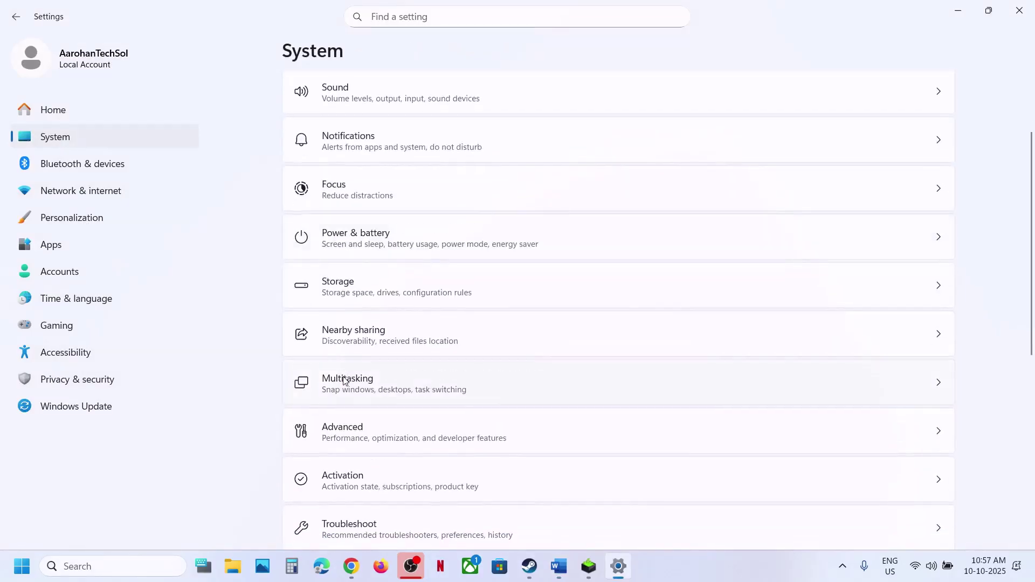
{"action": "scroll", "coordinate": [397, 351], "scroll_direction": "up", "scroll_amount": 3}
{"action": "left_click", "coordinate": [363, 205]}
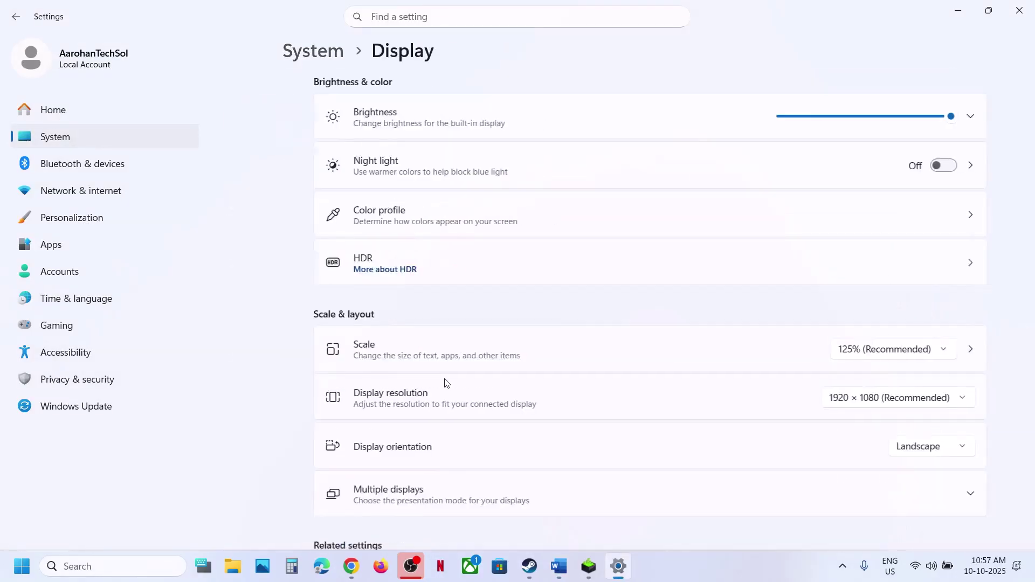
{"action": "scroll", "coordinate": [382, 402], "scroll_direction": "down", "scroll_amount": 2}
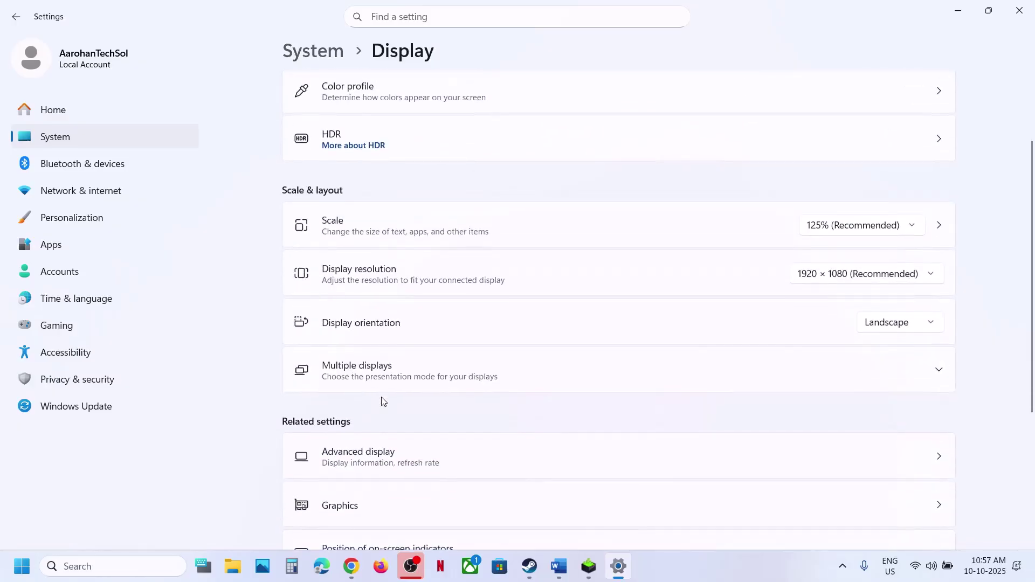
{"action": "left_click", "coordinate": [374, 462]}
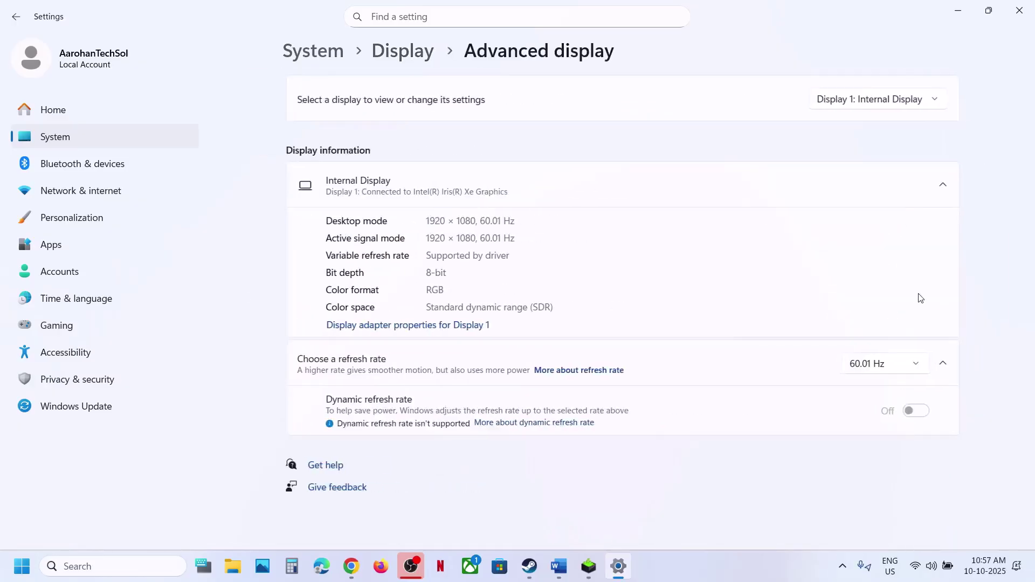
{"action": "left_click", "coordinate": [878, 366]}
{"action": "key", "text": "Escape"}
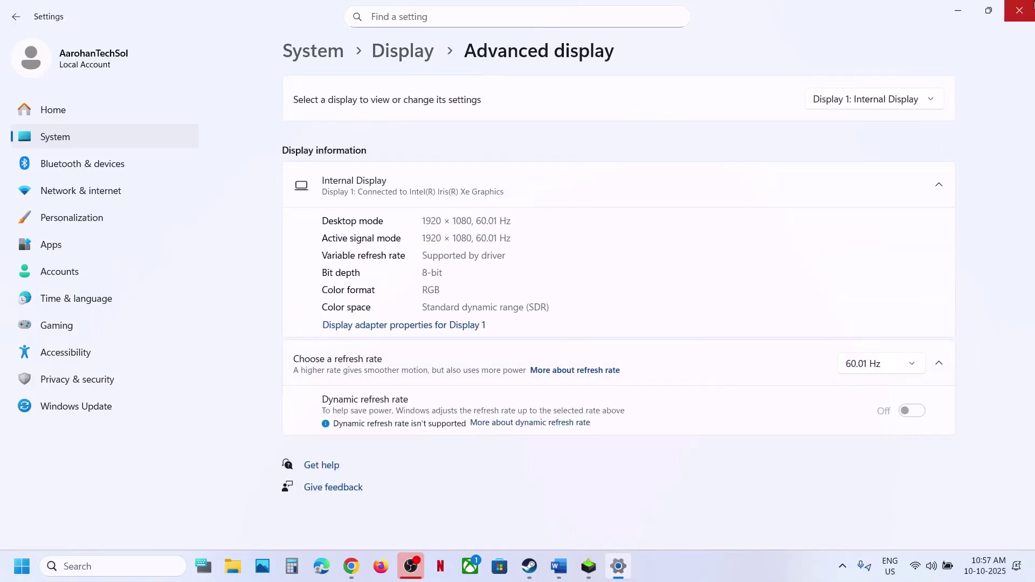
{"action": "left_click", "coordinate": [1019, 10]}
- Go to Step 14 in the guide, then search Windows for Registry Editor and open it with administrator permission
{"action": "scroll", "coordinate": [440, 328], "scroll_direction": "down", "scroll_amount": 3}
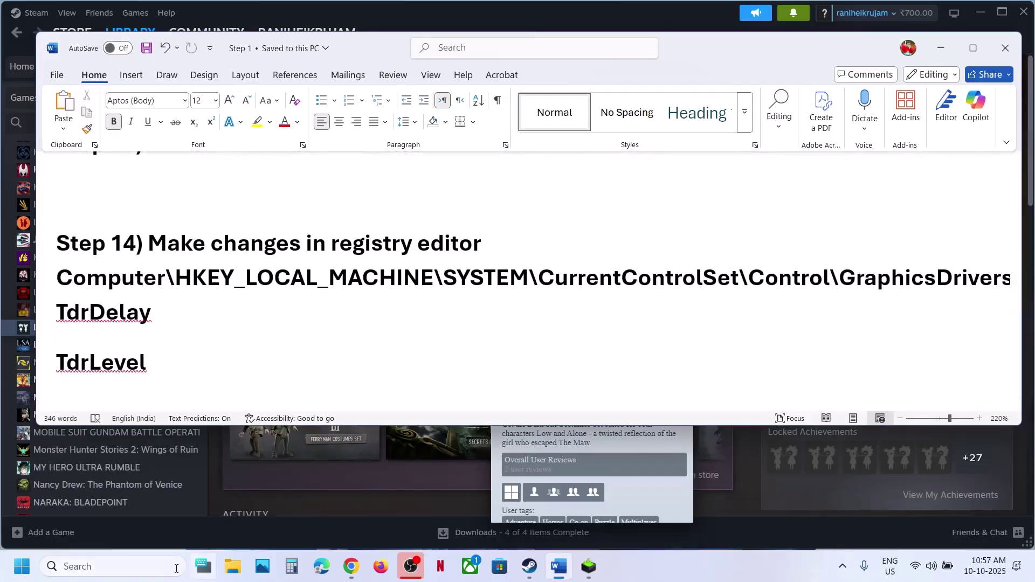
{"action": "left_click", "coordinate": [160, 570]}
{"action": "type", "text": "registrt"}
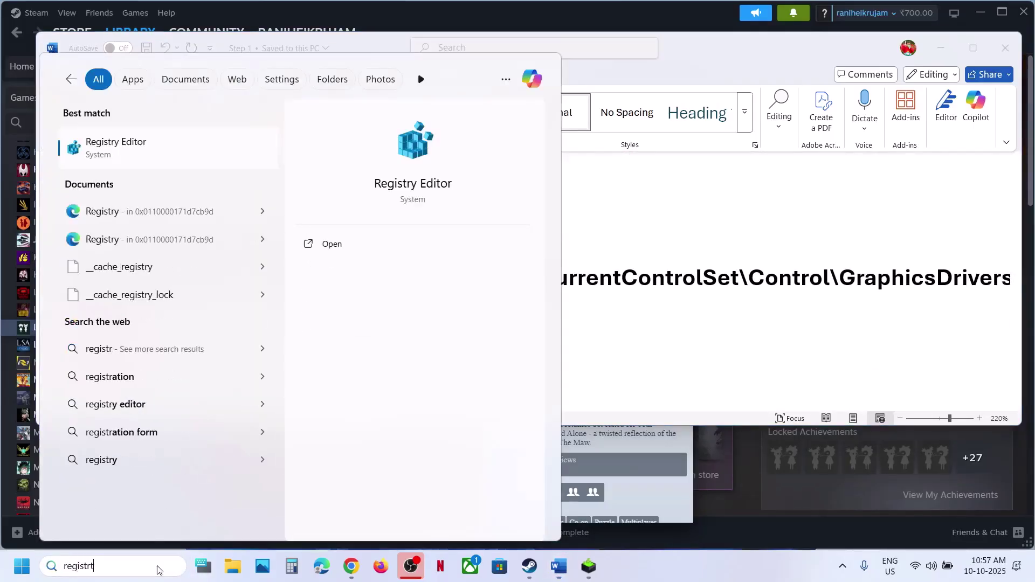
{"action": "key", "text": "BackSpace"}
{"action": "type", "text": "y"}
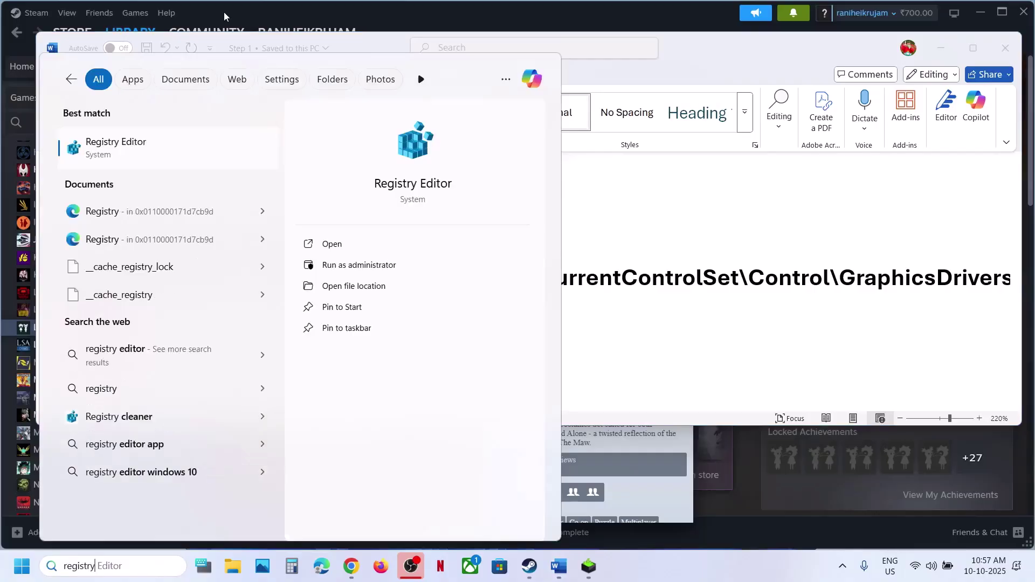
{"action": "left_click", "coordinate": [145, 141]}
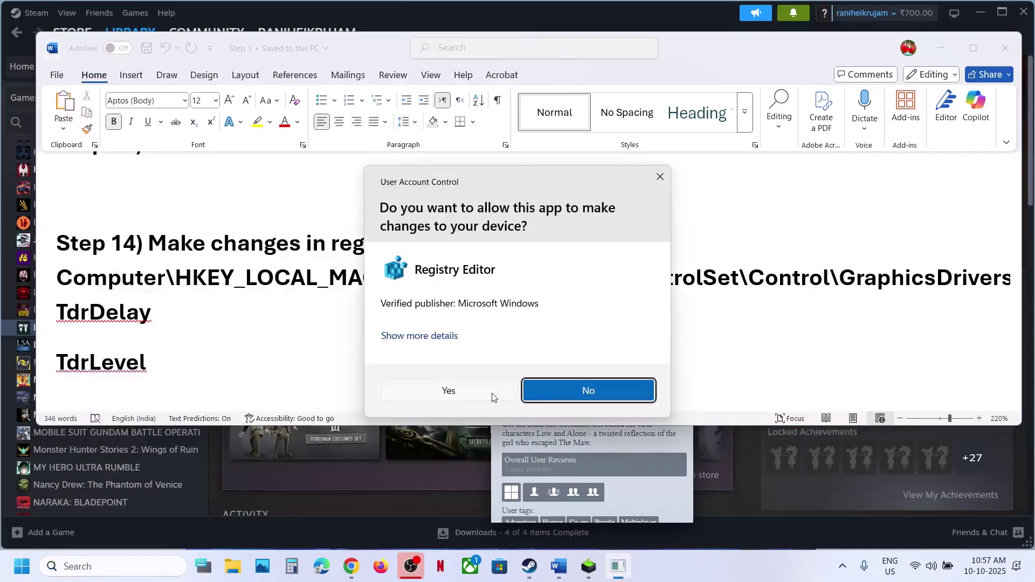
{"action": "left_click", "coordinate": [489, 397]}
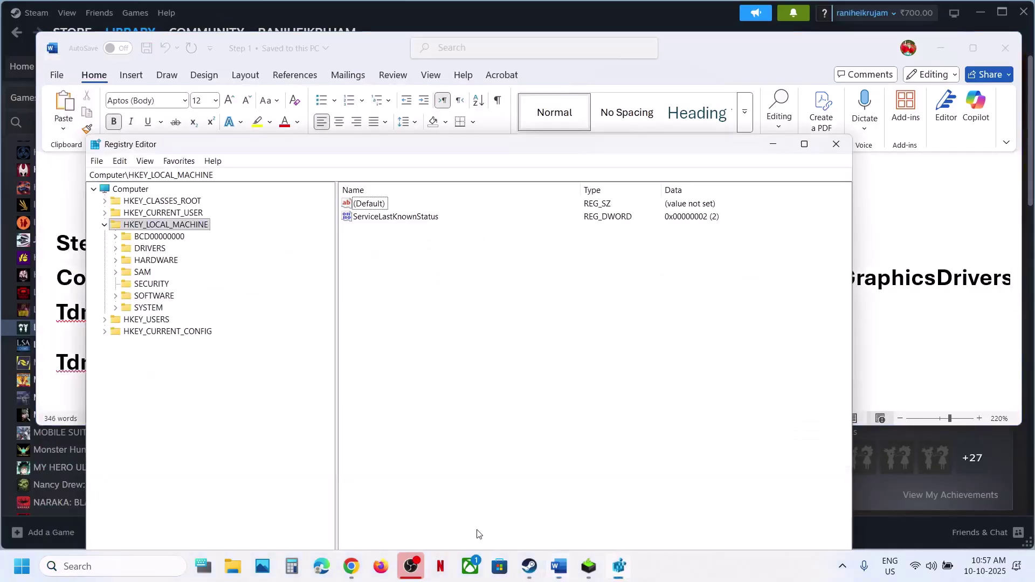
- Expand HKEY_LOCAL_MACHINE, SYSTEM and CurrentControlSet in the registry tree, following the path in Step 14 of the guide
{"action": "left_click", "coordinate": [105, 225]}
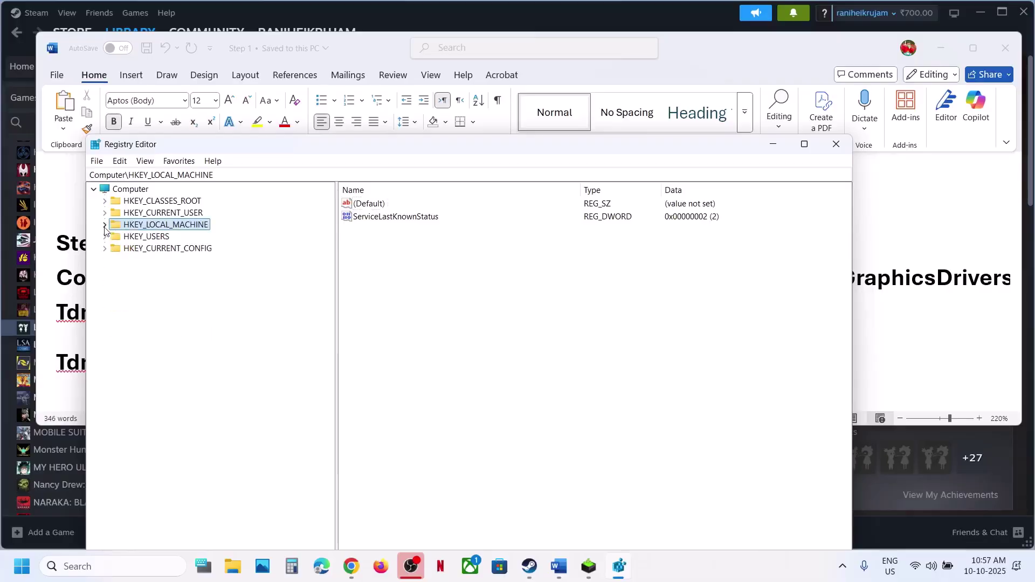
{"action": "left_click", "coordinate": [105, 225]}
{"action": "key", "text": "alt+Tab"}
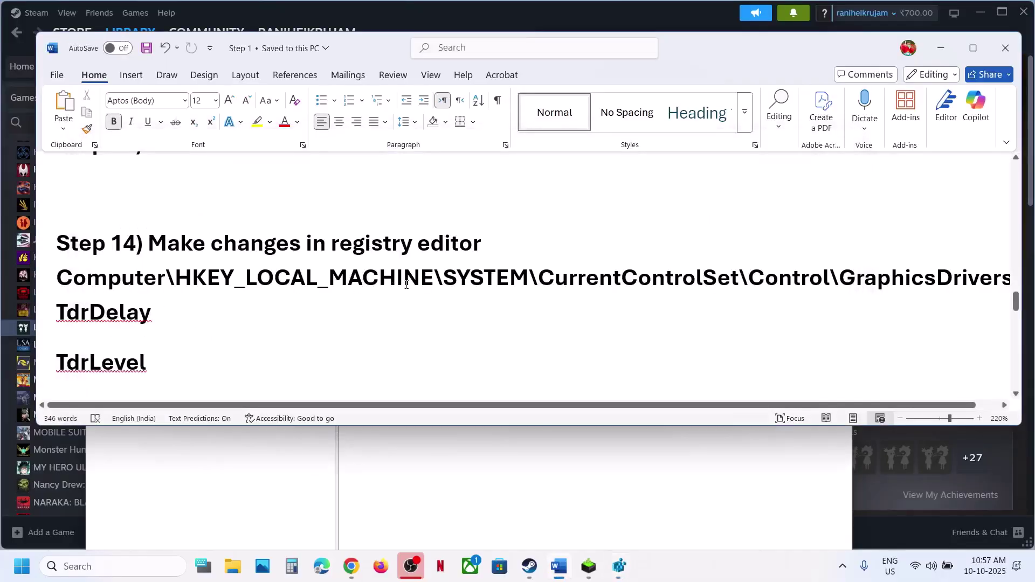
{"action": "key", "text": "alt+Tab"}
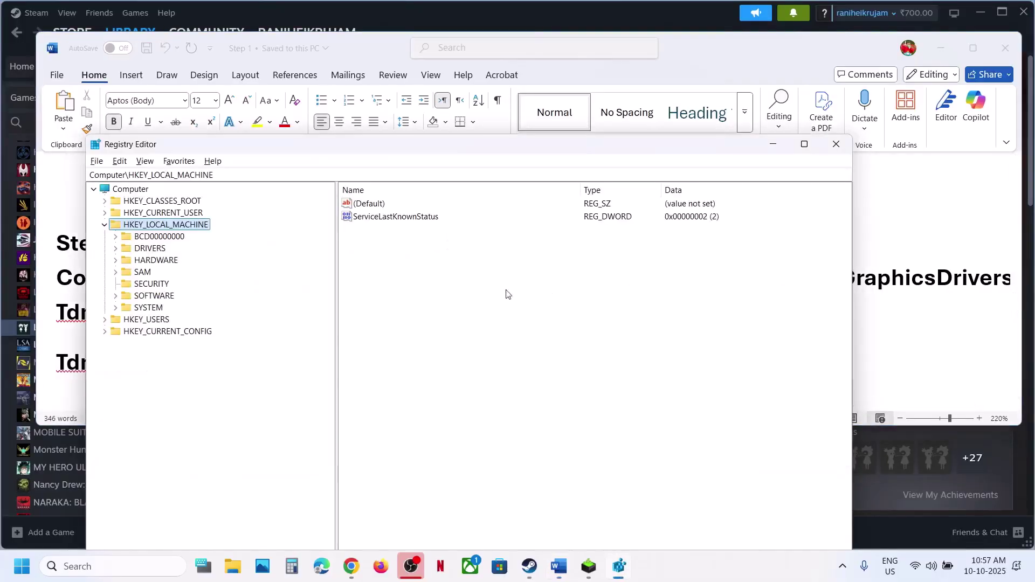
{"action": "left_click", "coordinate": [146, 309]}
{"action": "left_click", "coordinate": [116, 308]}
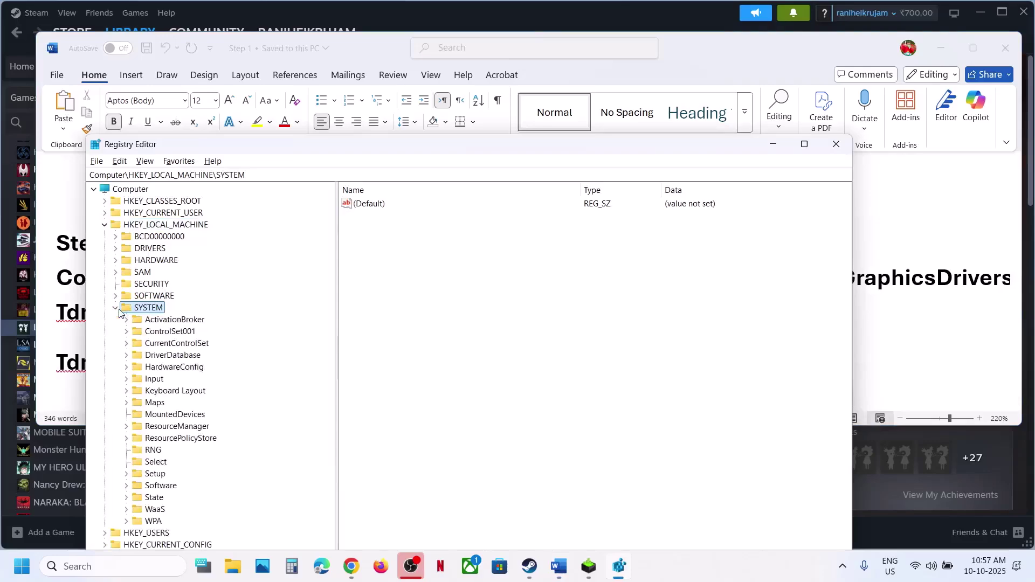
{"action": "left_click", "coordinate": [177, 343]}
{"action": "left_click", "coordinate": [126, 343]}
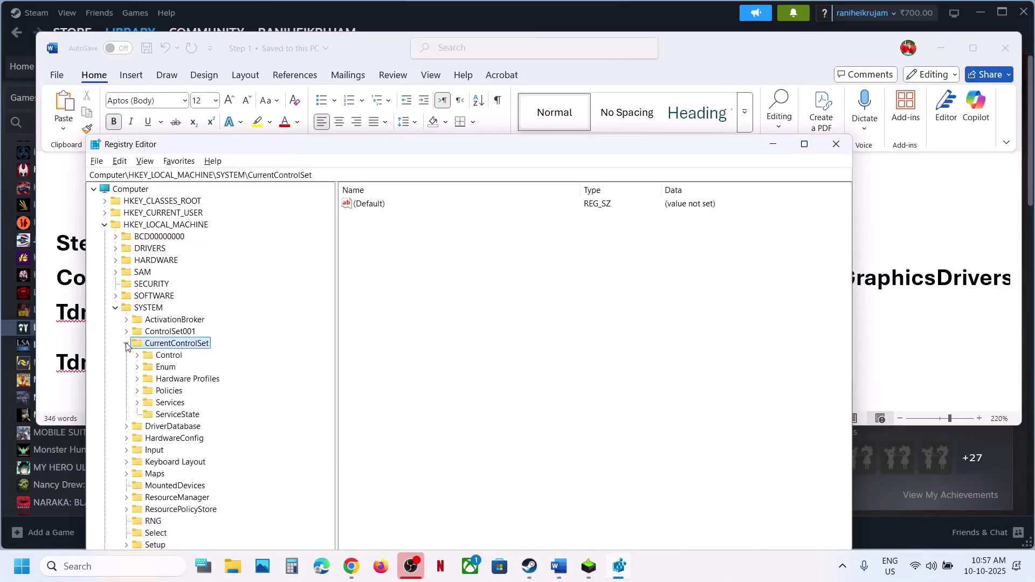
- Expand the Control key under CurrentControlSet and open its GraphicsDrivers key
{"action": "left_click", "coordinate": [167, 355]}
{"action": "left_click", "coordinate": [137, 356]}
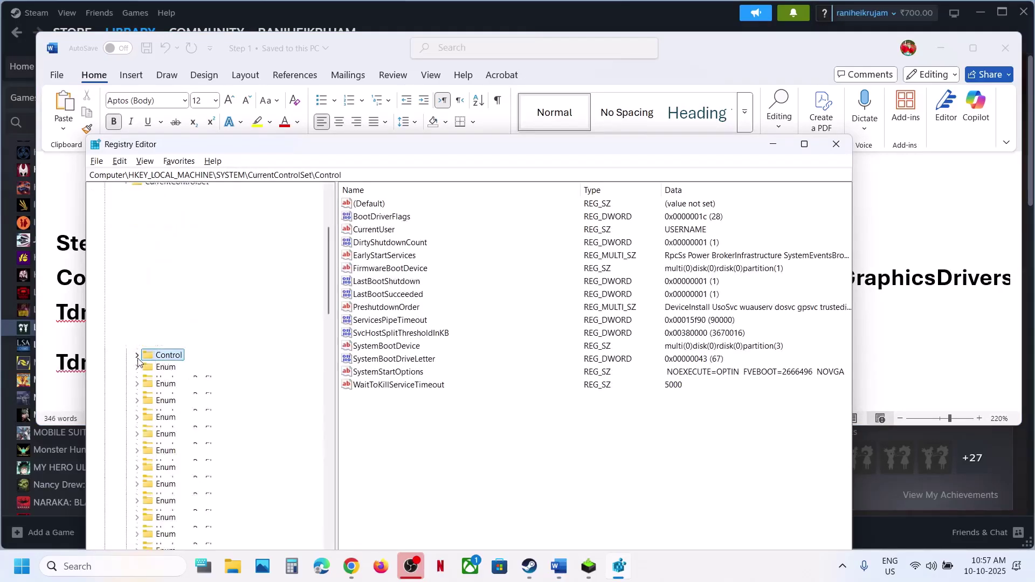
{"action": "scroll", "coordinate": [209, 408], "scroll_direction": "down", "scroll_amount": 10}
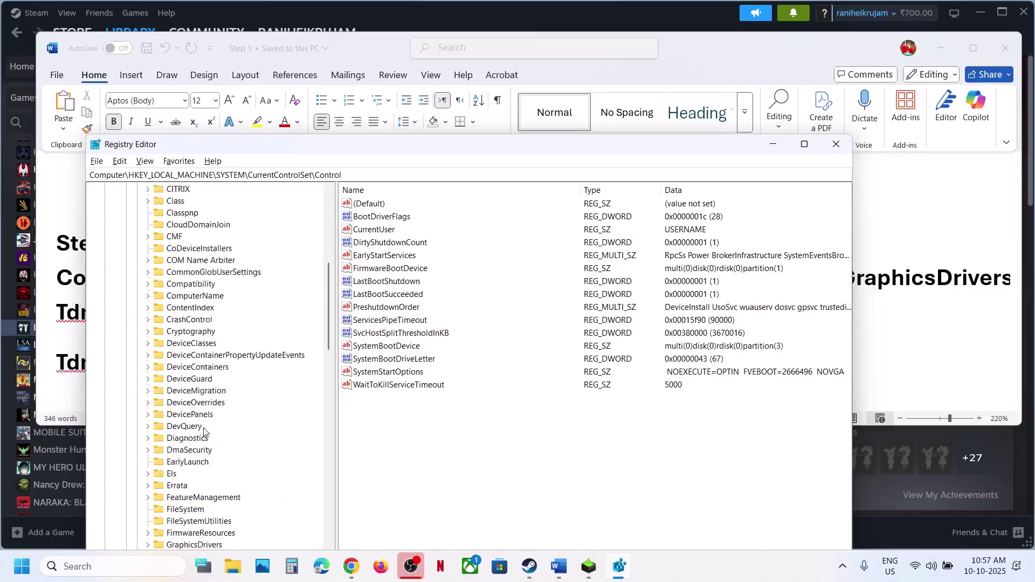
{"action": "scroll", "coordinate": [204, 431], "scroll_direction": "down", "scroll_amount": 3}
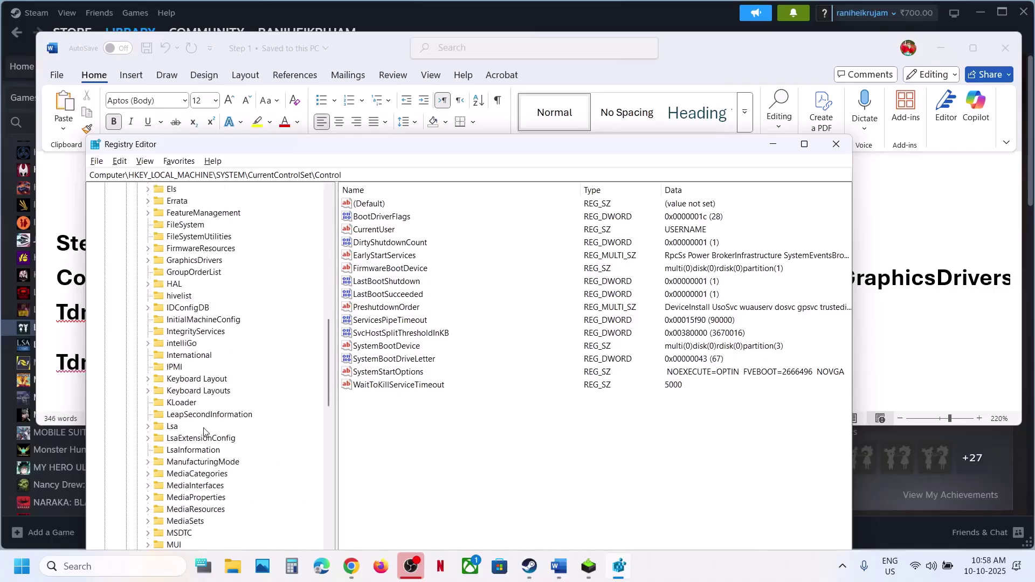
{"action": "scroll", "coordinate": [203, 431], "scroll_direction": "up", "scroll_amount": 2}
{"action": "left_click", "coordinate": [197, 335]}
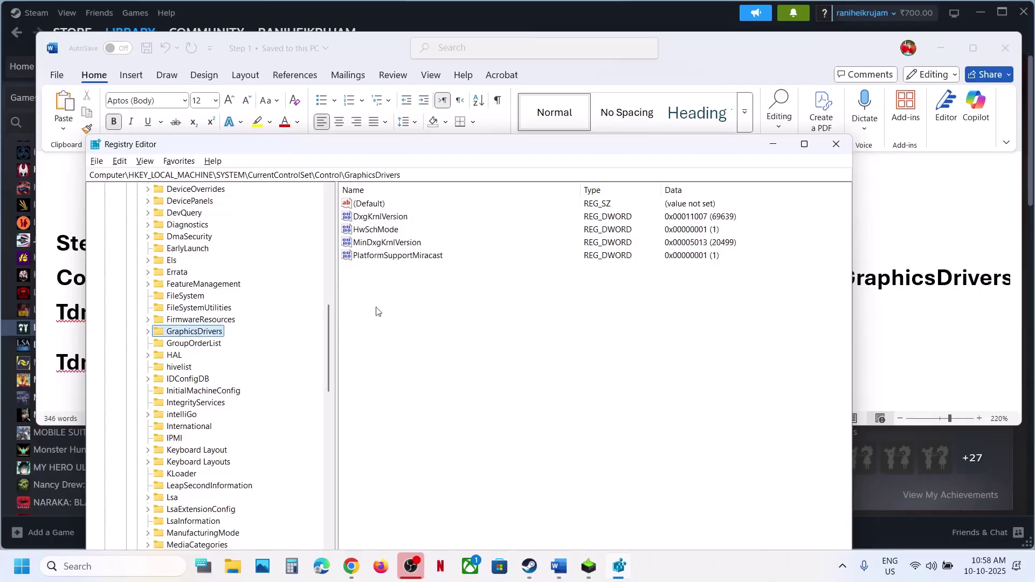
{"action": "left_click", "coordinate": [515, 318]}
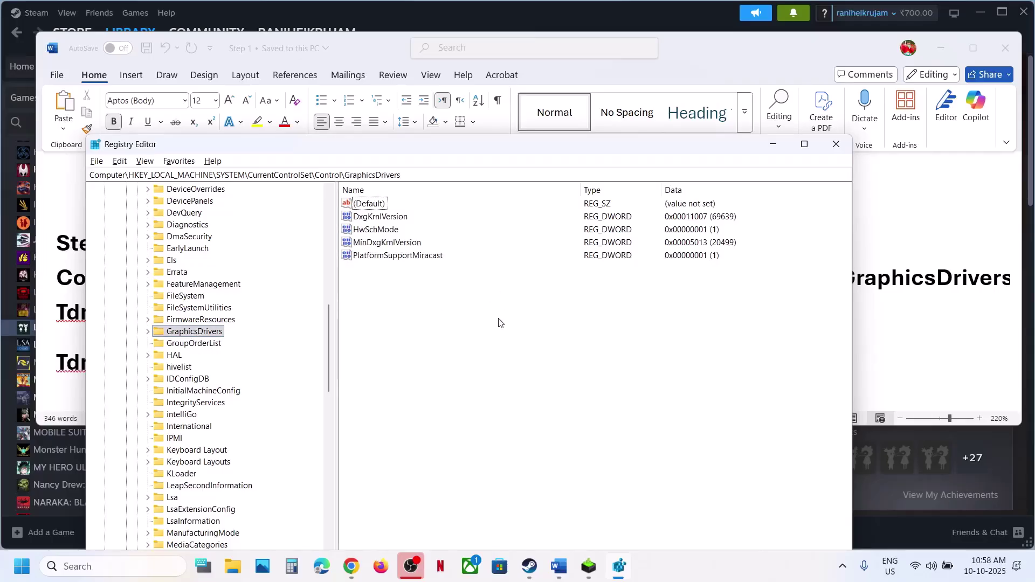
- Check the value names in Step 14 of the guide, highlight TdrLevel, and return to Registry Editor
{"action": "key", "text": "alt+Tab"}
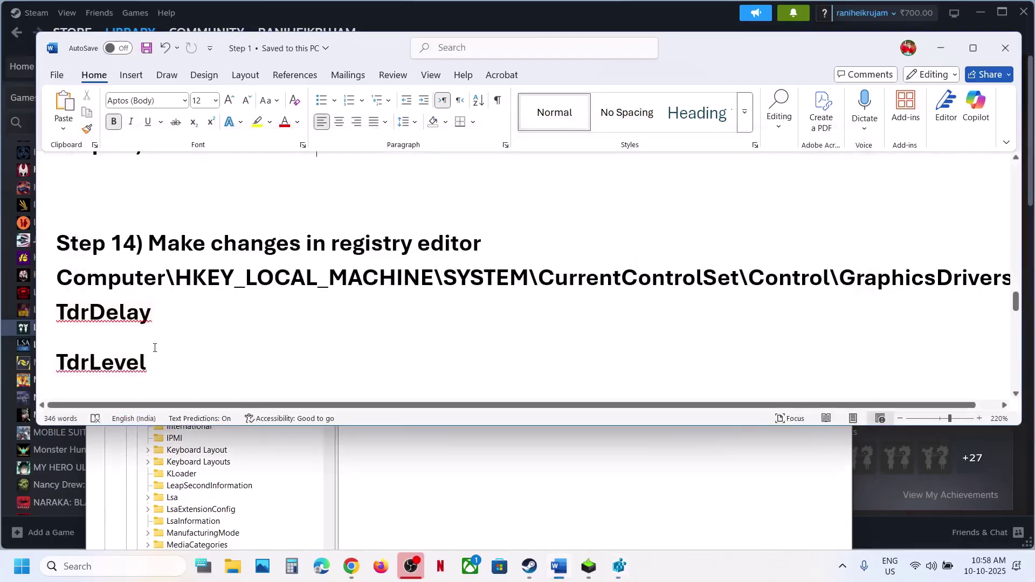
{"action": "double_click", "coordinate": [92, 363]}
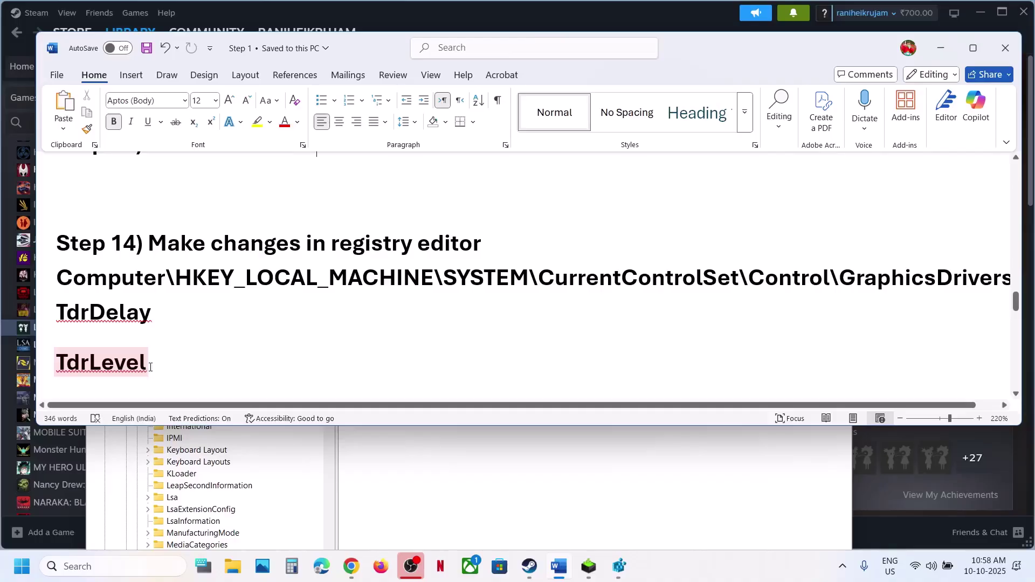
{"action": "key", "text": "alt+Tab"}
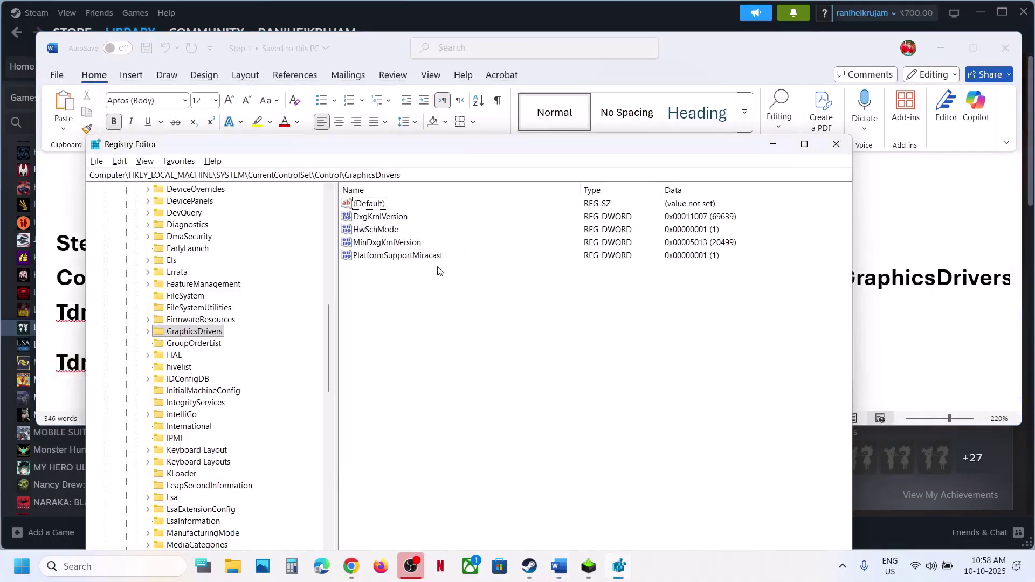
{"action": "key", "text": "alt+Tab"}
{"action": "key", "text": "alt+Tab"}
- Create a DWORD (32-bit) value in the GraphicsDrivers key, and copy the name TdrDelay from the guide
{"action": "right_click", "coordinate": [453, 304]}
{"action": "mouse_move", "coordinate": [452, 314]}
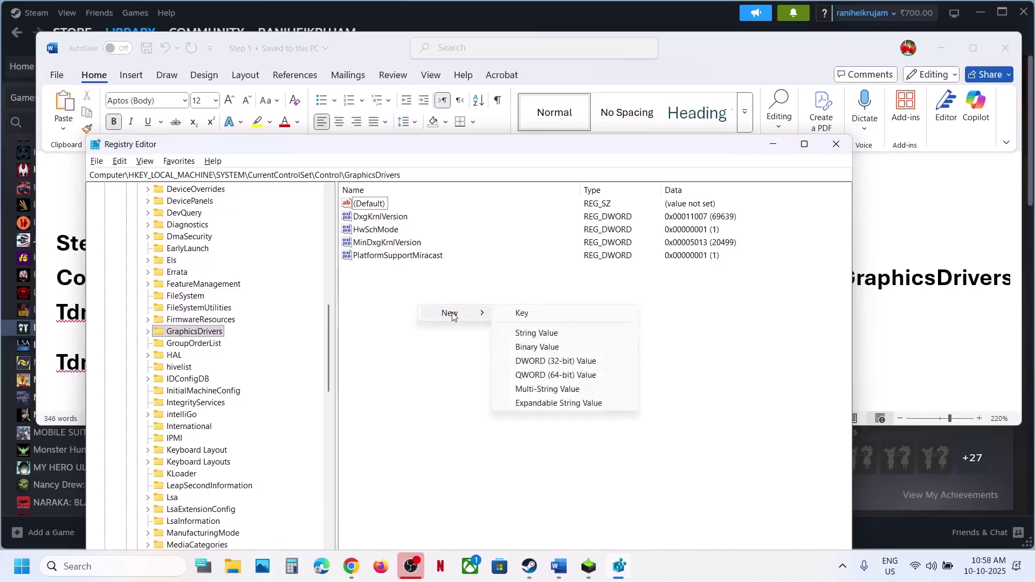
{"action": "left_click", "coordinate": [540, 361]}
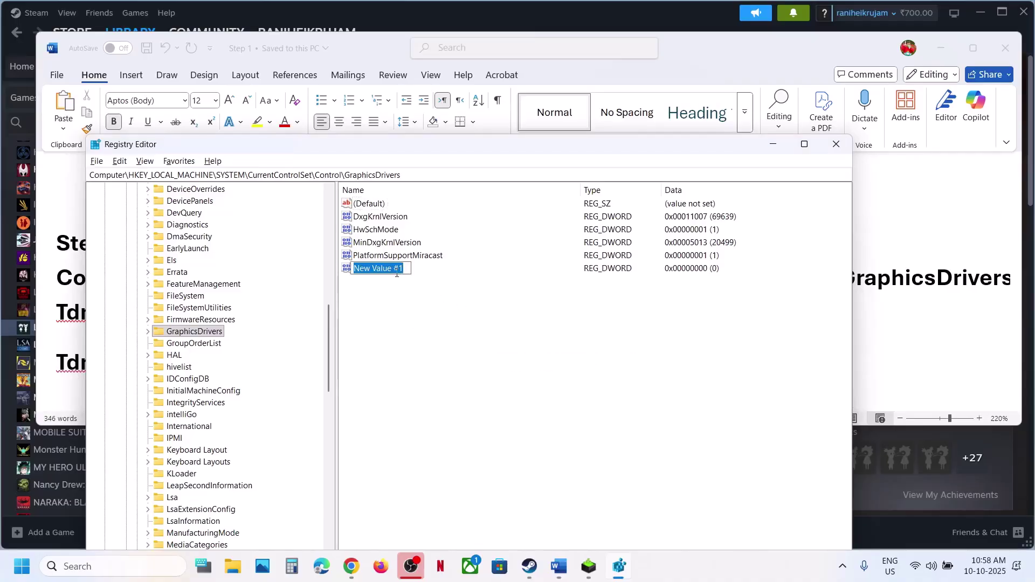
{"action": "left_click", "coordinate": [63, 321]}
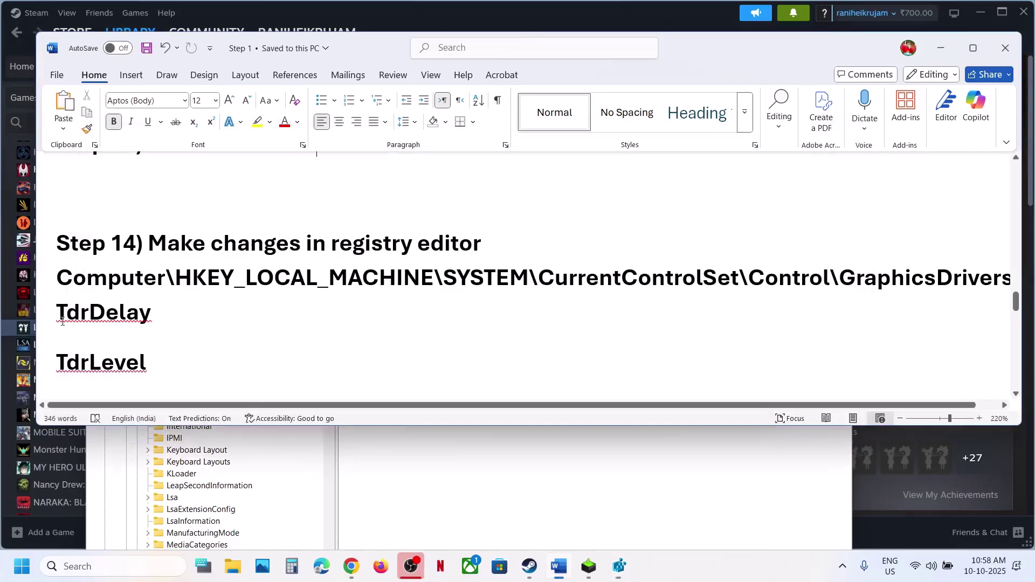
{"action": "double_click", "coordinate": [98, 316]}
{"action": "key", "text": "ctrl+c"}
{"action": "key", "text": "alt+Tab"}
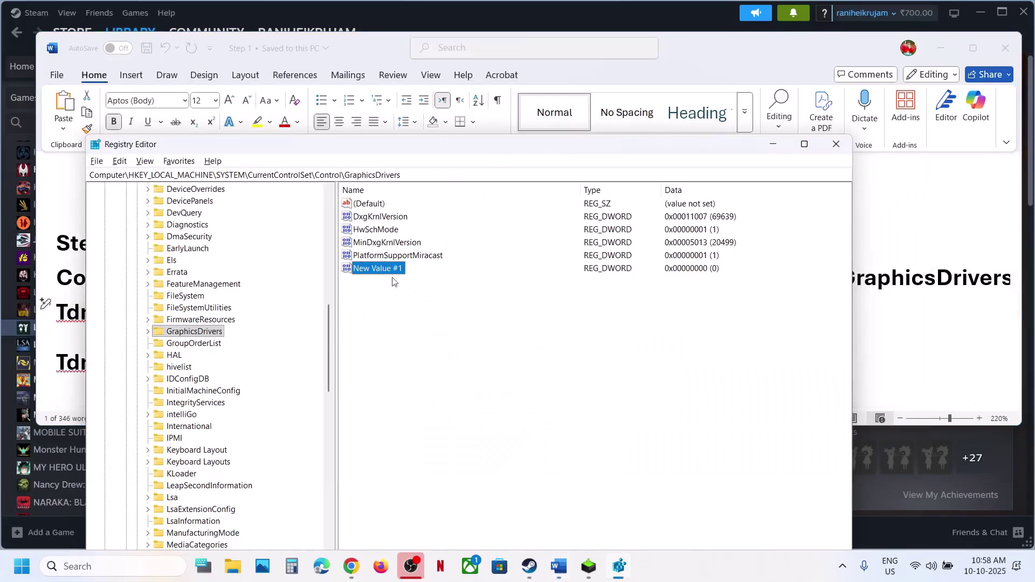
- Rename the new DWORD value as TdrDelay and accept its value data as 0 in hexadecimal
{"action": "right_click", "coordinate": [385, 270]}
{"action": "left_click", "coordinate": [425, 323]}
{"action": "key", "text": "ctrl+v"}
{"action": "key", "text": "Return"}
{"action": "double_click", "coordinate": [377, 269]}
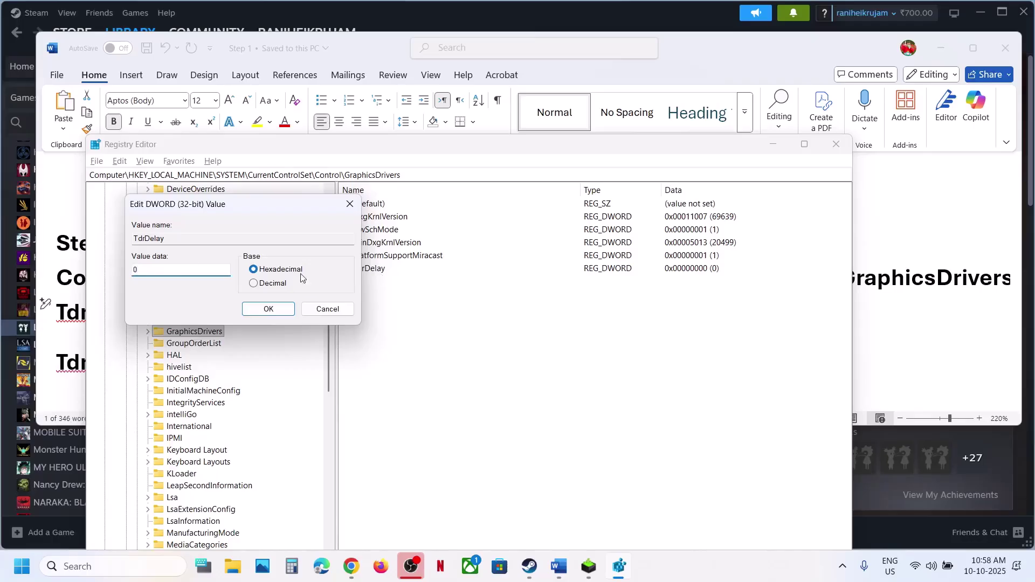
{"action": "left_click", "coordinate": [274, 311]}
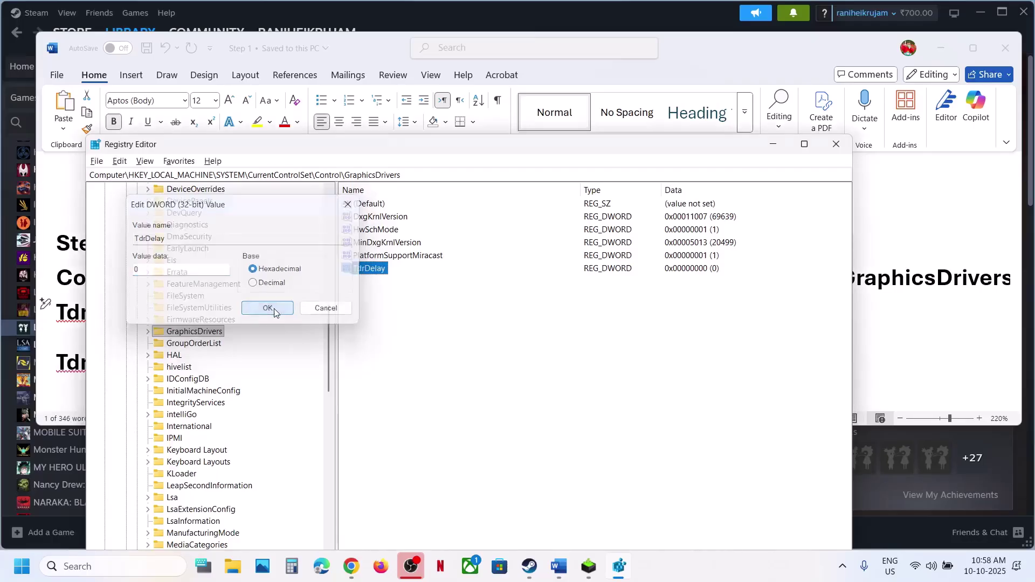
- Create a second DWORD (32-bit) value in the GraphicsDrivers key, and copy the name TdrLevel from the guide
{"action": "right_click", "coordinate": [376, 294]}
{"action": "mouse_move", "coordinate": [409, 297]}
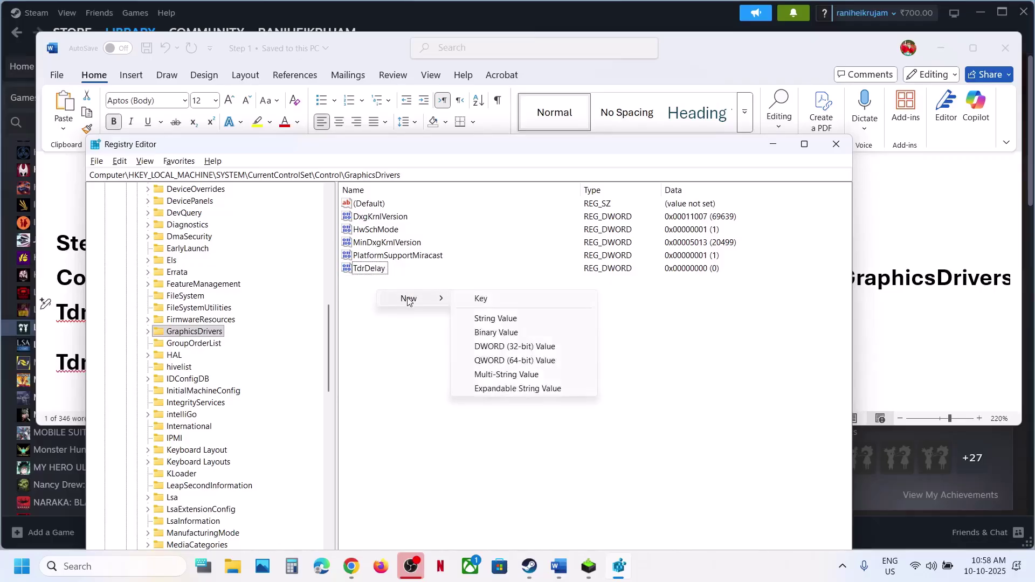
{"action": "left_click", "coordinate": [501, 347]}
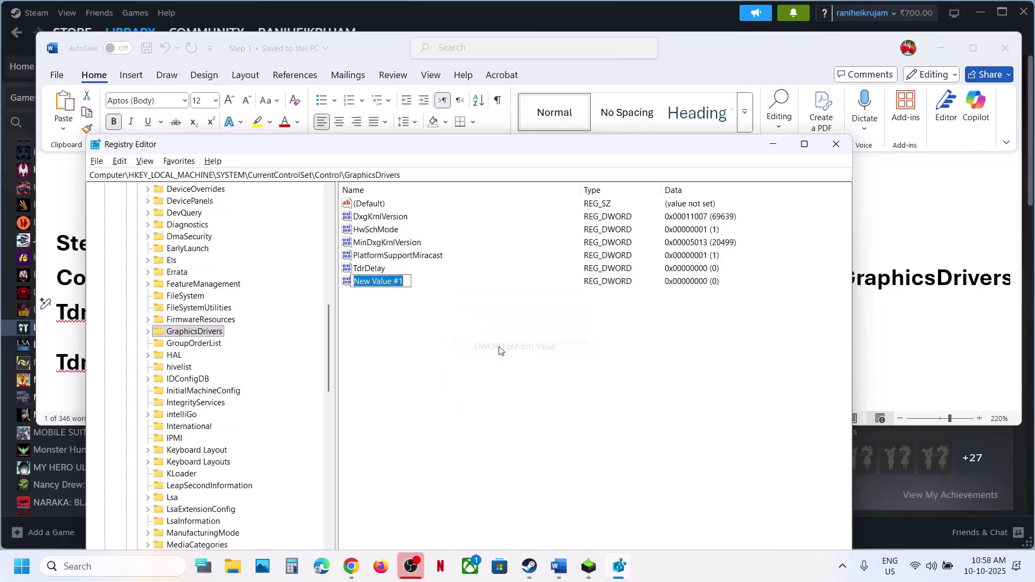
{"action": "left_click", "coordinate": [65, 371]}
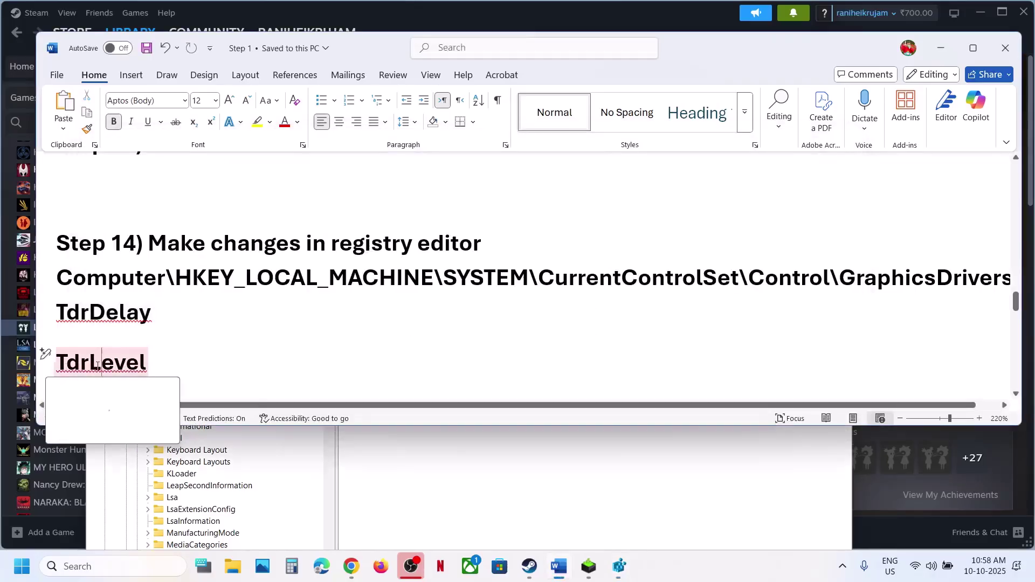
{"action": "triple_click", "coordinate": [96, 365]}
{"action": "key", "text": "ctrl+c"}
{"action": "key", "text": "alt+Tab"}
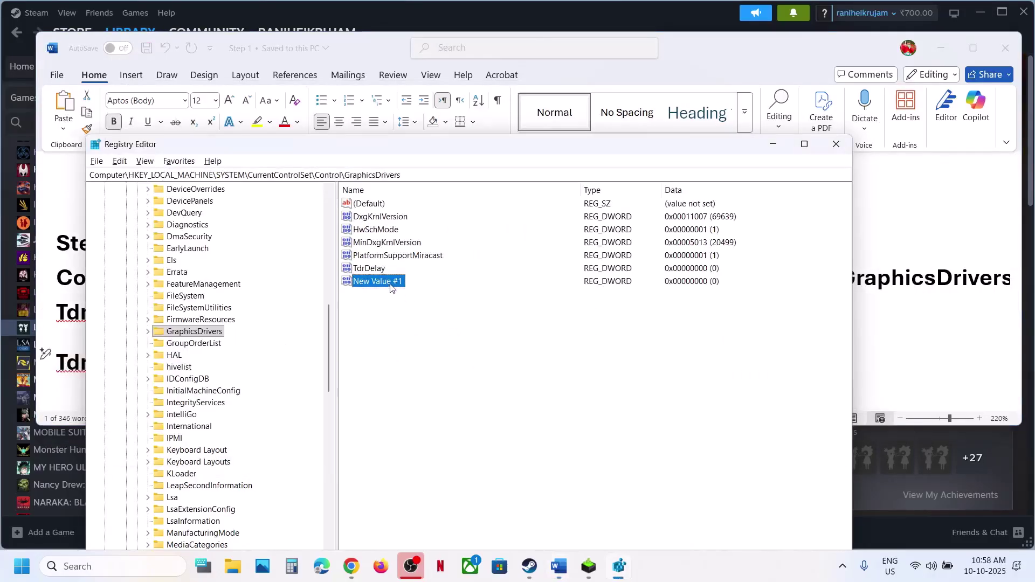
- Rename the second DWORD value as TdrLevel and accept its value data as 0 in hexadecimal
{"action": "right_click", "coordinate": [391, 287]}
{"action": "left_click", "coordinate": [433, 344]}
{"action": "key", "text": "ctrl+v"}
{"action": "key", "text": "Return"}
{"action": "double_click", "coordinate": [371, 282]}
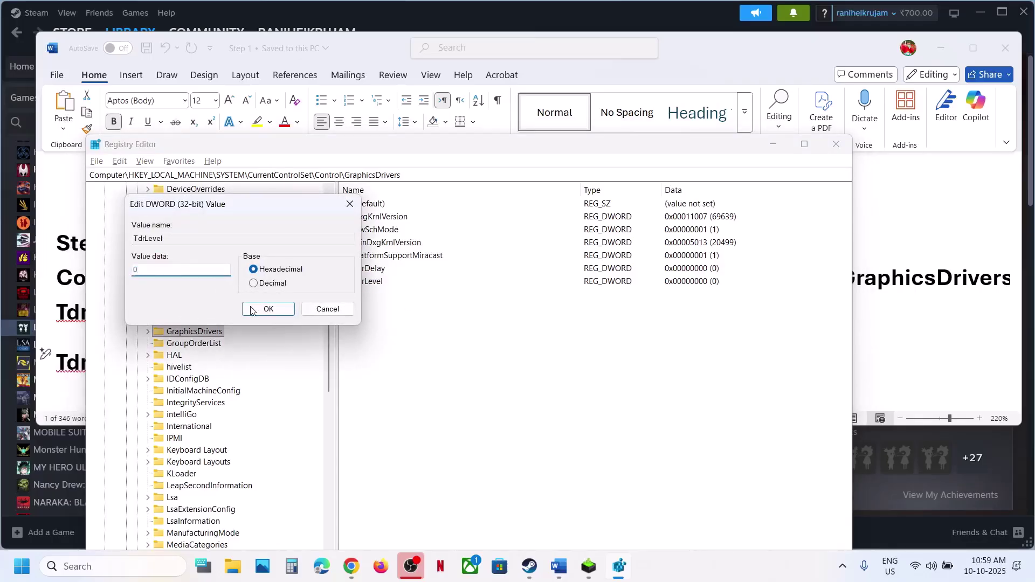
{"action": "left_click", "coordinate": [268, 309]}
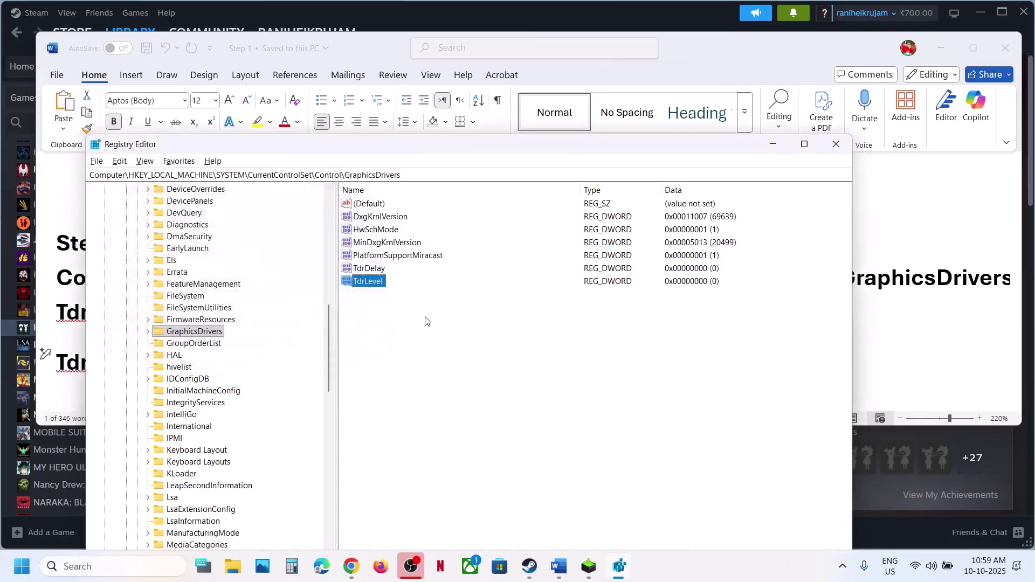
{"action": "double_click", "coordinate": [374, 269]}
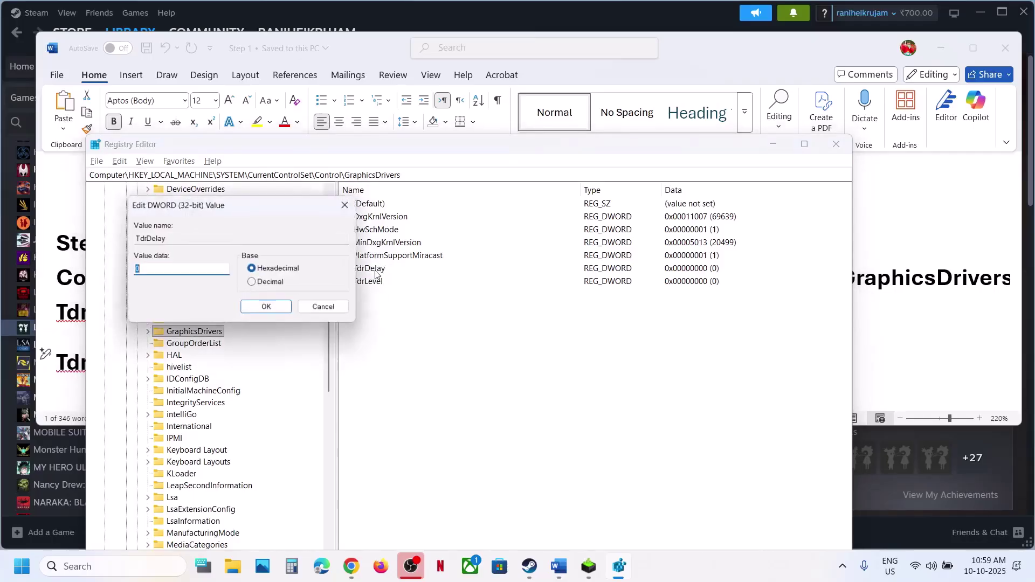
{"action": "left_click", "coordinate": [264, 284]}
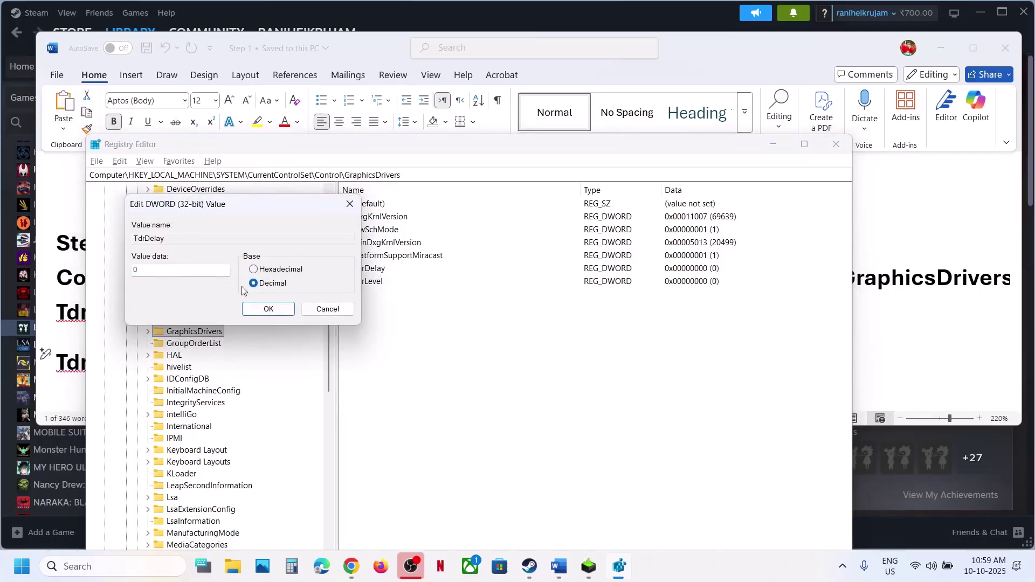
{"action": "left_click", "coordinate": [309, 310]}
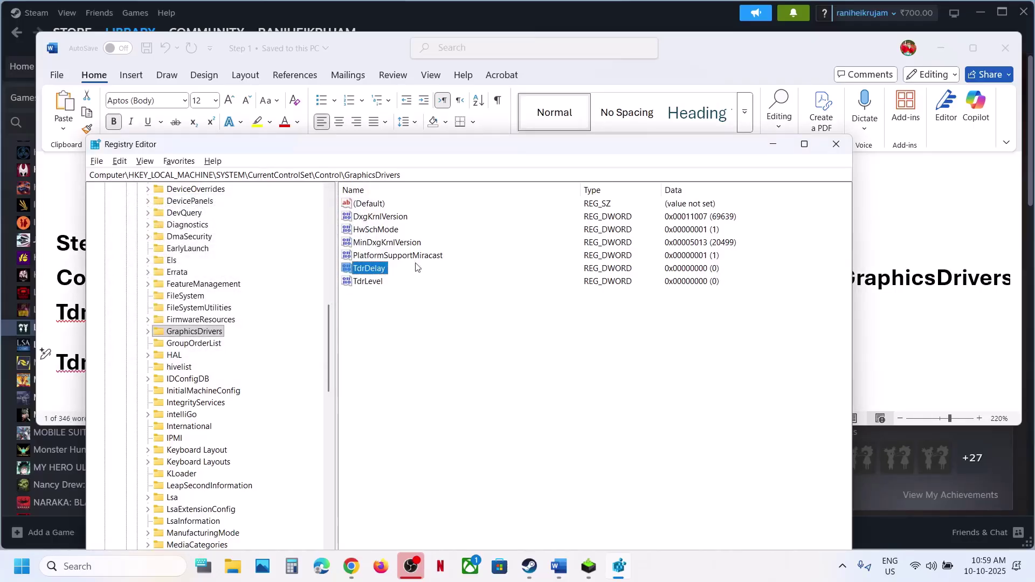
- View the Windows Restart option without restarting the computer, and close Registry Editor
{"action": "left_click", "coordinate": [22, 566]}
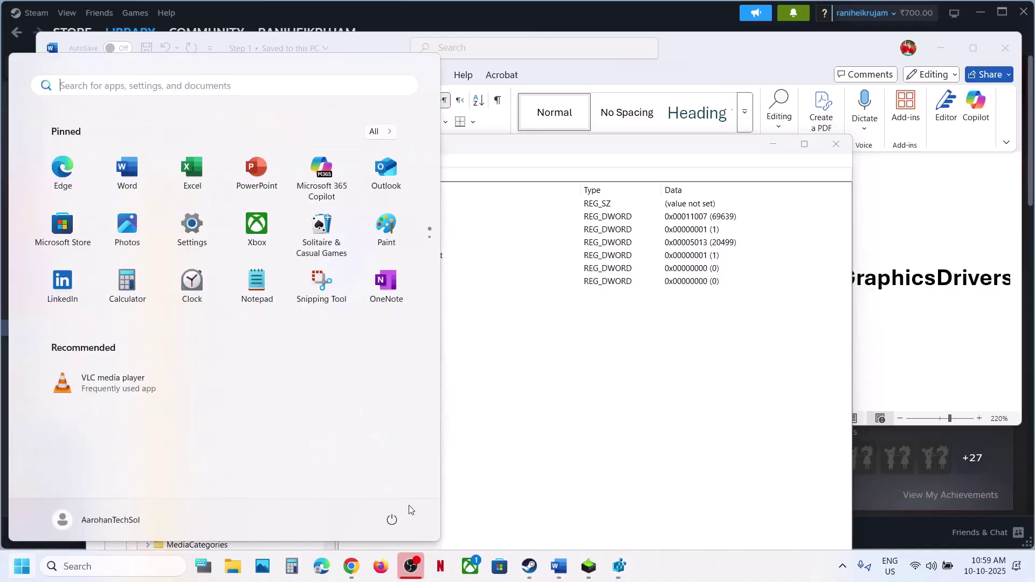
{"action": "left_click", "coordinate": [404, 520]}
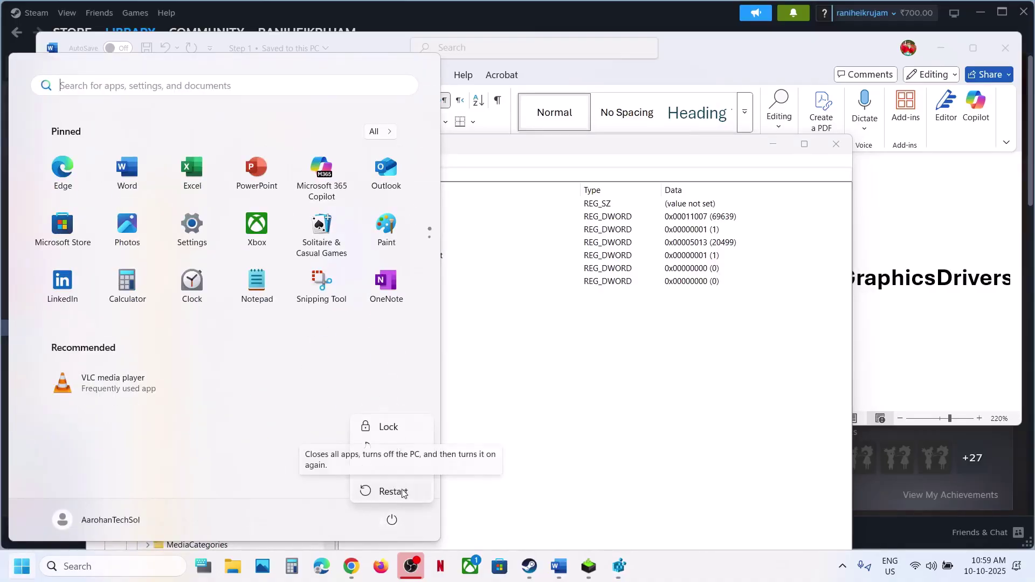
{"action": "left_click", "coordinate": [568, 402]}
{"action": "left_click", "coordinate": [633, 358]}
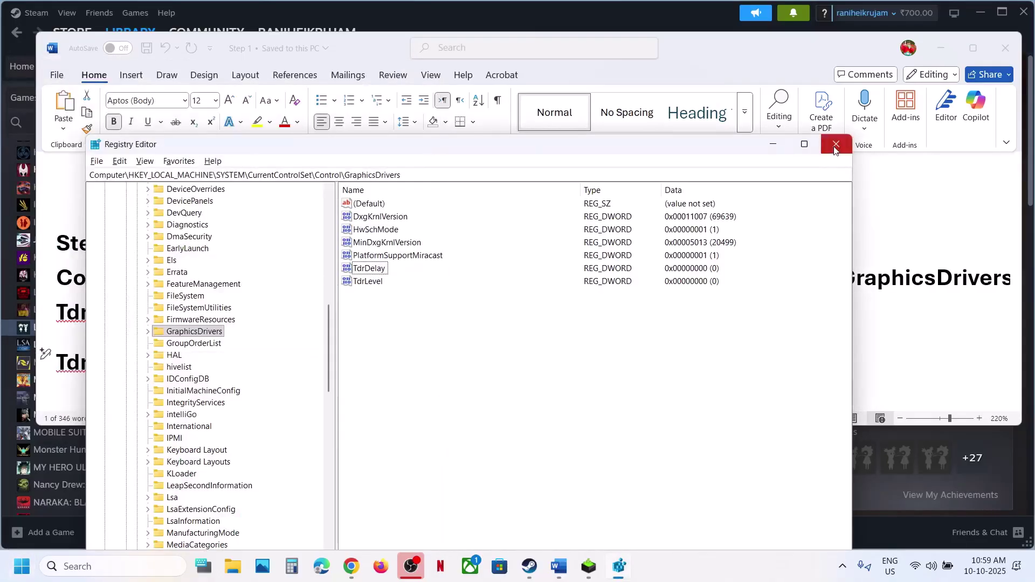
{"action": "left_click", "coordinate": [835, 145]}
- Copy "View Advanced system settings" from the guide, search Windows for it, and open System Properties beside the instructions
{"action": "scroll", "coordinate": [319, 345], "scroll_direction": "down", "scroll_amount": 5}
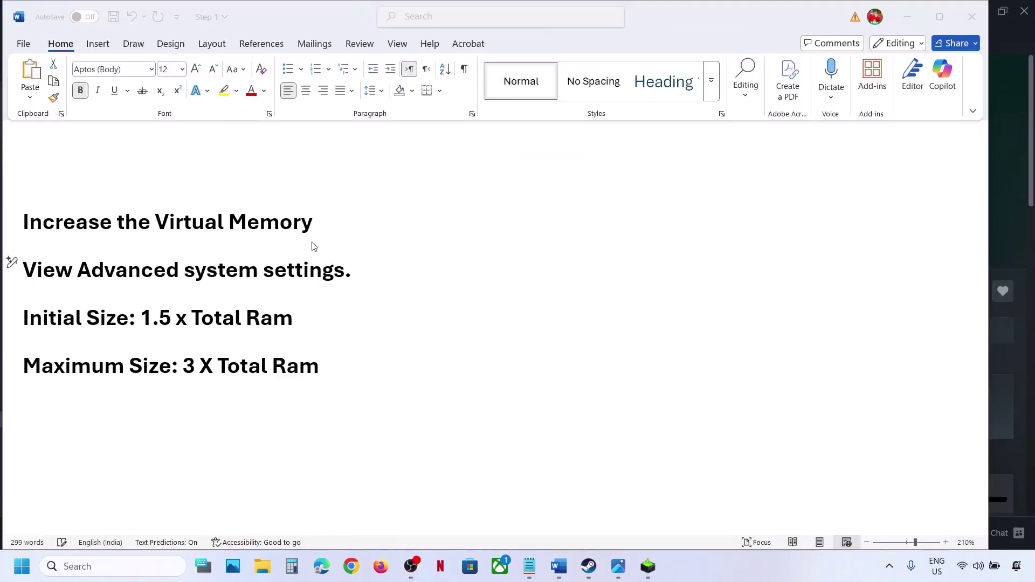
{"action": "triple_click", "coordinate": [310, 262]}
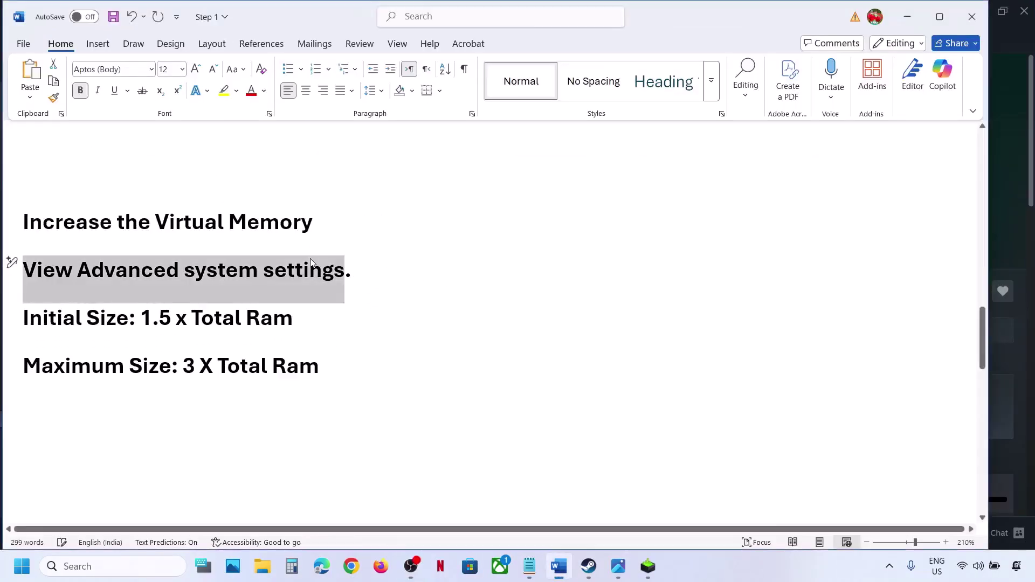
{"action": "right_click", "coordinate": [195, 287]}
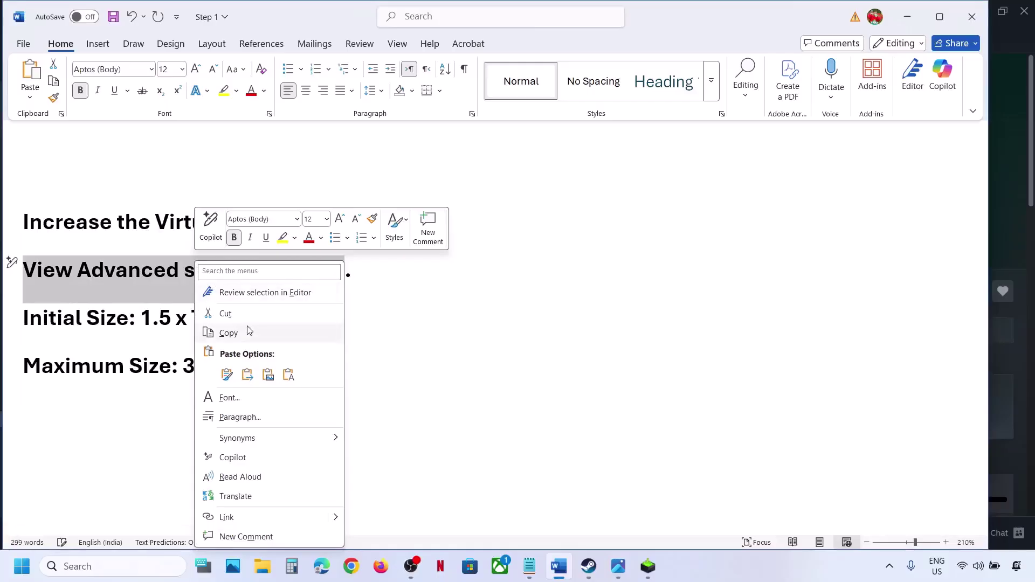
{"action": "left_click", "coordinate": [228, 334]}
{"action": "left_click", "coordinate": [113, 566]}
{"action": "key", "text": "ctrl+v"}
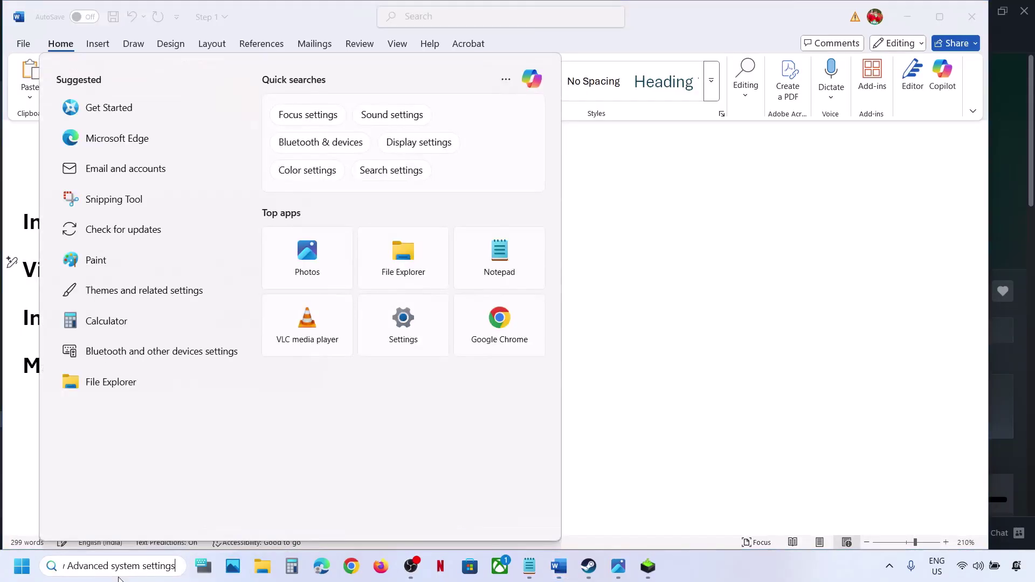
{"action": "left_click", "coordinate": [170, 152]}
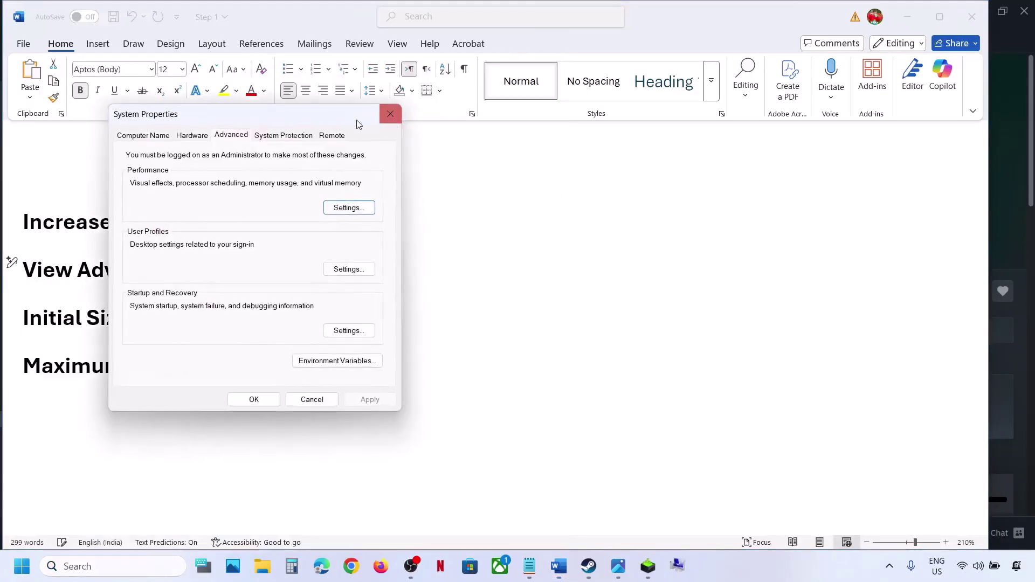
{"action": "left_click_drag", "start_coordinate": [303, 119], "coordinate": [844, 166]}
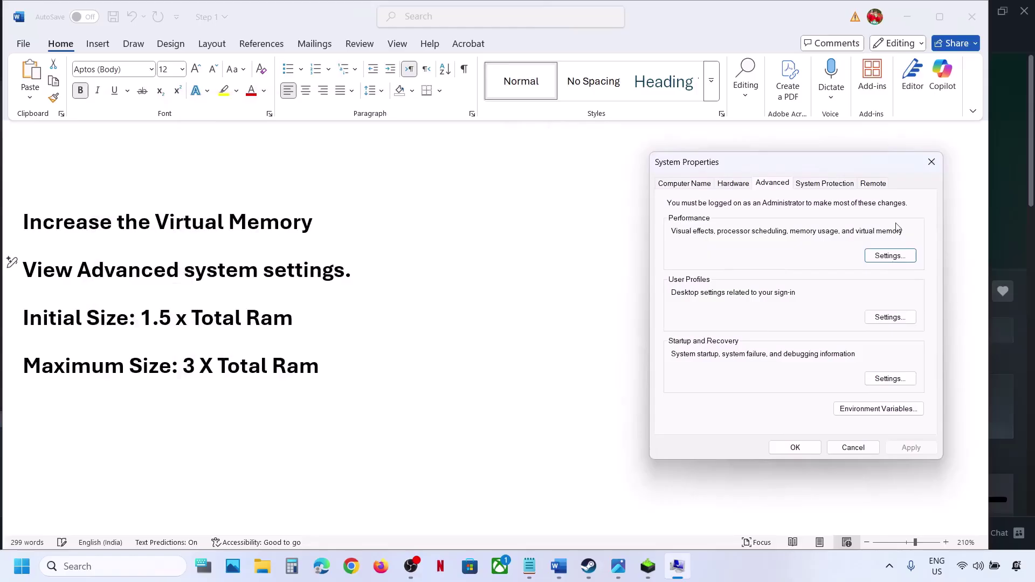
- Open the Virtual Memory settings, disable automatic paging file management for all drives, and choose a custom size for drive C:
{"action": "left_click", "coordinate": [906, 257]}
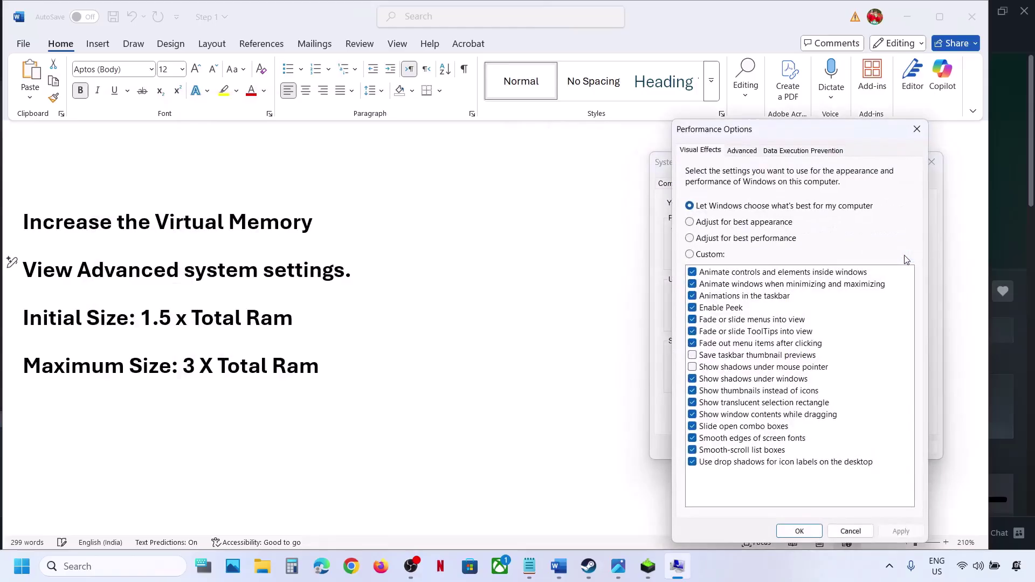
{"action": "left_click", "coordinate": [740, 152]}
{"action": "left_click", "coordinate": [879, 333]}
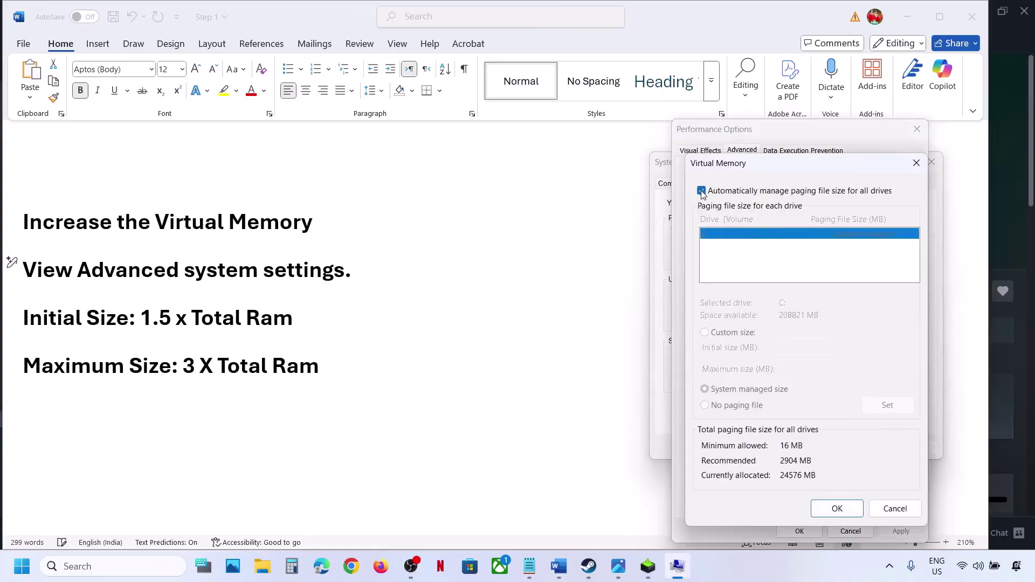
{"action": "left_click", "coordinate": [701, 191]}
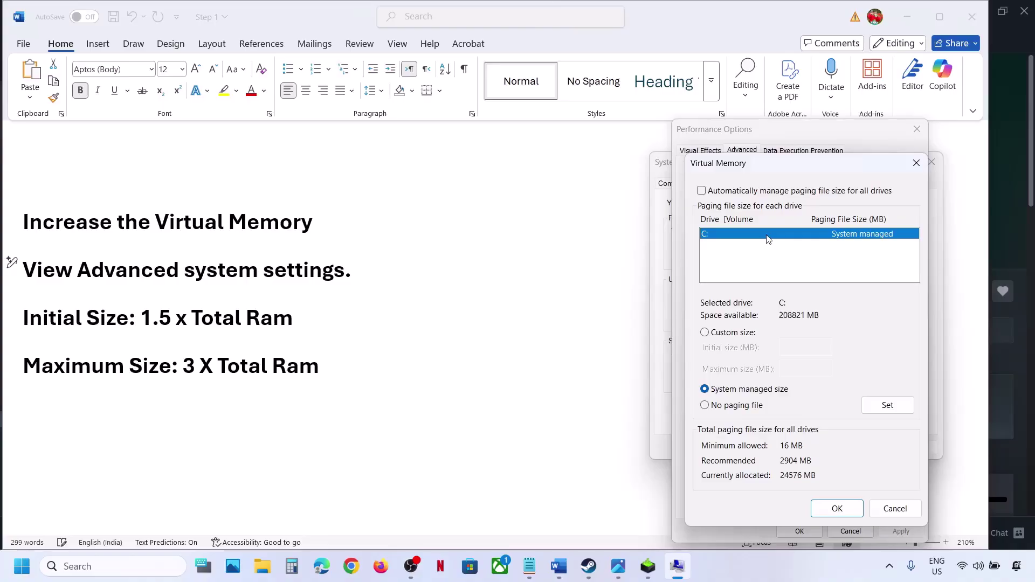
{"action": "left_click", "coordinate": [705, 332]}
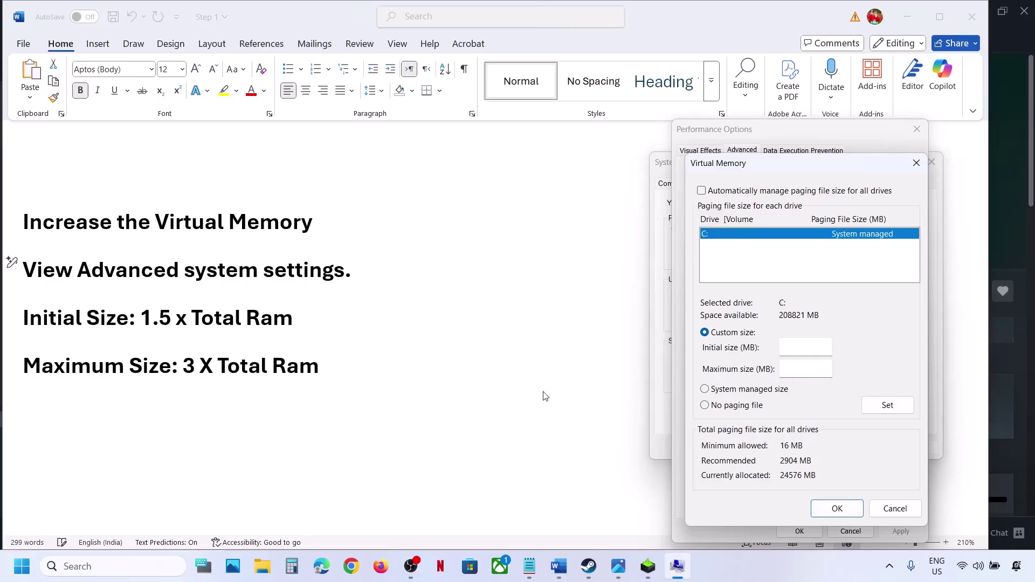
- Check the computer's installed RAM in the device specifications of Windows Settings
{"action": "key", "text": "super+i"}
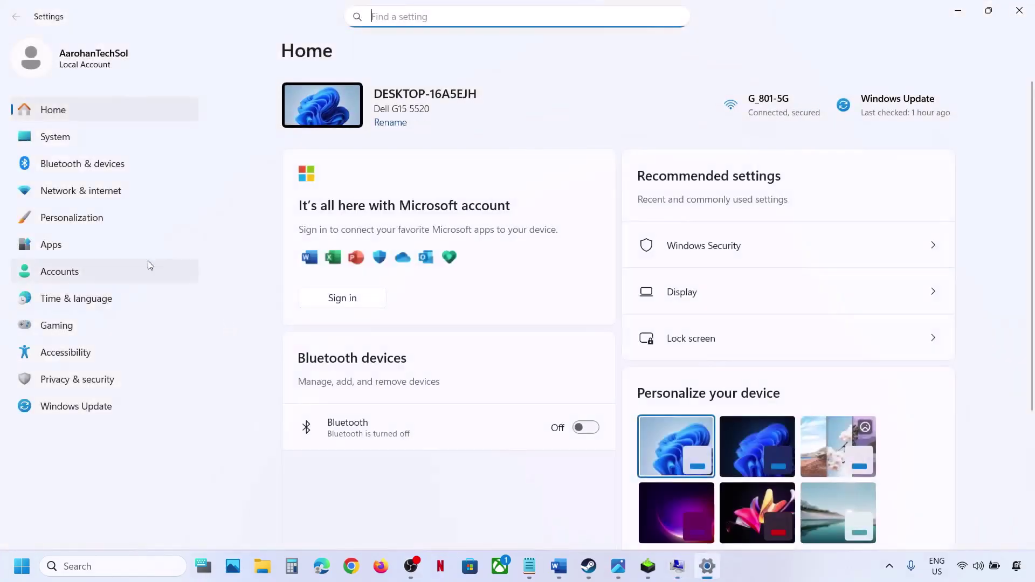
{"action": "left_click", "coordinate": [78, 144]}
{"action": "scroll", "coordinate": [446, 439], "scroll_direction": "down", "scroll_amount": 2}
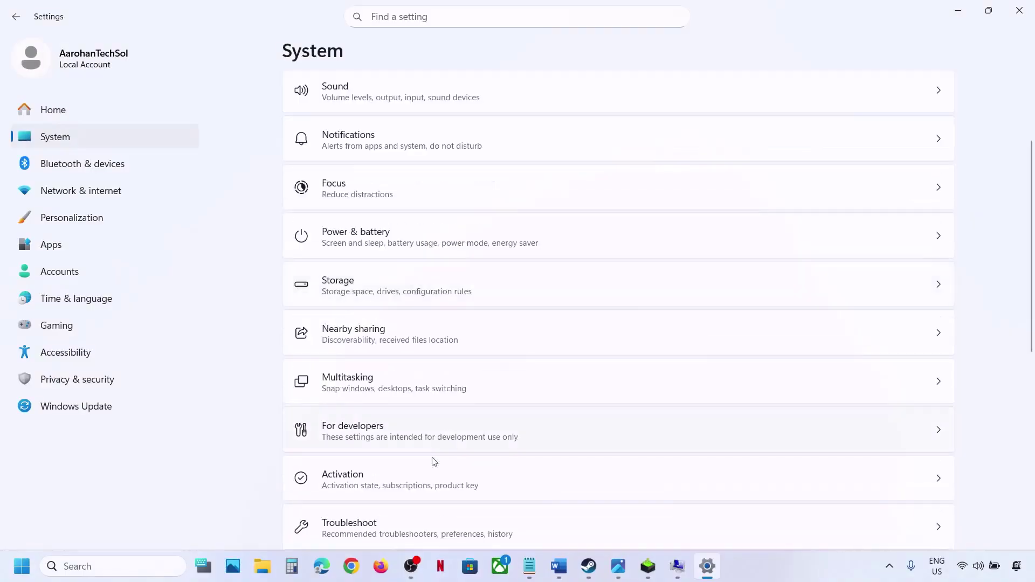
{"action": "scroll", "coordinate": [395, 509], "scroll_direction": "down", "scroll_amount": 5}
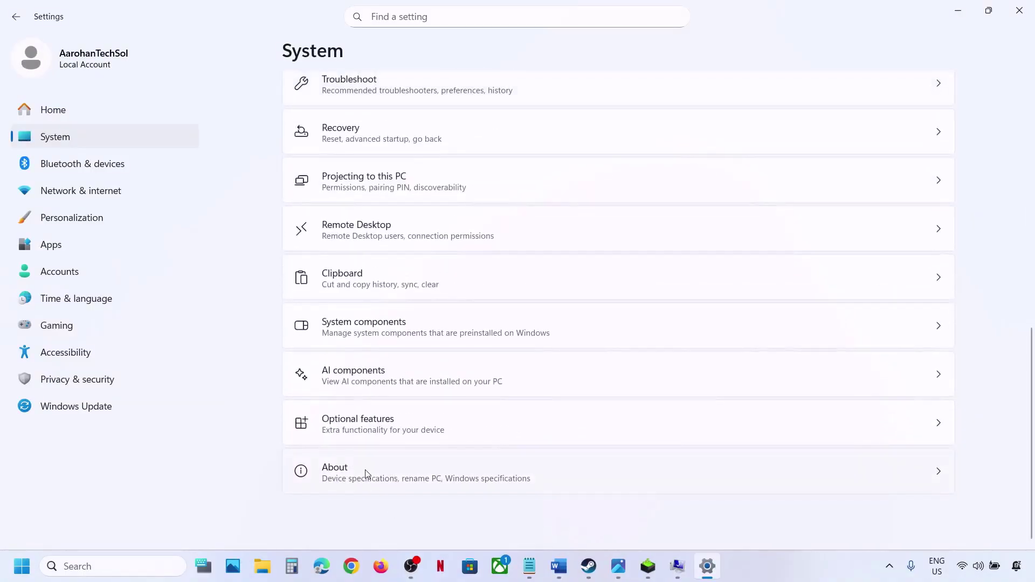
{"action": "left_click", "coordinate": [365, 471]}
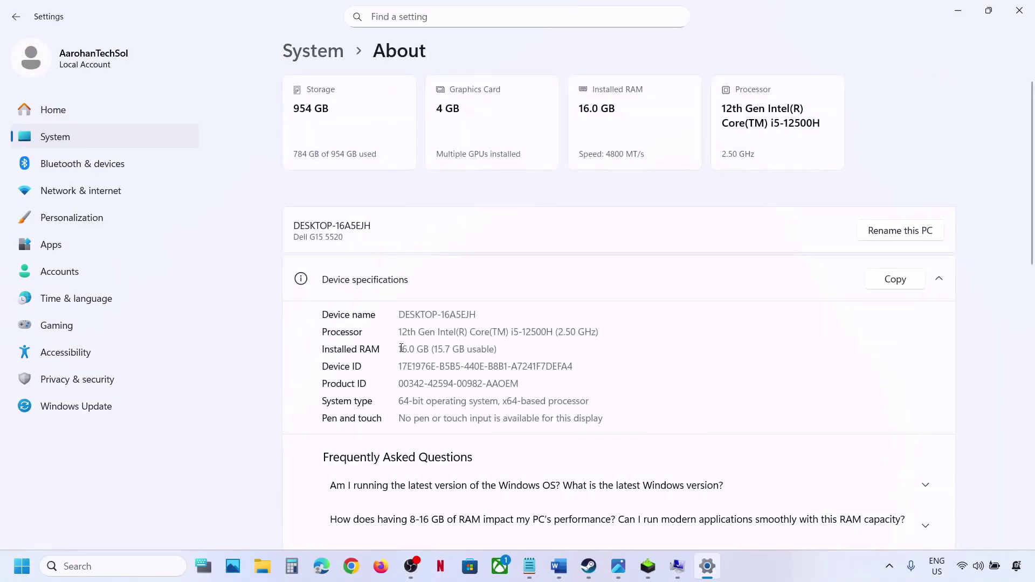
{"action": "left_click_drag", "start_coordinate": [401, 347], "coordinate": [430, 350]}
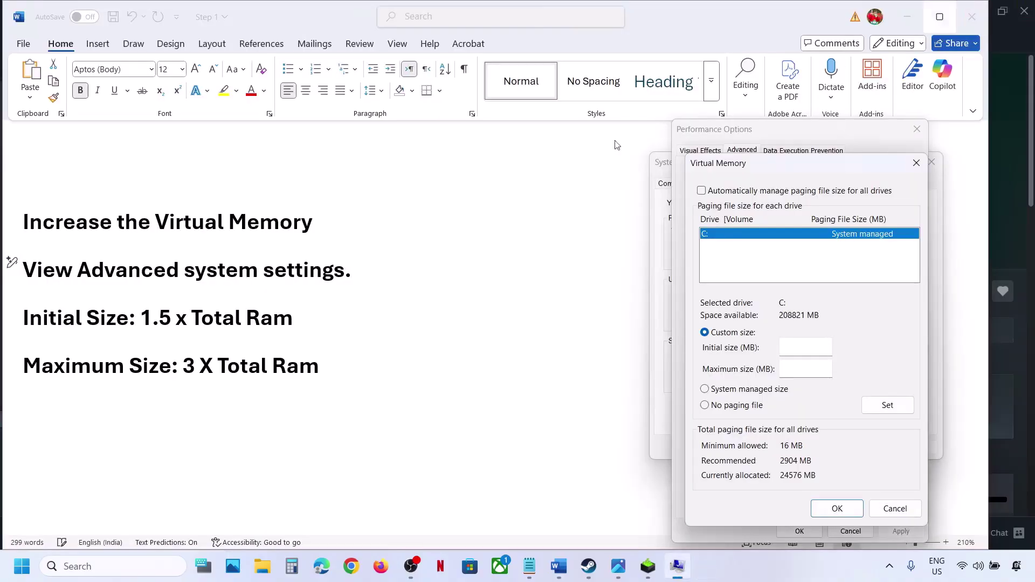
- Calculate 16 × 1024 × 1.5 in Calculator and set the paging file's initial size to 24576 MB
{"action": "left_click", "coordinate": [292, 566]}
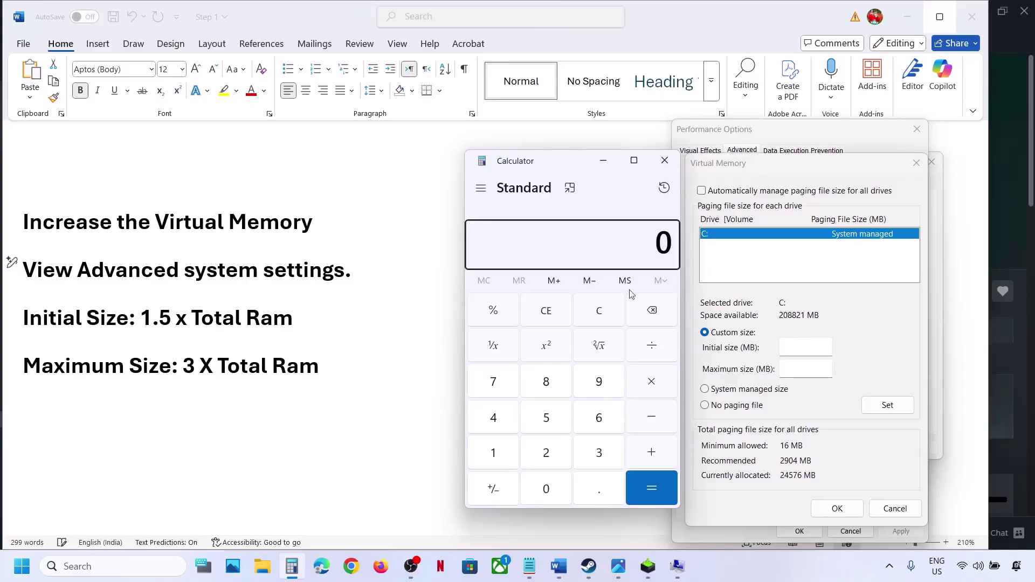
{"action": "left_click", "coordinate": [603, 315]}
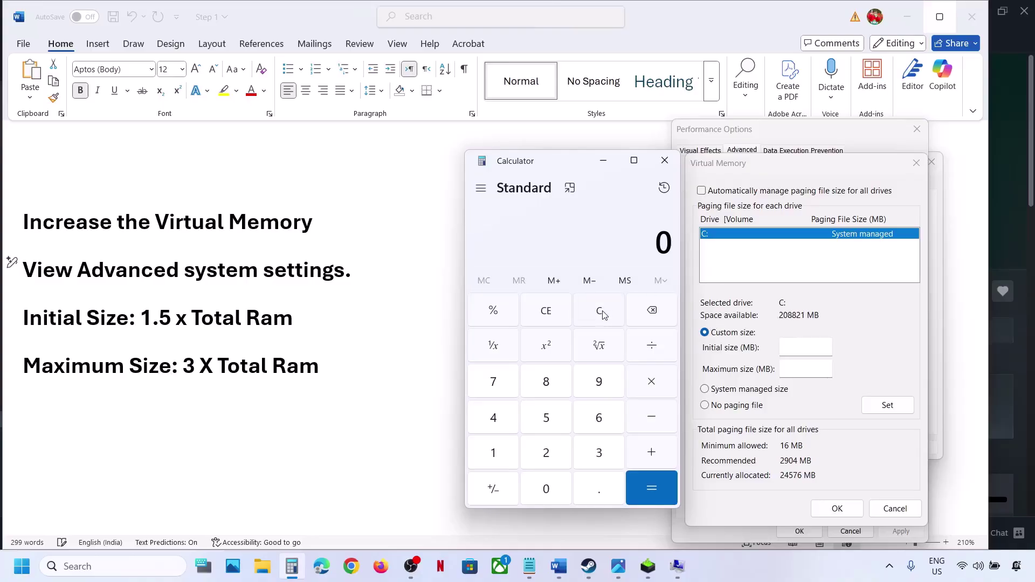
{"action": "type", "text": "16 × 1024"}
{"action": "key", "text": "Return"}
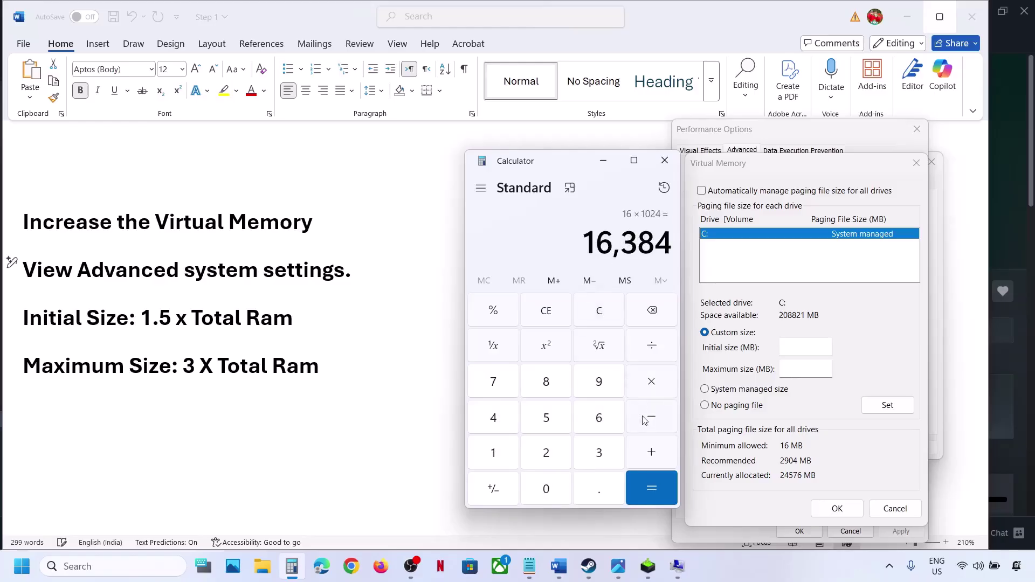
{"action": "left_click", "coordinate": [653, 385]}
{"action": "type", "text": "5"}
{"action": "key", "text": "Return"}
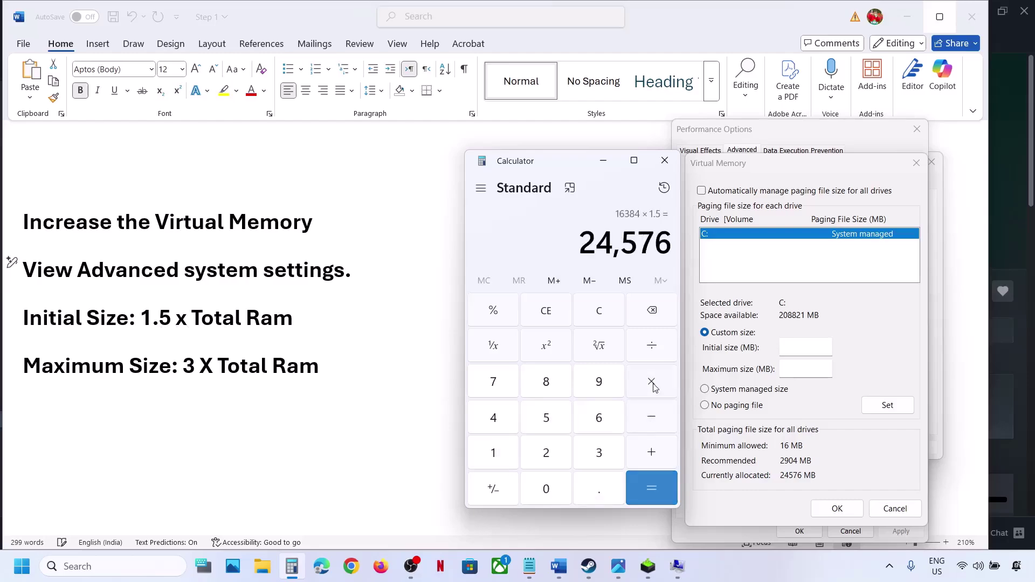
{"action": "left_click", "coordinate": [809, 349]}
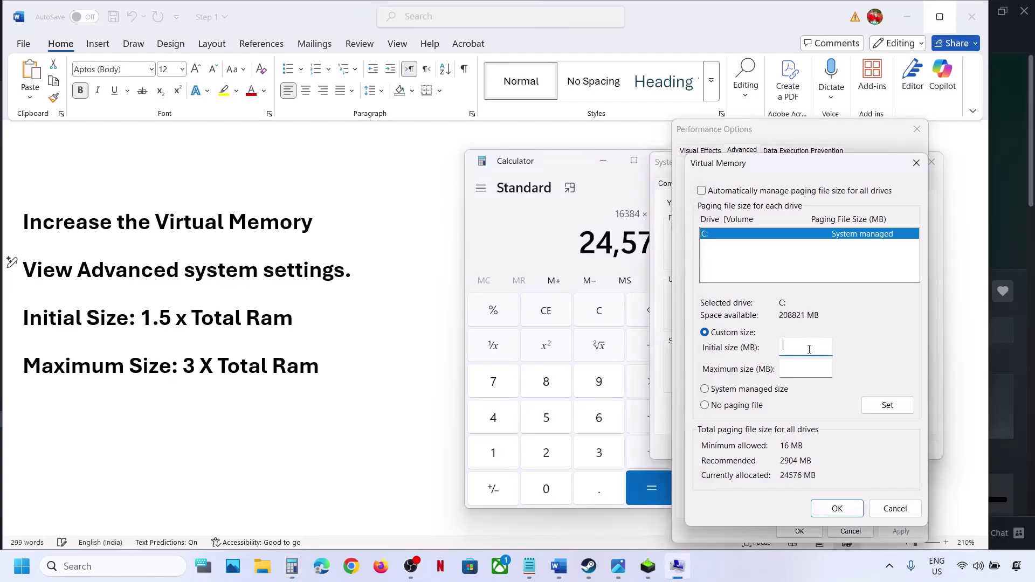
{"action": "type", "text": "24576"}
- Calculate 16 × 1024 × 3 in Calculator and set the paging file's maximum size to 49152 MB
{"action": "left_click", "coordinate": [806, 373]}
{"action": "left_click", "coordinate": [600, 312]}
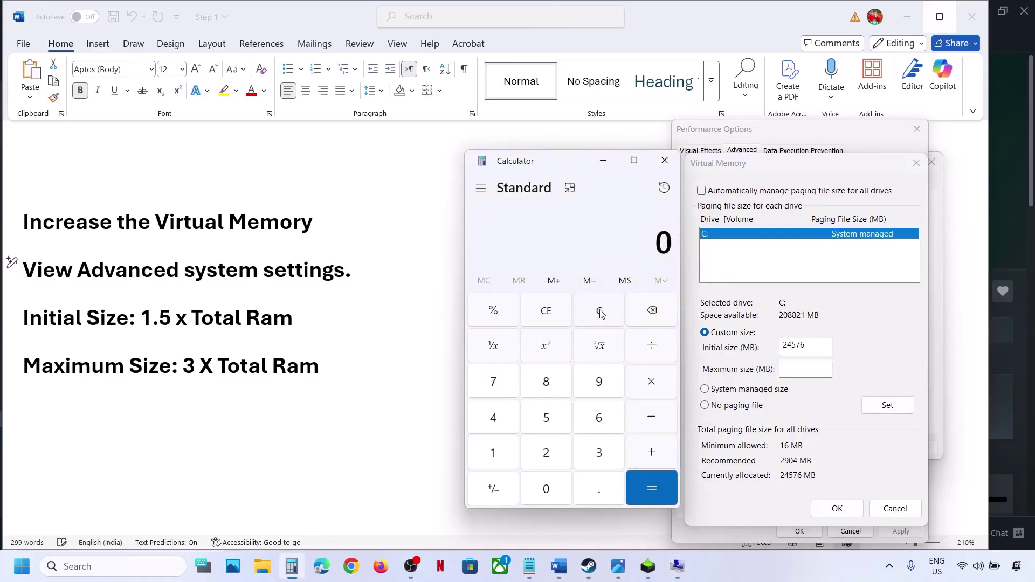
{"action": "type", "text": "16 × 1024"}
{"action": "key", "text": "Return"}
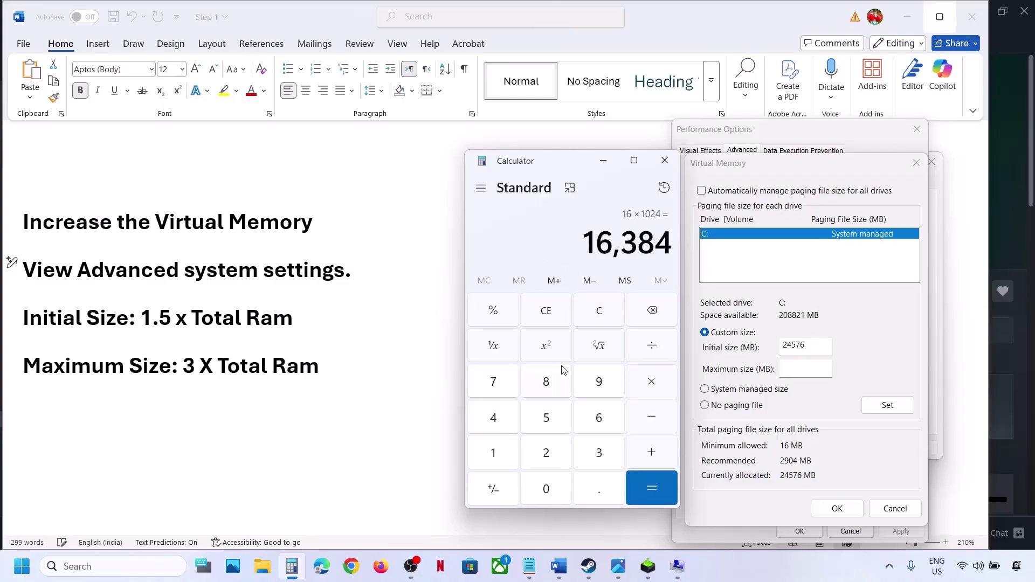
{"action": "left_click", "coordinate": [657, 393]}
{"action": "key", "text": "3"}
{"action": "key", "text": "Return"}
{"action": "left_click", "coordinate": [793, 366]}
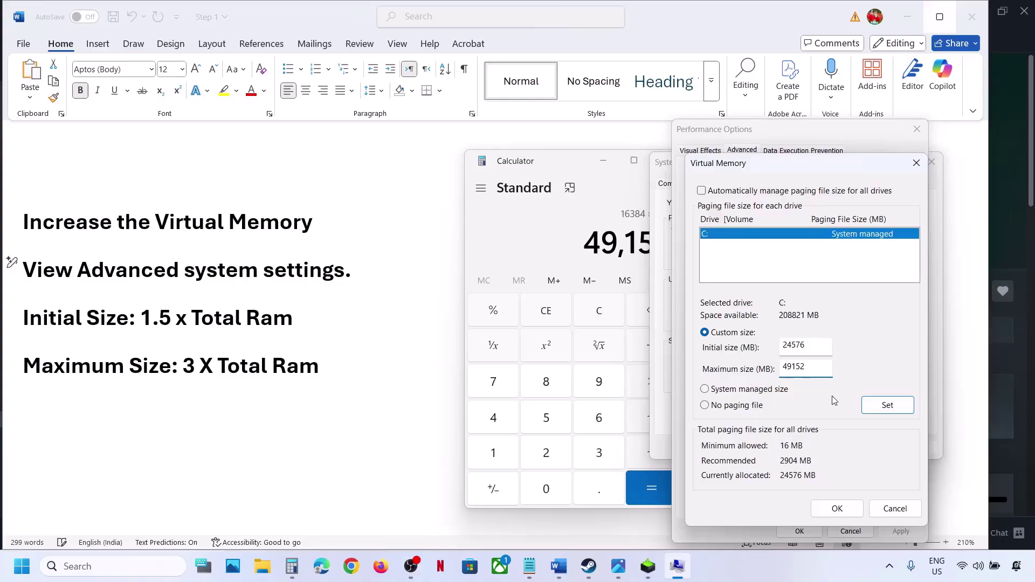
- Apply the custom paging file size to drive C: and accept the Virtual Memory, Performance Options and System Properties dialogs
{"action": "left_click", "coordinate": [889, 410]}
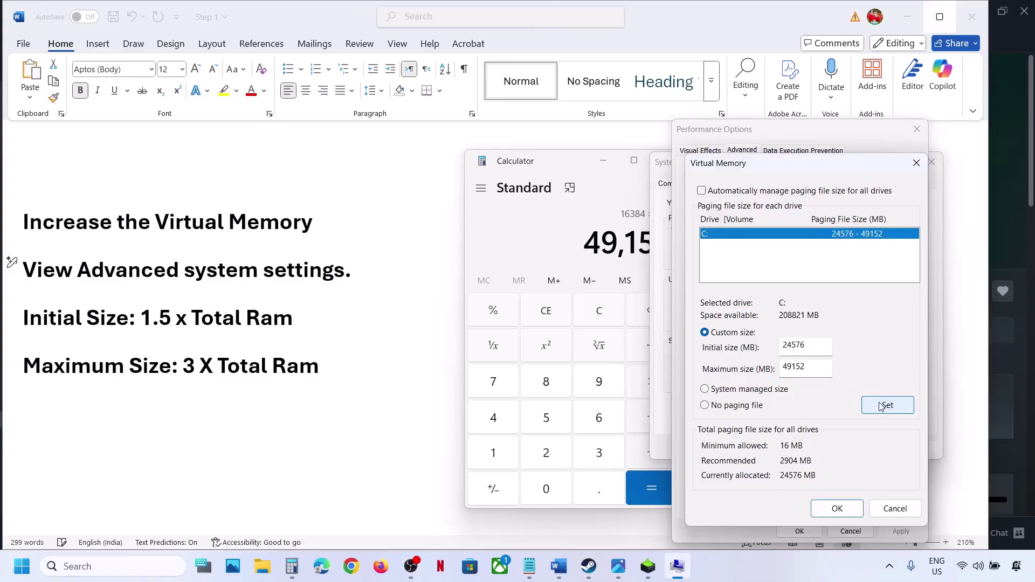
{"action": "left_click", "coordinate": [841, 507]}
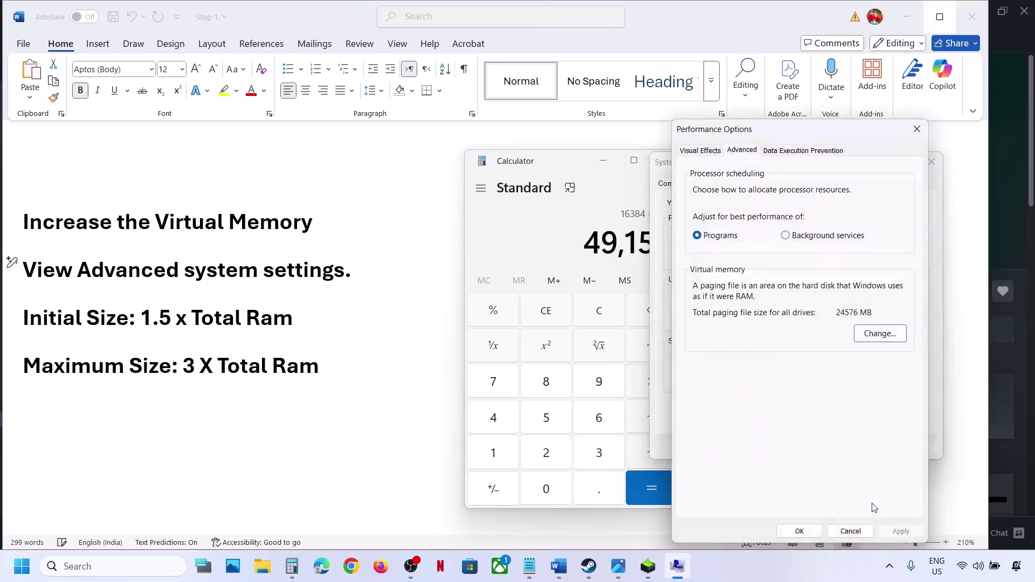
{"action": "left_click", "coordinate": [799, 531]}
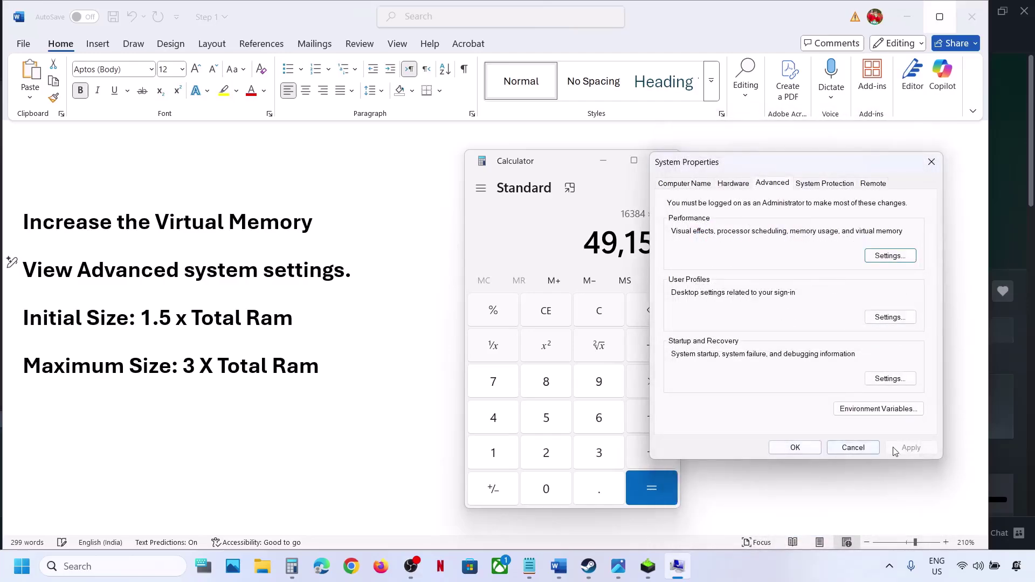
{"action": "left_click", "coordinate": [795, 448]}
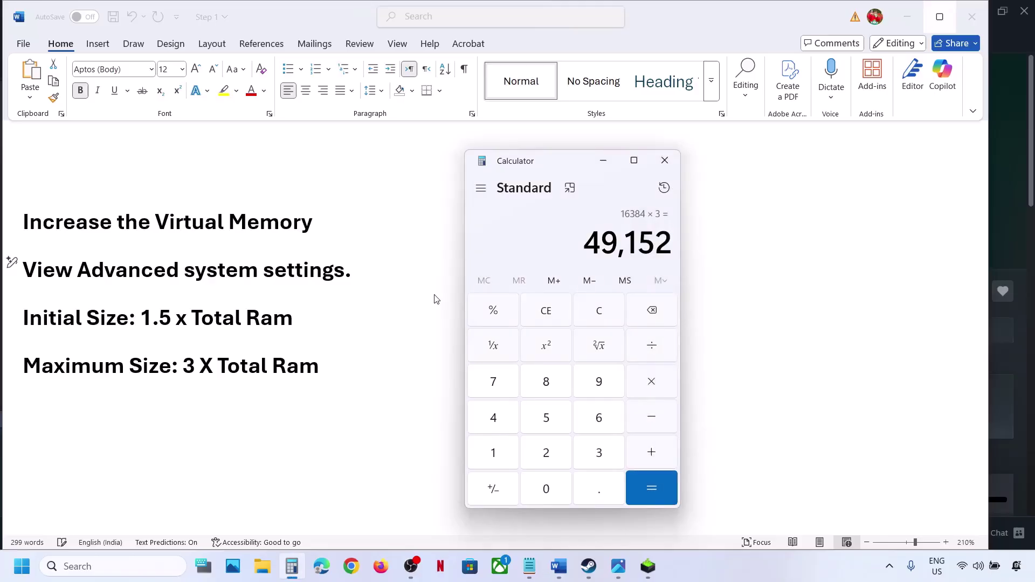
- Search Windows again for the copied "View Advanced system settings" text and reopen the Virtual Memory settings
{"action": "left_click", "coordinate": [345, 271], "text": "shift"}
{"action": "key", "text": "ctrl+c"}
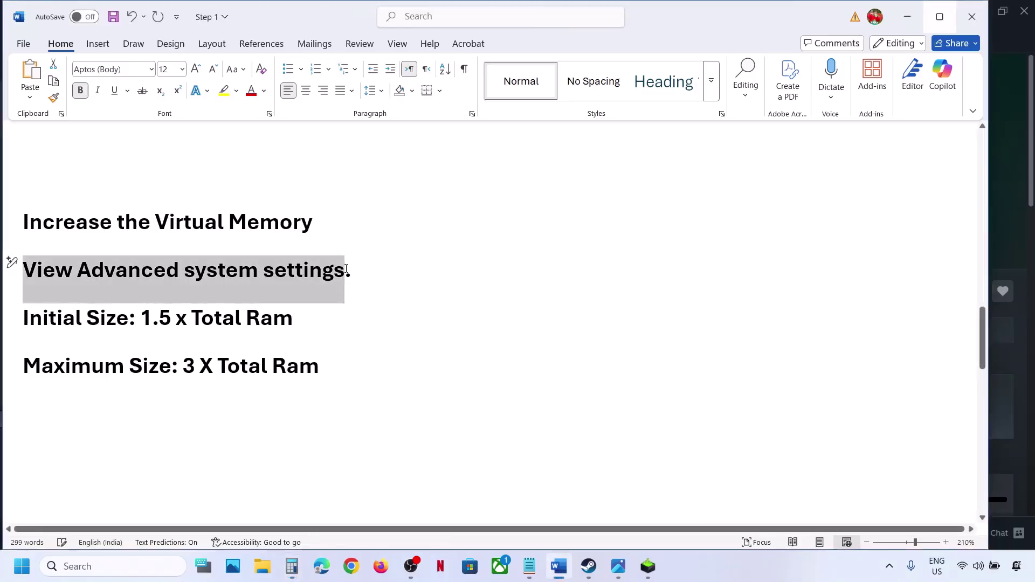
{"action": "left_click", "coordinate": [81, 566]}
{"action": "key", "text": "ctrl+v"}
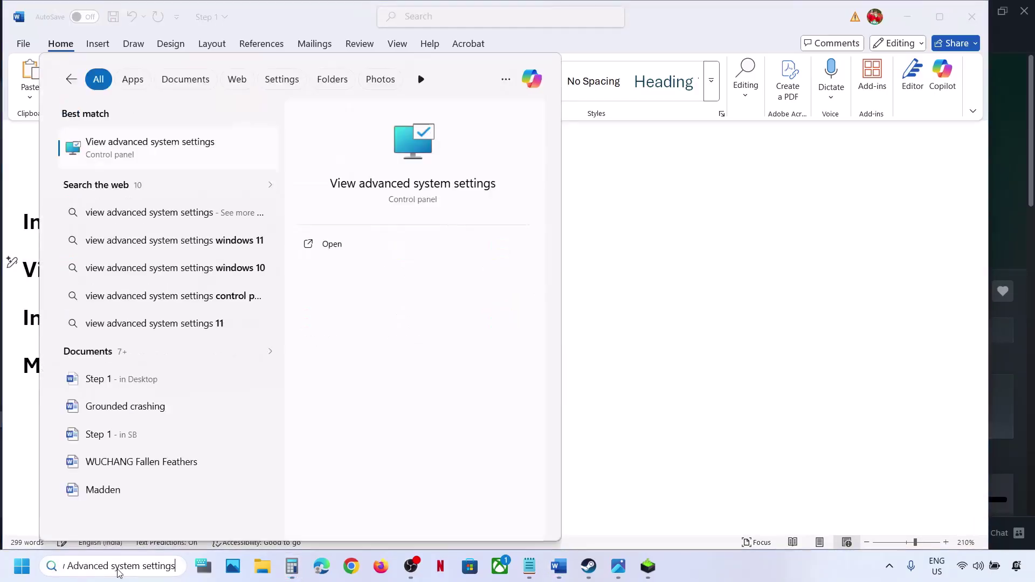
{"action": "left_click", "coordinate": [158, 156]}
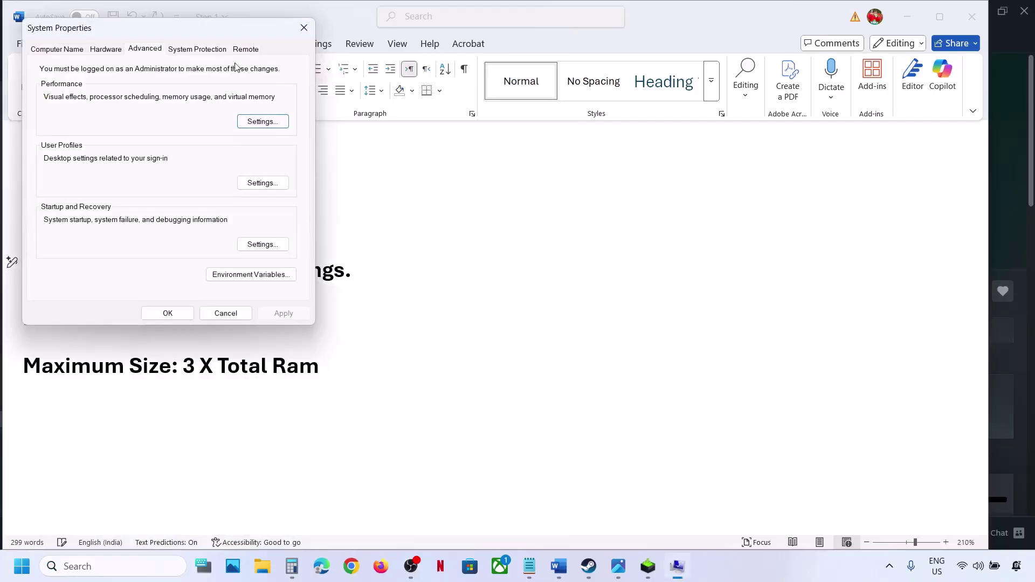
{"action": "left_click", "coordinate": [252, 122]}
{"action": "left_click", "coordinate": [123, 101]}
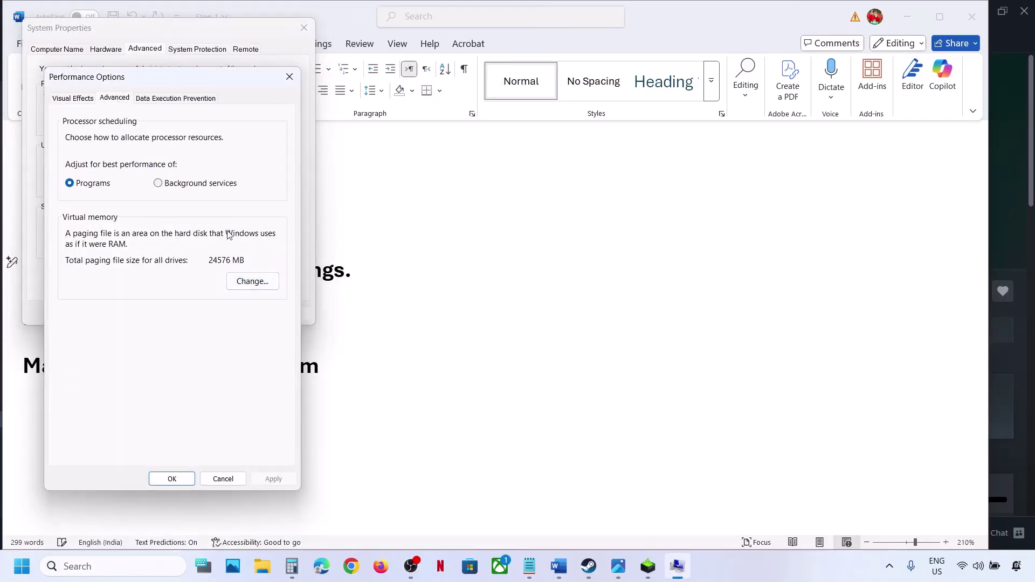
{"action": "left_click", "coordinate": [252, 282]}
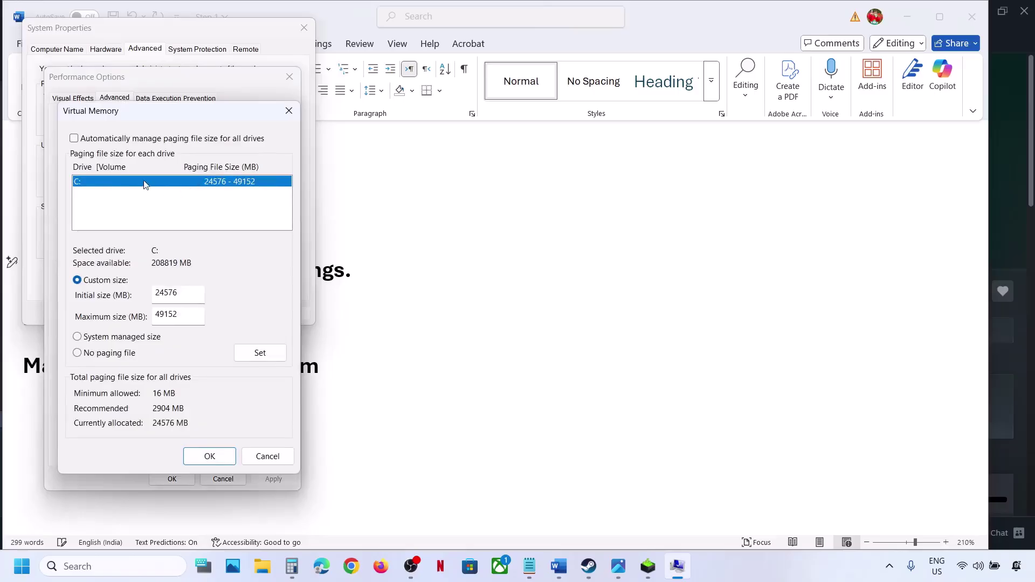
- Set drive C:'s paging file to System managed size, accept all the open system dialogs and dismiss the restart prompt
{"action": "left_click", "coordinate": [80, 338]}
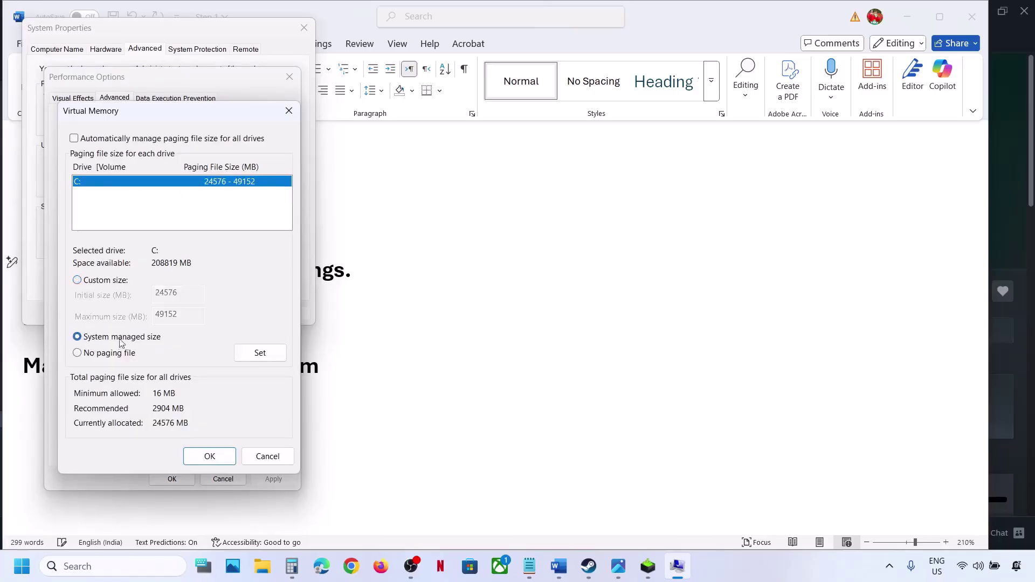
{"action": "left_click", "coordinate": [260, 353]}
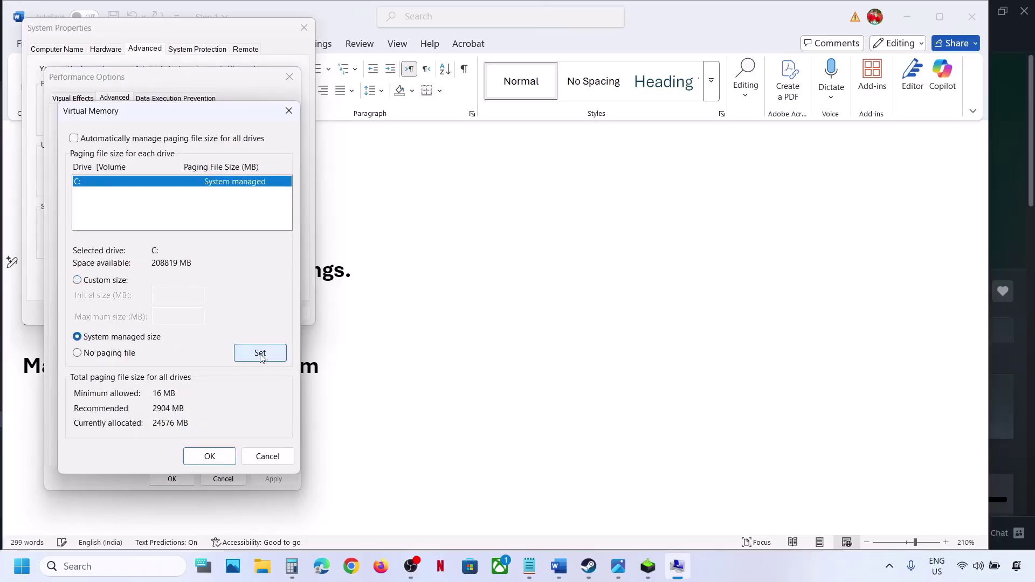
{"action": "left_click", "coordinate": [212, 456]}
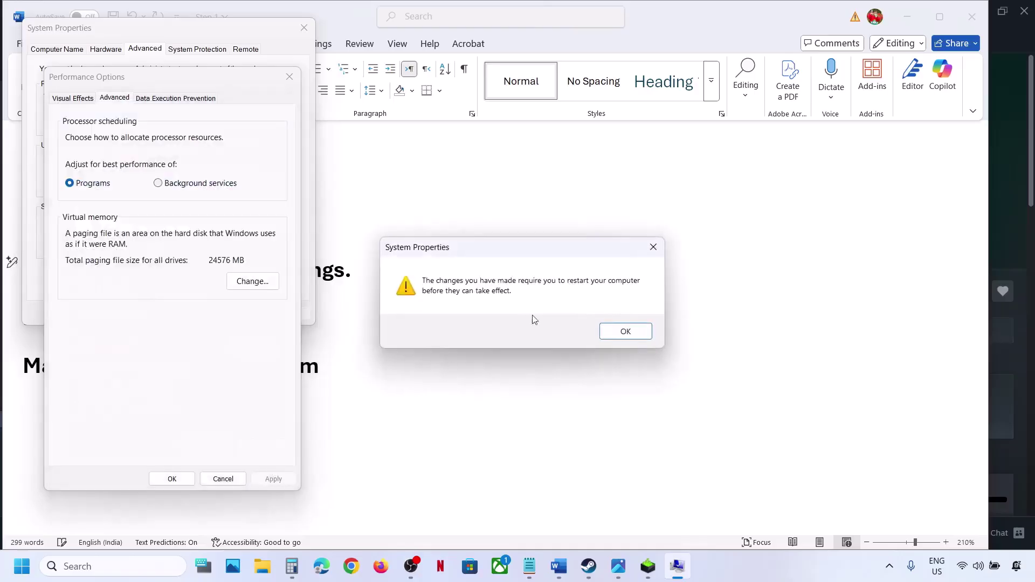
{"action": "left_click", "coordinate": [624, 330]}
{"action": "left_click", "coordinate": [273, 479]}
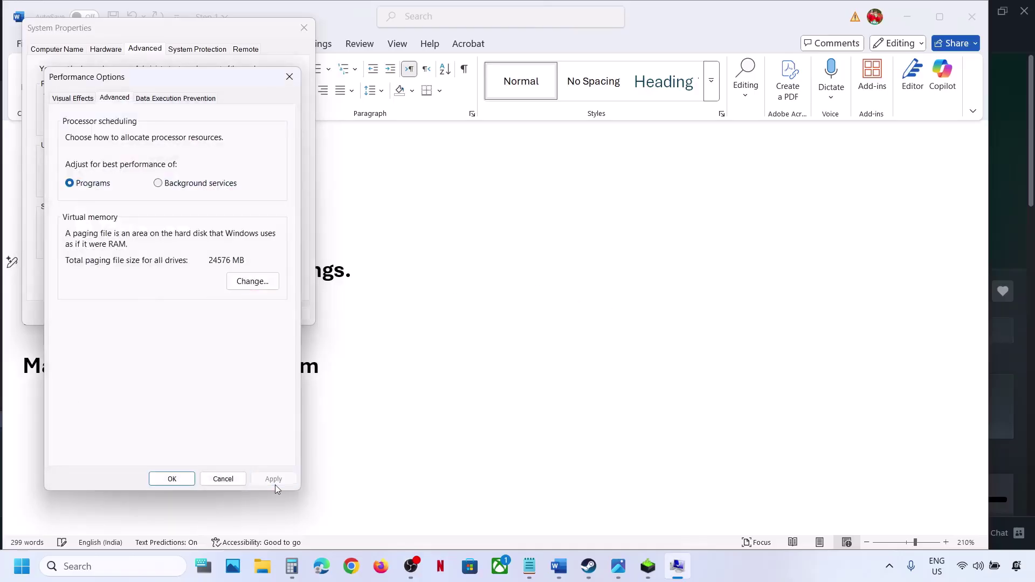
{"action": "left_click", "coordinate": [183, 481]}
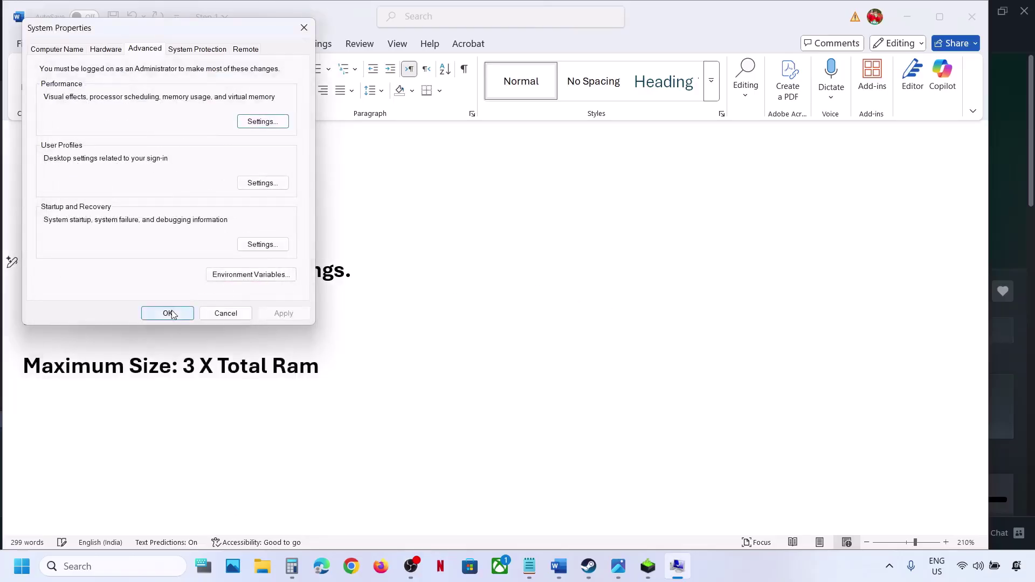
{"action": "left_click", "coordinate": [172, 313]}
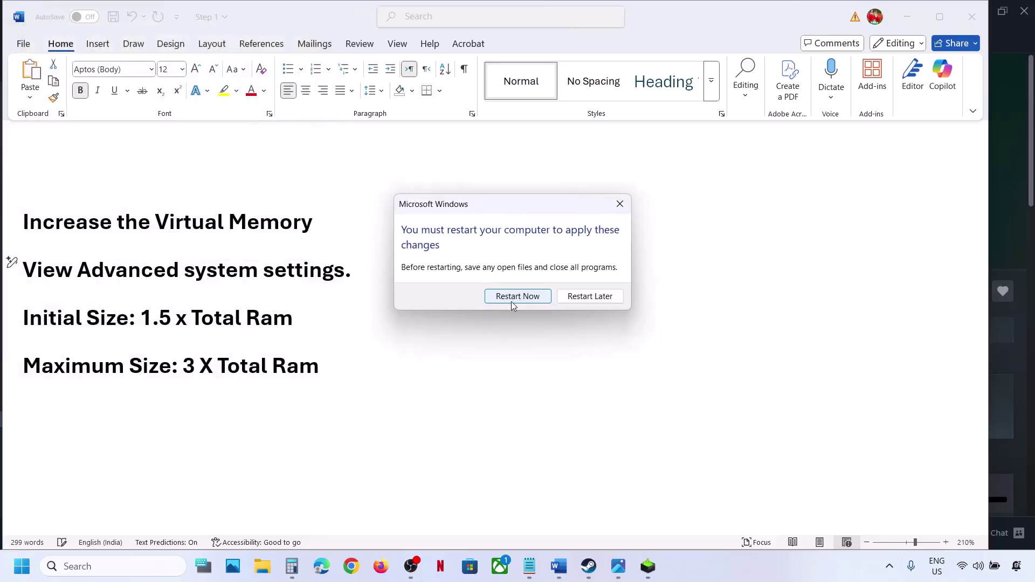
{"action": "left_click", "coordinate": [620, 204]}
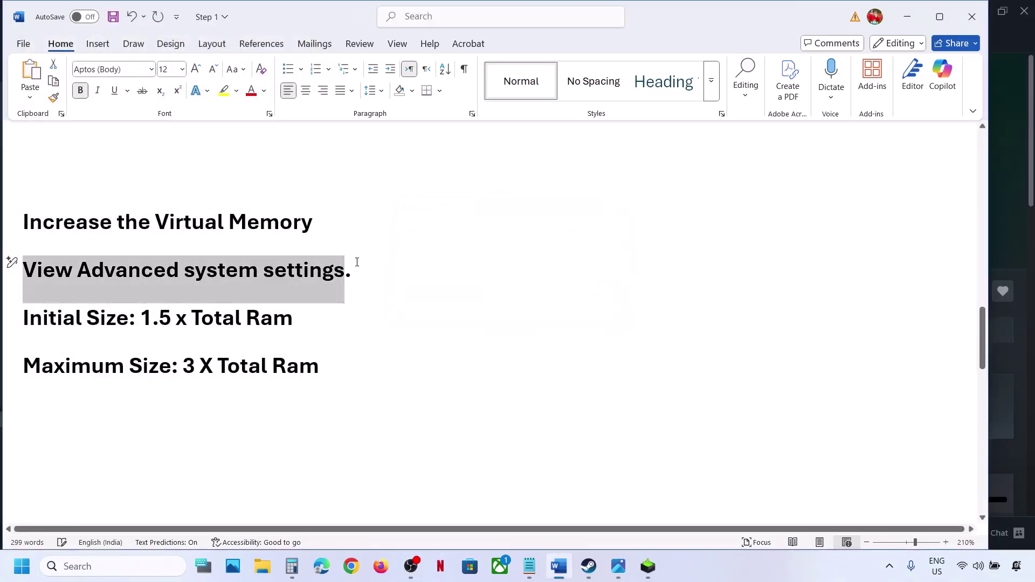
- Search Windows for "View Advanced system settings" and reopen the Virtual Memory settings from the advanced Performance Options
{"action": "left_click", "coordinate": [108, 566]}
{"action": "type", "text": "View Advanced system settings"}
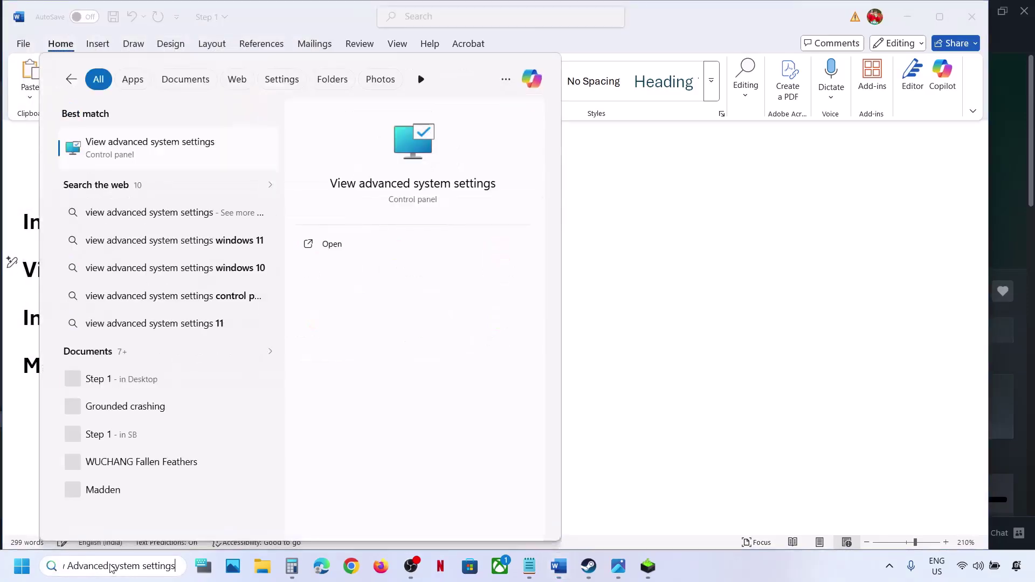
{"action": "left_click", "coordinate": [122, 144]}
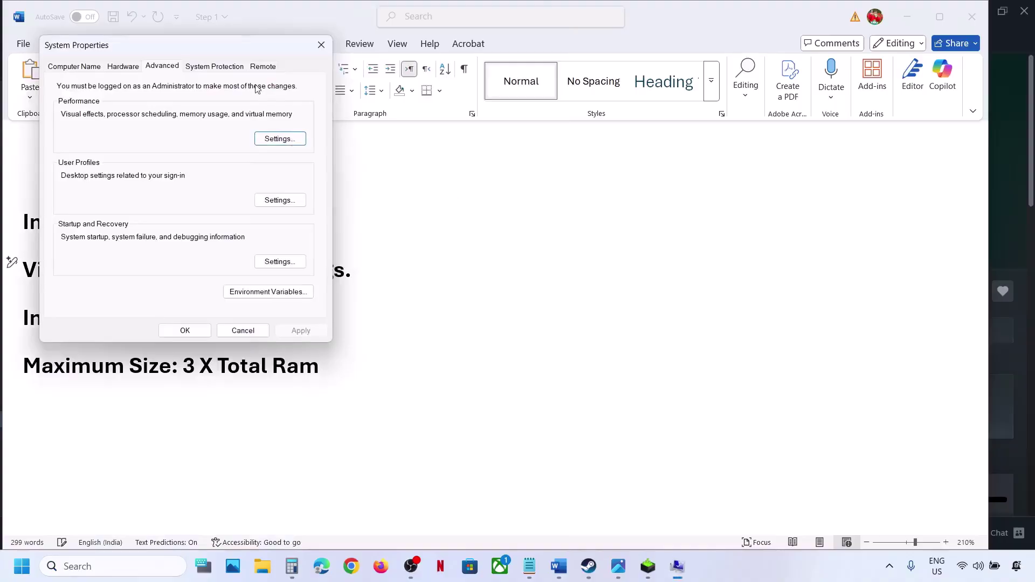
{"action": "left_click", "coordinate": [271, 141]}
{"action": "left_click", "coordinate": [134, 116]}
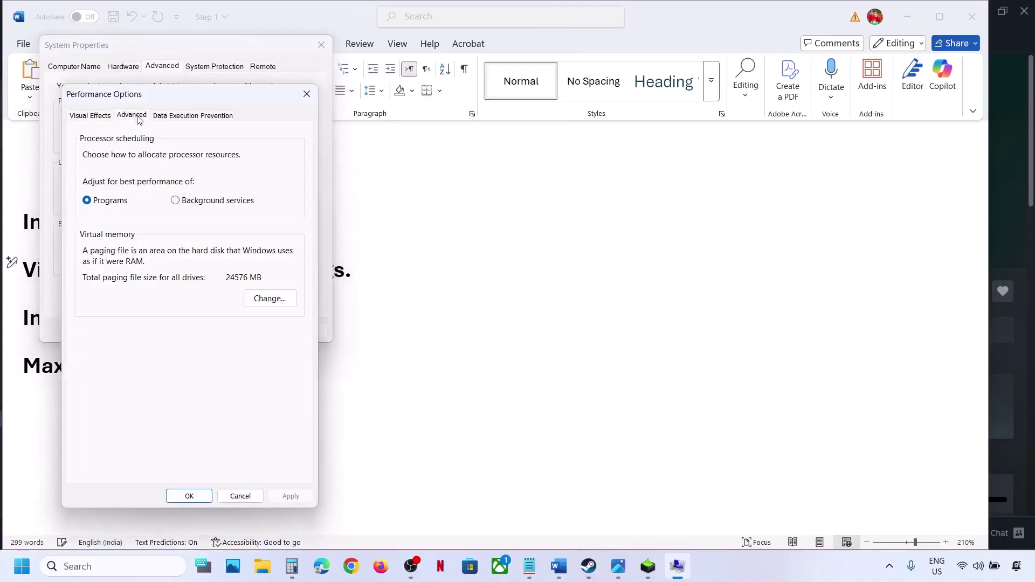
{"action": "left_click", "coordinate": [279, 299]}
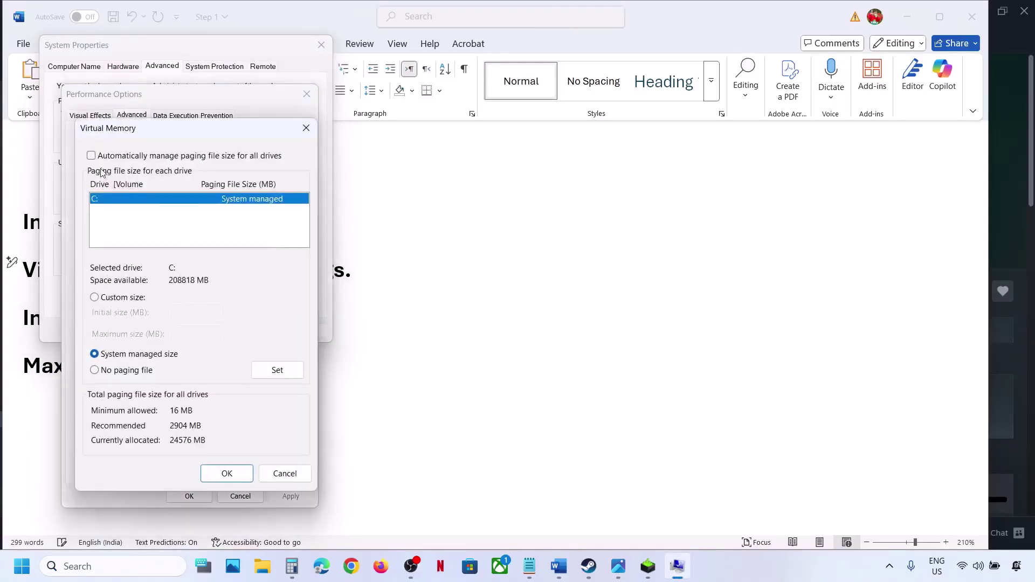
- Enable automatic paging file management for all drives and accept the Virtual Memory, Performance Options and System Properties dialogs
{"action": "left_click", "coordinate": [91, 156]}
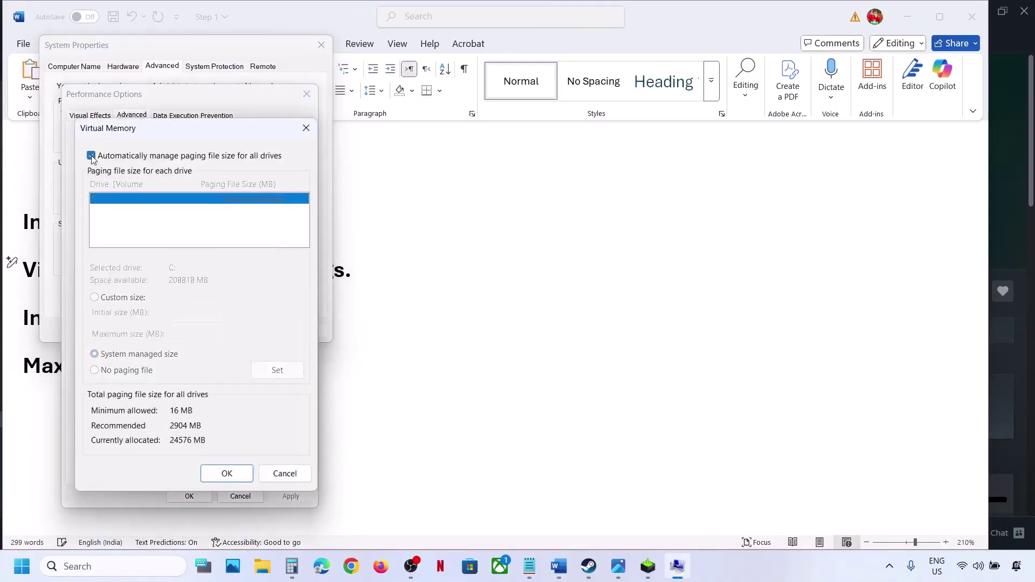
{"action": "left_click", "coordinate": [219, 479]}
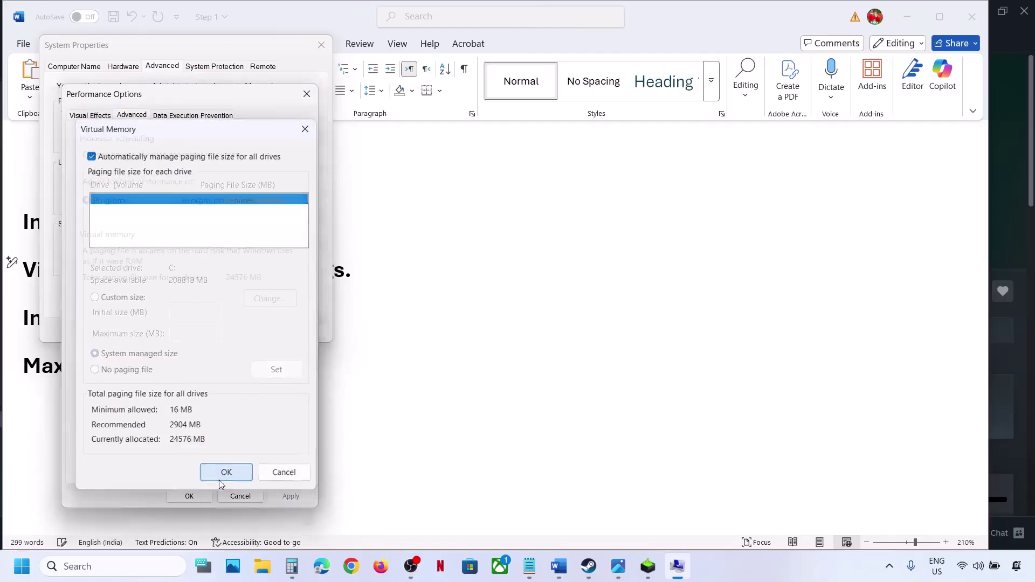
{"action": "left_click", "coordinate": [188, 496]}
{"action": "left_click", "coordinate": [185, 330]}
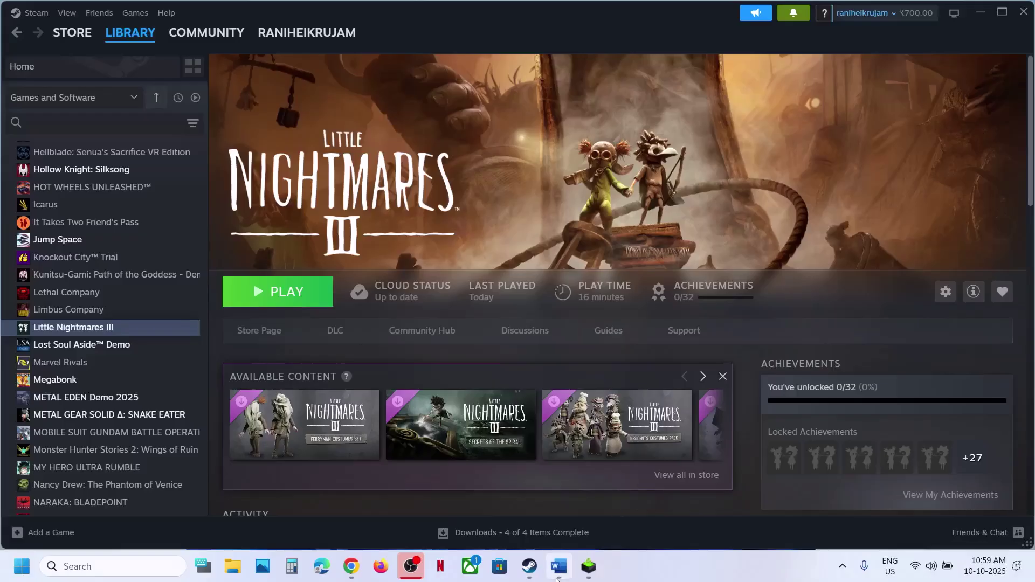
- Switch to the Word troubleshooting document and highlight "Windows to the latest version" in Step 16
{"action": "left_click", "coordinate": [559, 569]}
{"action": "scroll", "coordinate": [363, 317], "scroll_direction": "down", "scroll_amount": 5}
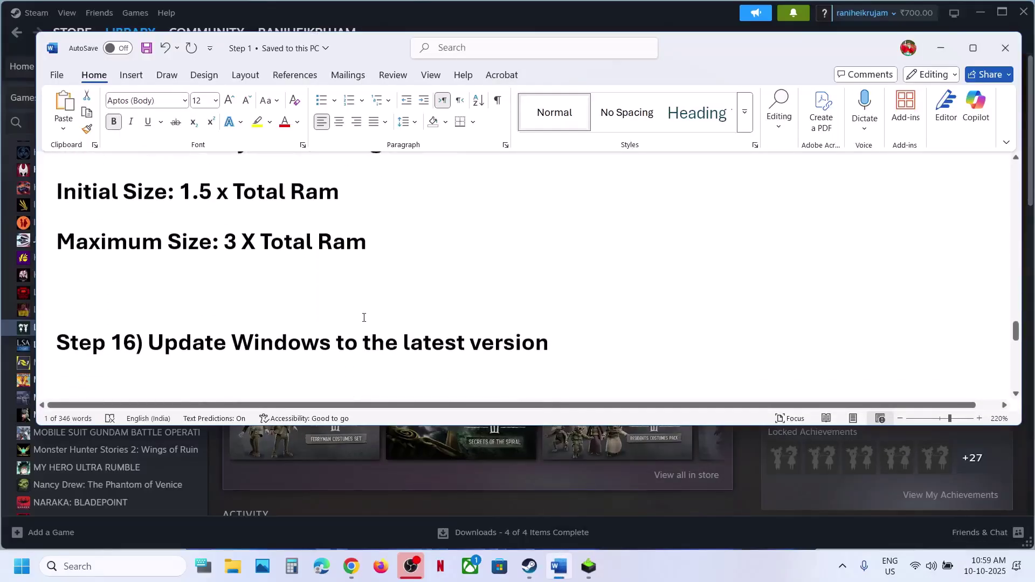
{"action": "left_click_drag", "start_coordinate": [230, 313], "coordinate": [549, 325]}
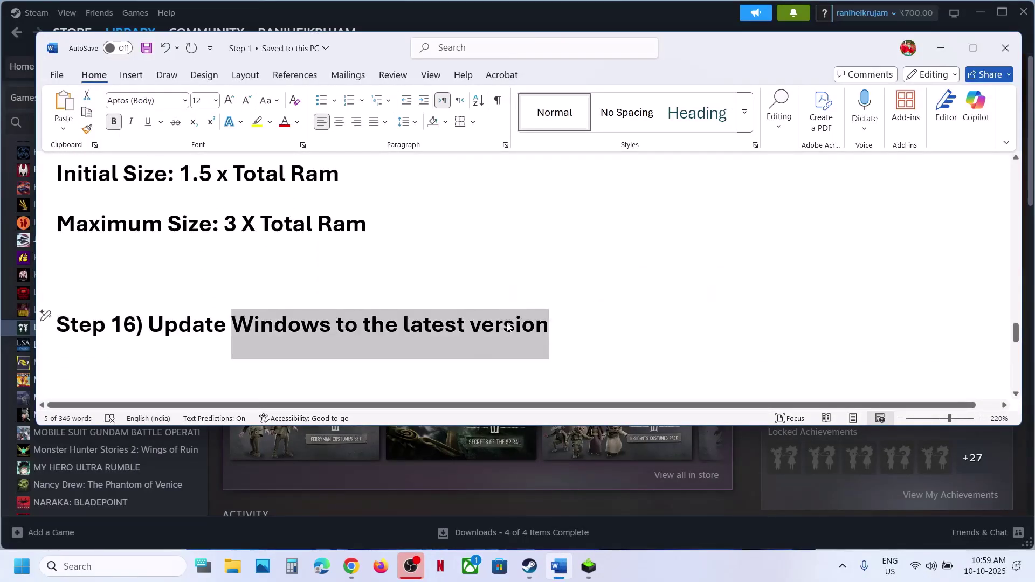
- Open Windows Update in Settings to check the available updates, and show the power options for restarting the computer
{"action": "key", "text": "super+i"}
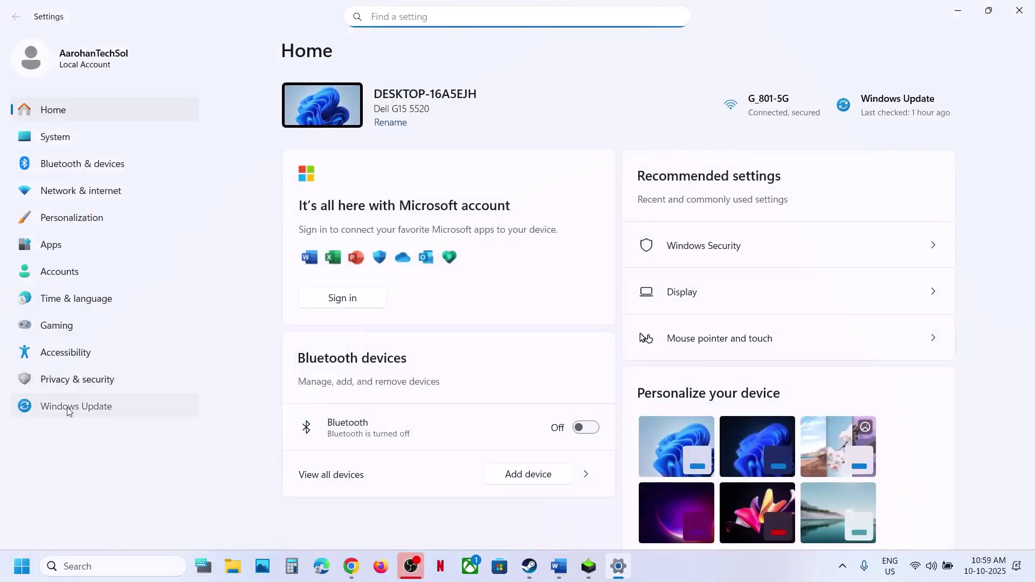
{"action": "left_click", "coordinate": [70, 410]}
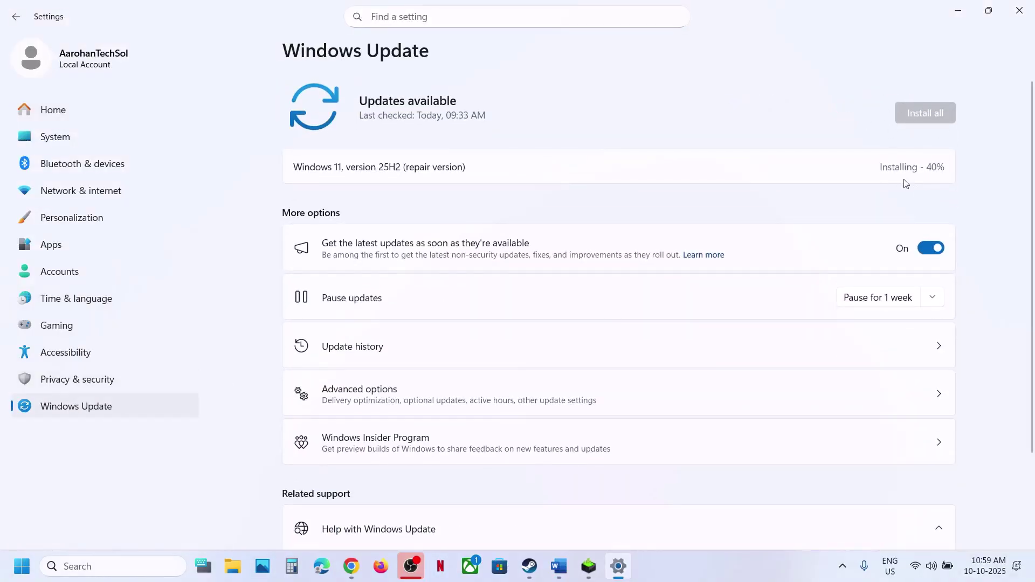
{"action": "left_click", "coordinate": [22, 566]}
{"action": "left_click", "coordinate": [392, 520]}
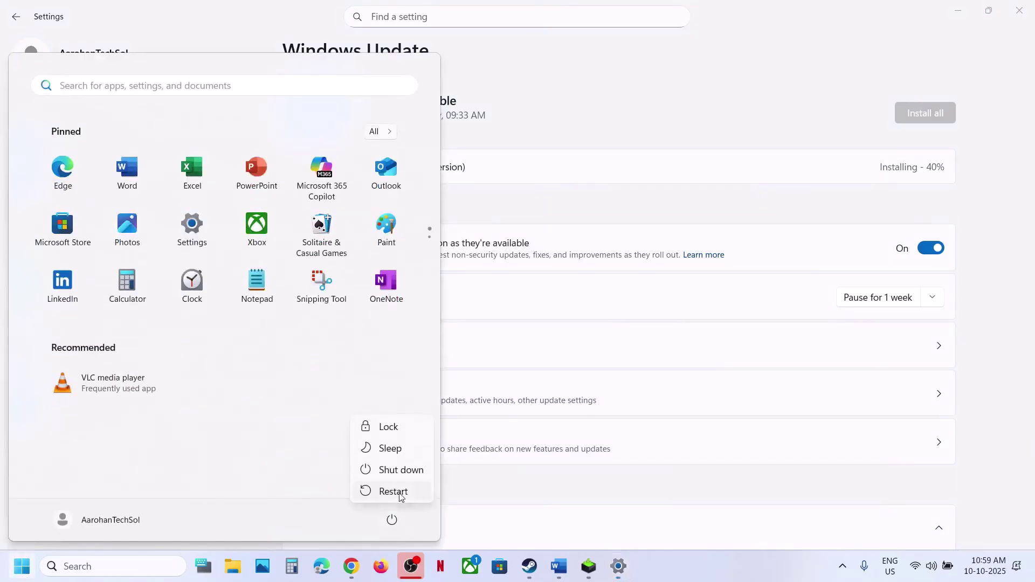
- Return to the Word document and highlight the Step 17 advice on windowed mode and lower video settings
{"action": "left_click", "coordinate": [560, 573]}
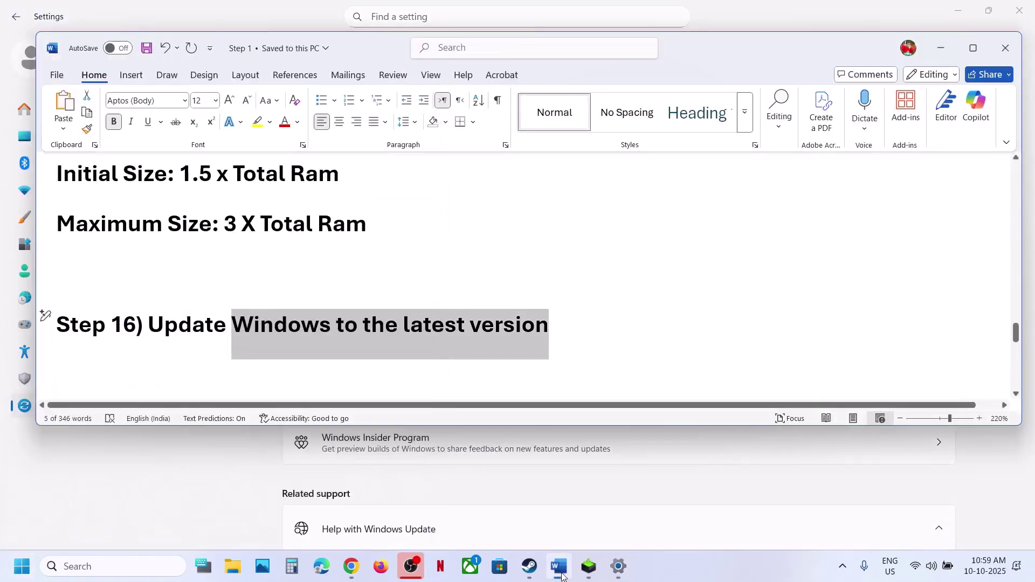
{"action": "scroll", "coordinate": [263, 303], "scroll_direction": "down", "scroll_amount": 2}
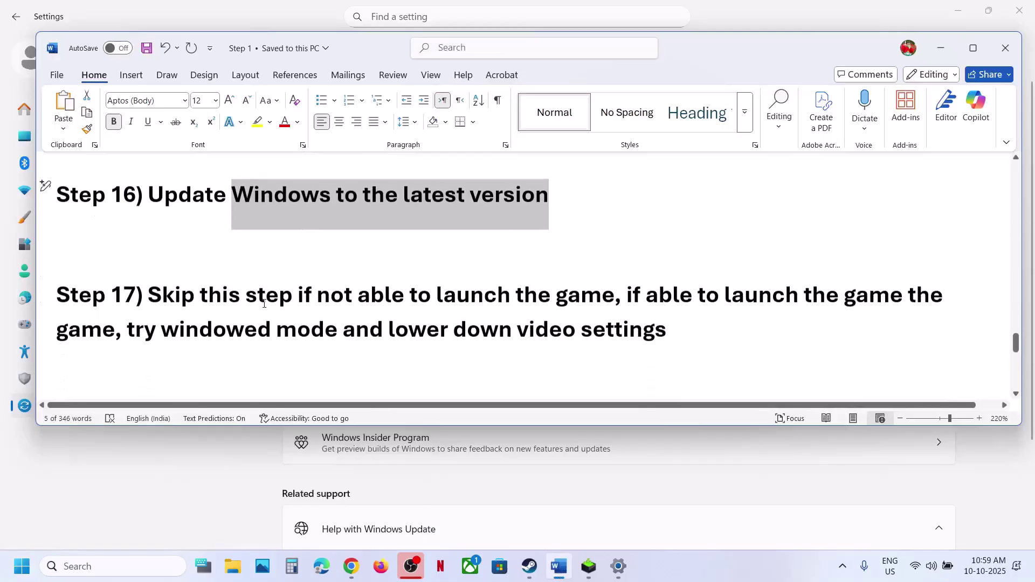
{"action": "left_click_drag", "start_coordinate": [148, 300], "coordinate": [646, 341]}
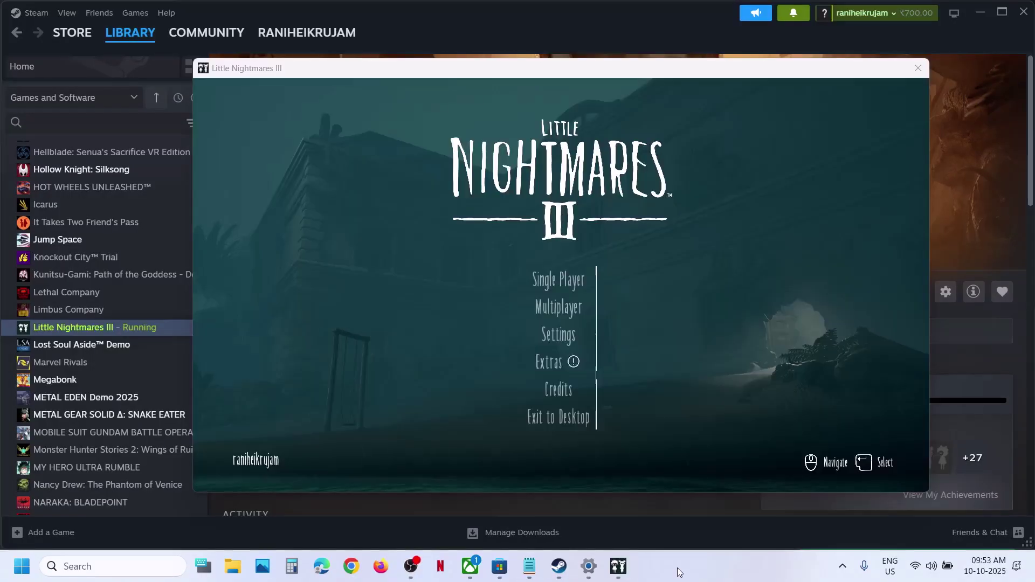
- Open Little Nightmares III's Video settings and cycle the Display mode through Fullscreen and Windowed Fullscreen back to Windowed
{"action": "left_click", "coordinate": [555, 337]}
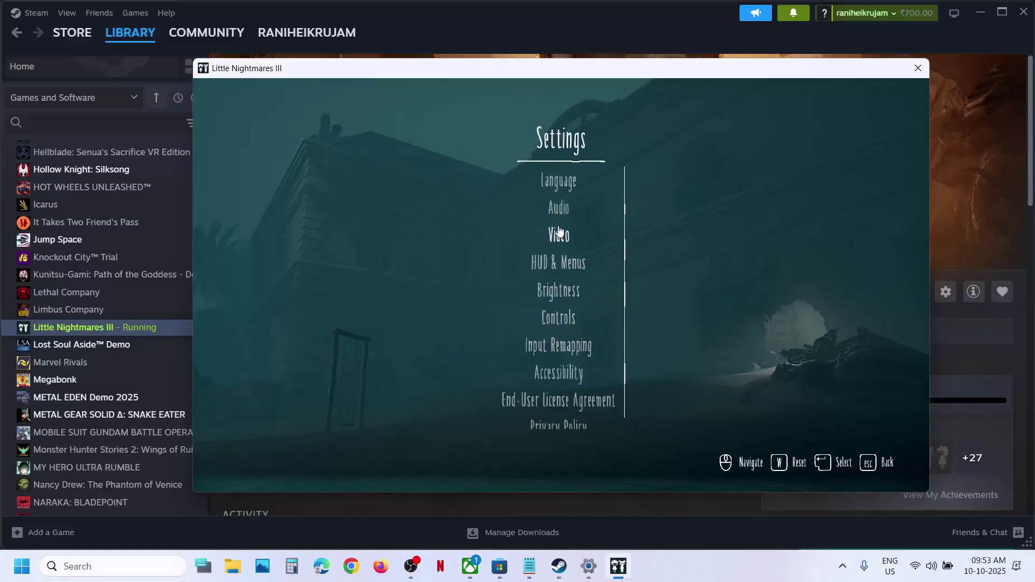
{"action": "left_click", "coordinate": [559, 240]}
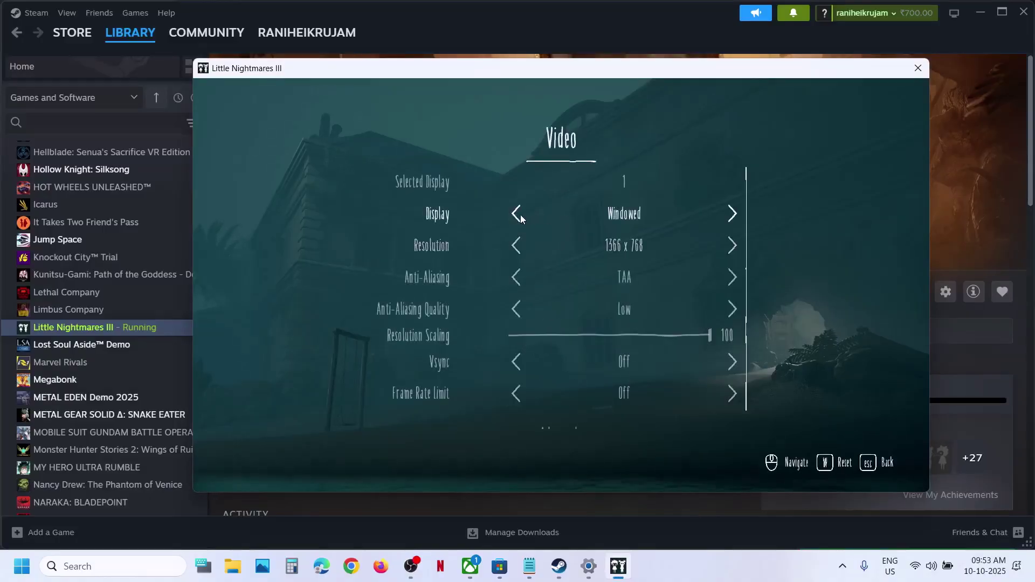
{"action": "left_click", "coordinate": [516, 214]}
{"action": "left_click", "coordinate": [516, 214]}
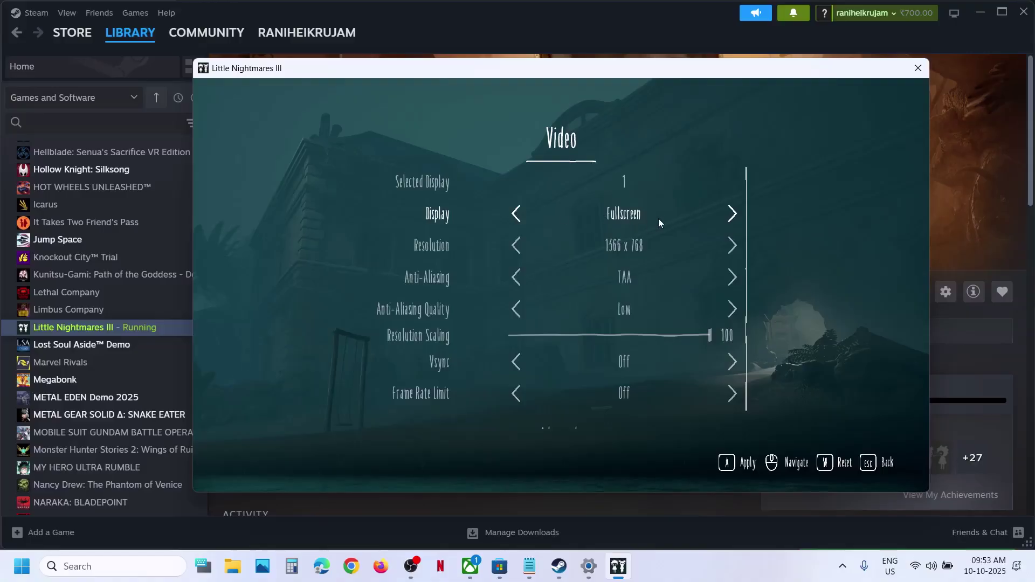
{"action": "left_click", "coordinate": [732, 214]}
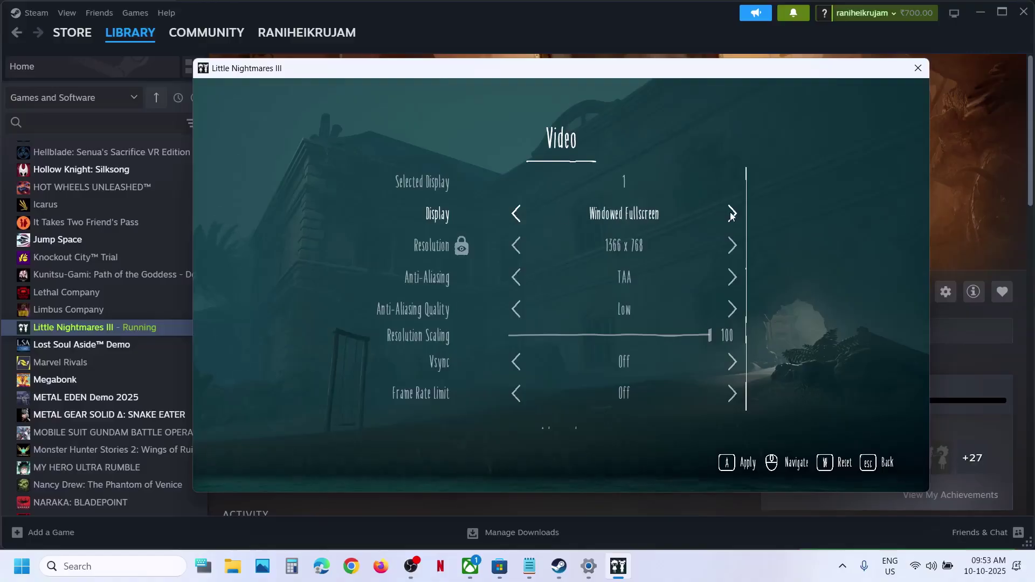
{"action": "left_click", "coordinate": [731, 214]}
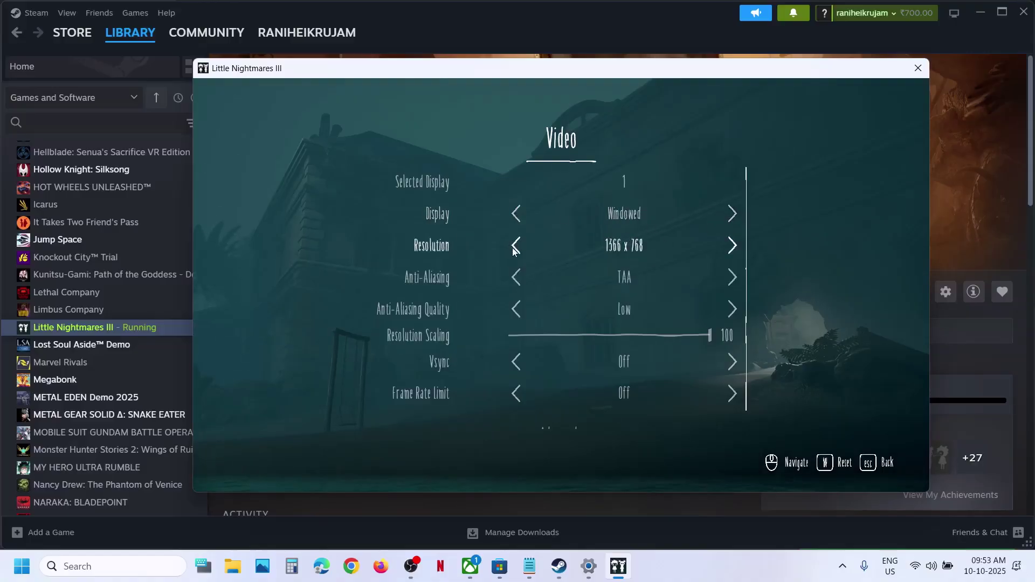
- Browse the higher resolutions and set the game's Resolution to 1600 x 900
{"action": "left_click", "coordinate": [732, 246]}
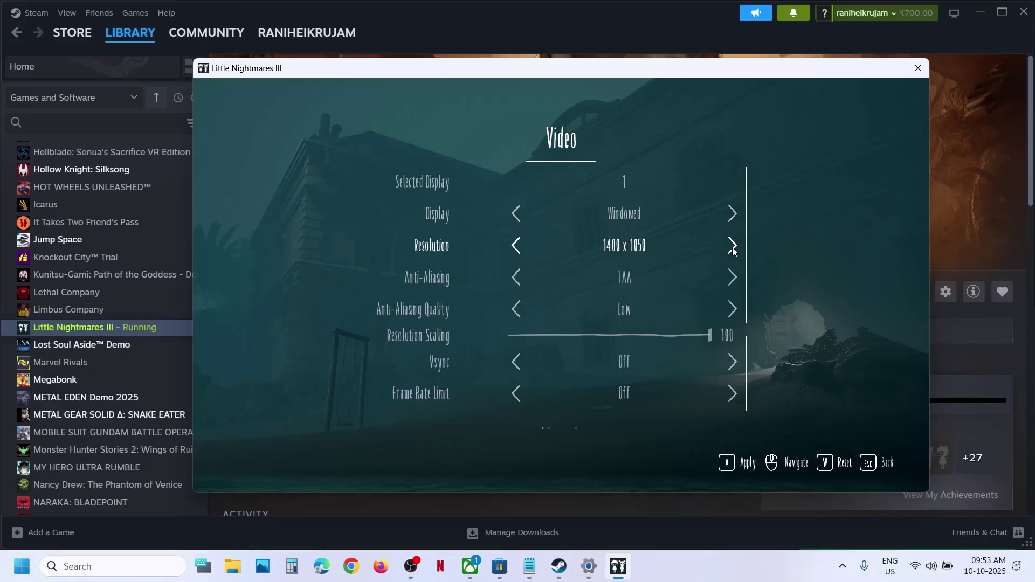
{"action": "left_click", "coordinate": [732, 245]}
{"action": "left_click", "coordinate": [732, 246]}
{"action": "left_click", "coordinate": [732, 246]}
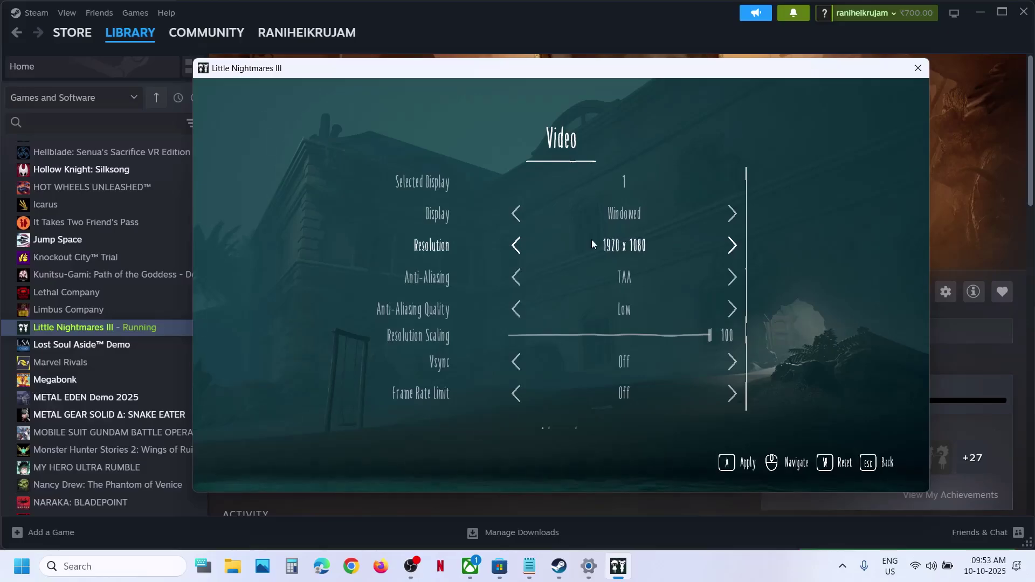
{"action": "left_click", "coordinate": [514, 248]}
{"action": "left_click", "coordinate": [515, 248]}
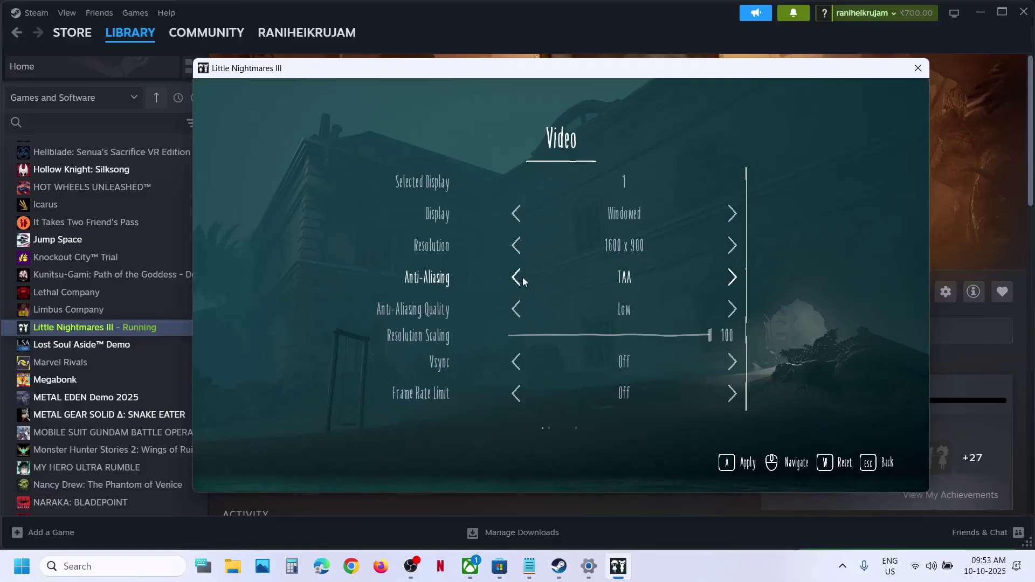
- Cycle through the Anti-Aliasing methods, including DLSS Frame Generation, Off, FXAA and XeSS, and select FSR
{"action": "left_click", "coordinate": [732, 279]}
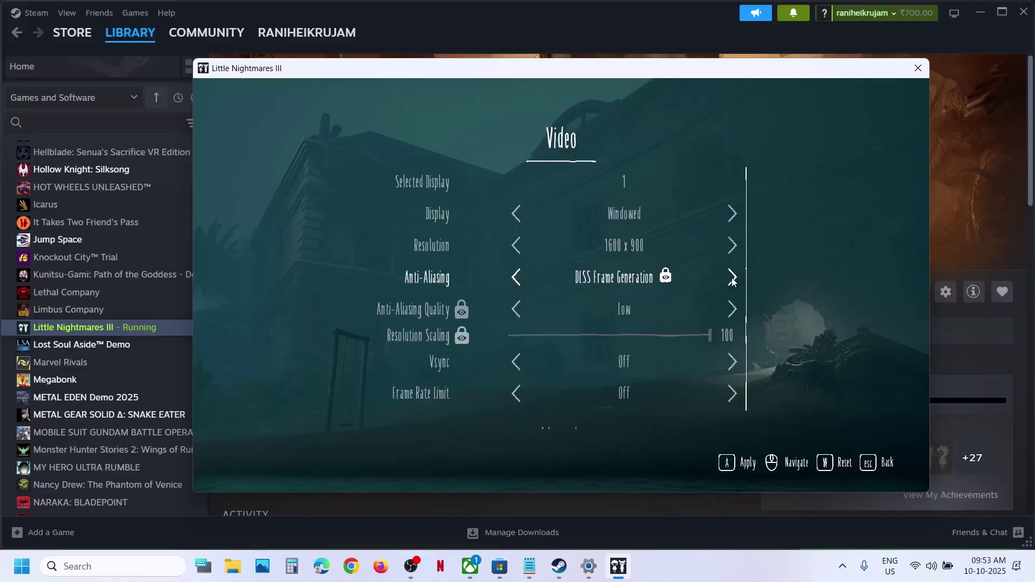
{"action": "left_click", "coordinate": [732, 280]}
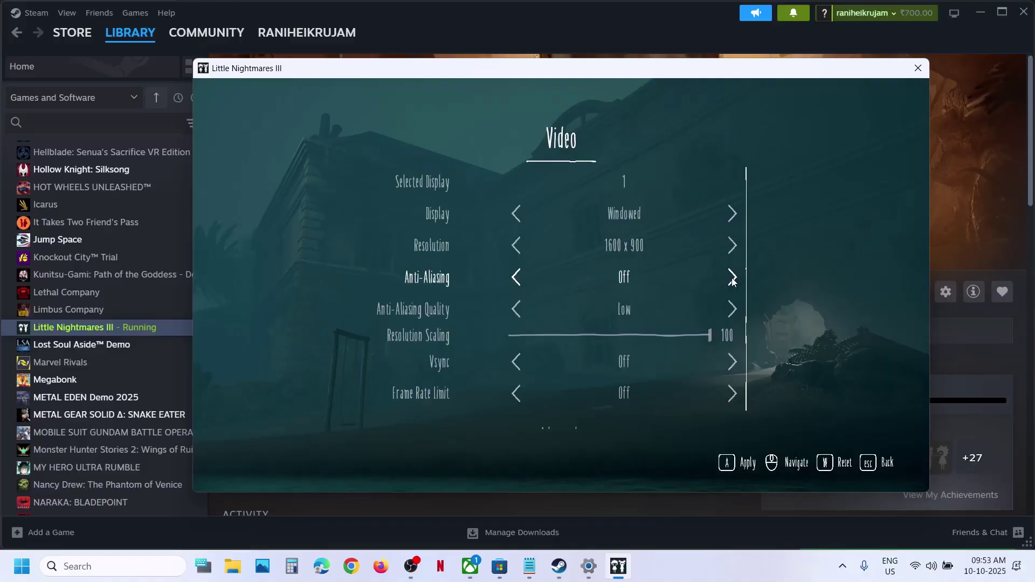
{"action": "left_click", "coordinate": [519, 279]}
{"action": "left_click", "coordinate": [516, 279]}
{"action": "left_click", "coordinate": [516, 280]}
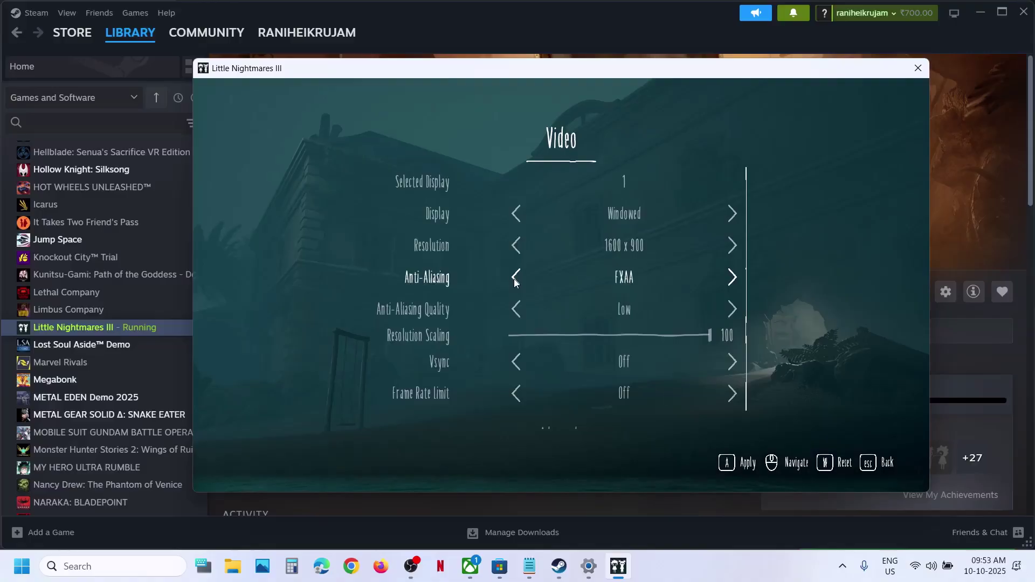
{"action": "left_click", "coordinate": [516, 279]}
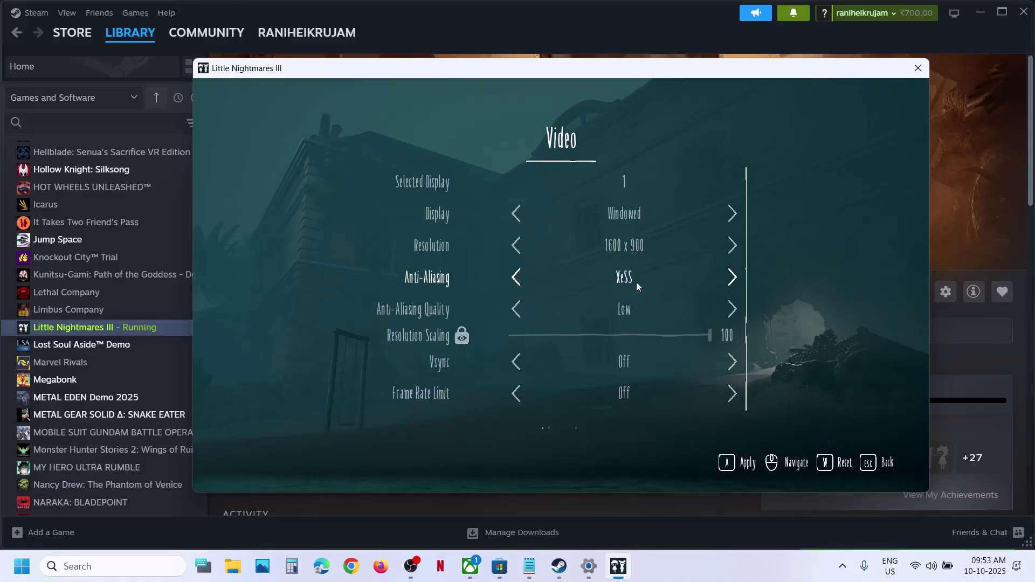
{"action": "left_click", "coordinate": [516, 279]}
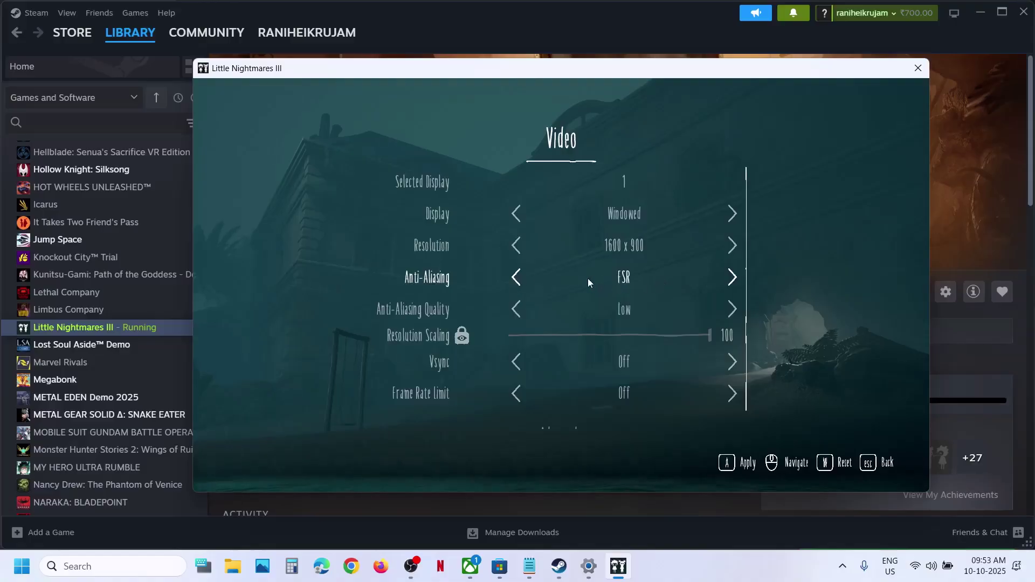
- Try the higher Anti-Aliasing Quality levels and set the quality to Medium
{"action": "scroll", "coordinate": [734, 312], "scroll_direction": "down", "scroll_amount": 1}
{"action": "left_click", "coordinate": [733, 302]}
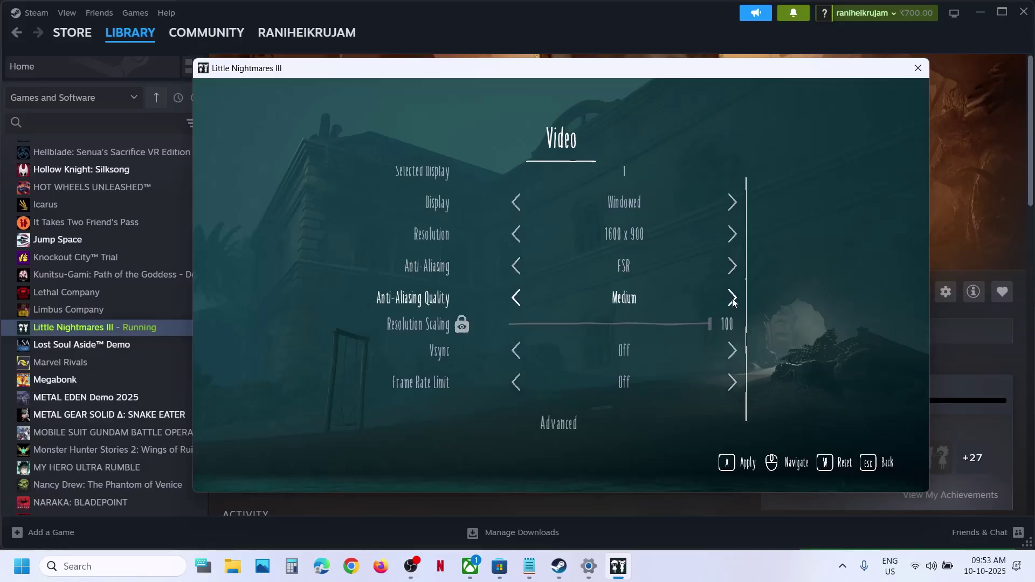
{"action": "left_click", "coordinate": [733, 301]}
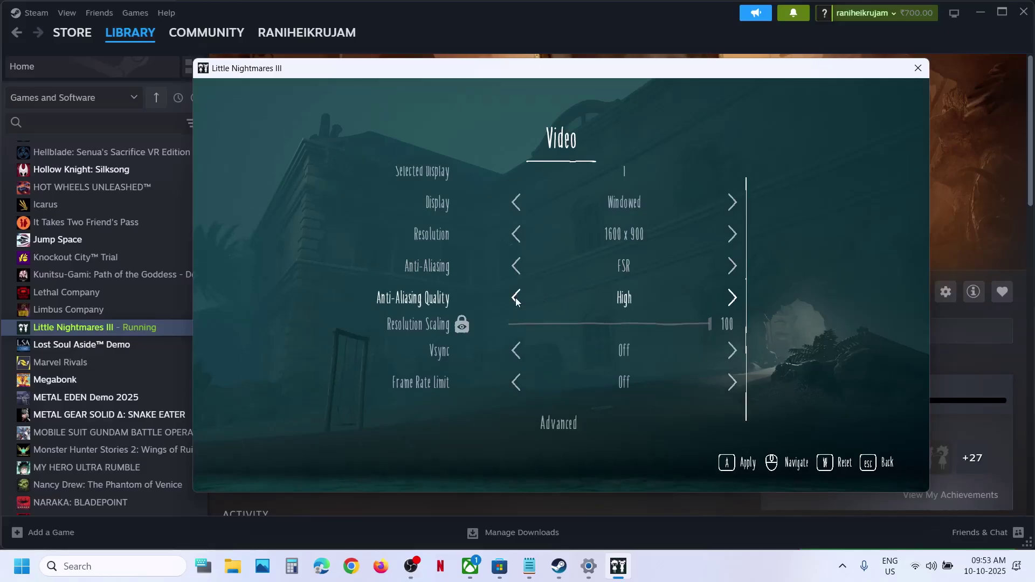
{"action": "left_click", "coordinate": [516, 300]}
- Change the Anti-Aliasing method to DLSS and bring the remaining video options into view
{"action": "scroll", "coordinate": [519, 264], "scroll_direction": "up", "scroll_amount": 1}
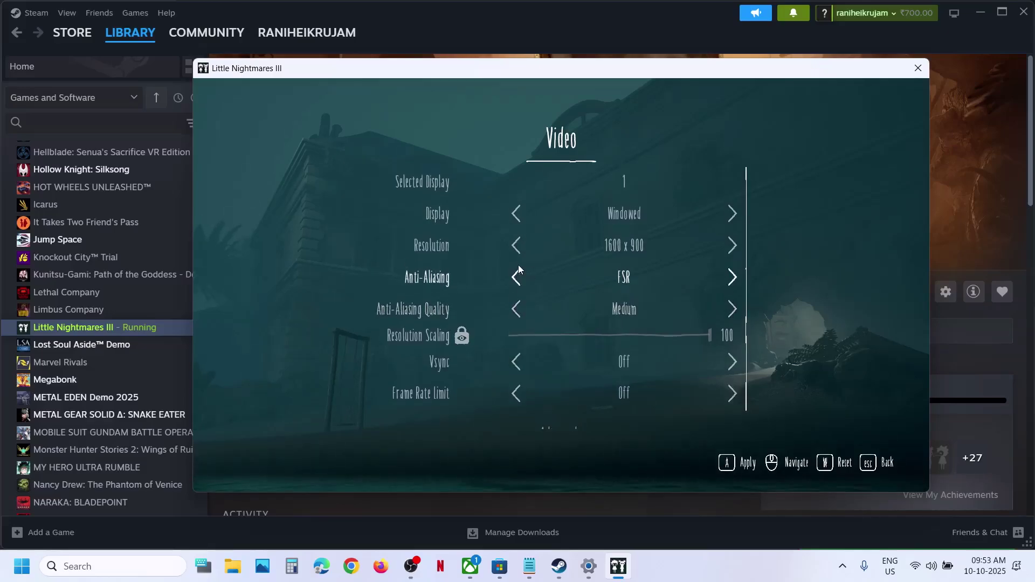
{"action": "left_click", "coordinate": [517, 278]}
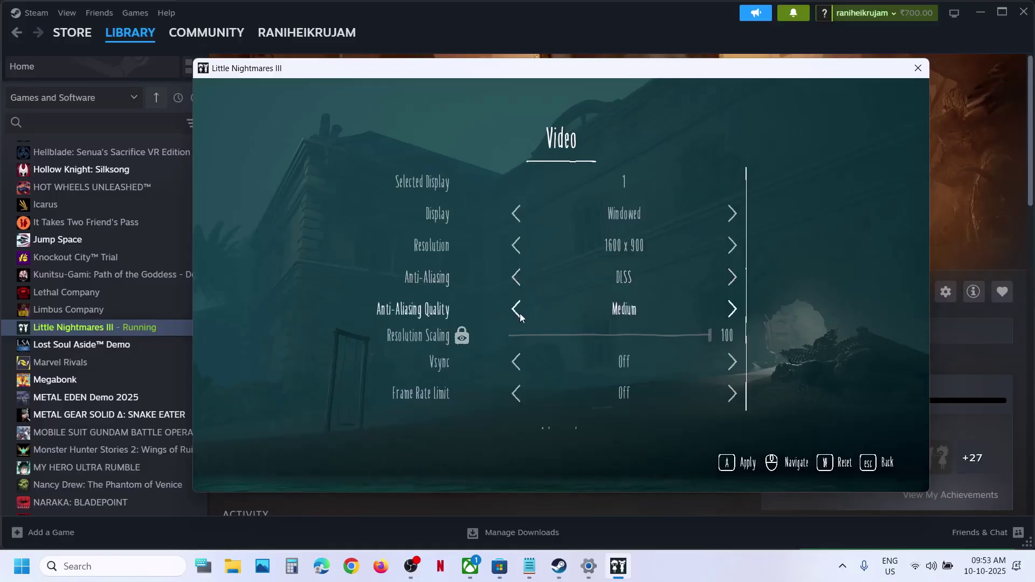
{"action": "scroll", "coordinate": [580, 312], "scroll_direction": "down", "scroll_amount": 1}
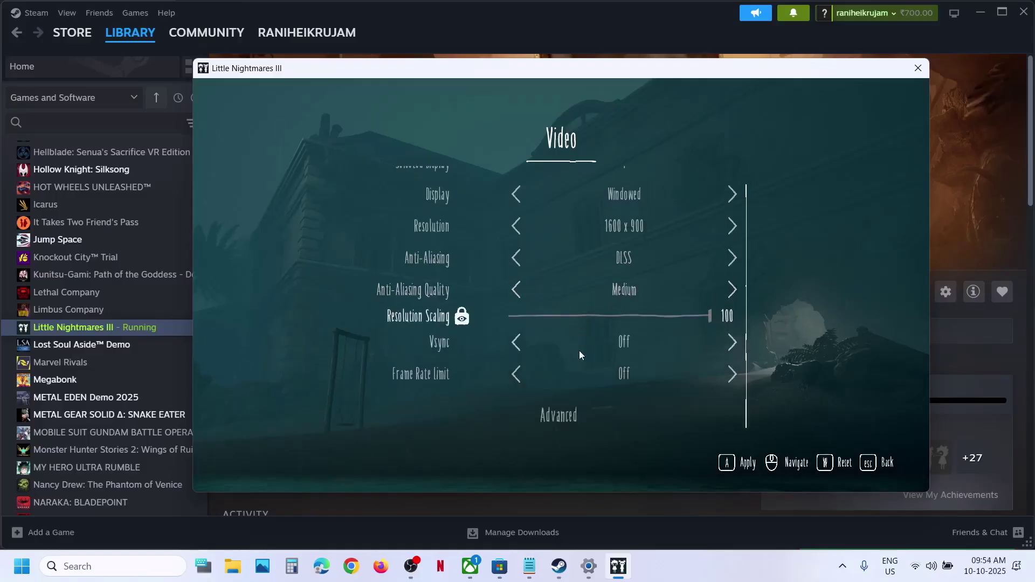